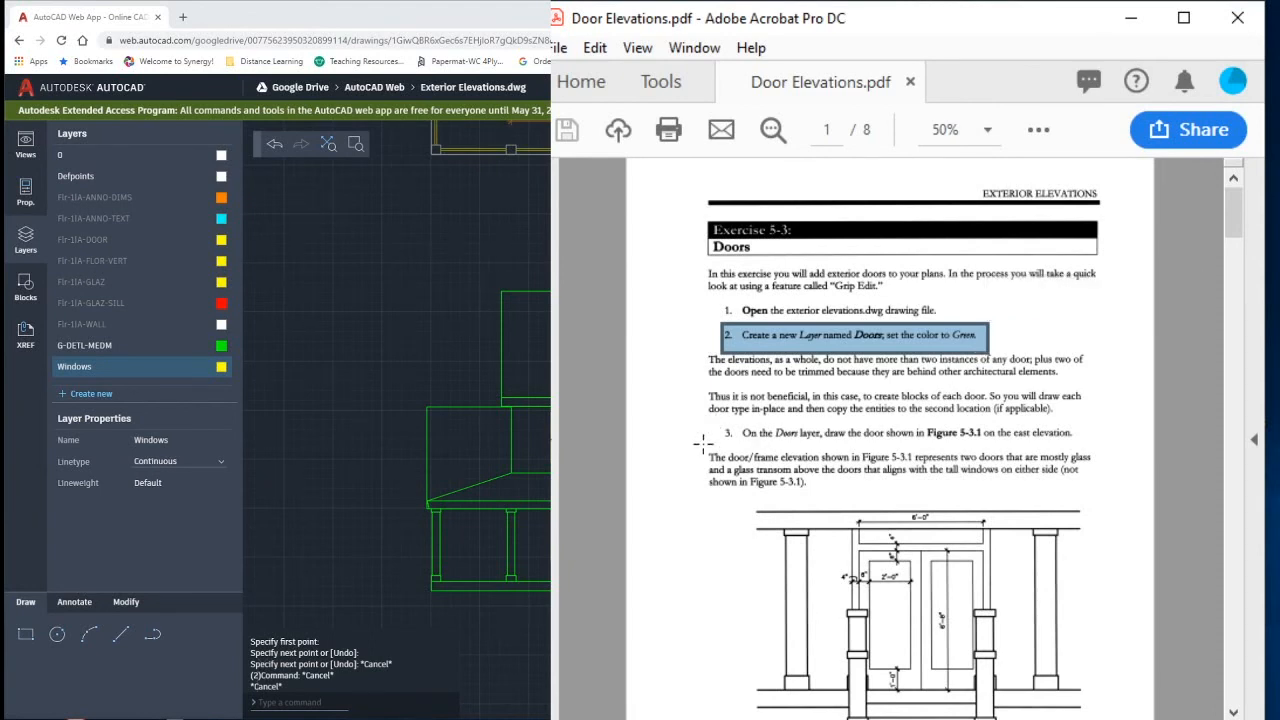
- Create a new layer named Doors, set its colour to green, and make it the current layer
scroll(703, 443, "down", 3)
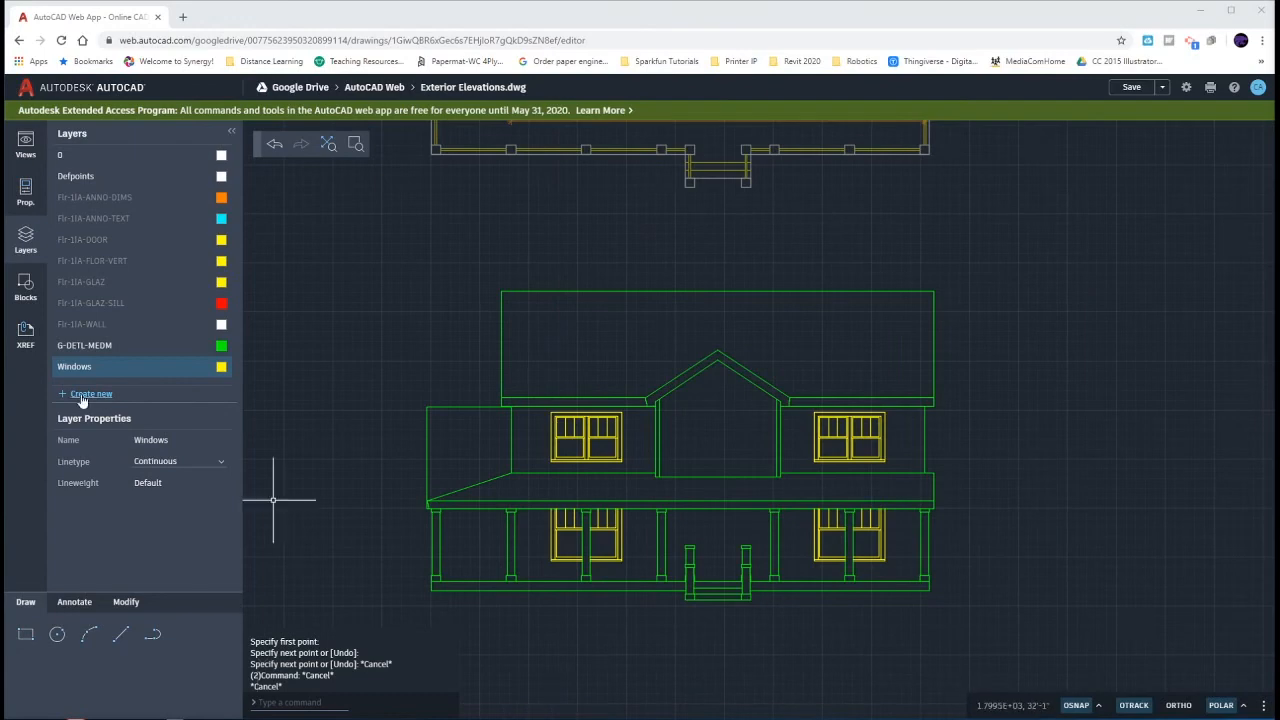
left_click(88, 394)
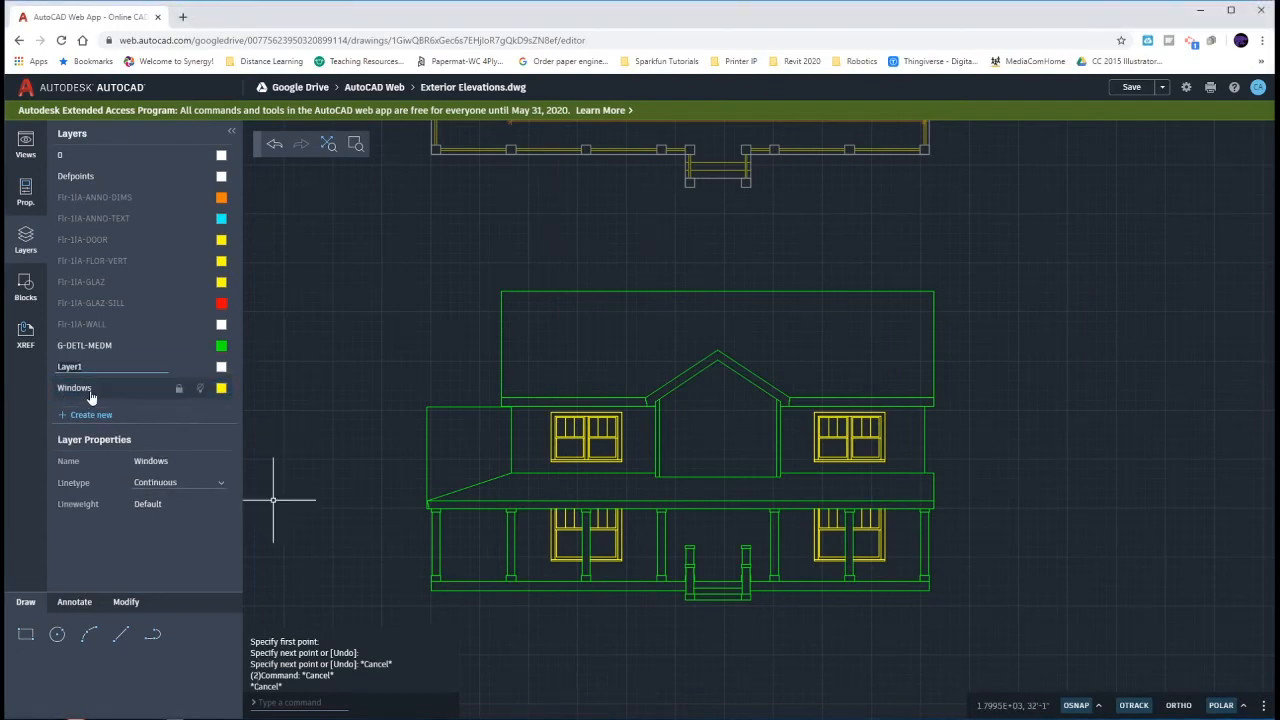
left_click(90, 397)
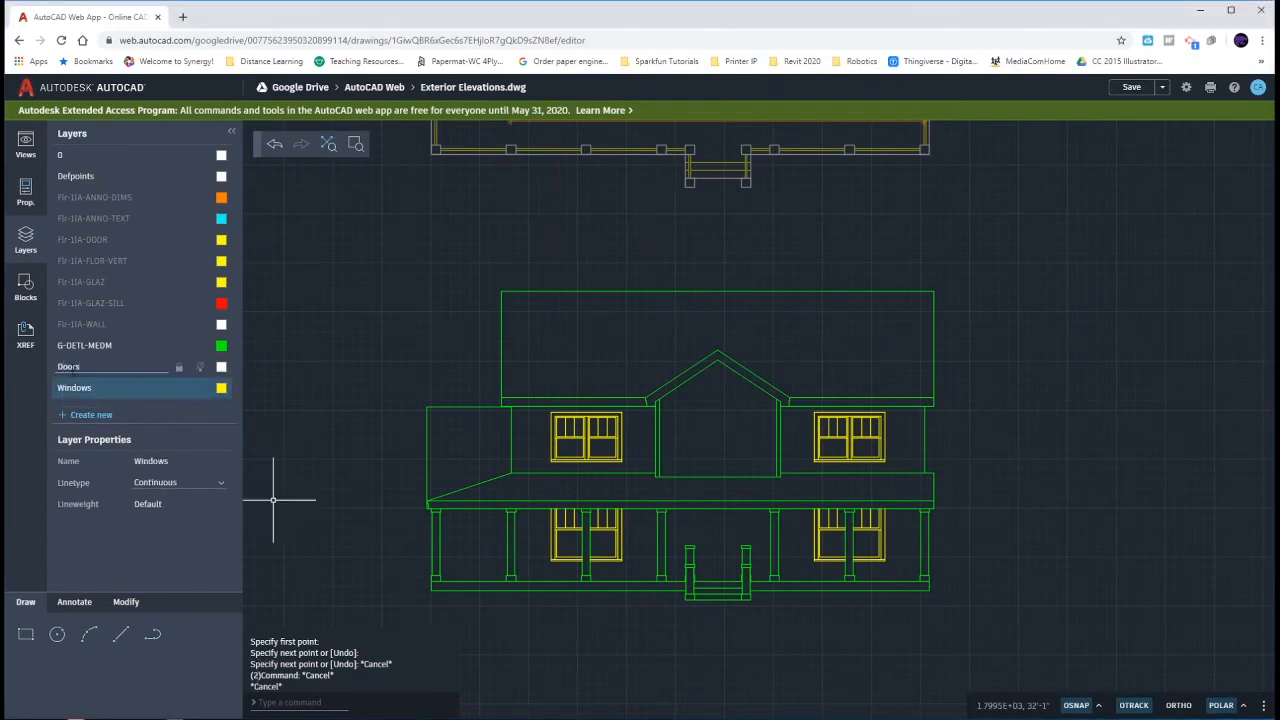
left_click(221, 199)
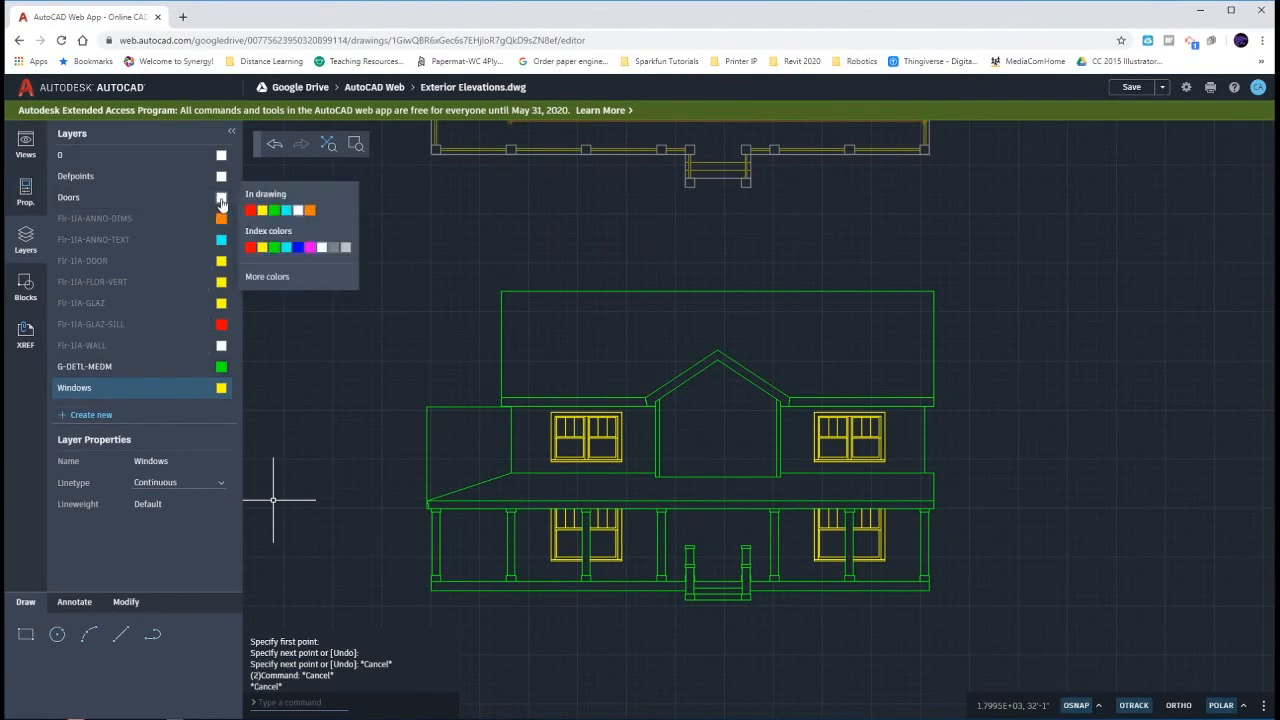
left_click(267, 209)
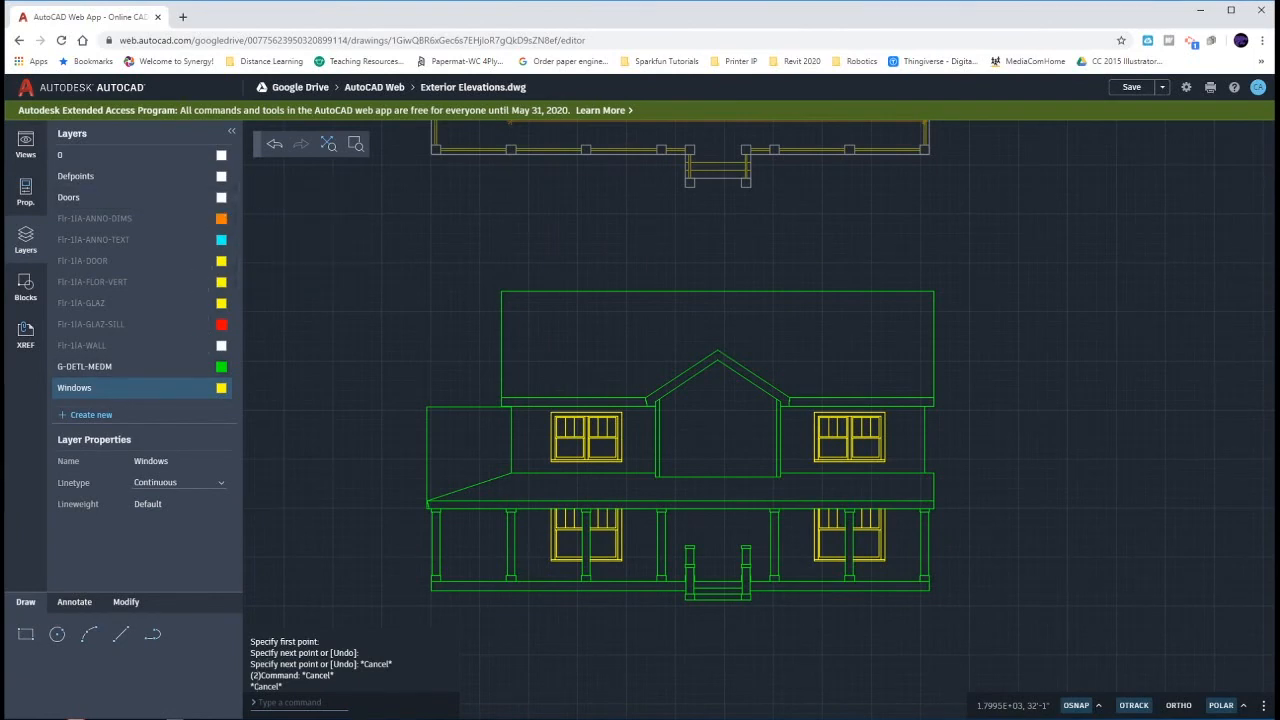
left_click(138, 203)
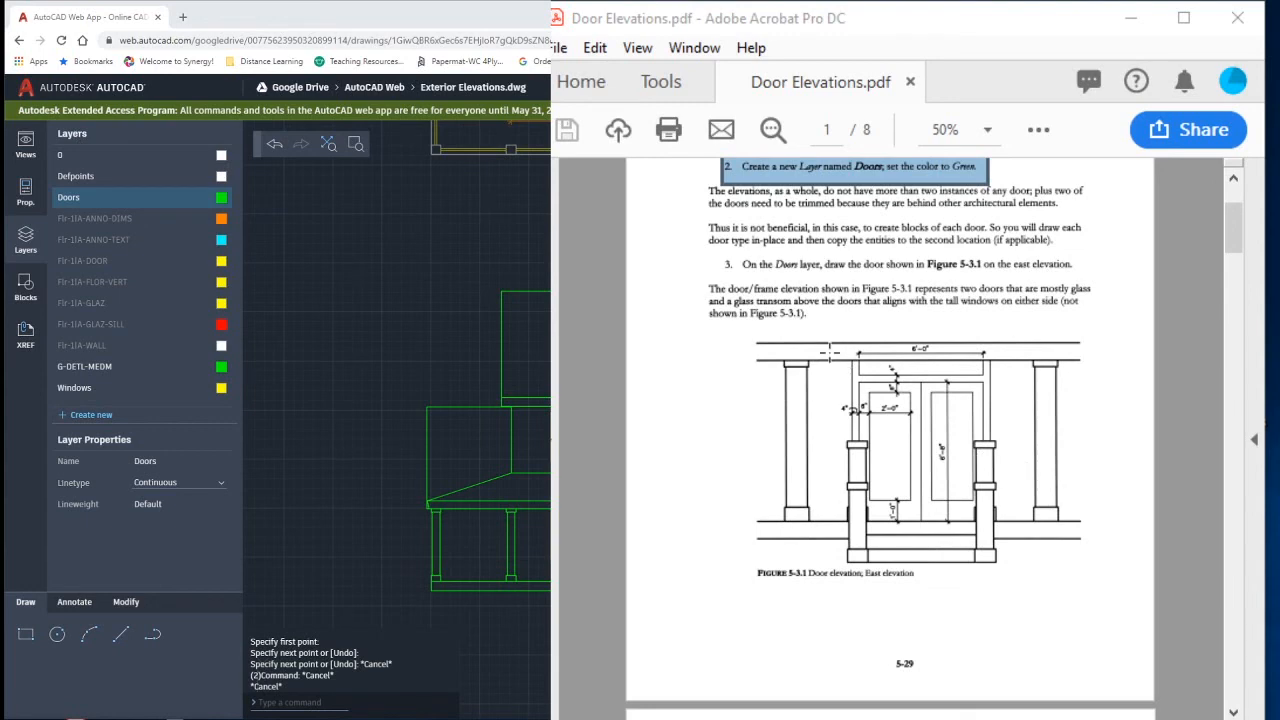
- Examine the Figure 5-3.1 door elevation in the PDF and compare the front entry's location on the floor plan and east elevation
left_click_drag(857, 342, 985, 384)
left_click(838, 317)
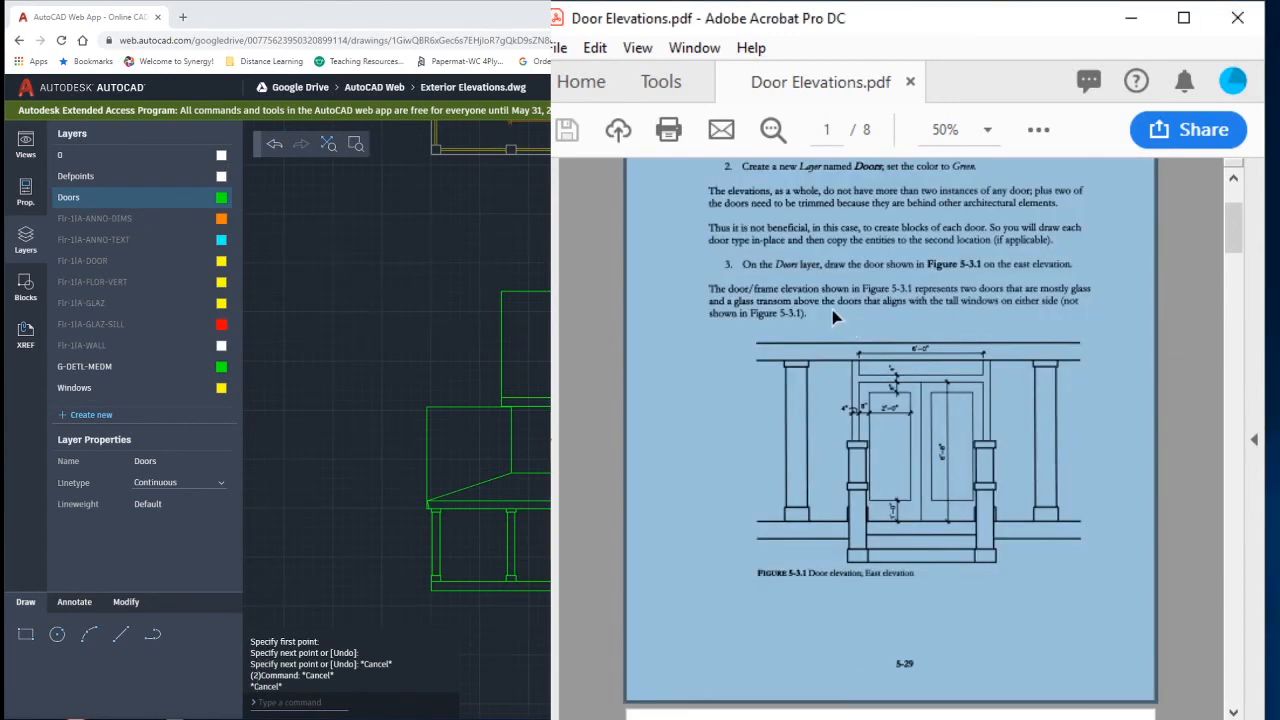
left_click(834, 315)
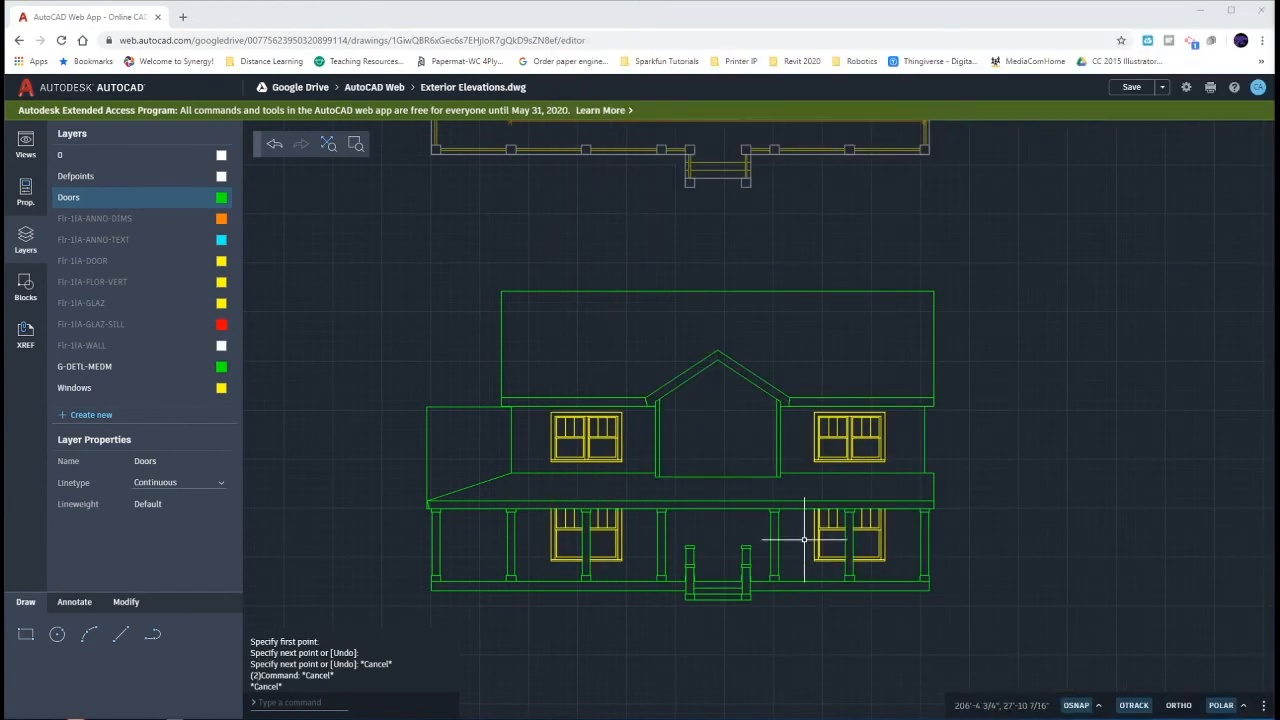
scroll(731, 442, "down", 3)
middle_click_drag(738, 350, 728, 528)
left_click(689, 386)
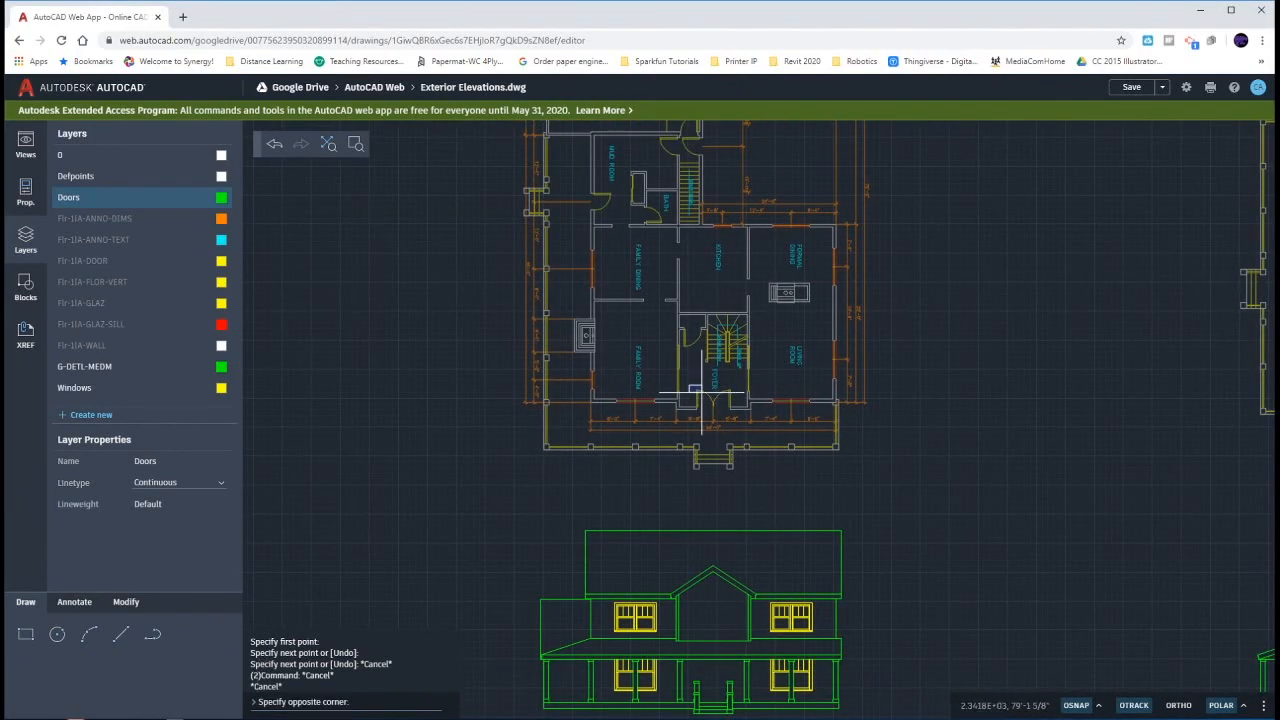
left_click(736, 412)
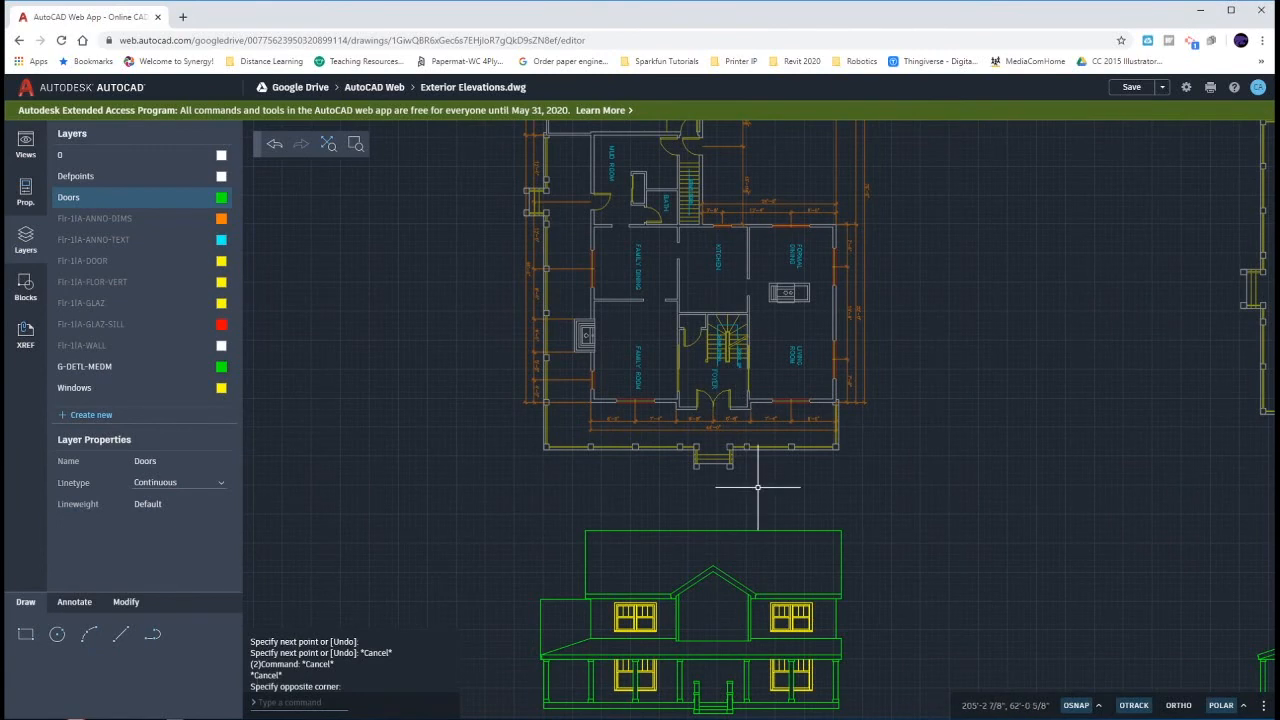
middle_click_drag(714, 640, 714, 517)
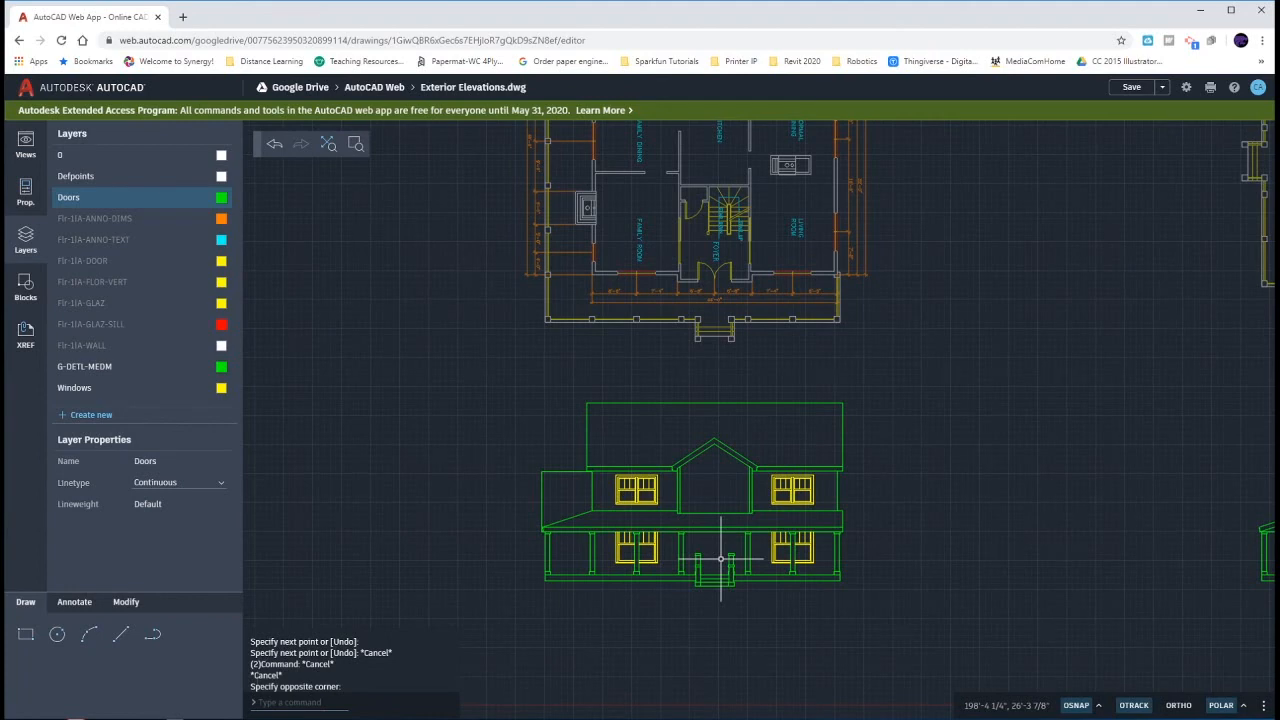
scroll(720, 558, "up", 3)
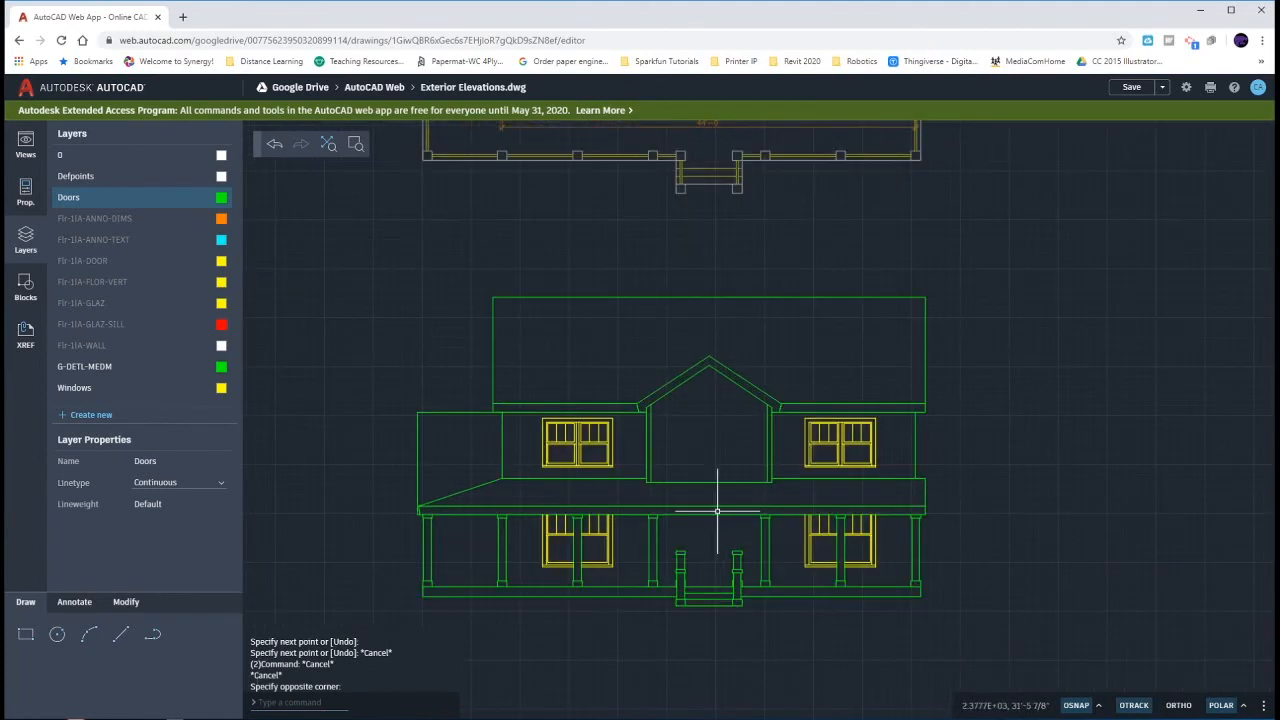
left_click(678, 402)
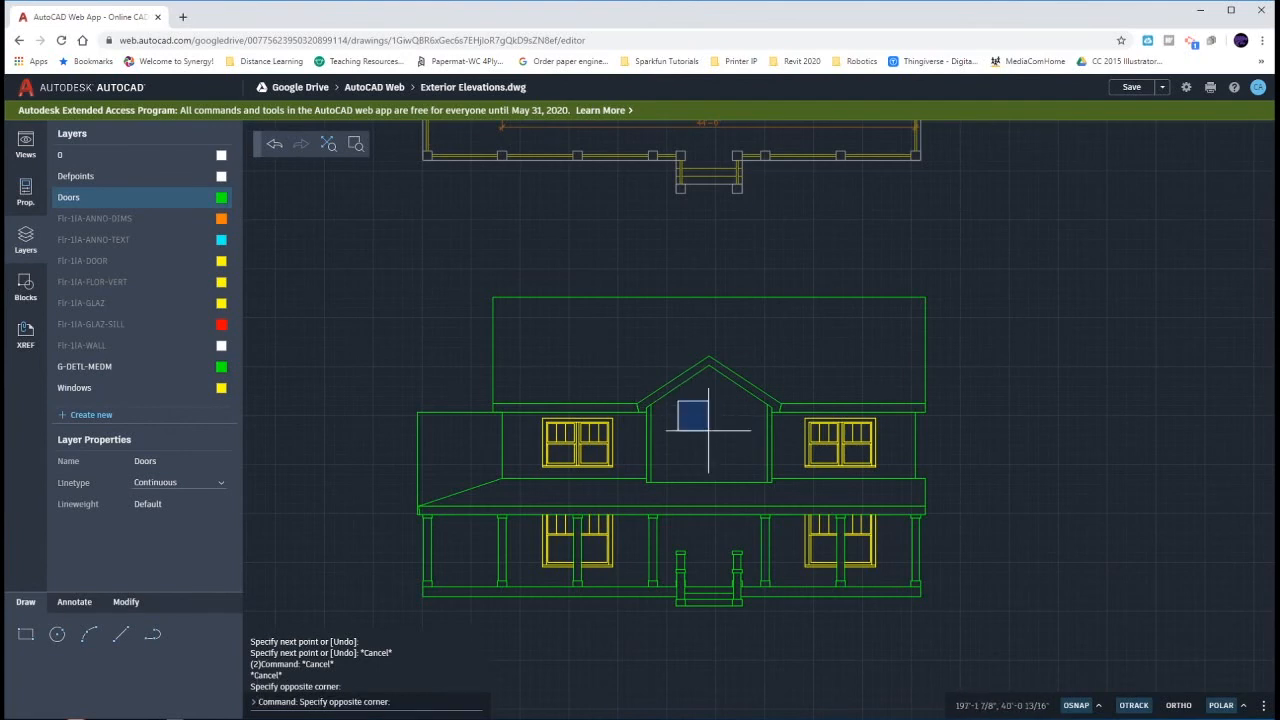
left_click(751, 470)
left_click(682, 408)
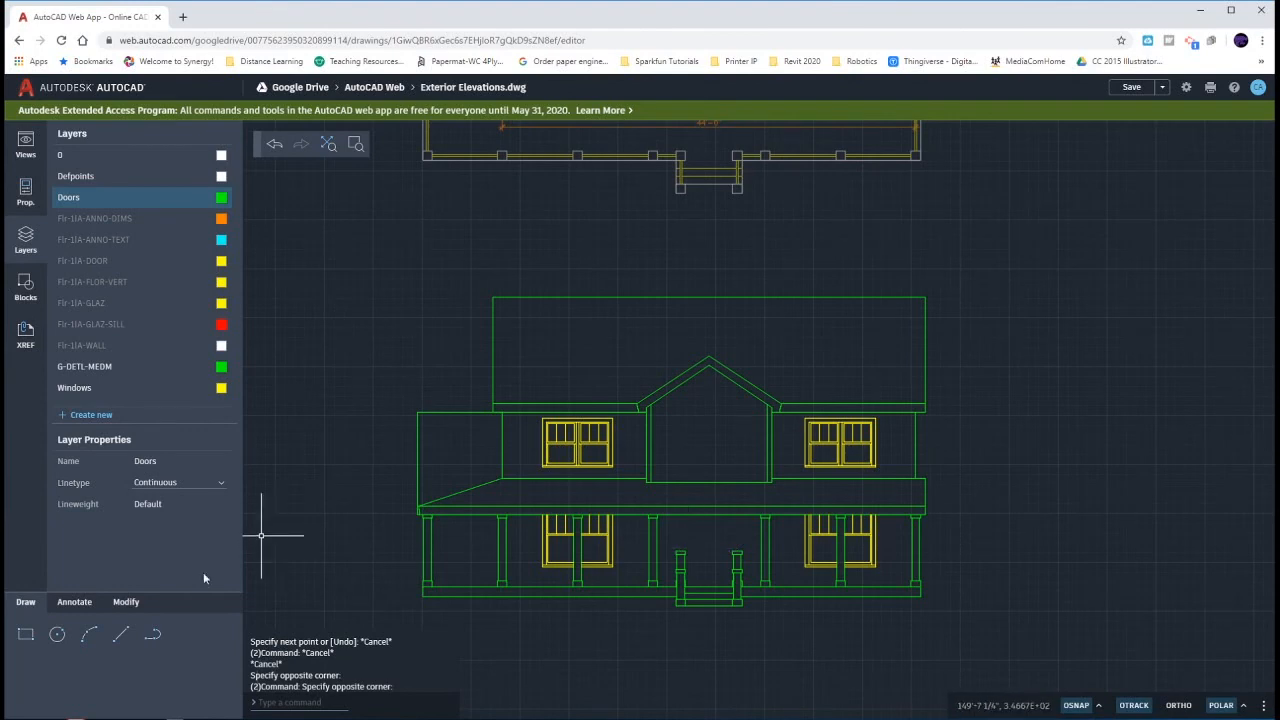
- Draw a vertical door centreline from the midpoint of the porch floor edge at the steps up to the porch roof's lower edge
left_click(120, 634)
scroll(705, 574, "up", 3)
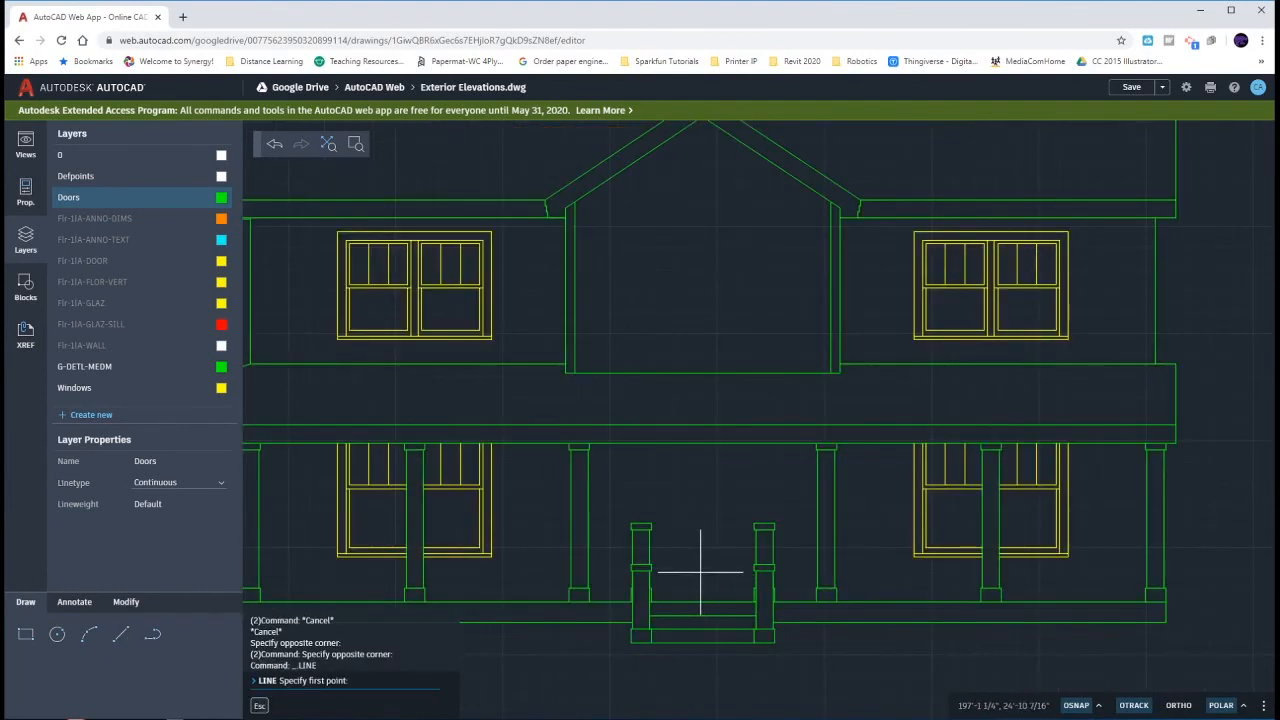
right_click(700, 572)
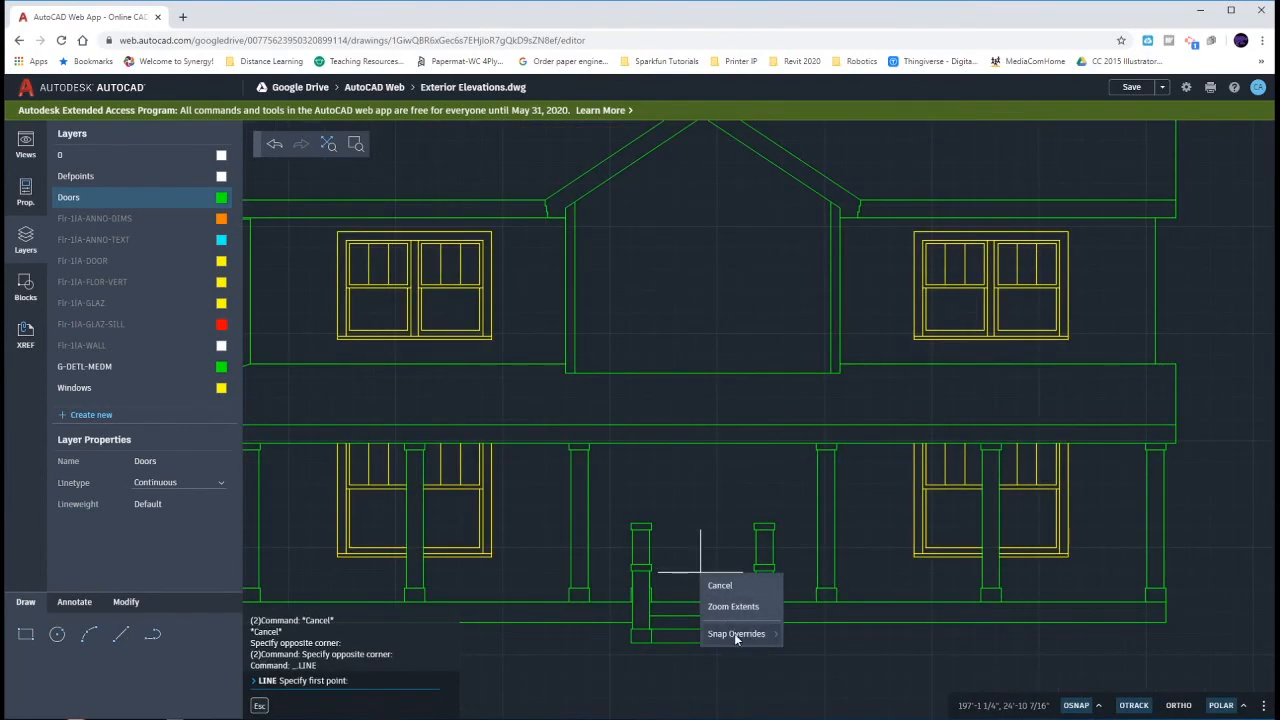
mouse_move(736, 634)
left_click(826, 608)
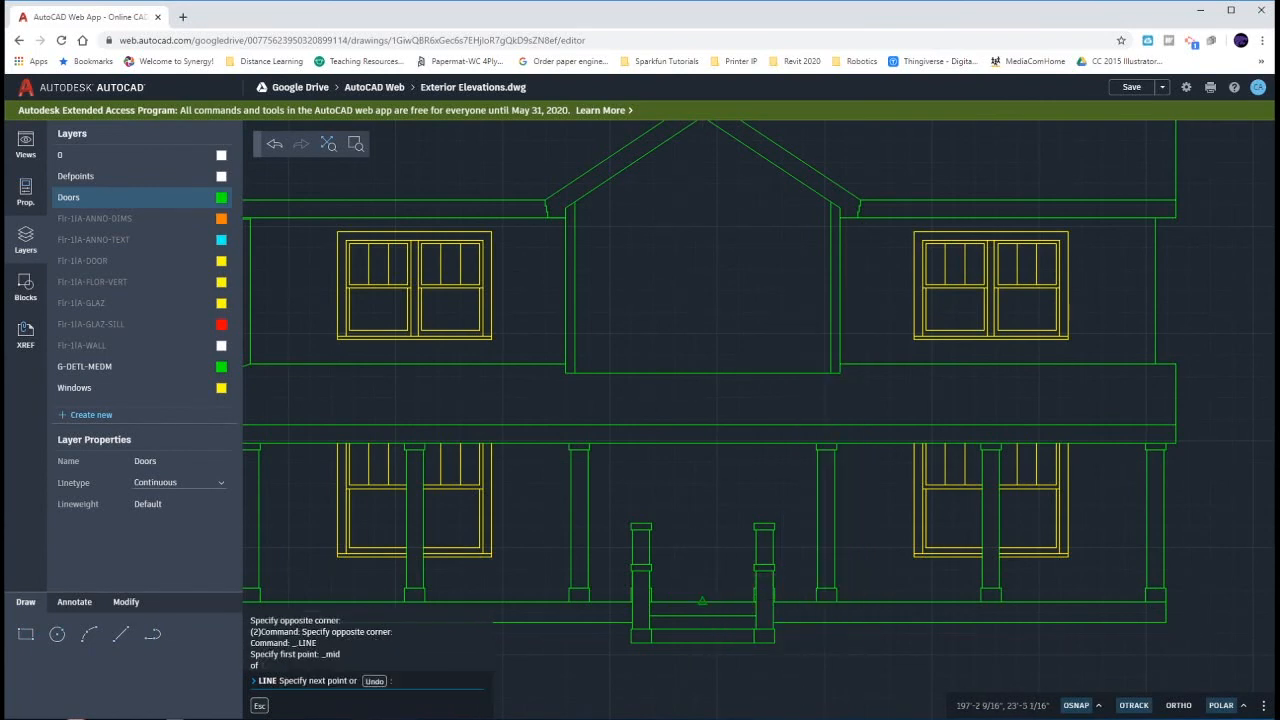
left_click(703, 444)
key("Escape")
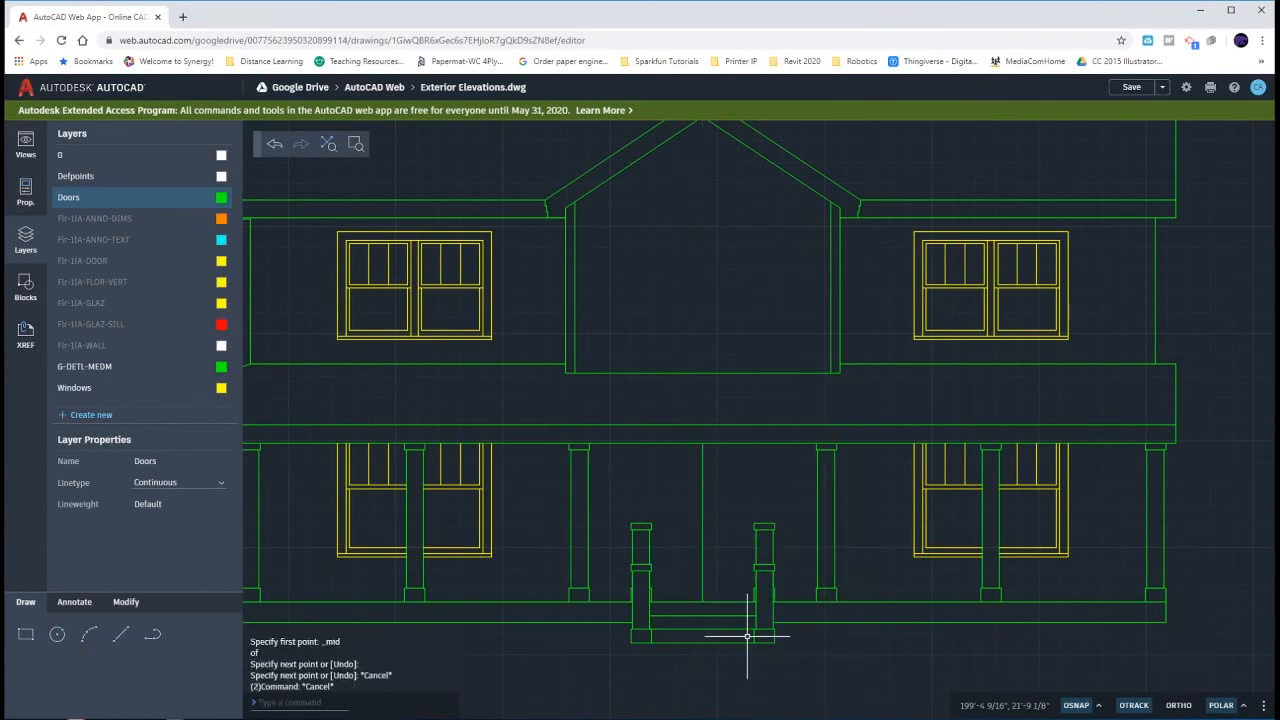
- Offset the vertical door centreline 3' to each side to form the outer edges of the double door
scroll(747, 636, "down", 4)
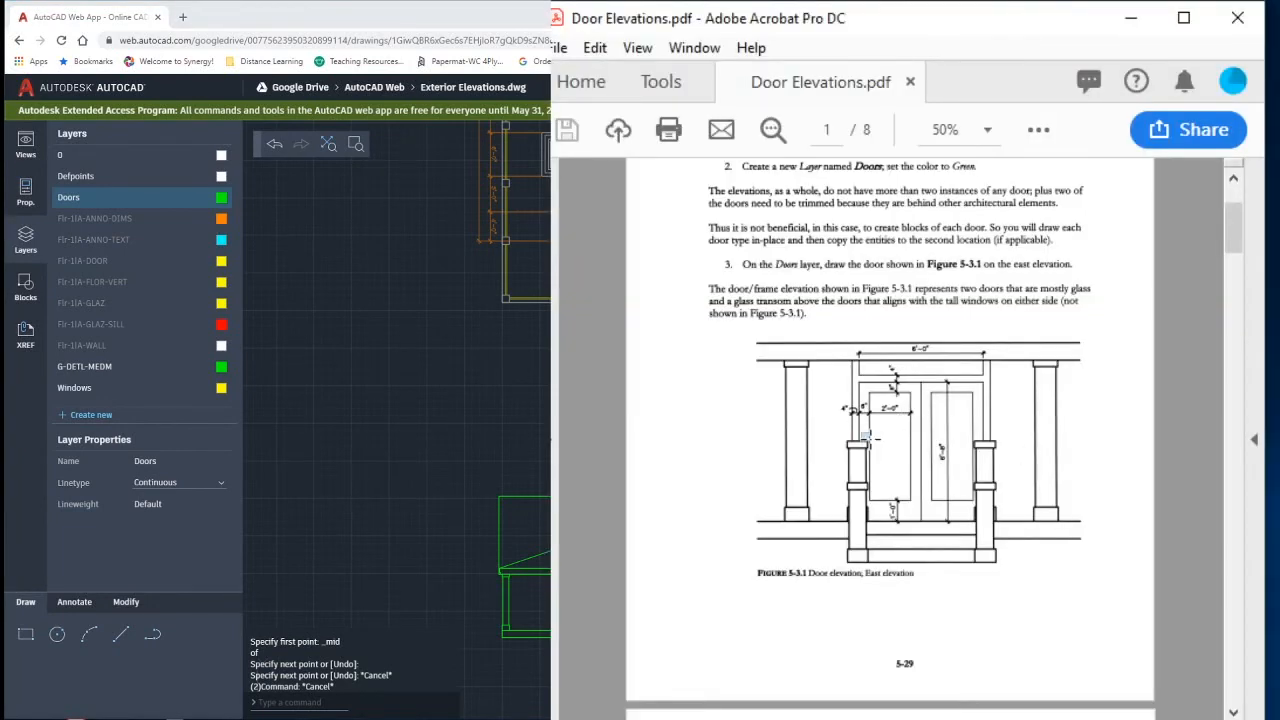
left_click_drag(858, 430, 988, 480)
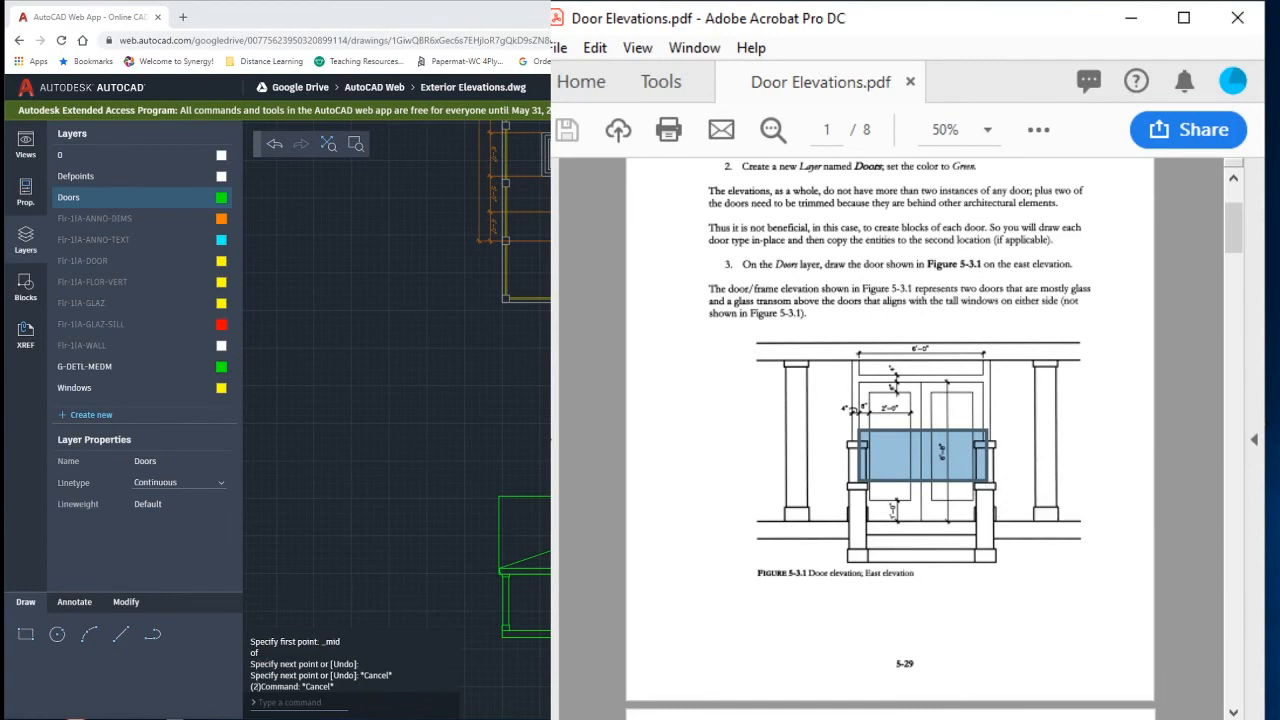
left_click(889, 718)
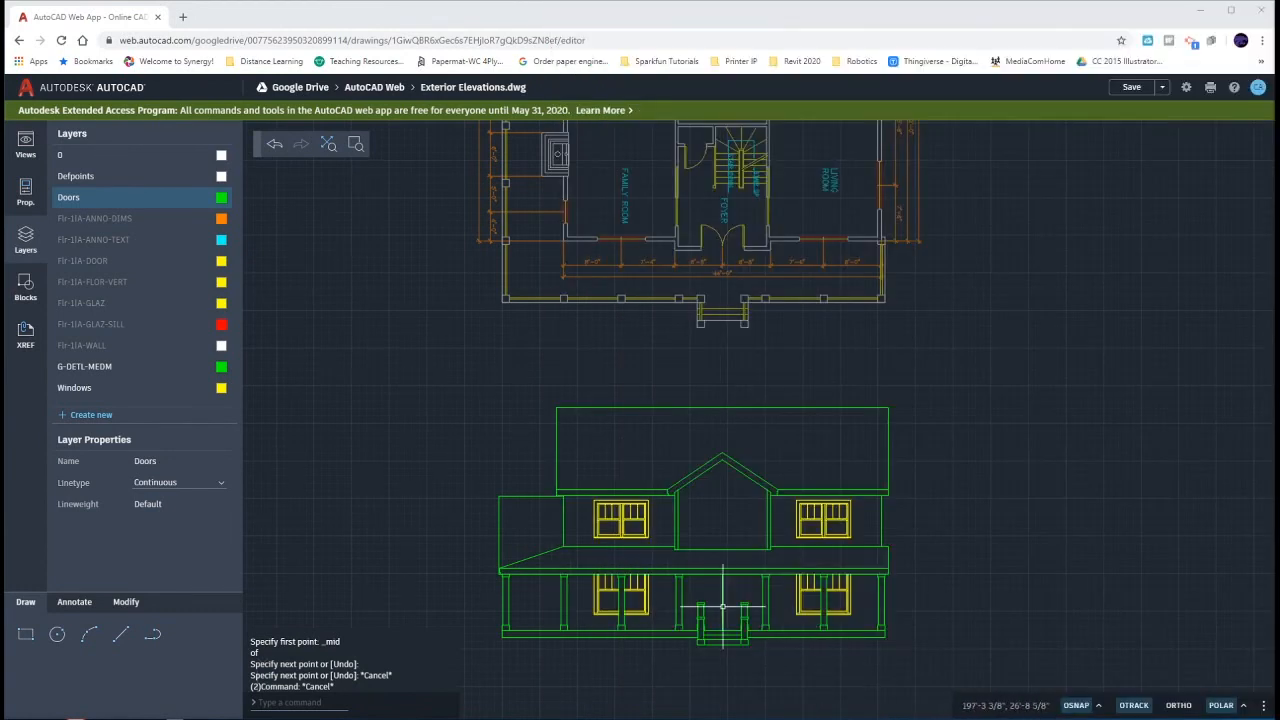
scroll(723, 607, "up", 5)
middle_click_drag(738, 638, 720, 574)
scroll(720, 573, "up", 3)
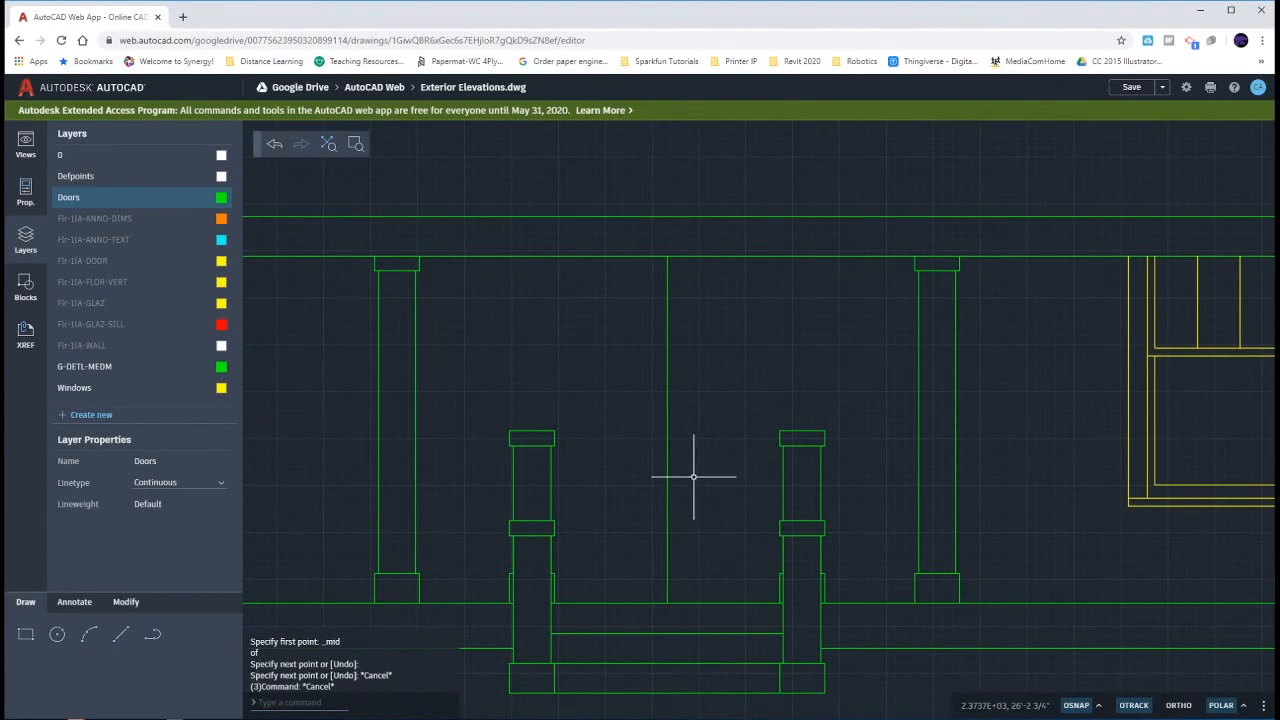
type("o")
key("Return")
left_click(668, 455)
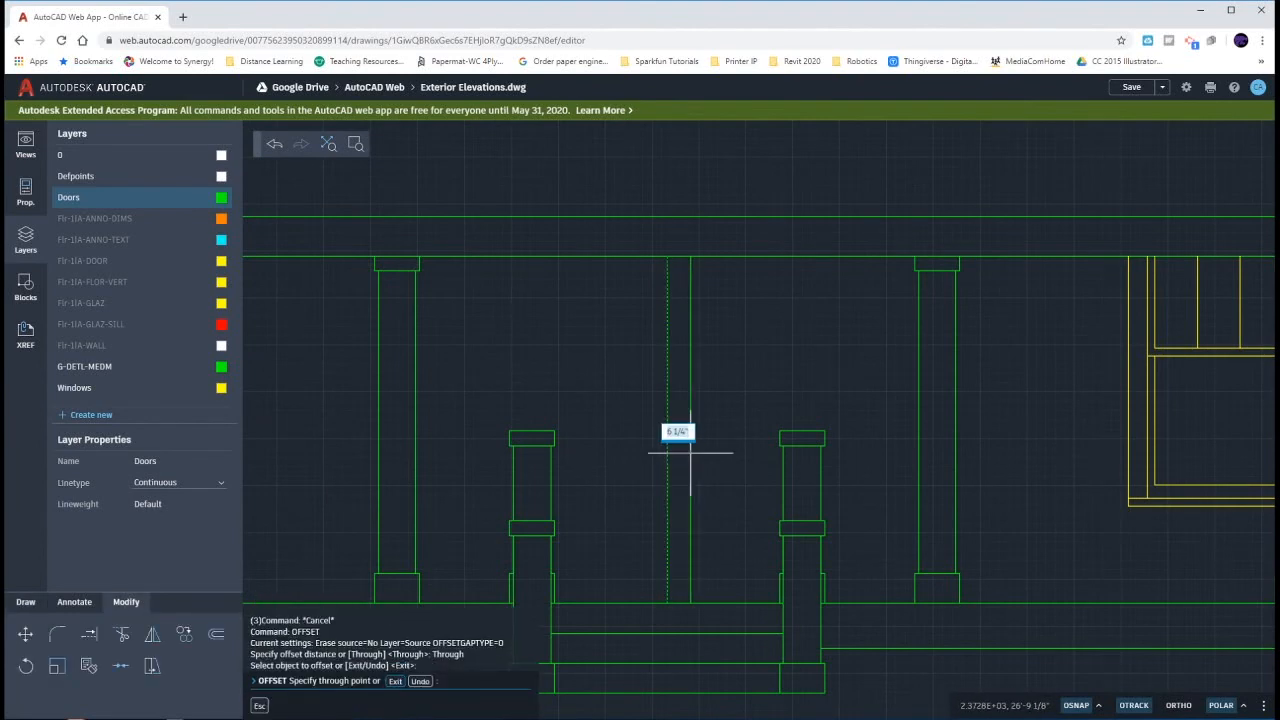
type("3'")
key("Return")
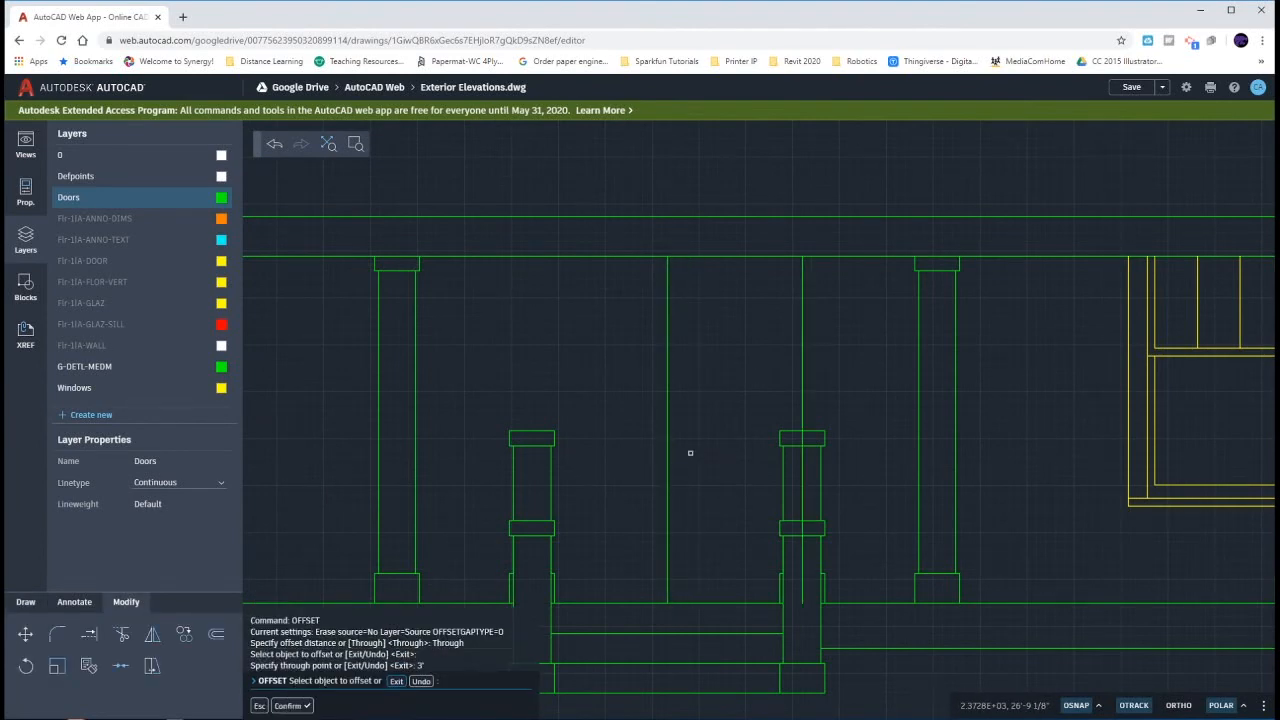
left_click(667, 450)
type("3'")
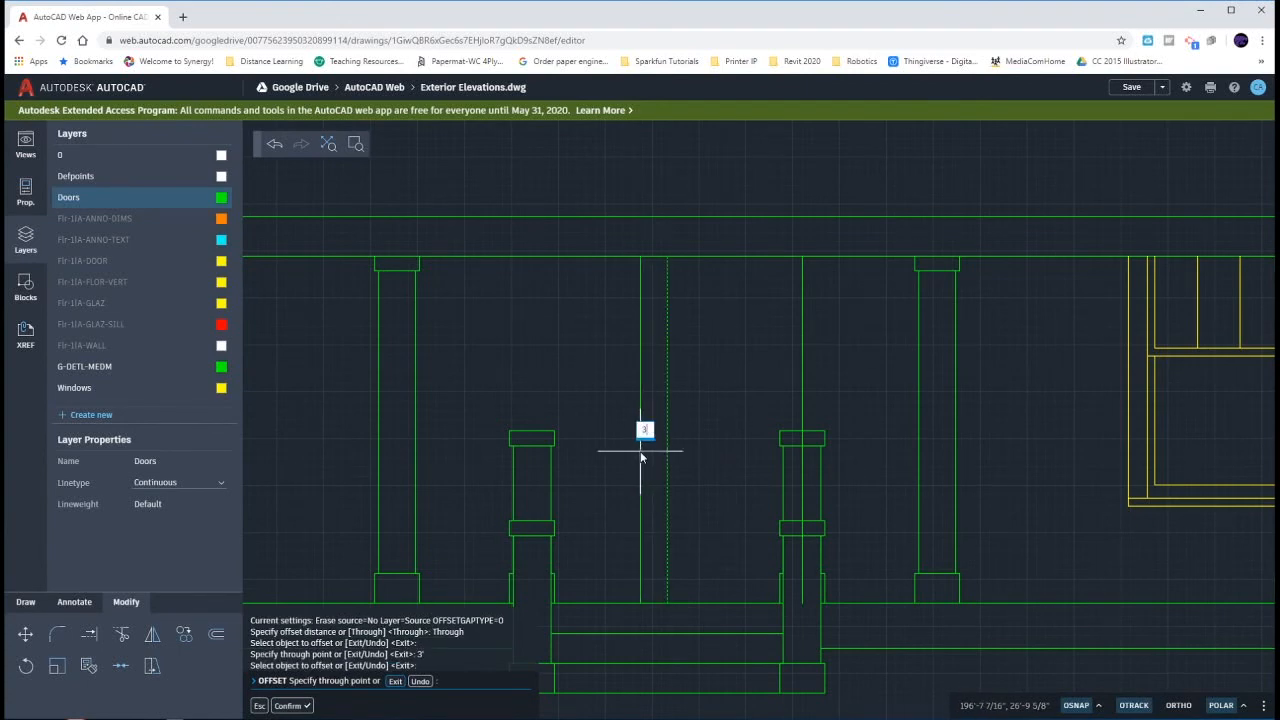
key("Return")
key("Escape")
key("Escape")
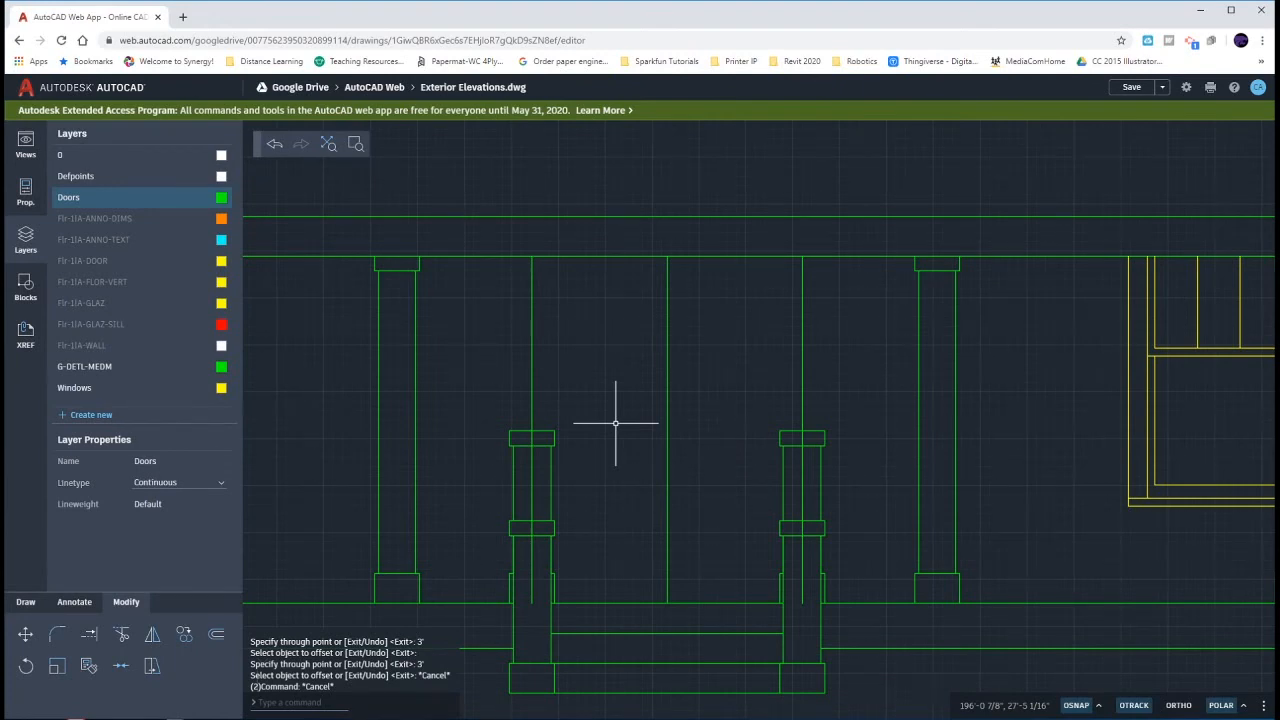
- Offset the left and right door edges 4" outward to form the frame on both sides
type("o")
key("Return")
key("Return")
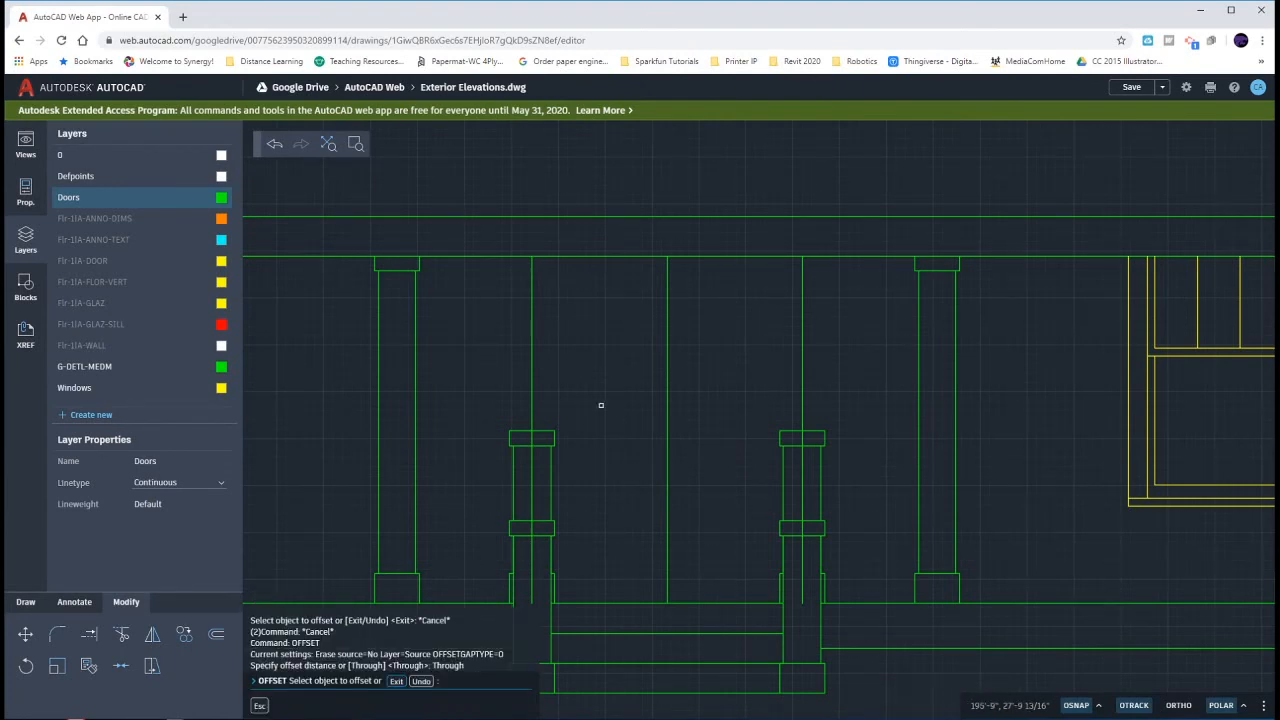
left_click(533, 375)
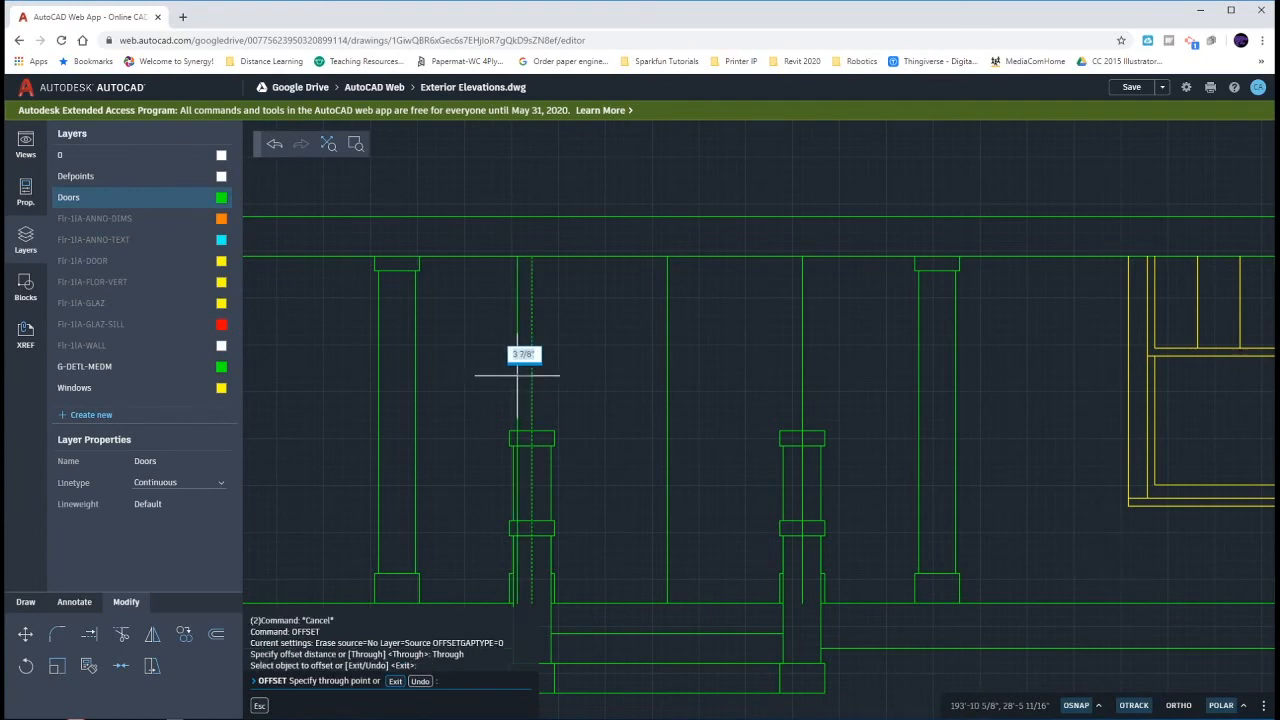
type("4")
key("Return")
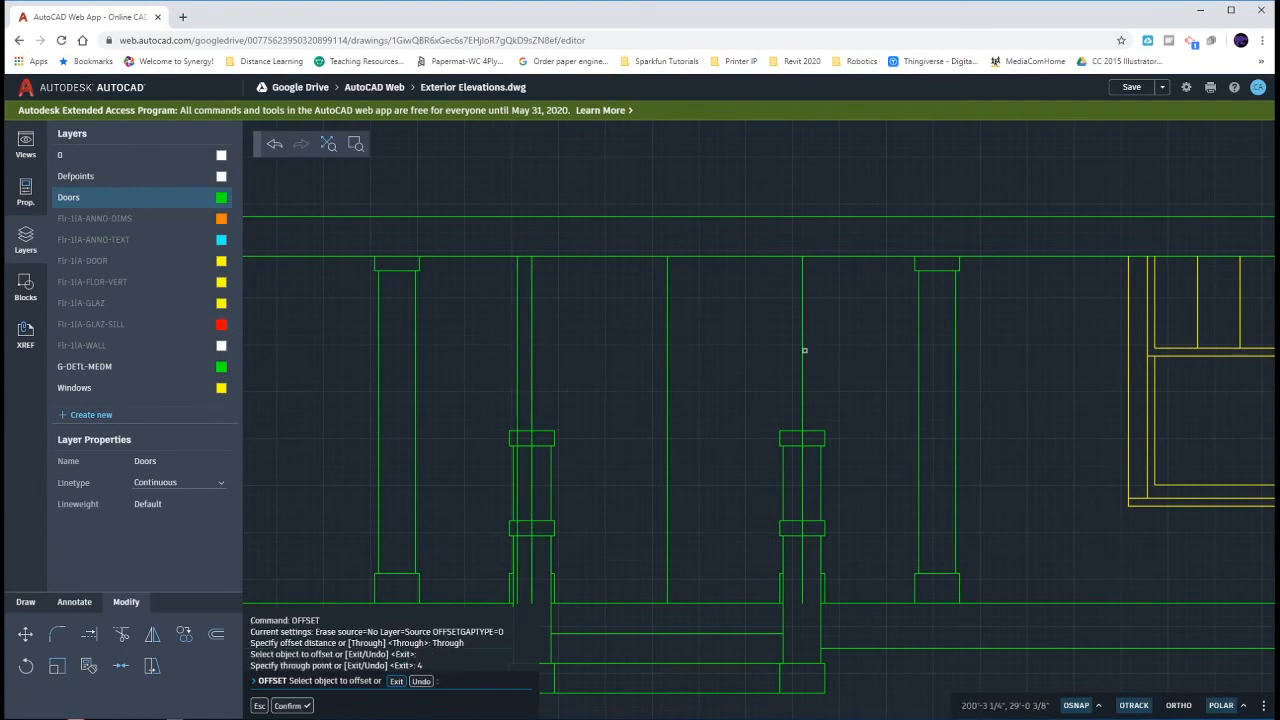
left_click(802, 349)
type("4")
key("Return")
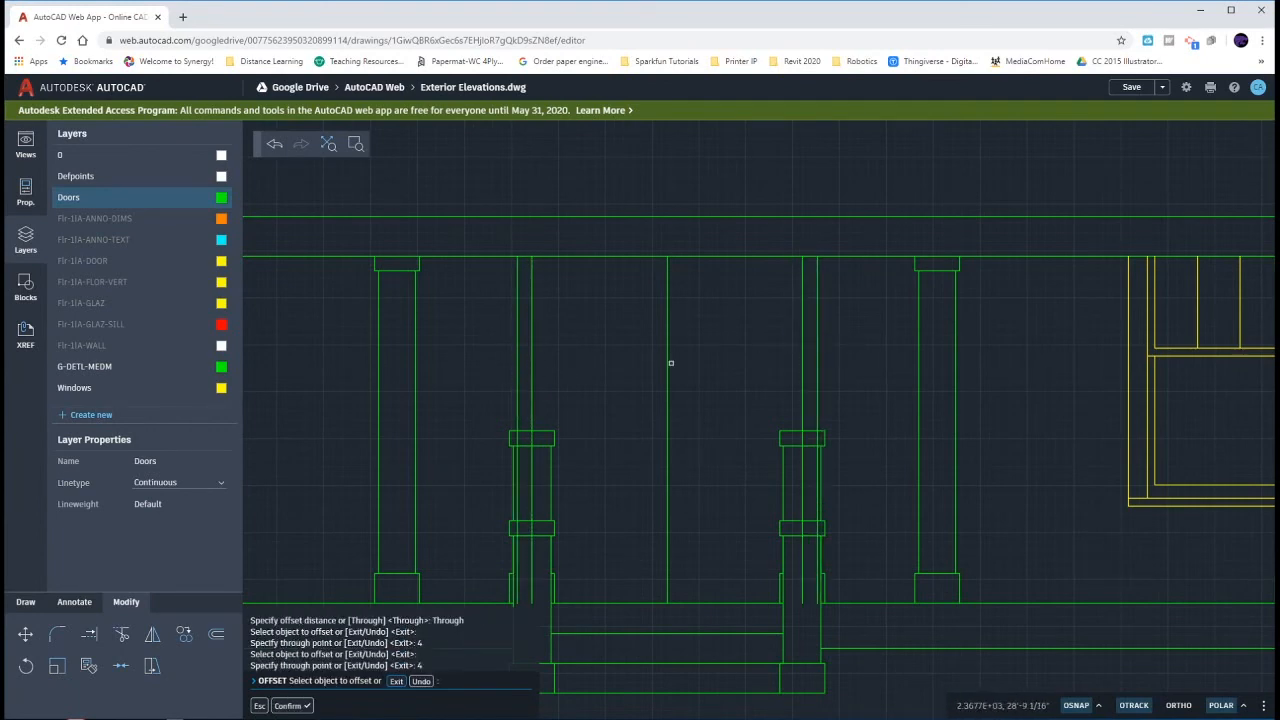
- Offset the left and right door edges 6" inward to form the outer edges of the glass panels
left_click(533, 391)
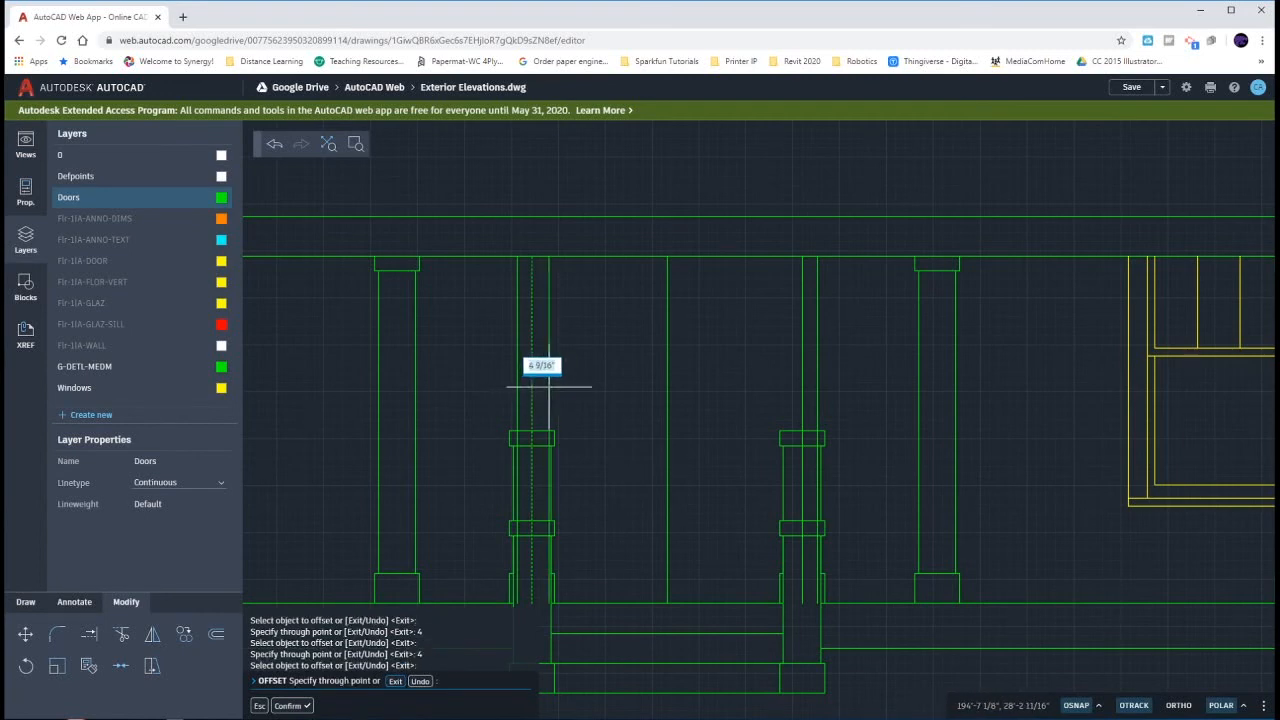
type("6")
key("Return")
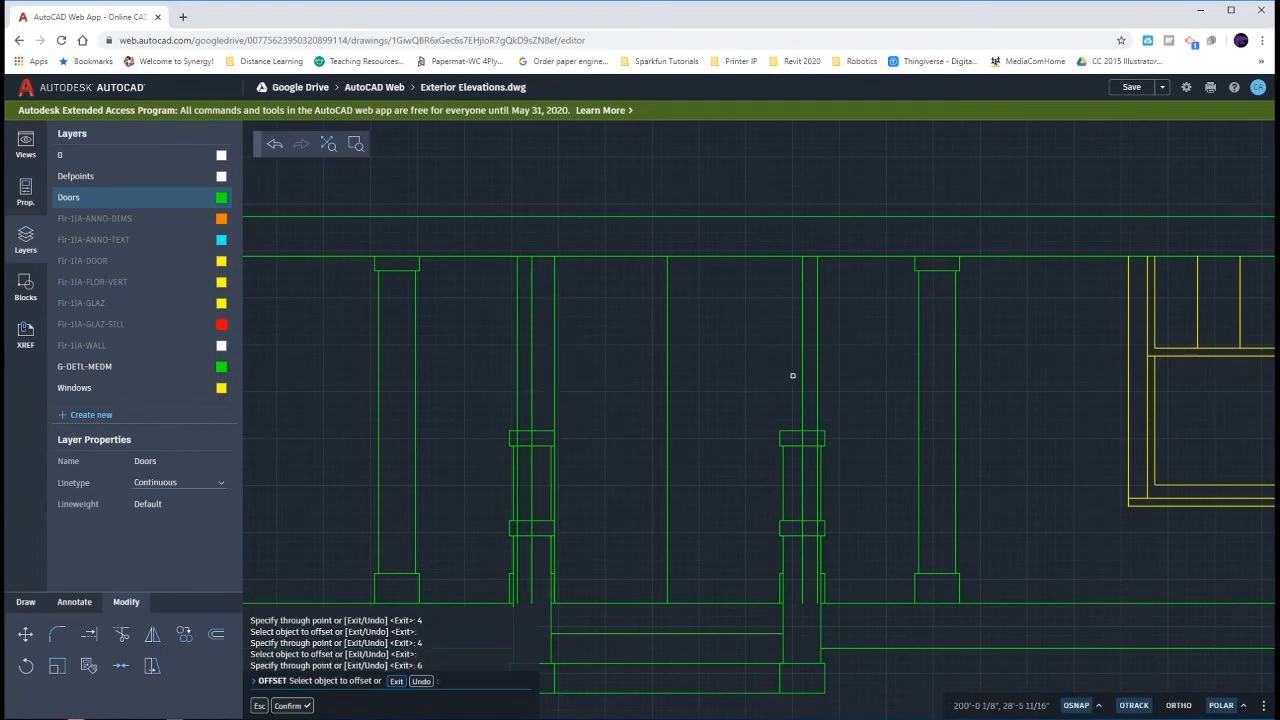
left_click(792, 375)
type("6")
key("Return")
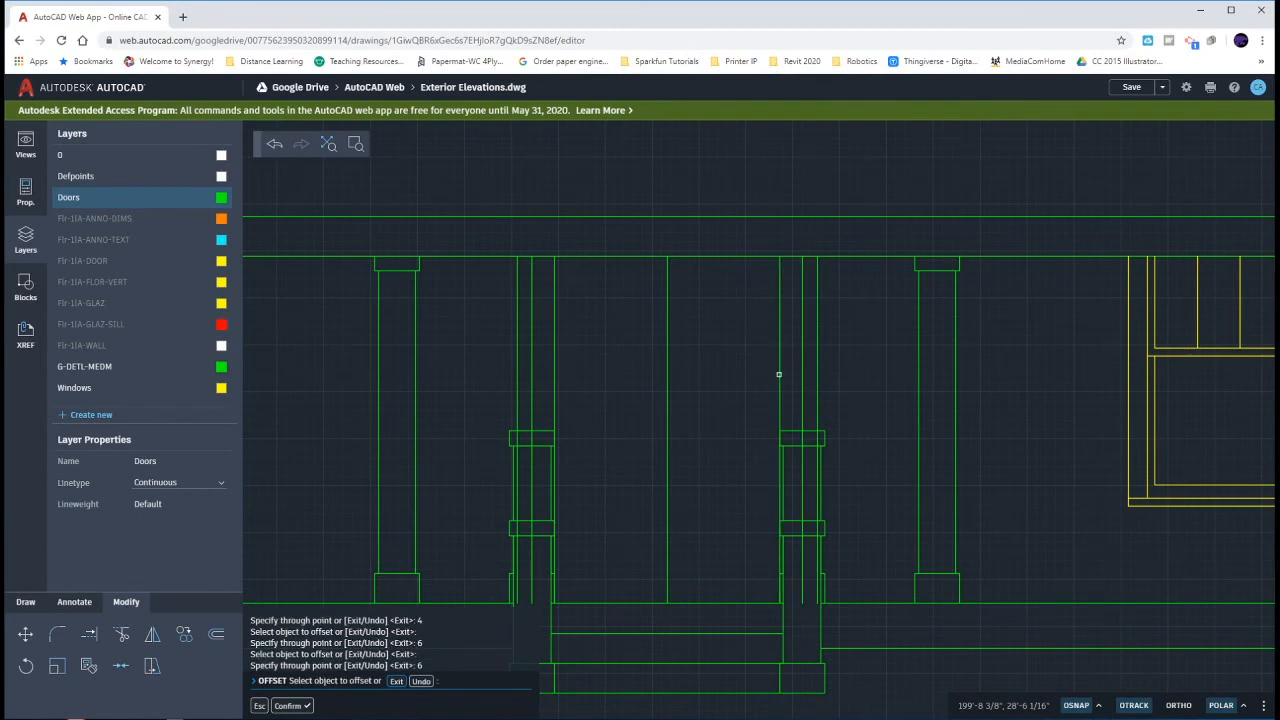
- Offset the outer edges of the right and left glass panels 2' inward to form the panels' inner edges
left_click(779, 382)
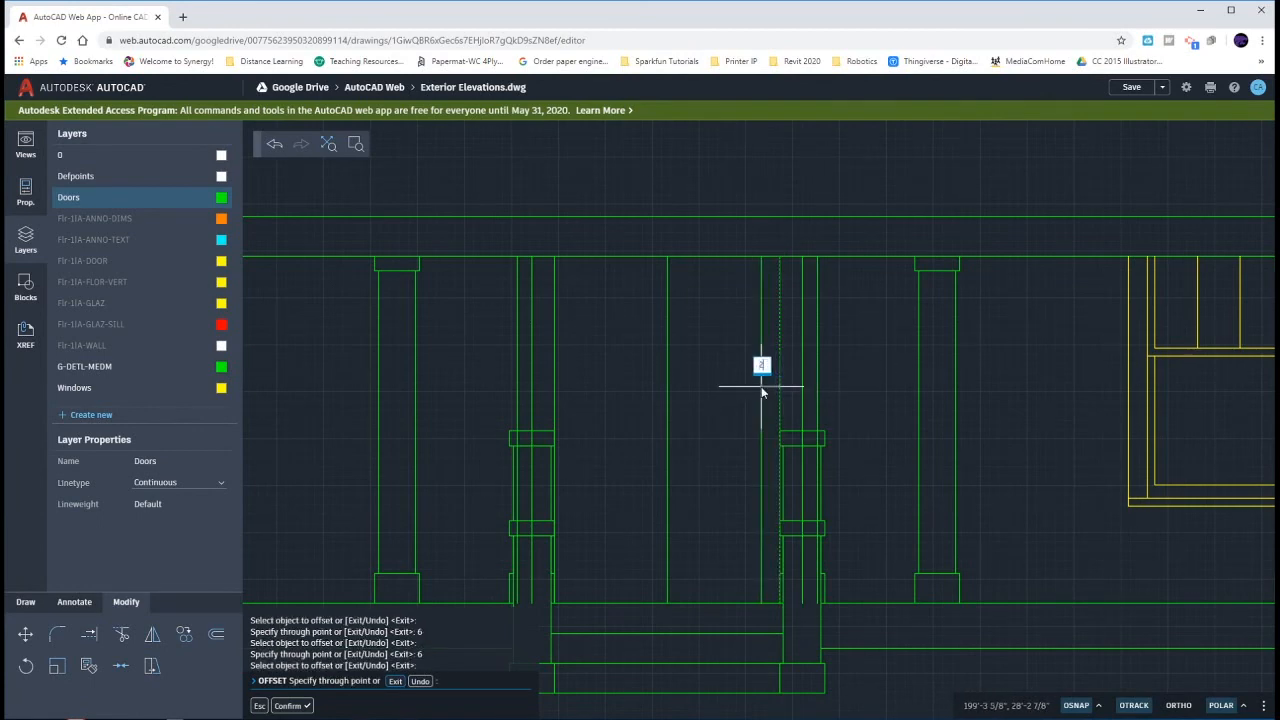
type("2'")
key("Return")
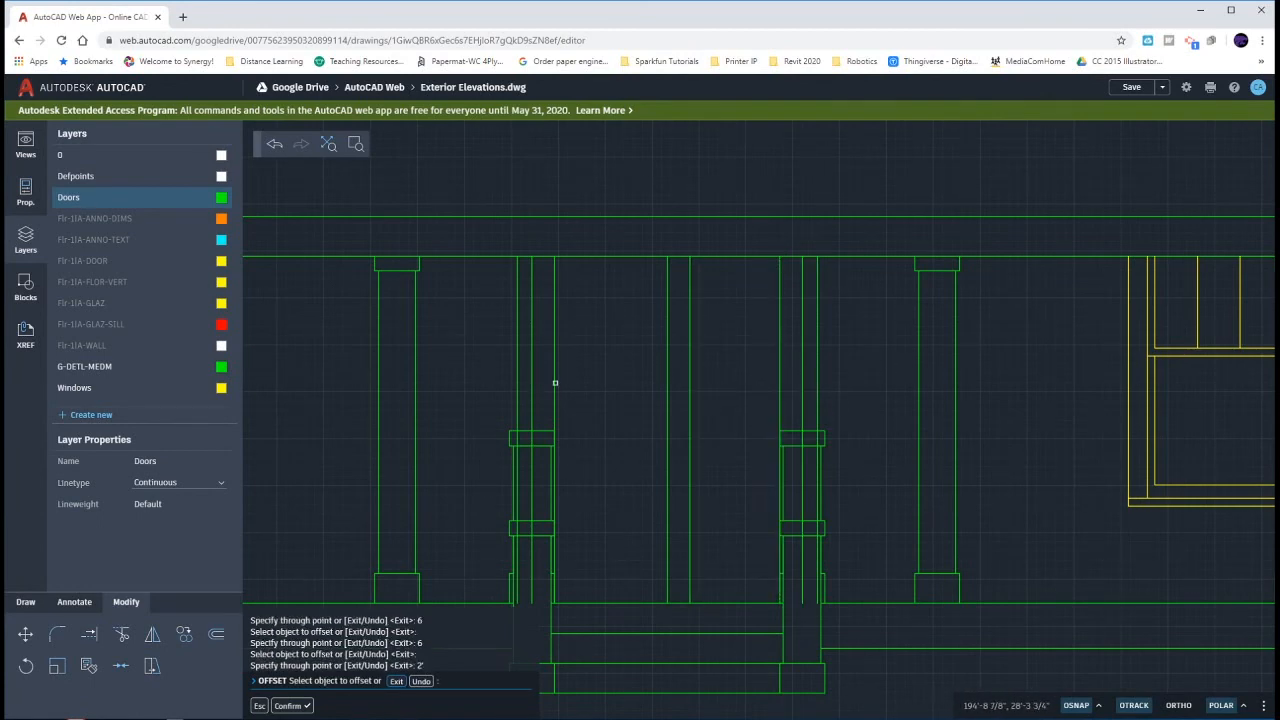
left_click(555, 382)
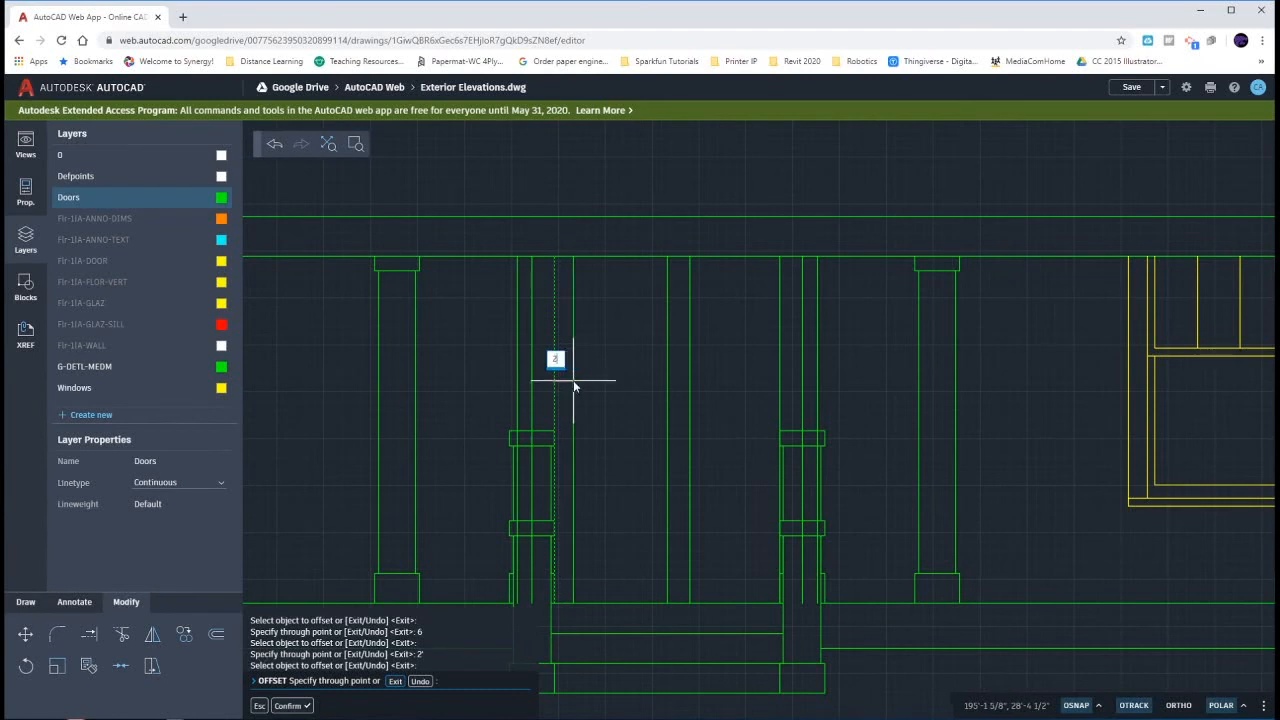
type("2'")
key("Return")
key("Escape")
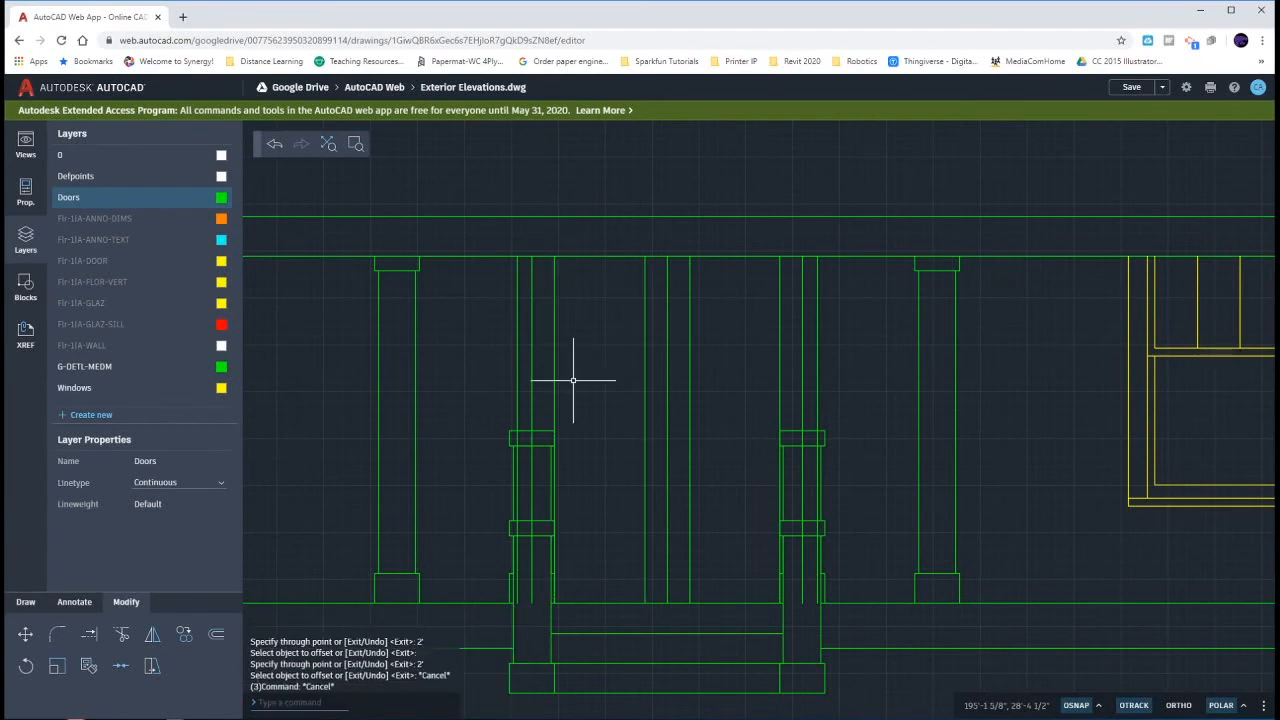
left_click_drag(839, 387, 503, 316)
key("Escape")
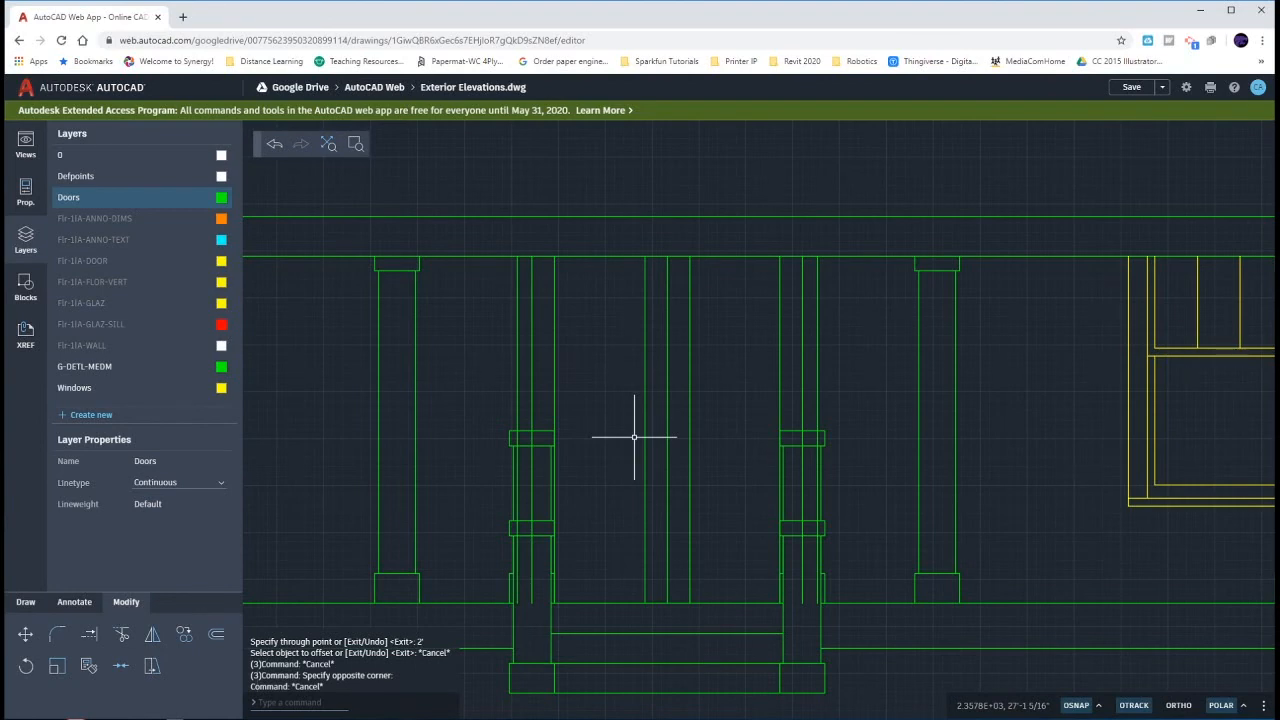
- Offset the porch floor edge at the steps 1' upward to form the bottom edge of the glass panels
left_click(618, 603)
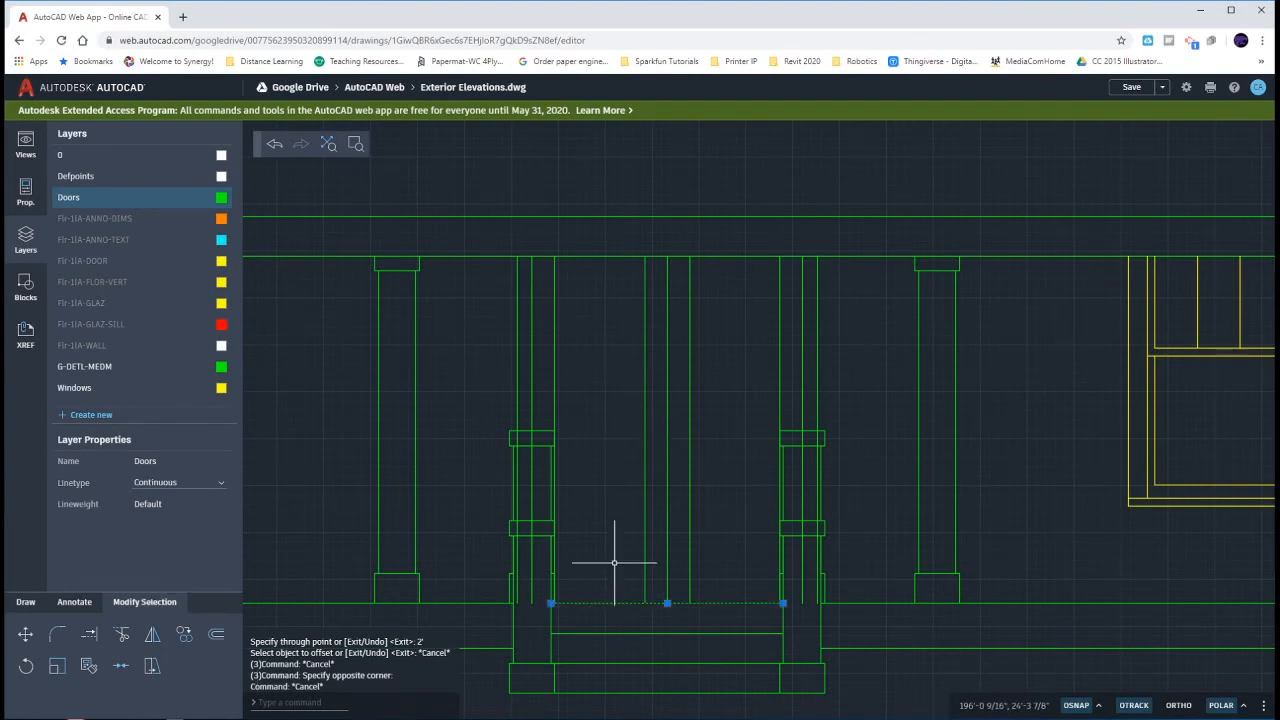
type("o")
key("Return")
key("Return")
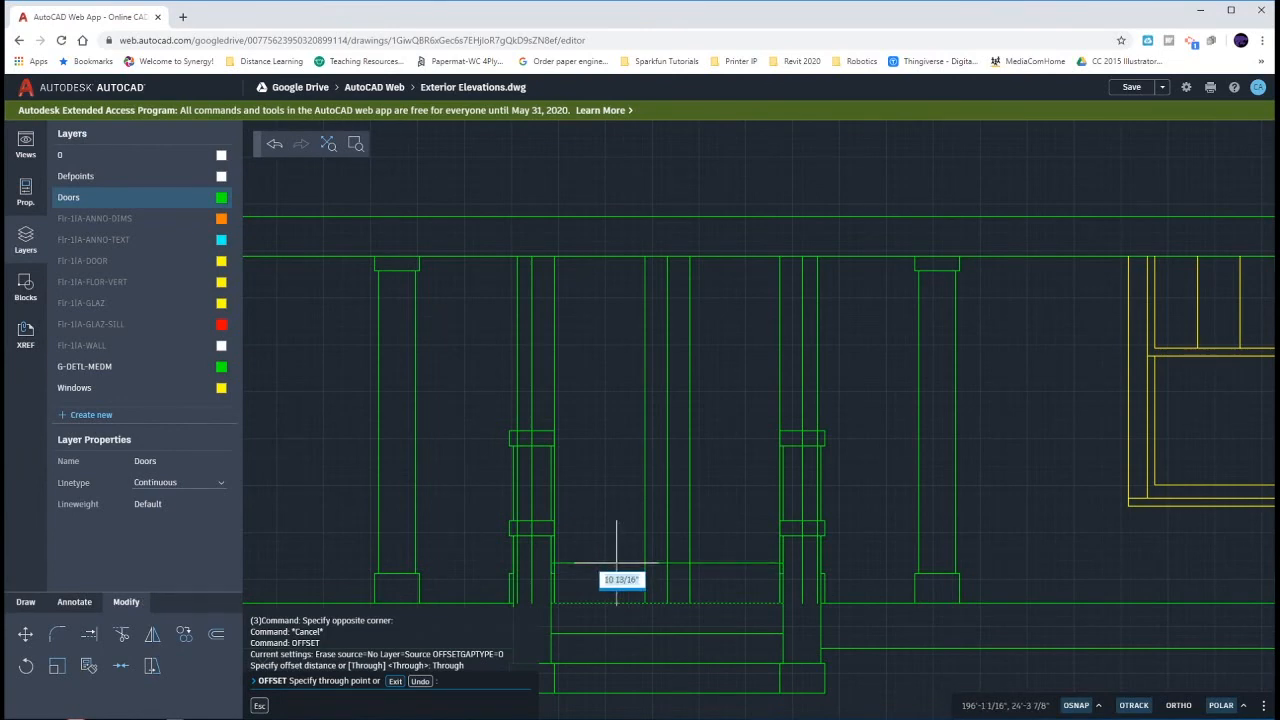
type("1'")
key("Return")
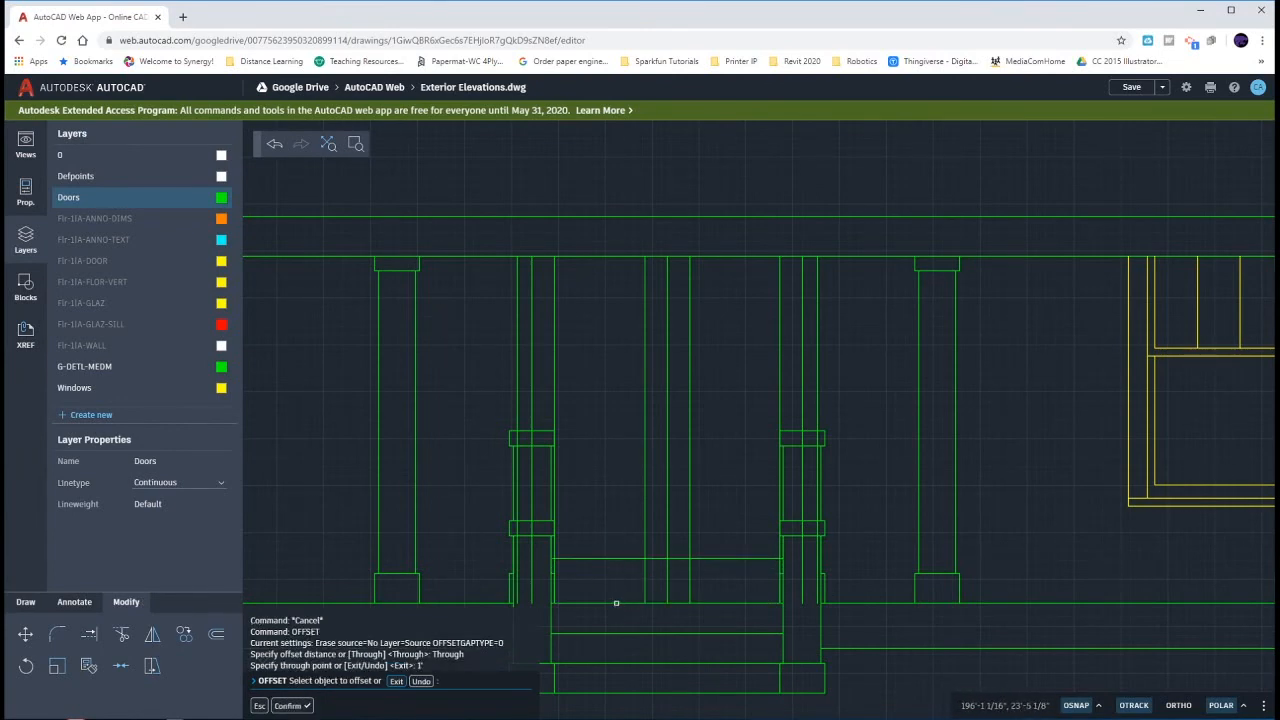
- Offset the porch floor edge at the steps 6'8" upward to form the top of the double door
left_click(616, 602)
type("6")
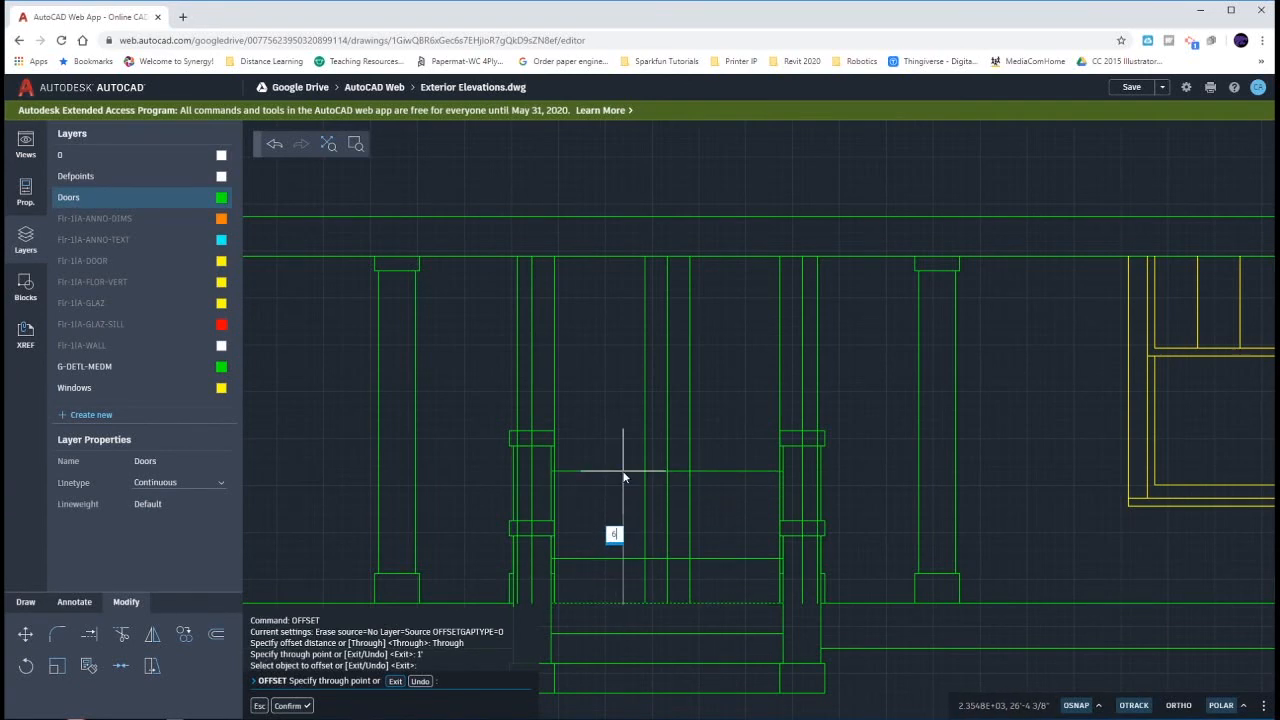
type("'8")
key("Return")
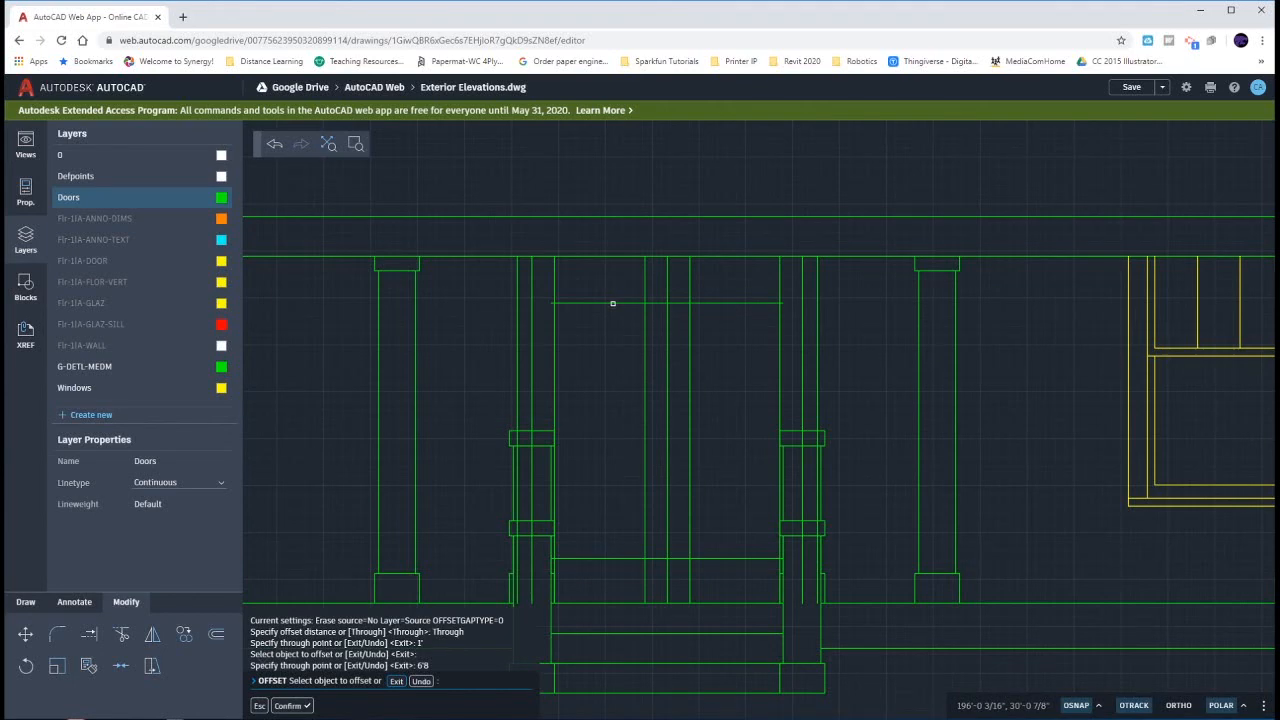
key("Escape")
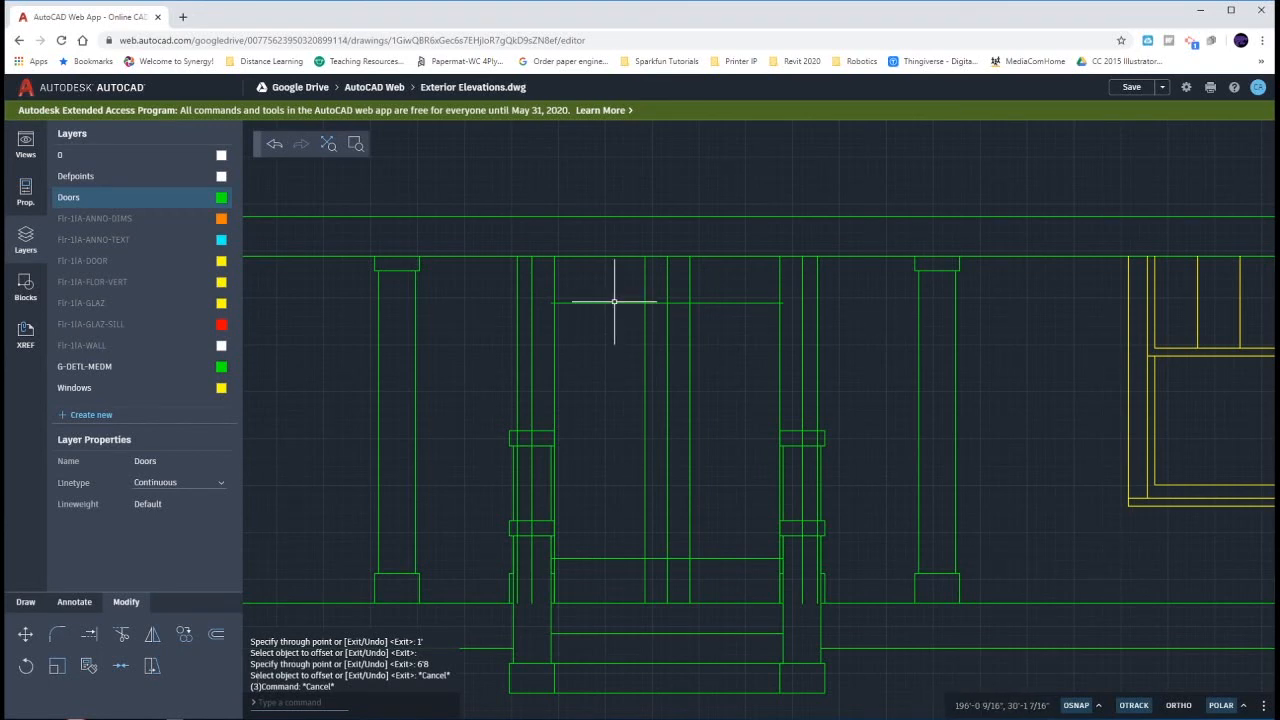
- Offset the door's top line 4" upward to form the frame above the door
left_click(614, 304)
type("o")
key("Return")
key("Return")
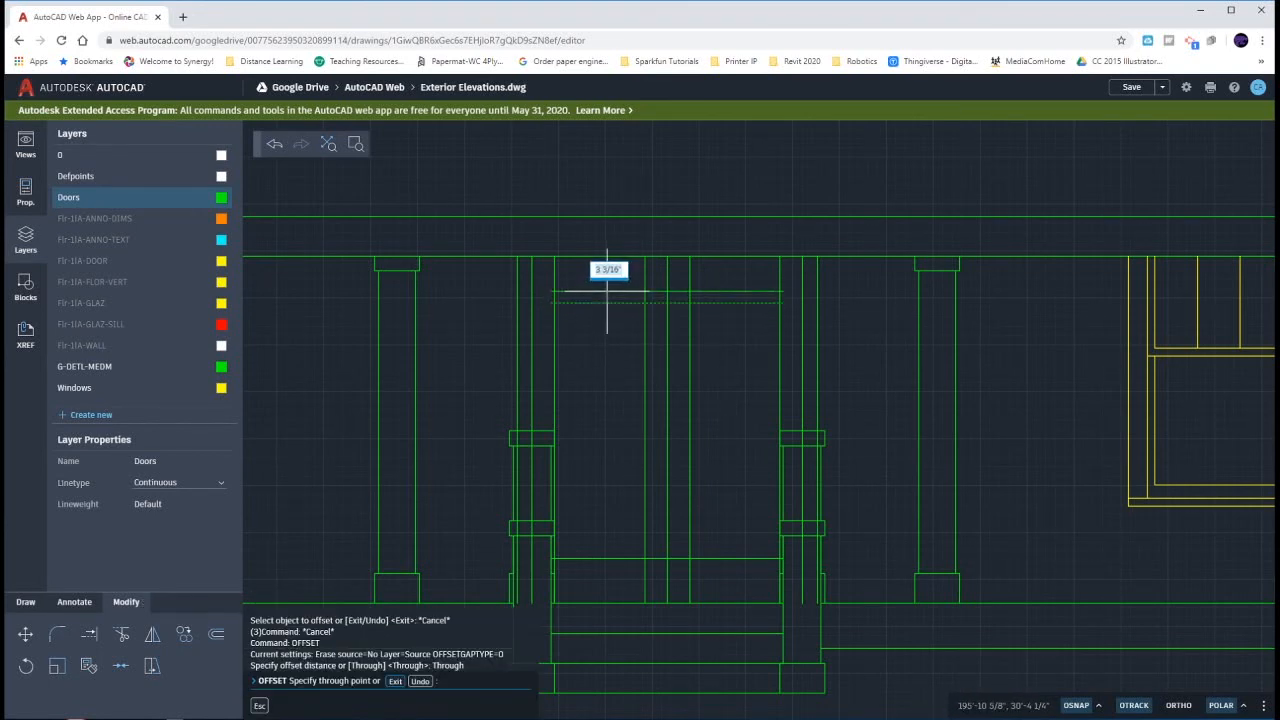
key("Return")
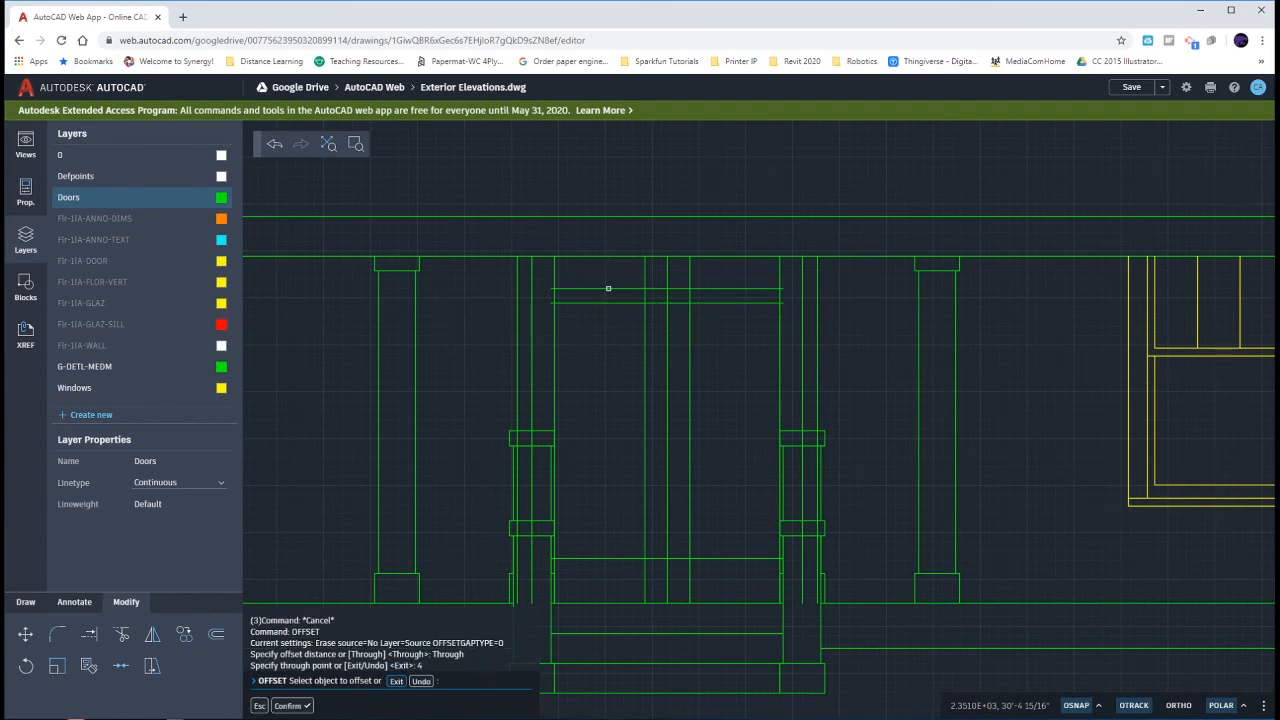
key("Escape")
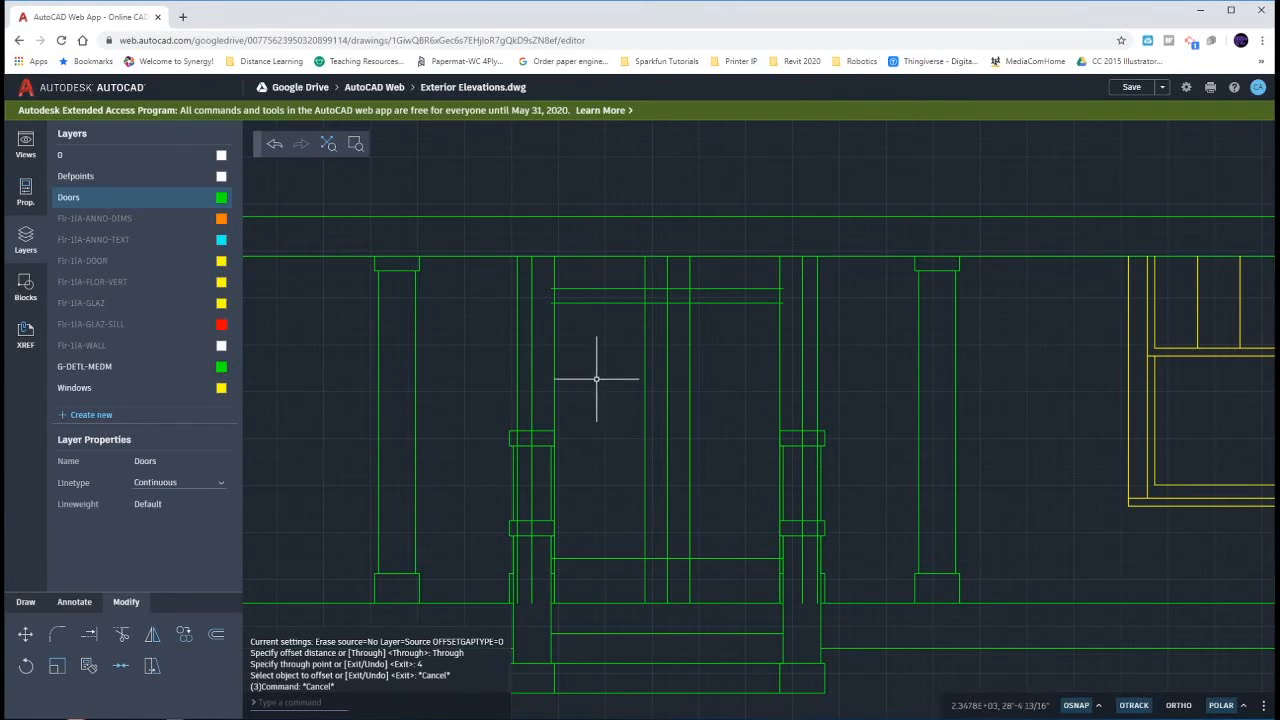
left_click(531, 372)
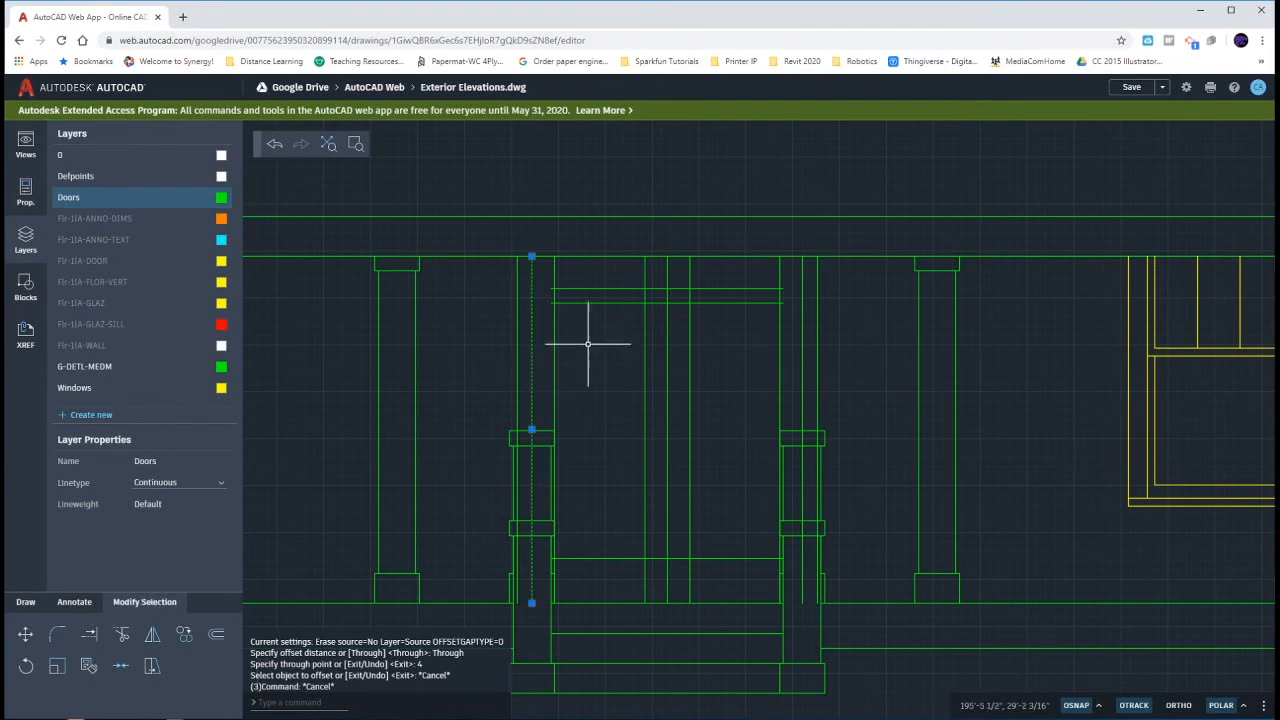
left_click(605, 301)
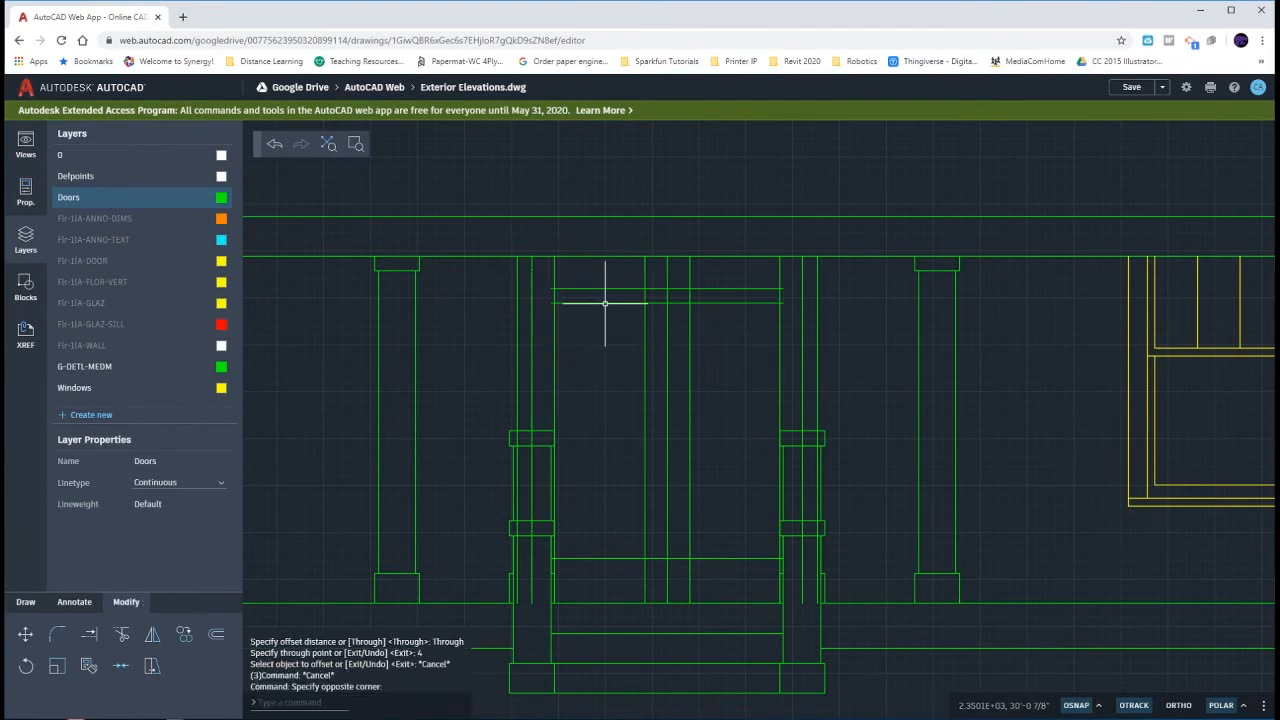
left_click(605, 302)
left_click(531, 331)
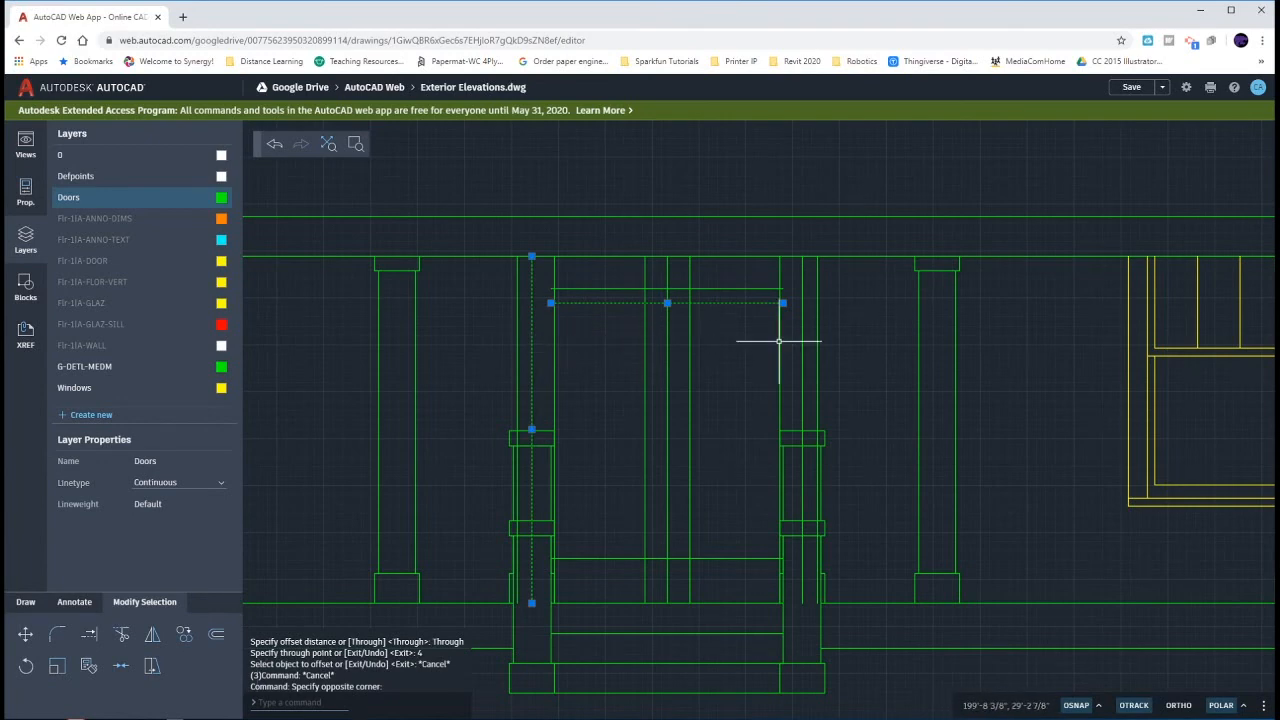
left_click(801, 344)
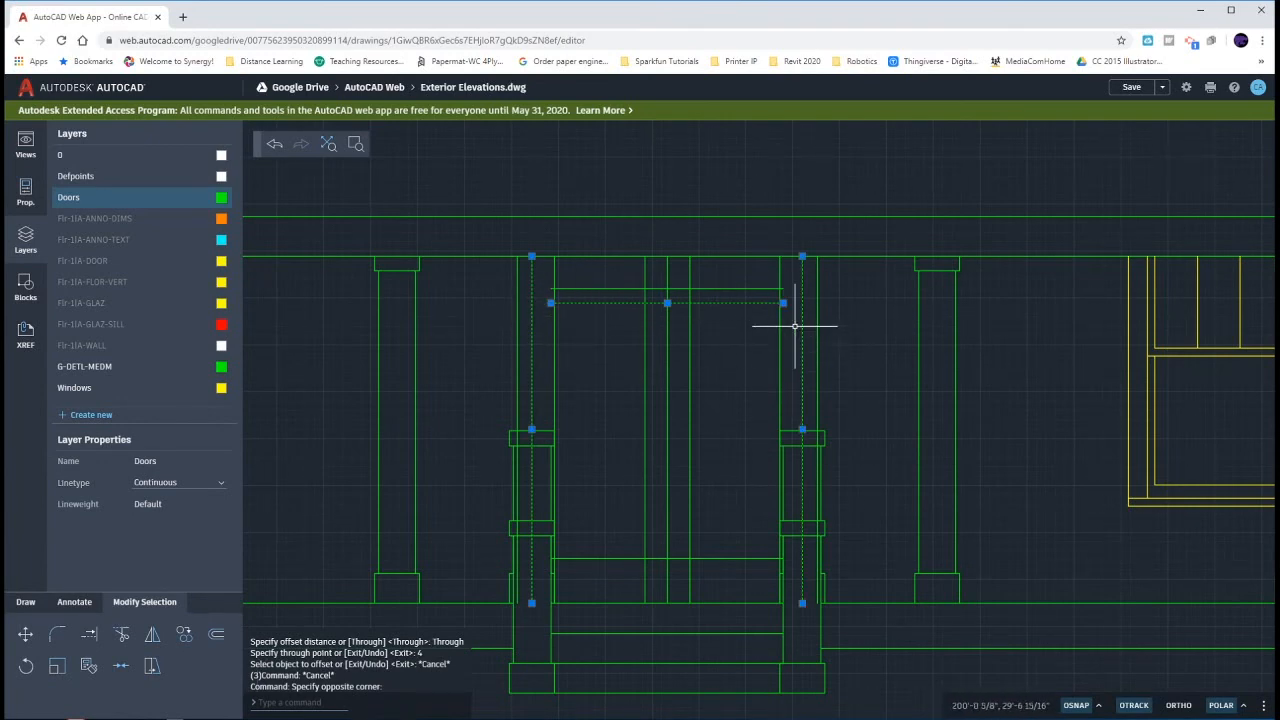
key("Escape")
- Fillet the door's top line with the left and right door edges at zero radius to make square corners
type("f")
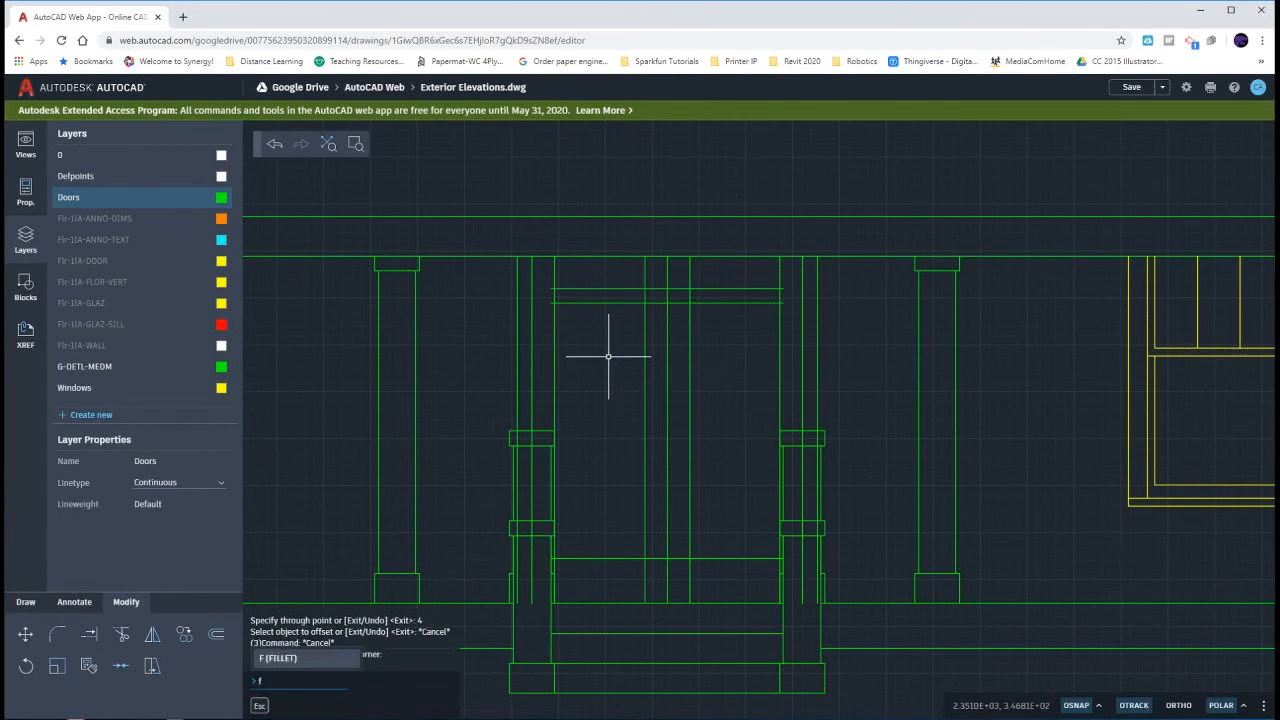
key("Return")
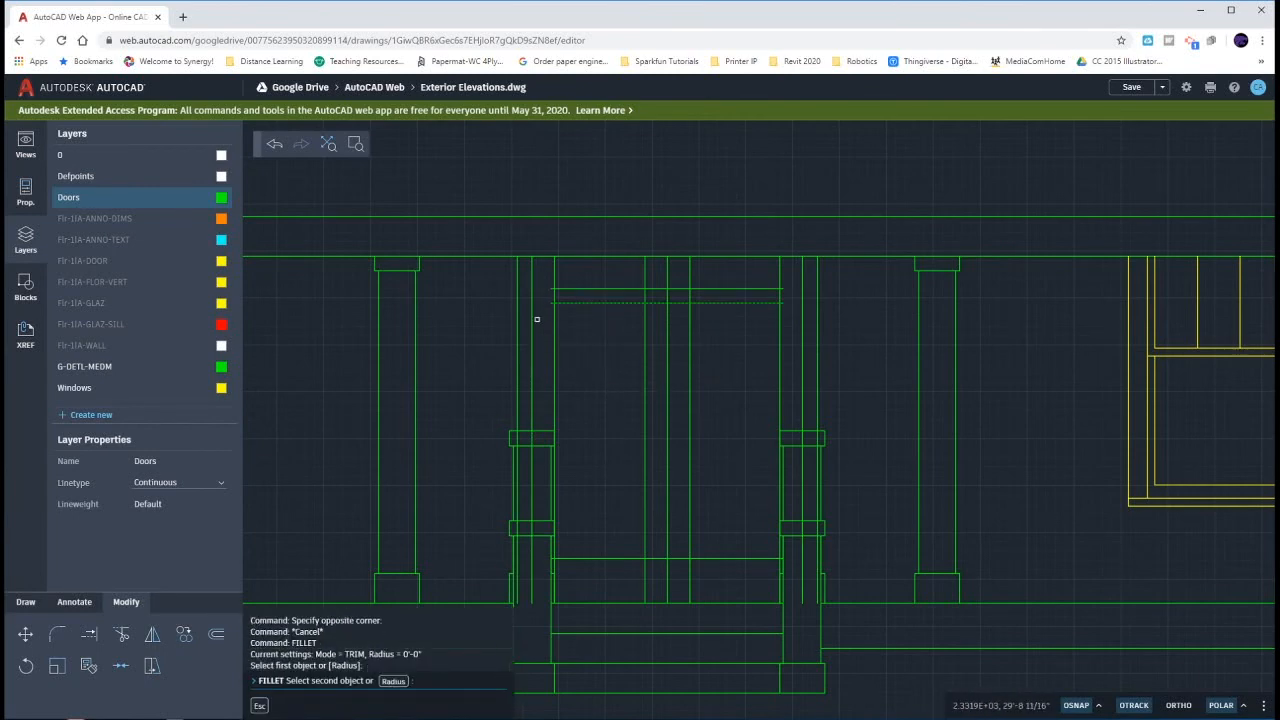
left_click(535, 319)
key("Return")
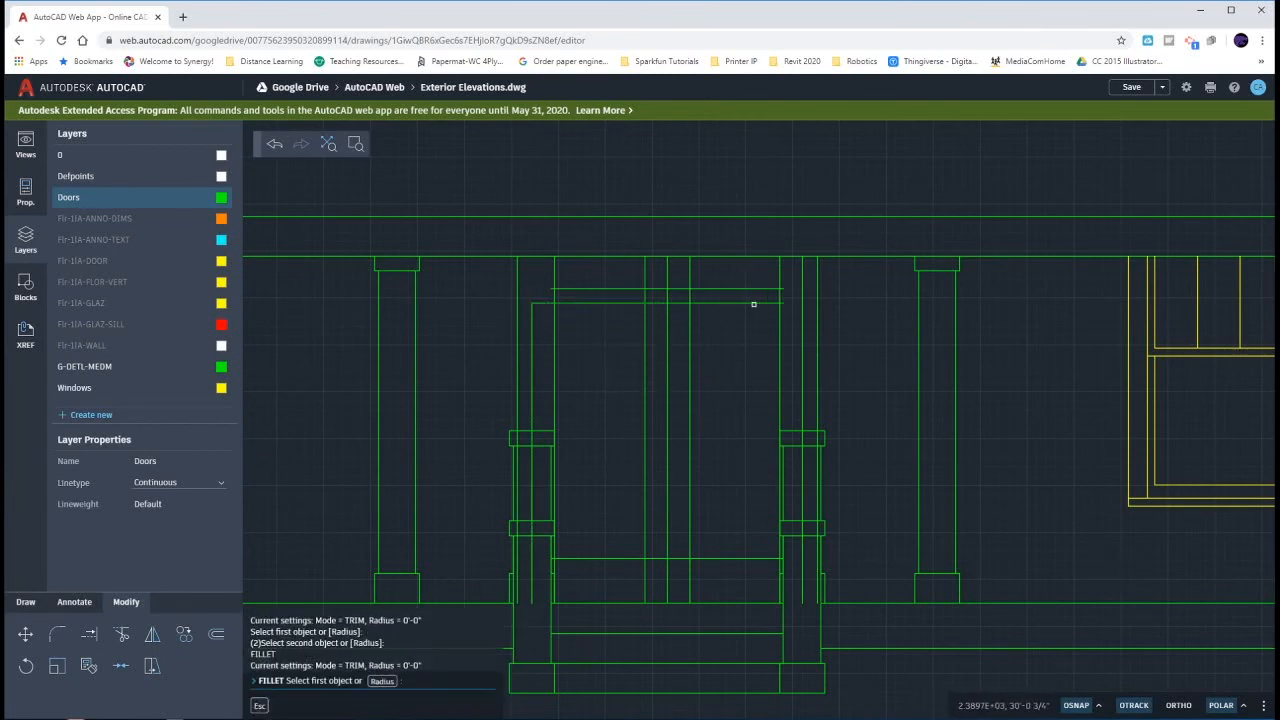
left_click(753, 304)
left_click(802, 320)
key("Escape")
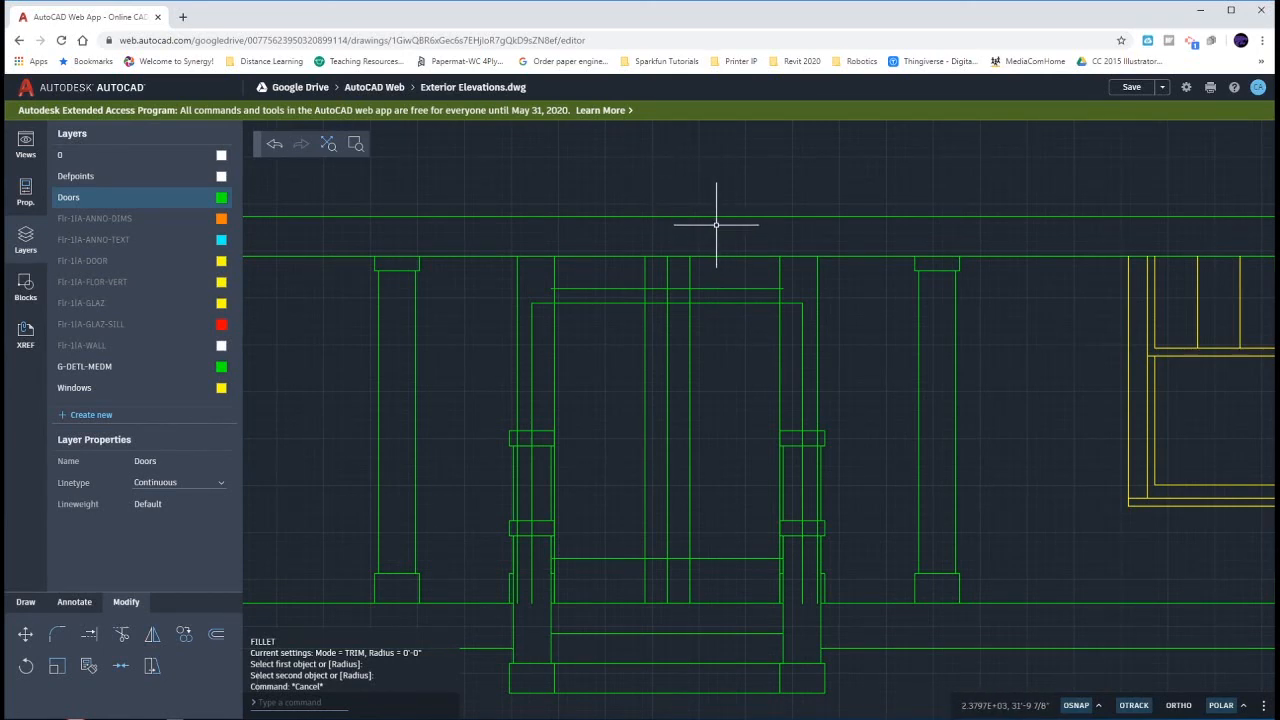
- Trim off the parts of the door centreline and vertical glass panel lines that extend above the door's top line
type("tr")
key("Return")
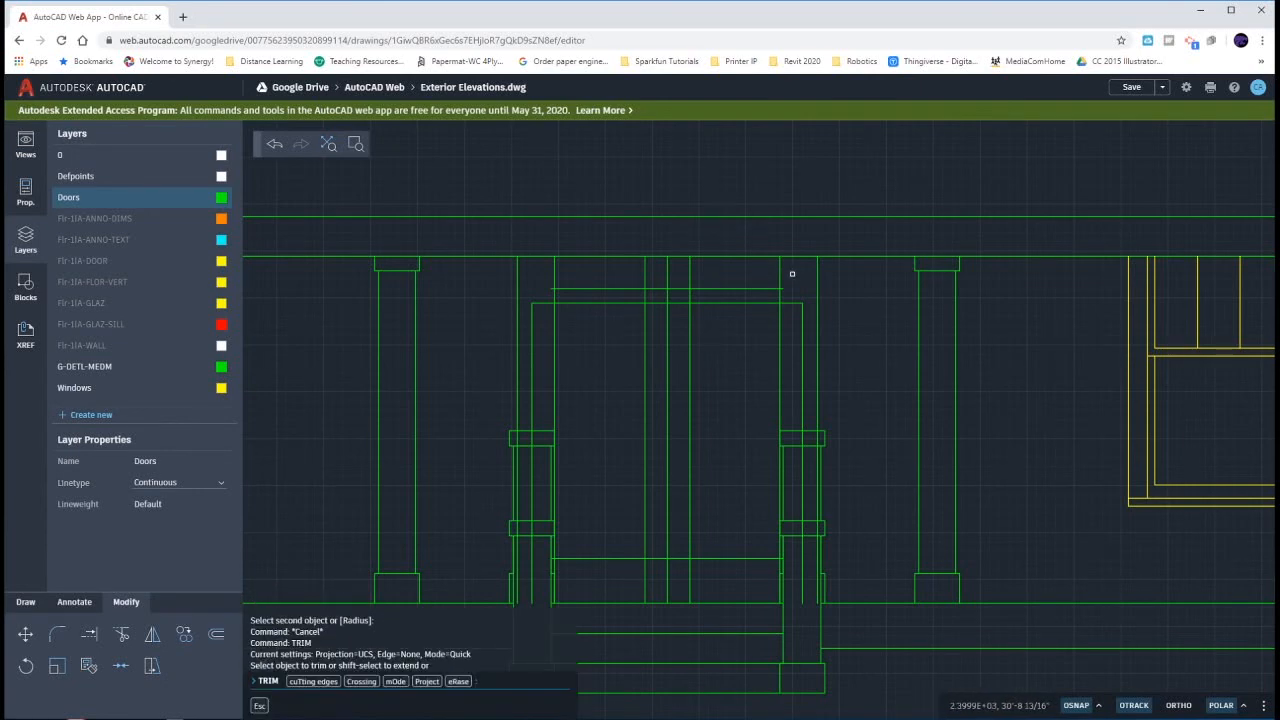
mouse_move(802, 272)
left_mouse_down()
mouse_move(571, 277)
mouse_move(540, 296)
left_mouse_up()
left_click(540, 296)
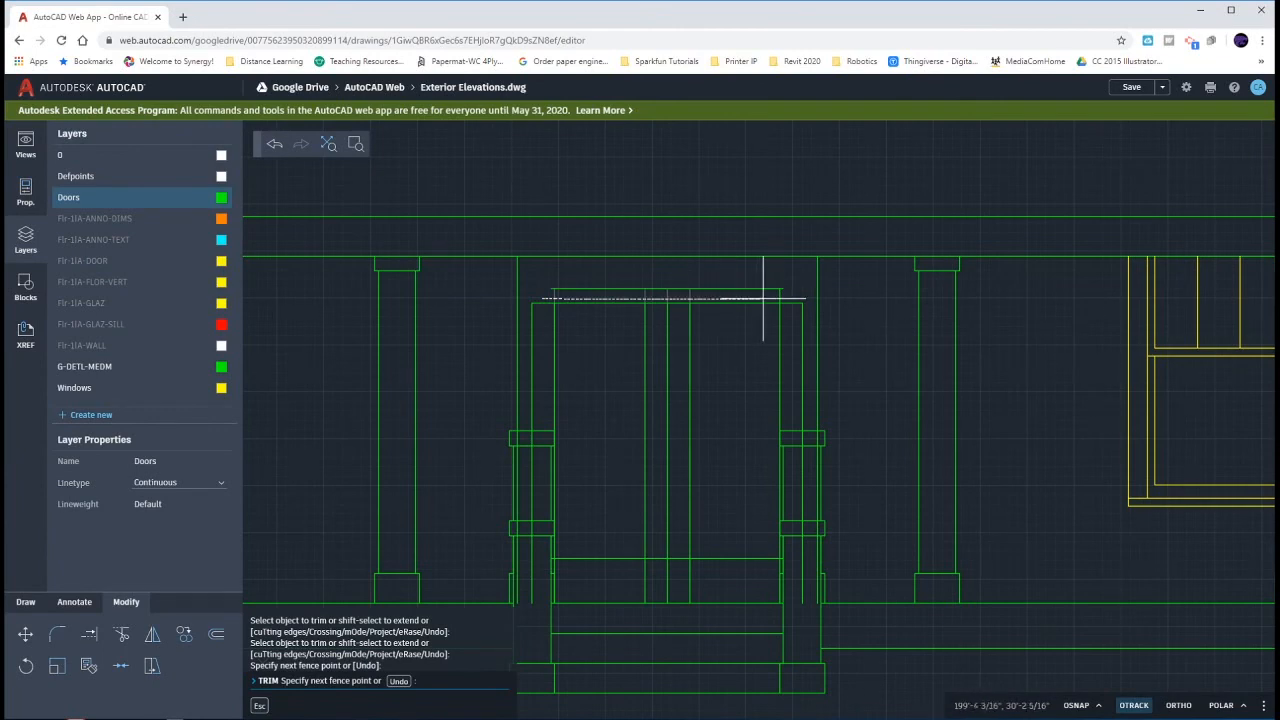
key("Escape")
key("Escape")
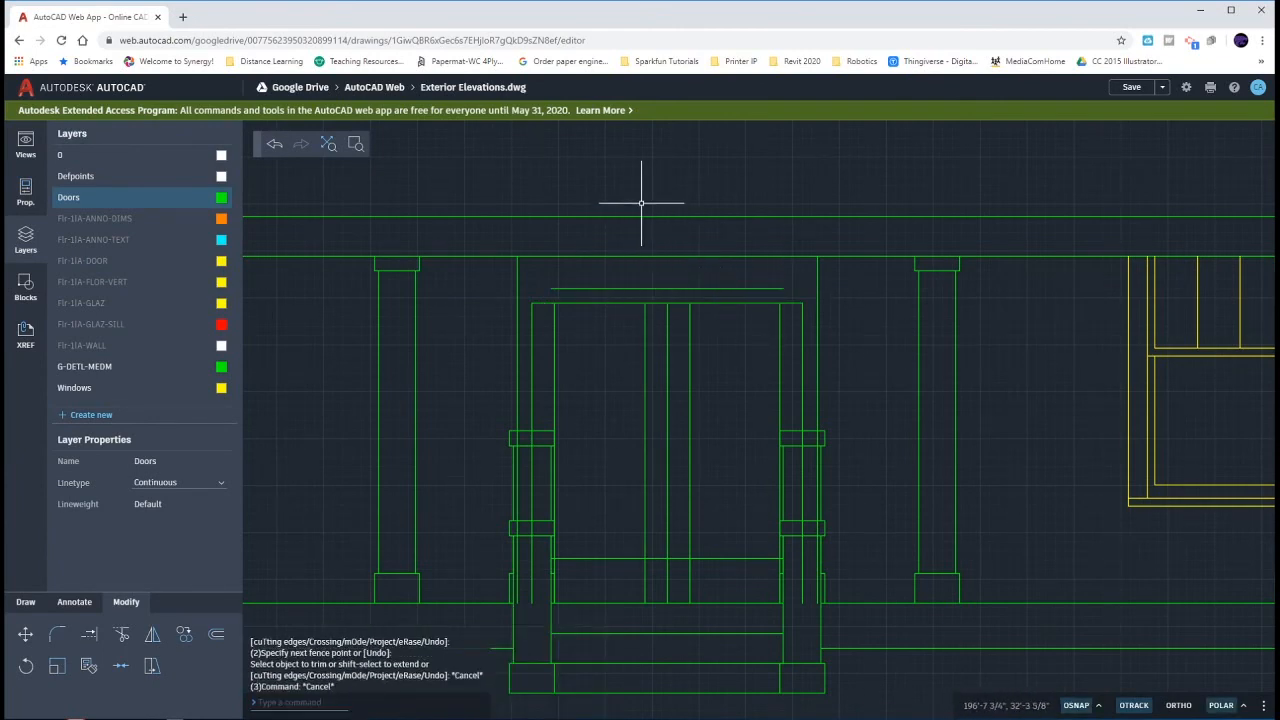
- Draw a vertical line from the door's upper-left corner up to the porch roof's lower edge
type("l")
key("Return")
left_click(531, 303)
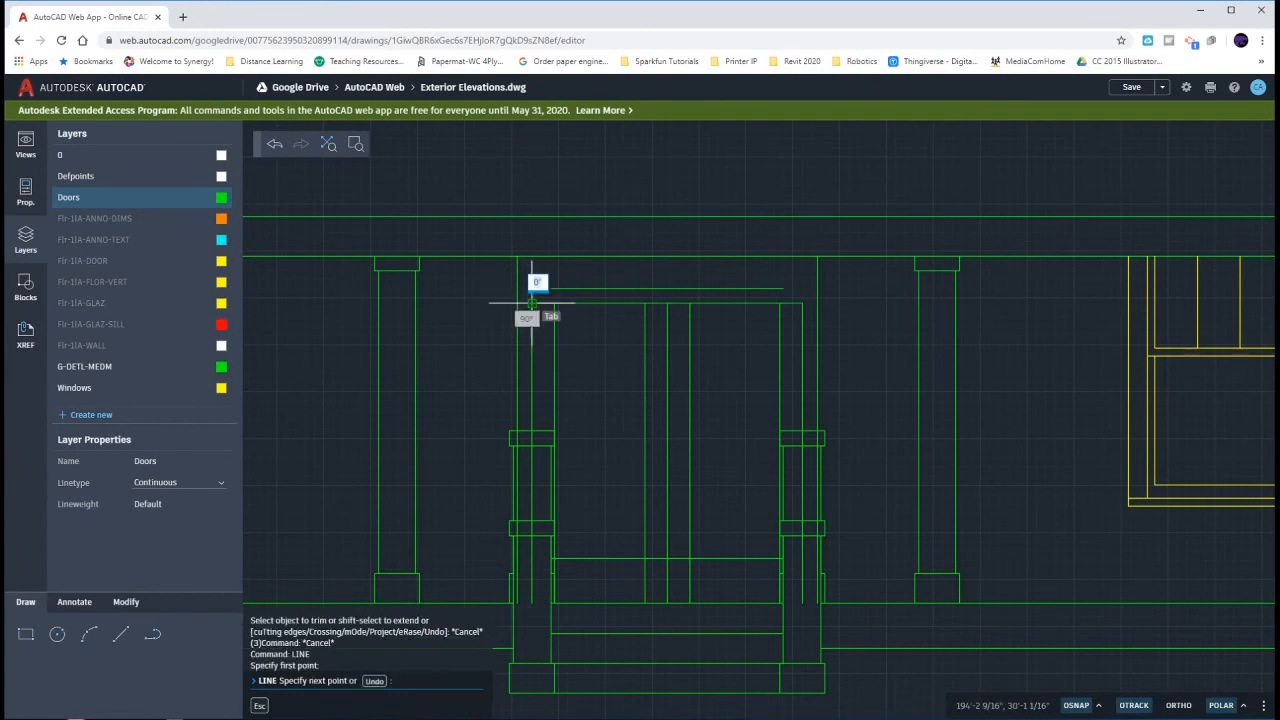
key("Return")
key("Return")
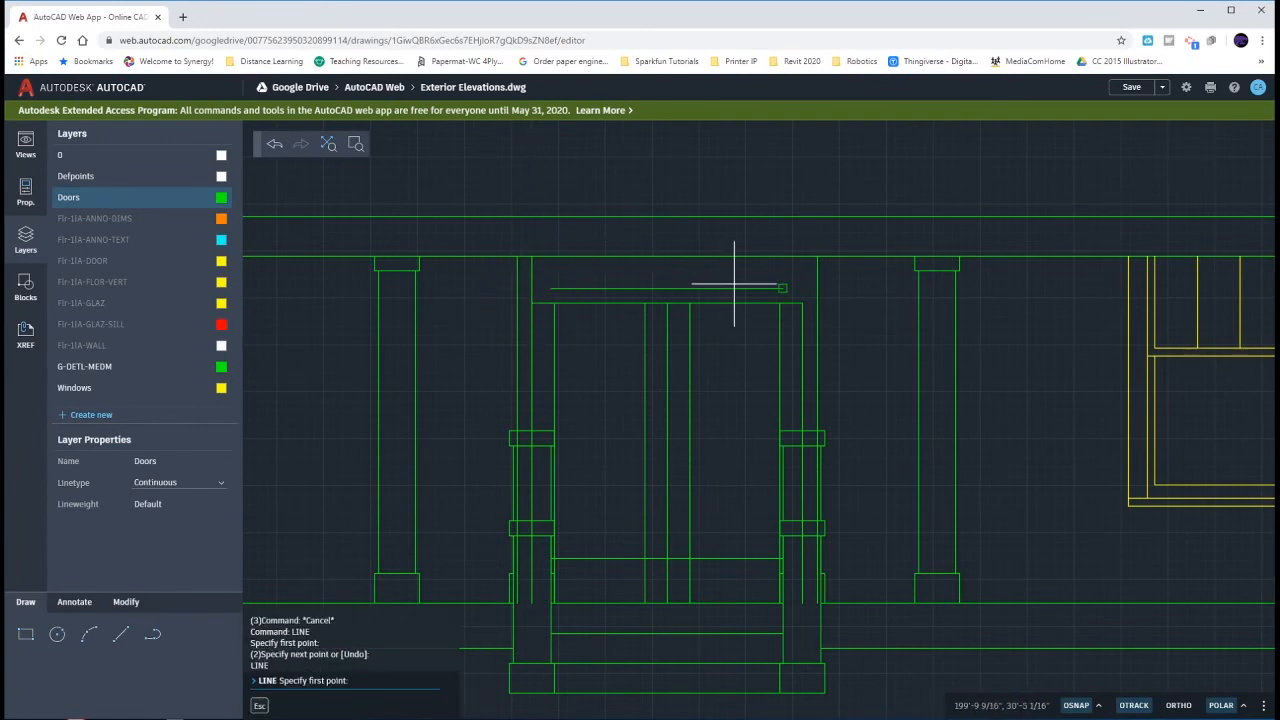
key("Escape")
key("Escape")
key("Escape")
- Draw a vertical line from the door's upper-right corner up to the porch roof's lower edge
type("l")
key("Return")
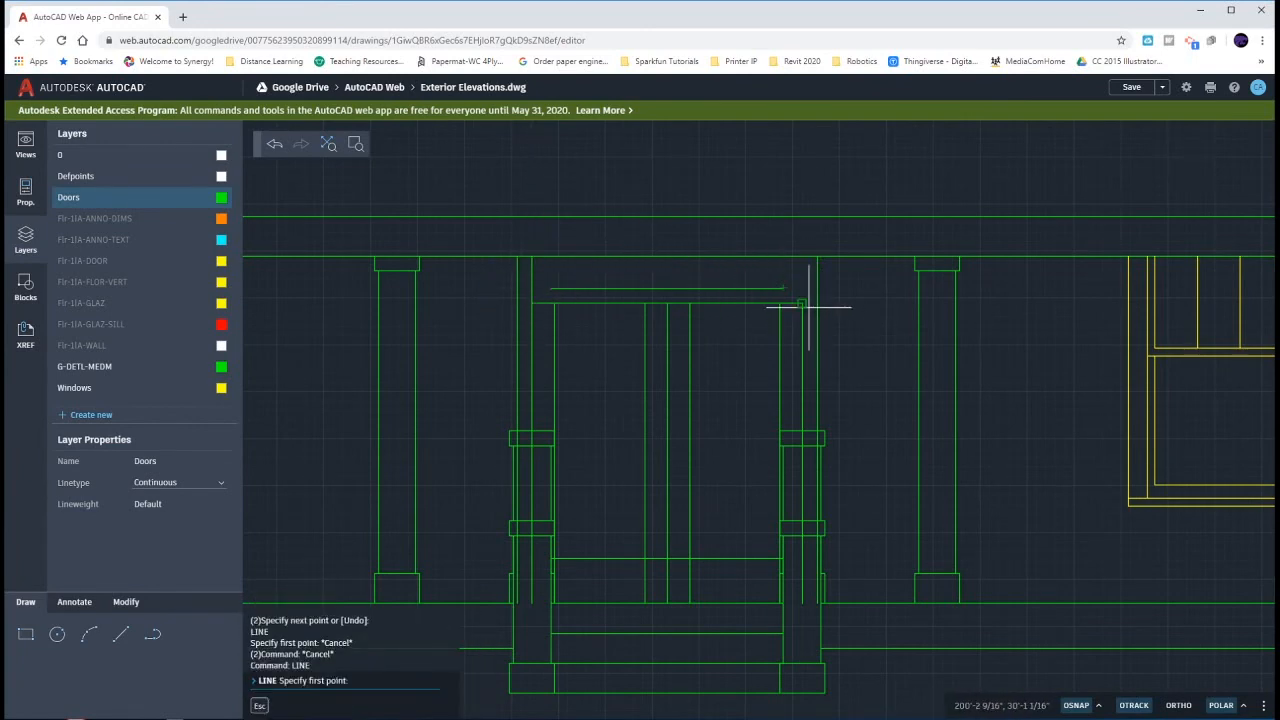
left_click(806, 304)
key("Escape")
key("Escape")
key("Escape")
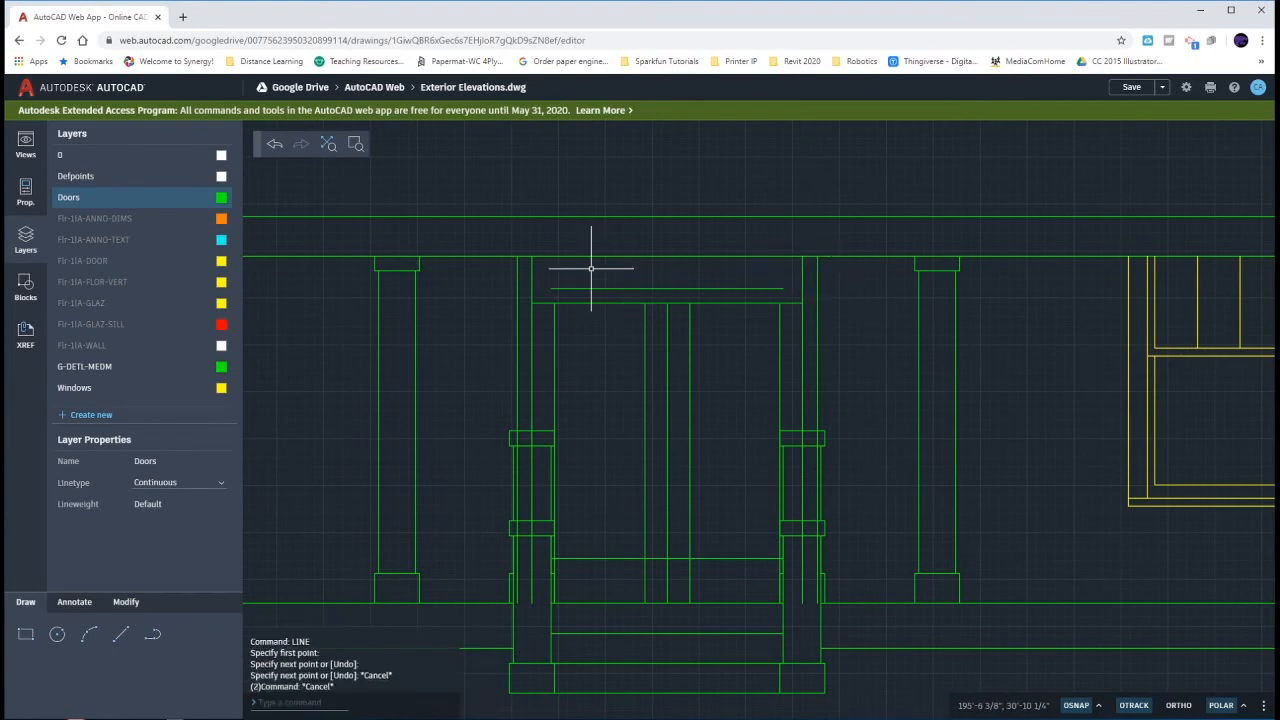
- Fillet the top line of the frame with the short vertical lines above both door corners at zero radius
type("f")
key("Return")
left_click(533, 272)
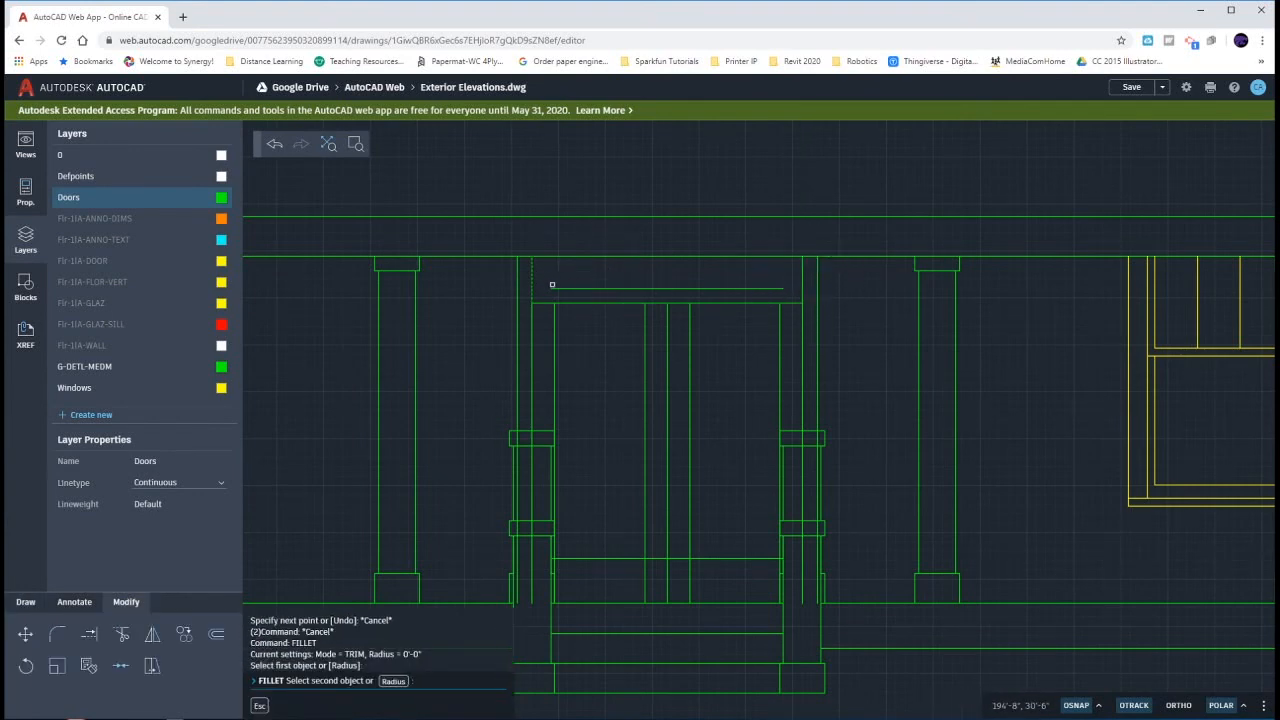
left_click(748, 288)
left_click(758, 288)
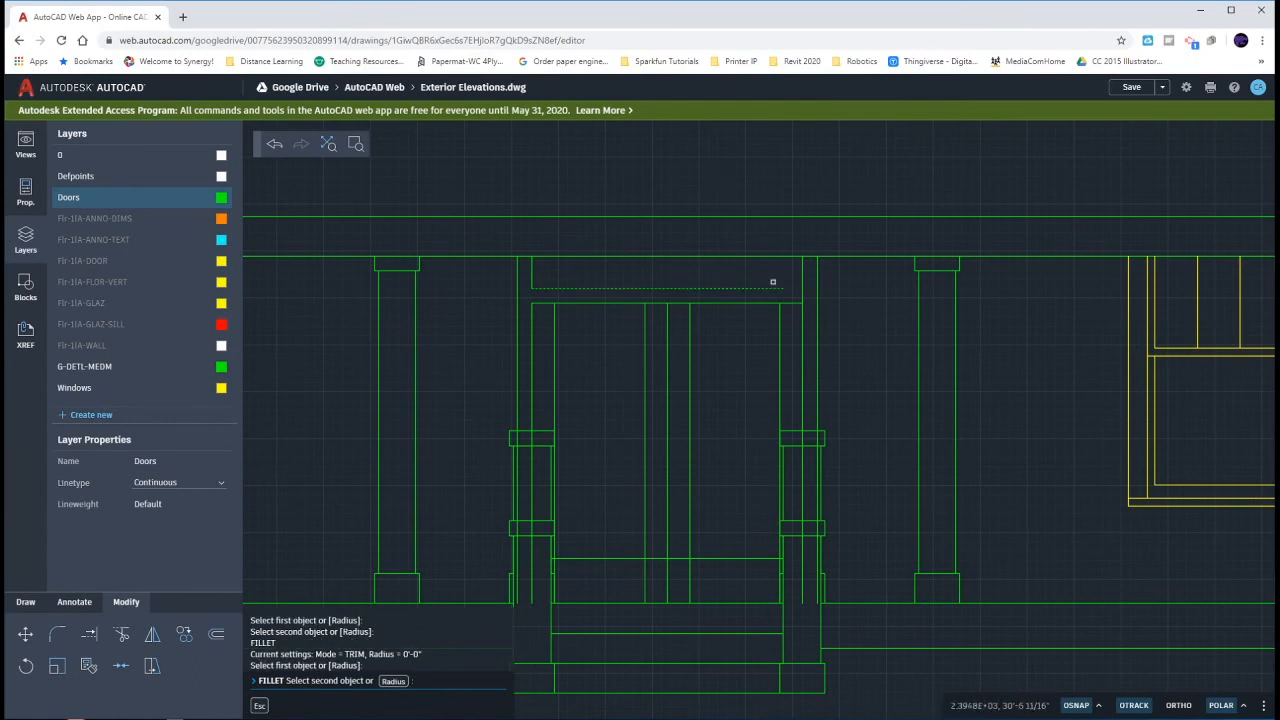
left_click(802, 273)
key("Escape")
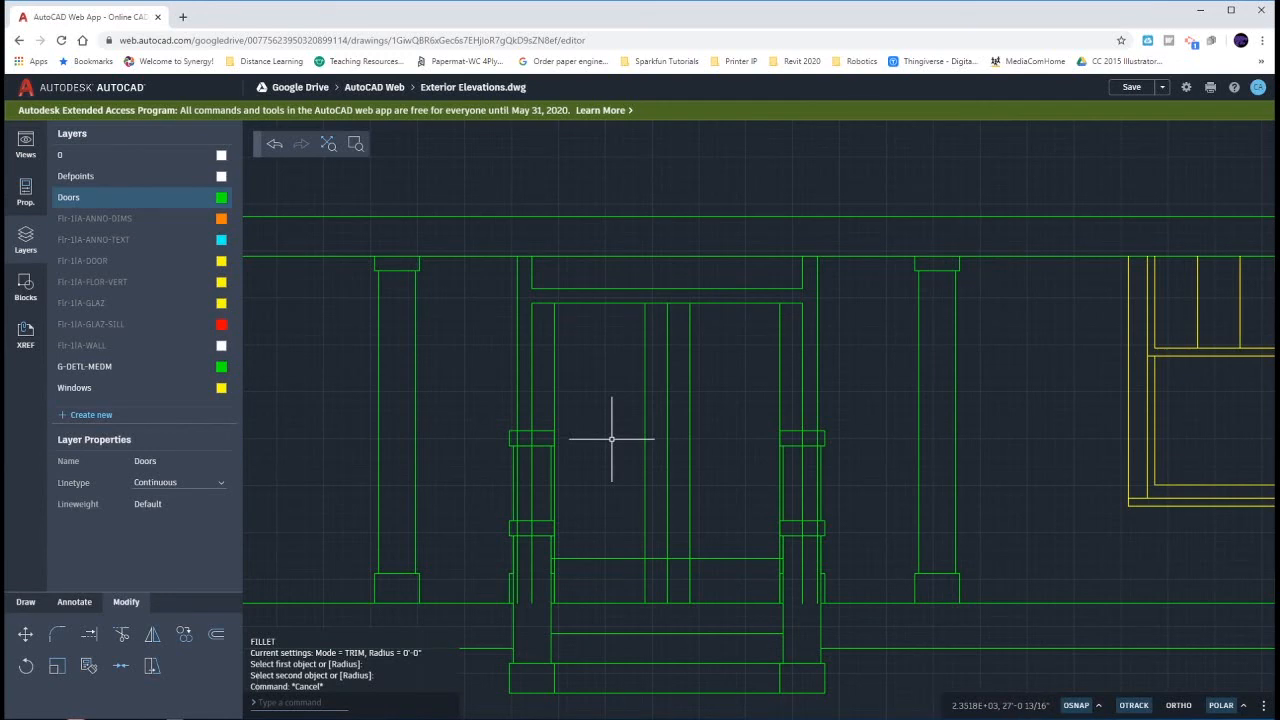
- Trim the door and frame edge lines behind the left porch post and delete the leftover segment below its cap
type("tr")
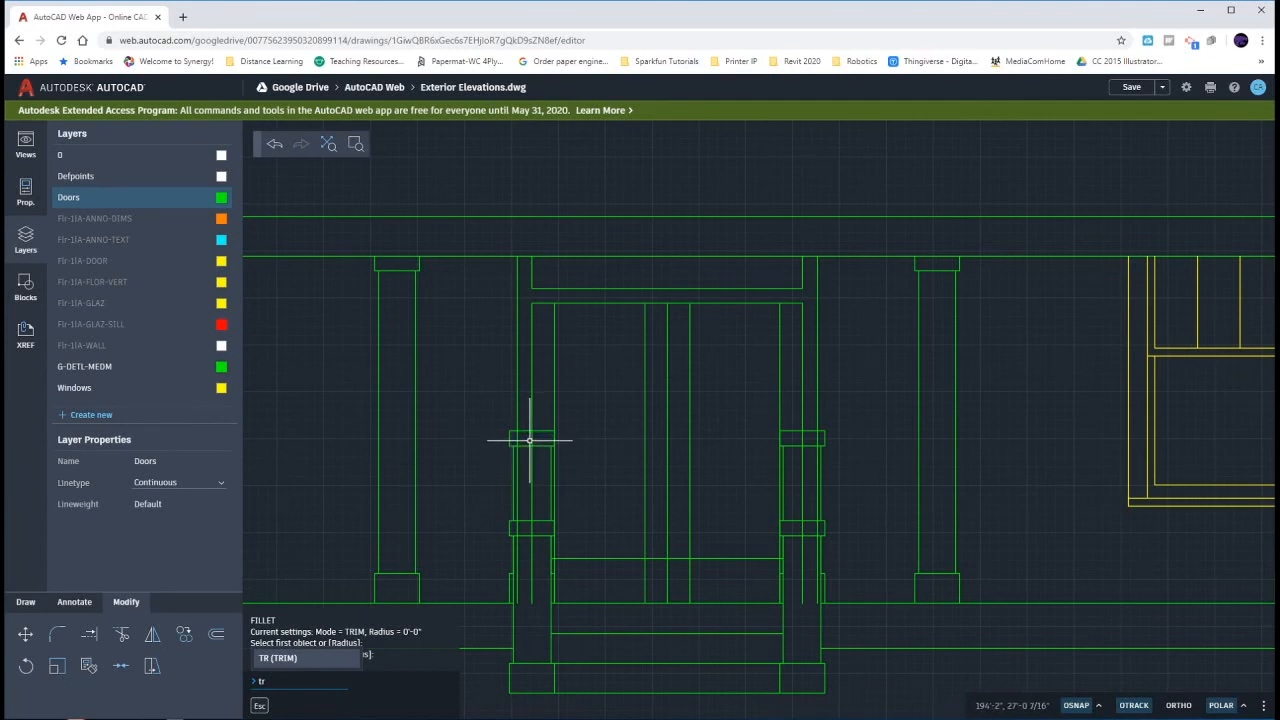
key("Return")
left_click(543, 442)
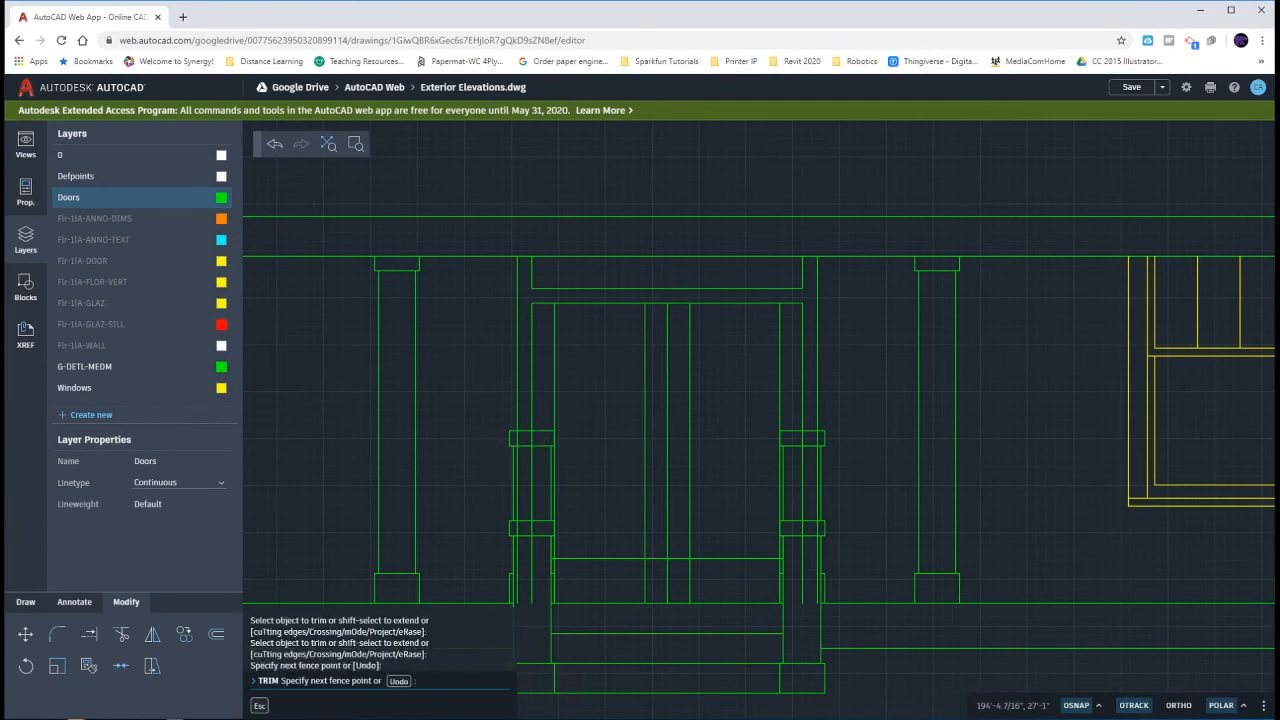
left_click(513, 438)
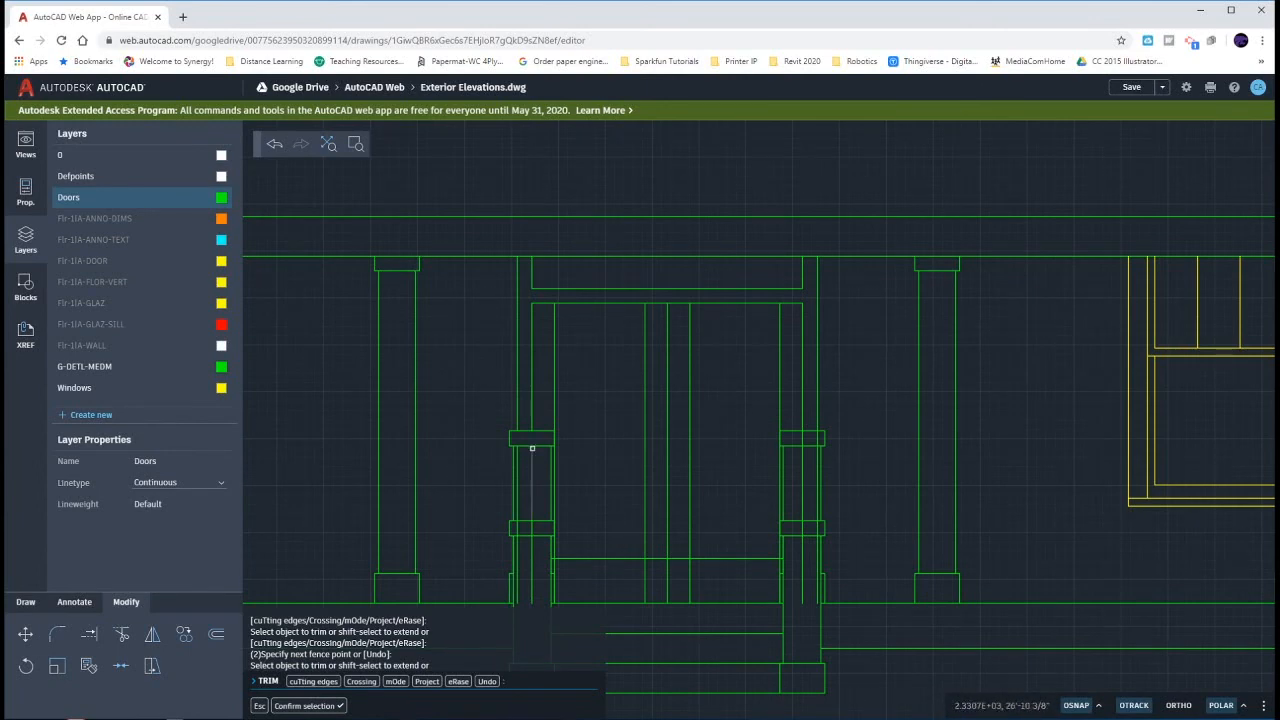
key("Escape")
left_click(531, 455)
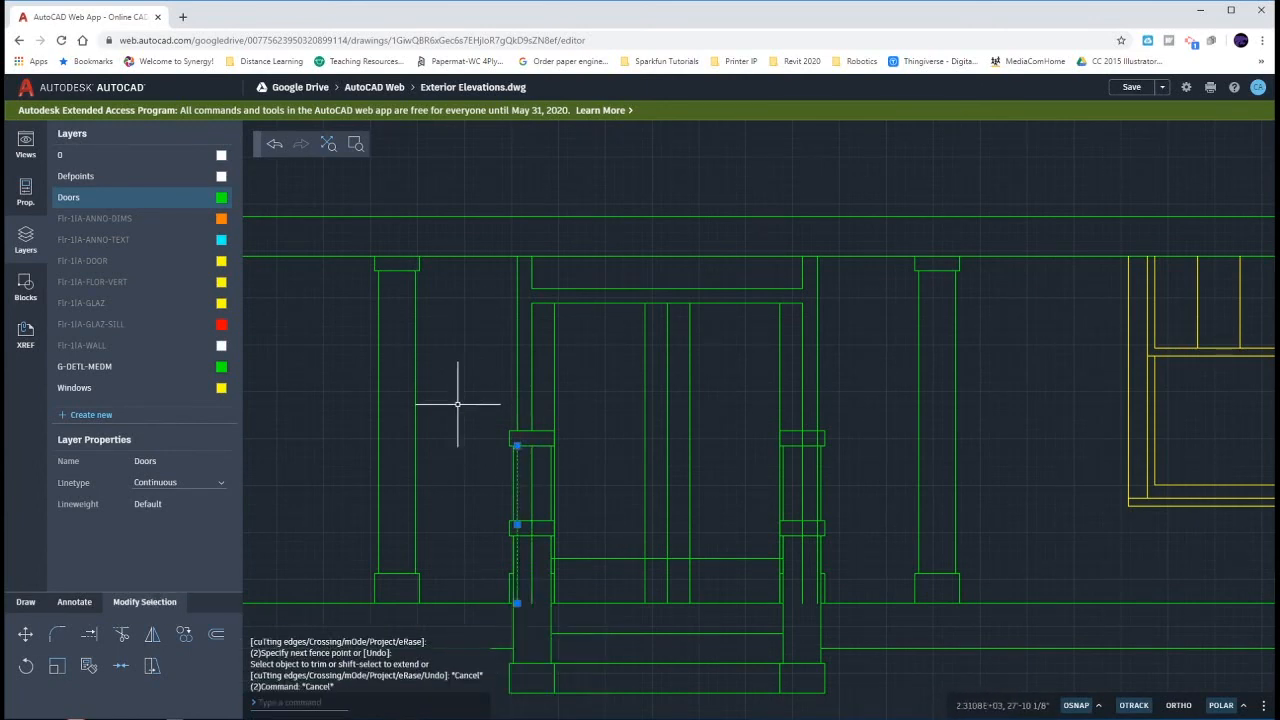
key("Delete")
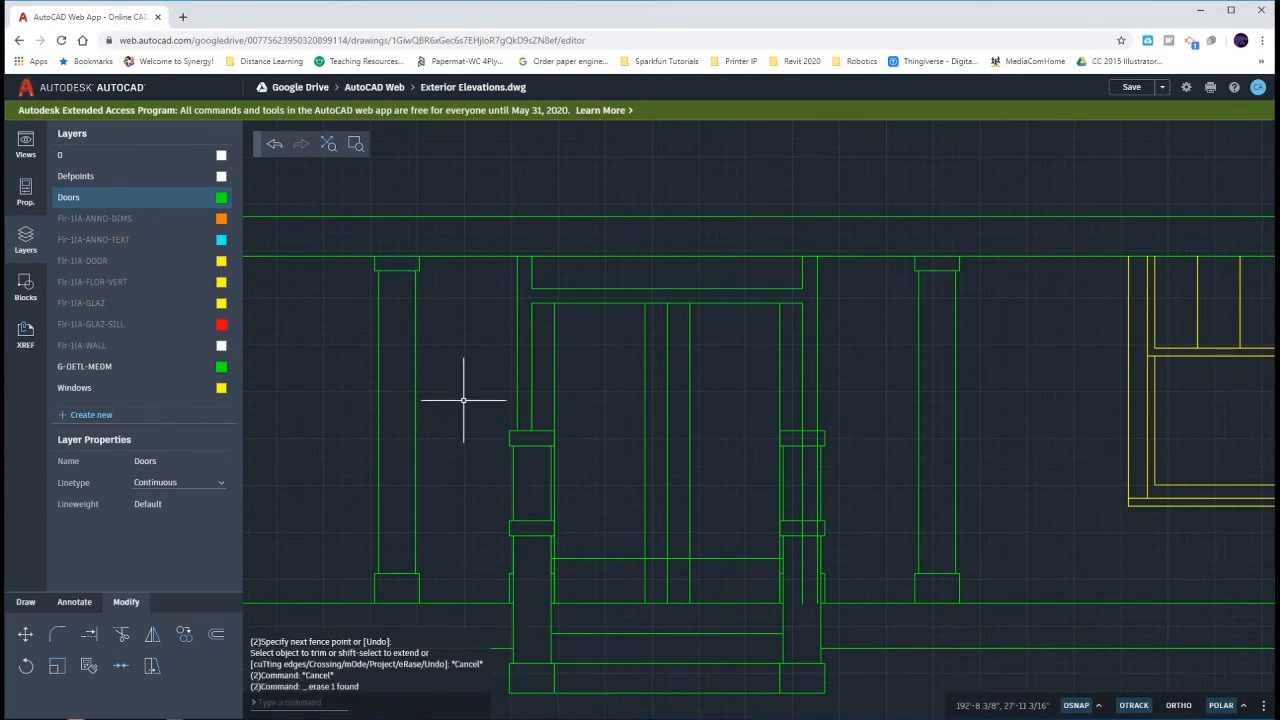
- Switch to Door Elevations.pdf and examine the left glass panel's width and its edge relative to the post in Figure 5-3.1
left_click(554, 368)
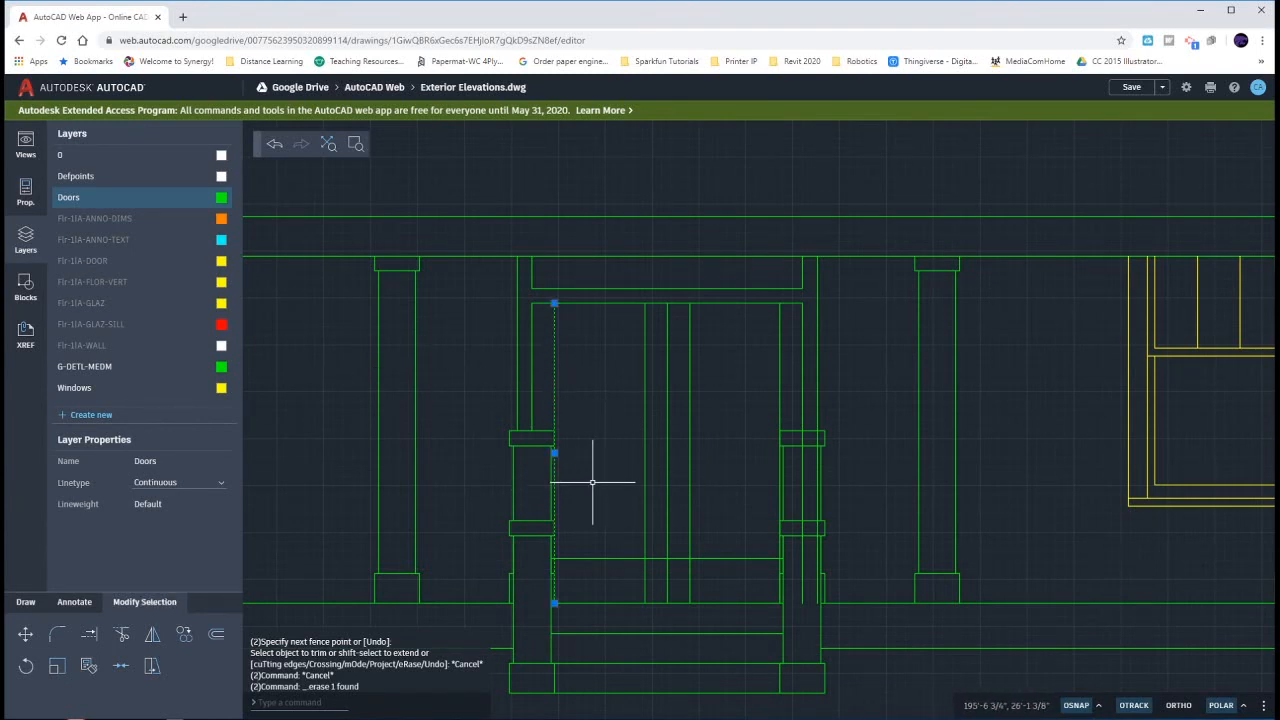
left_click(886, 716)
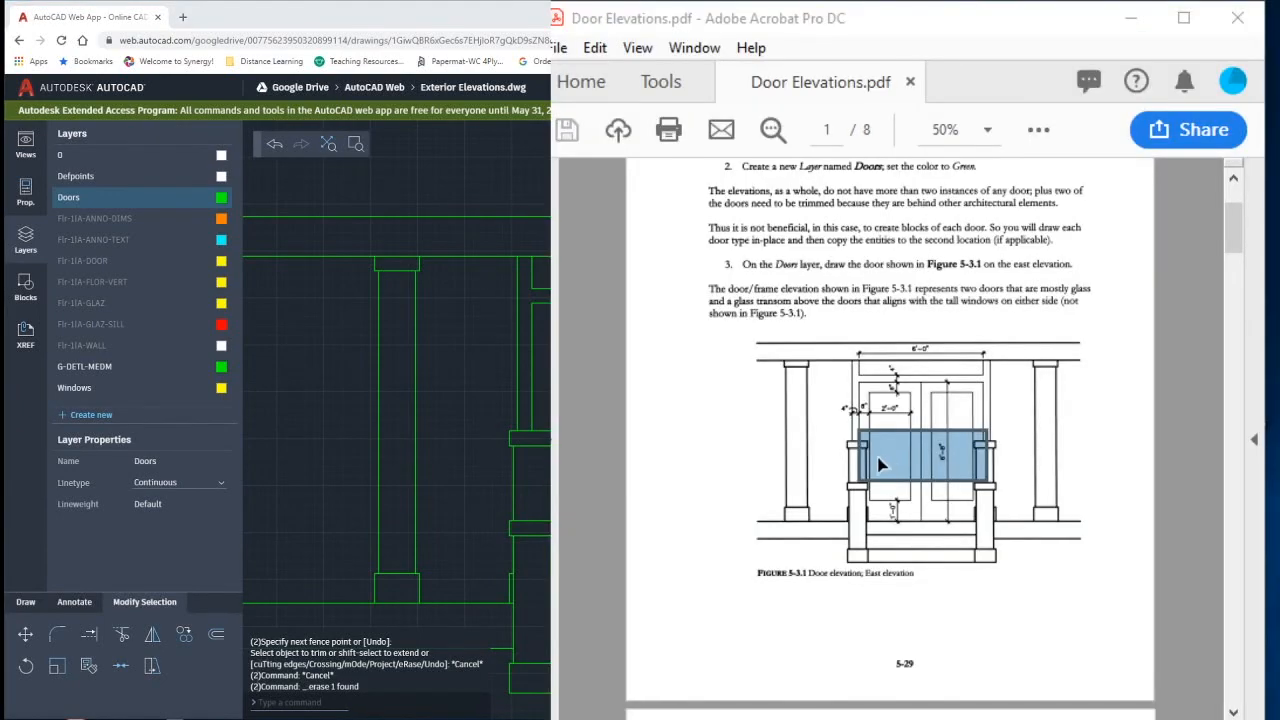
scroll(877, 458, "up", 3, "ctrl")
scroll(876, 457, "up", 4, "ctrl")
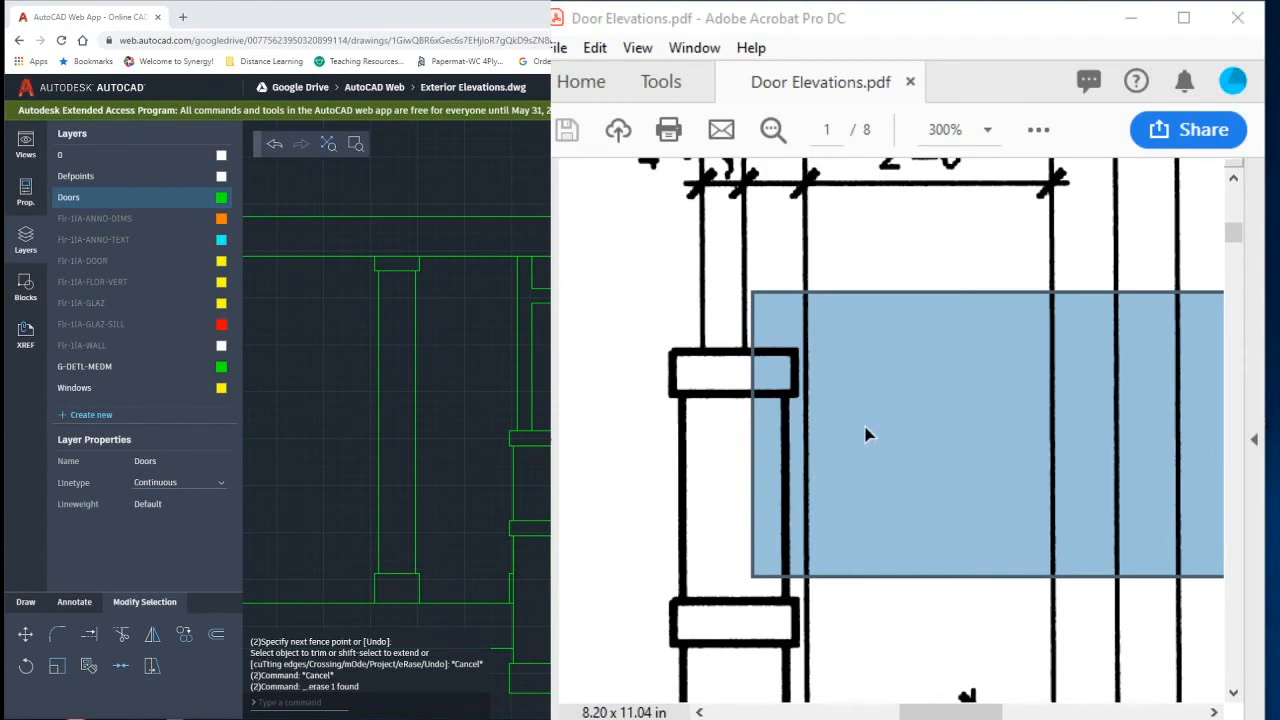
left_click(808, 372)
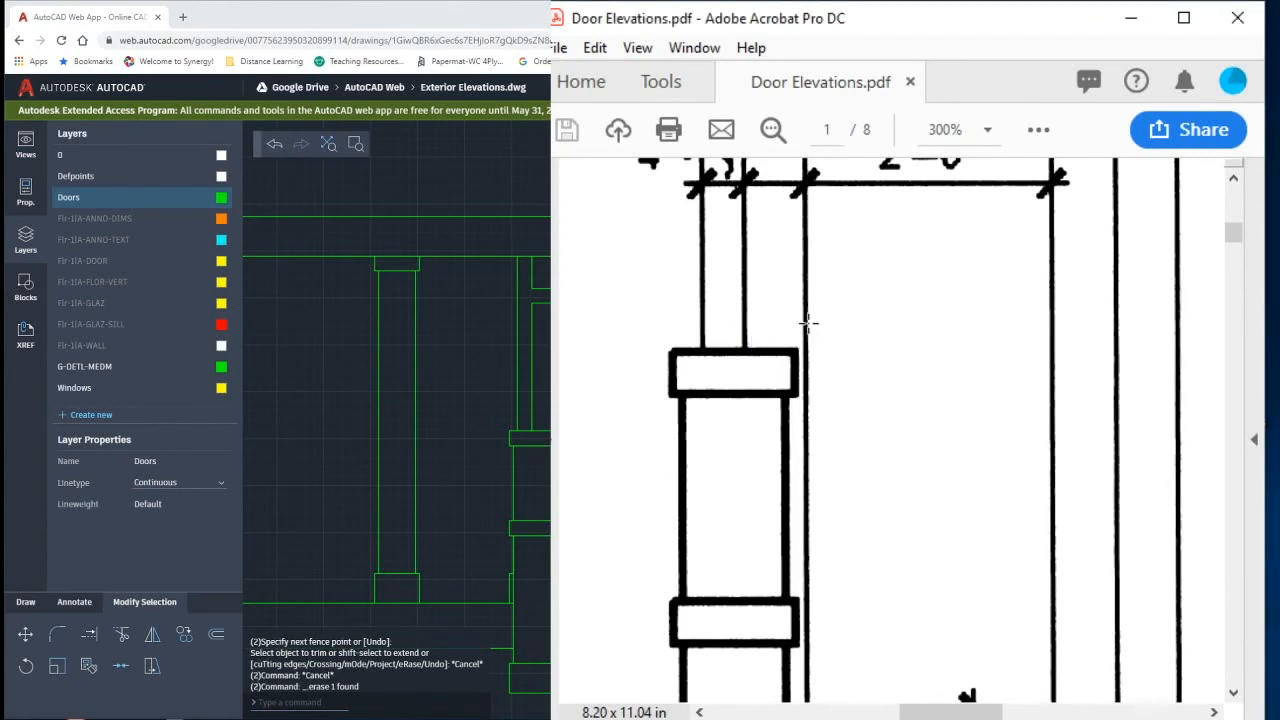
left_click_drag(806, 333, 1058, 444)
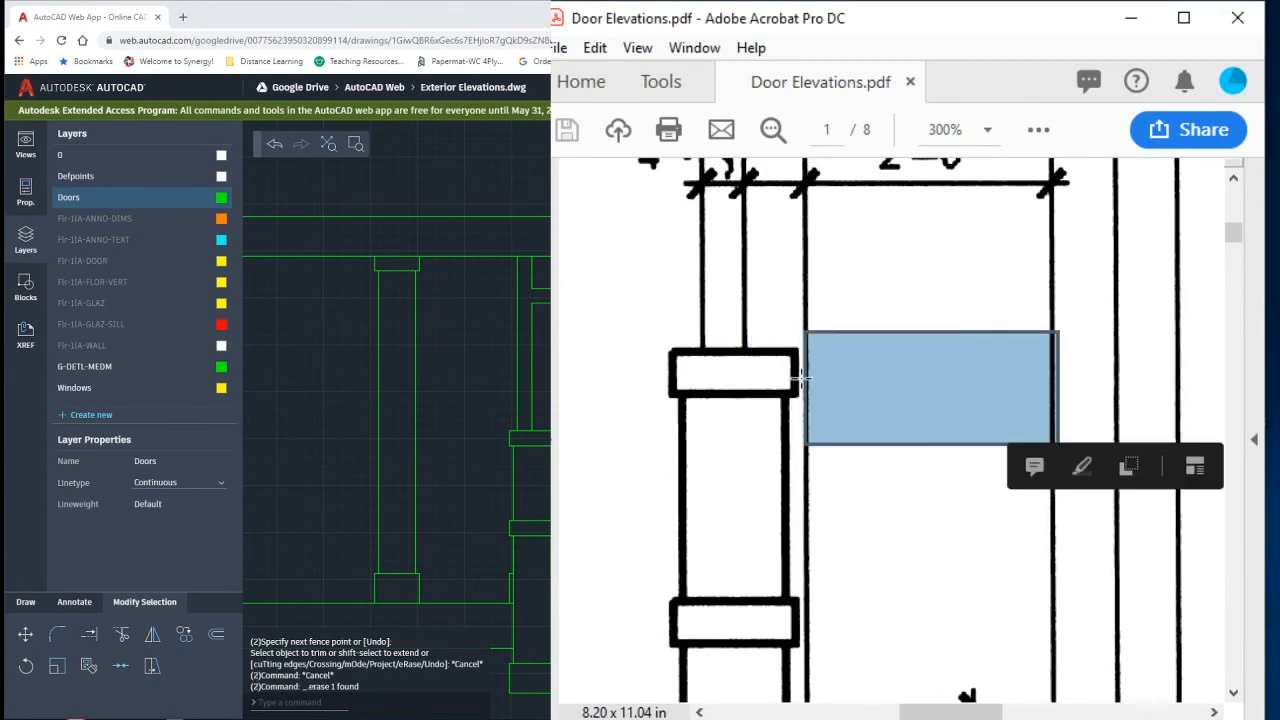
scroll(870, 481, "down", 3, "ctrl")
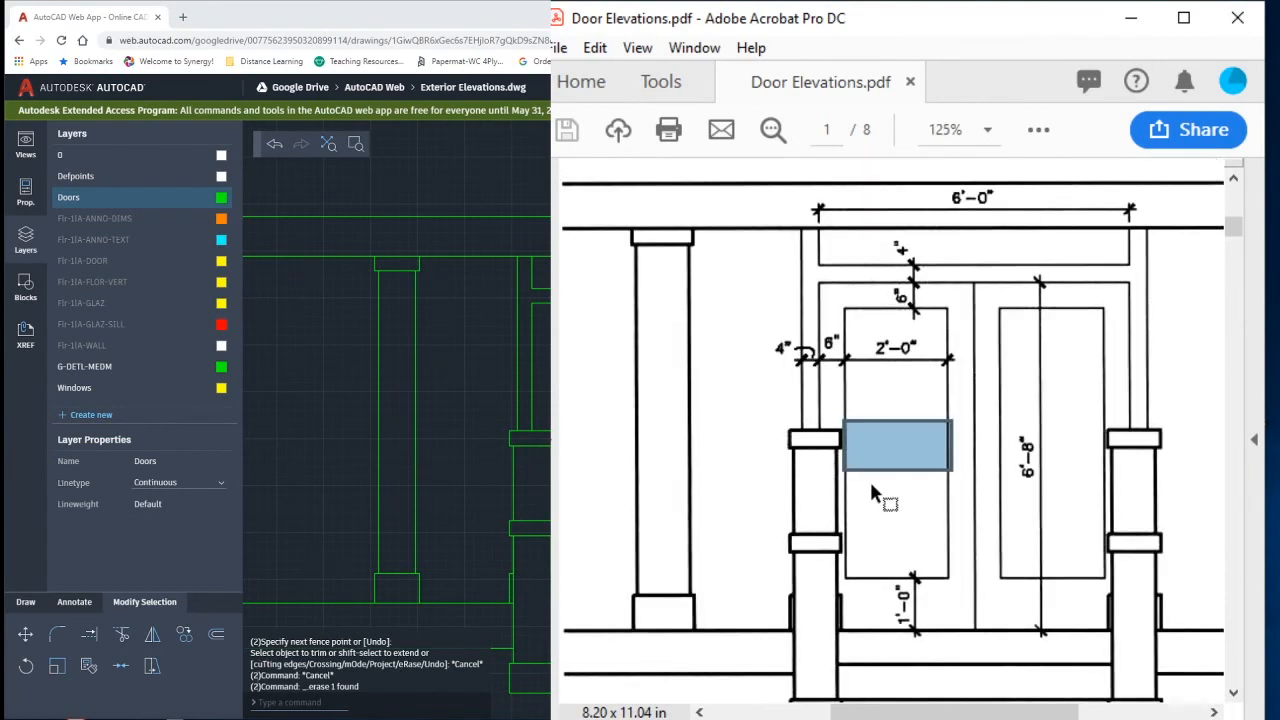
left_click(871, 481)
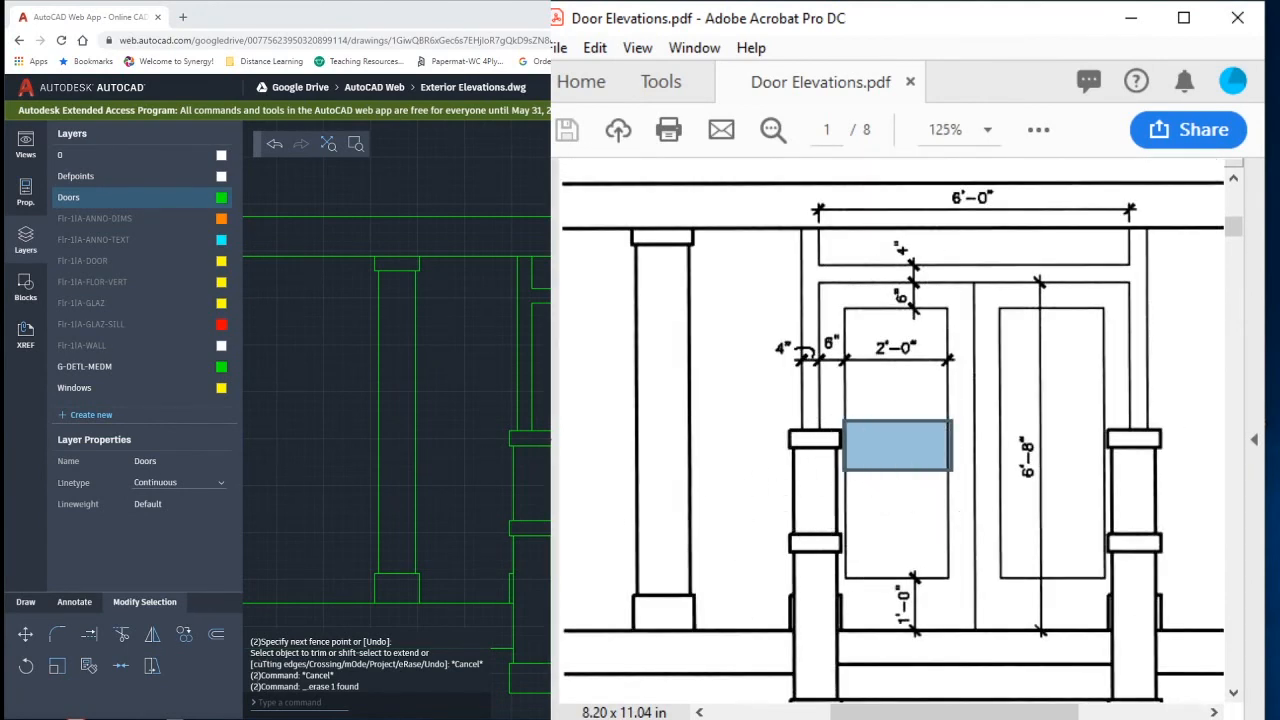
left_click(1056, 716)
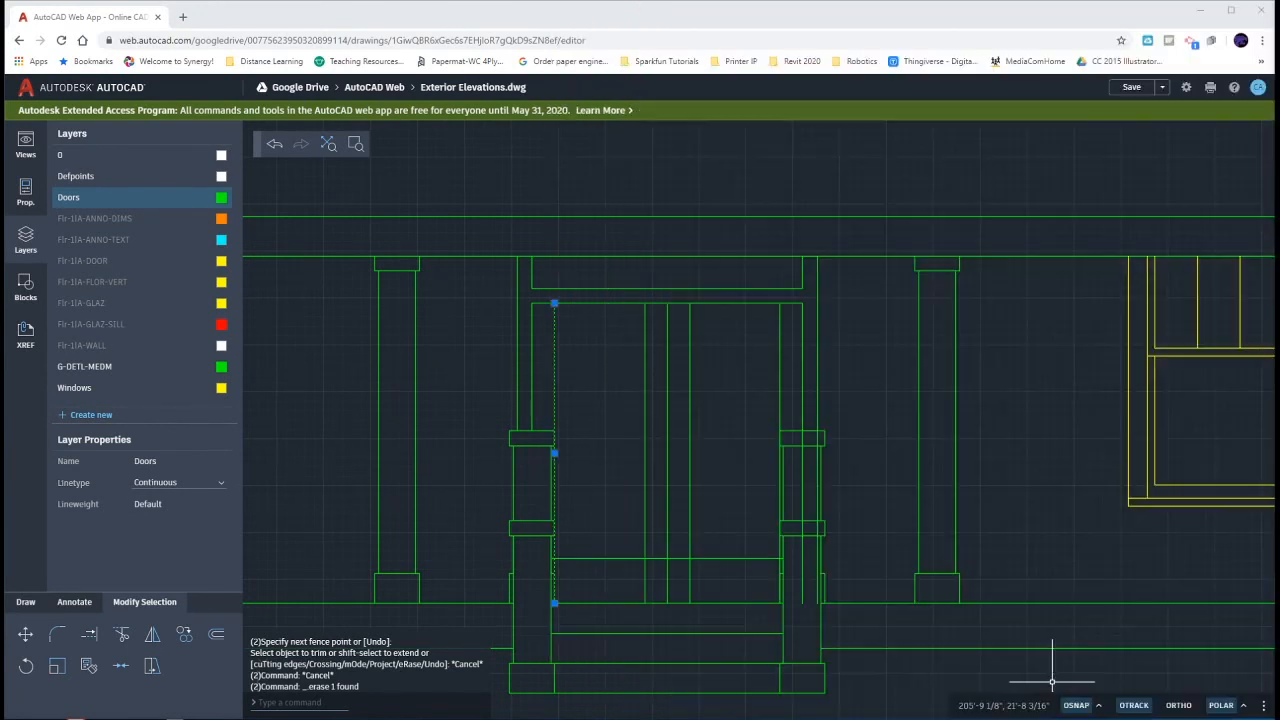
left_click(572, 408)
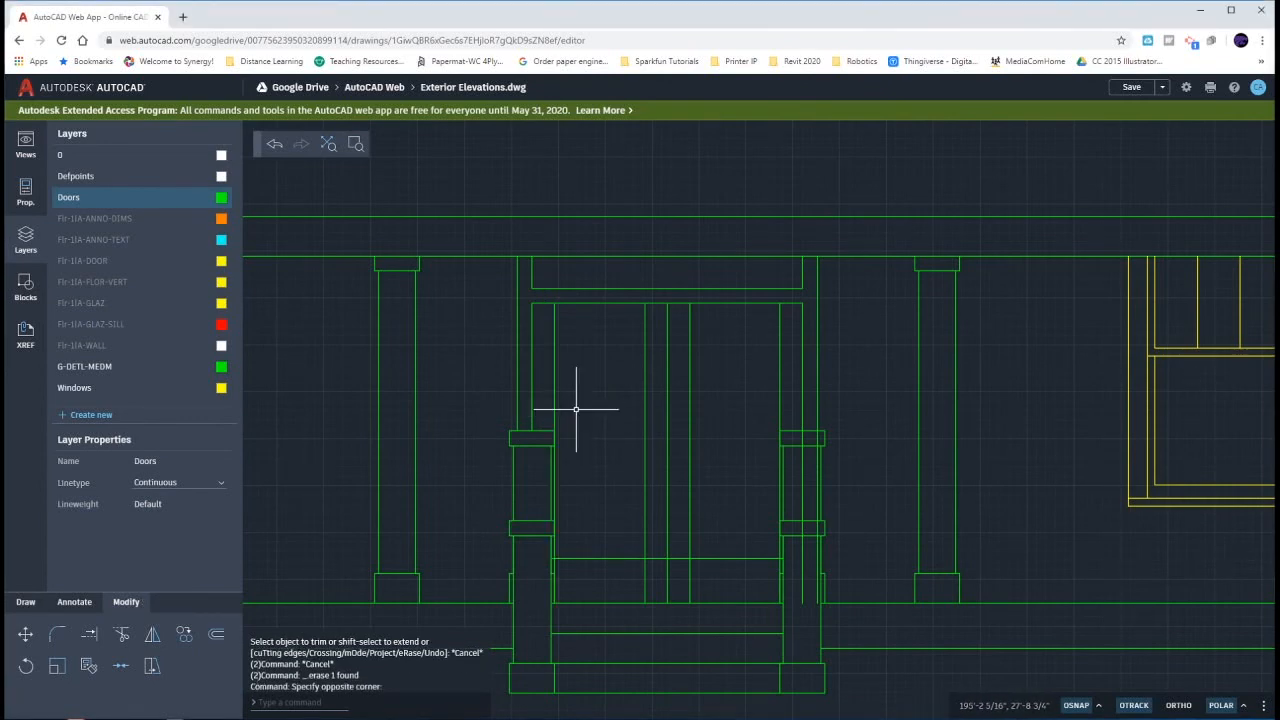
- Offset the door's top line 6 inches downward to form the top edge of the glass panels
left_click(540, 327)
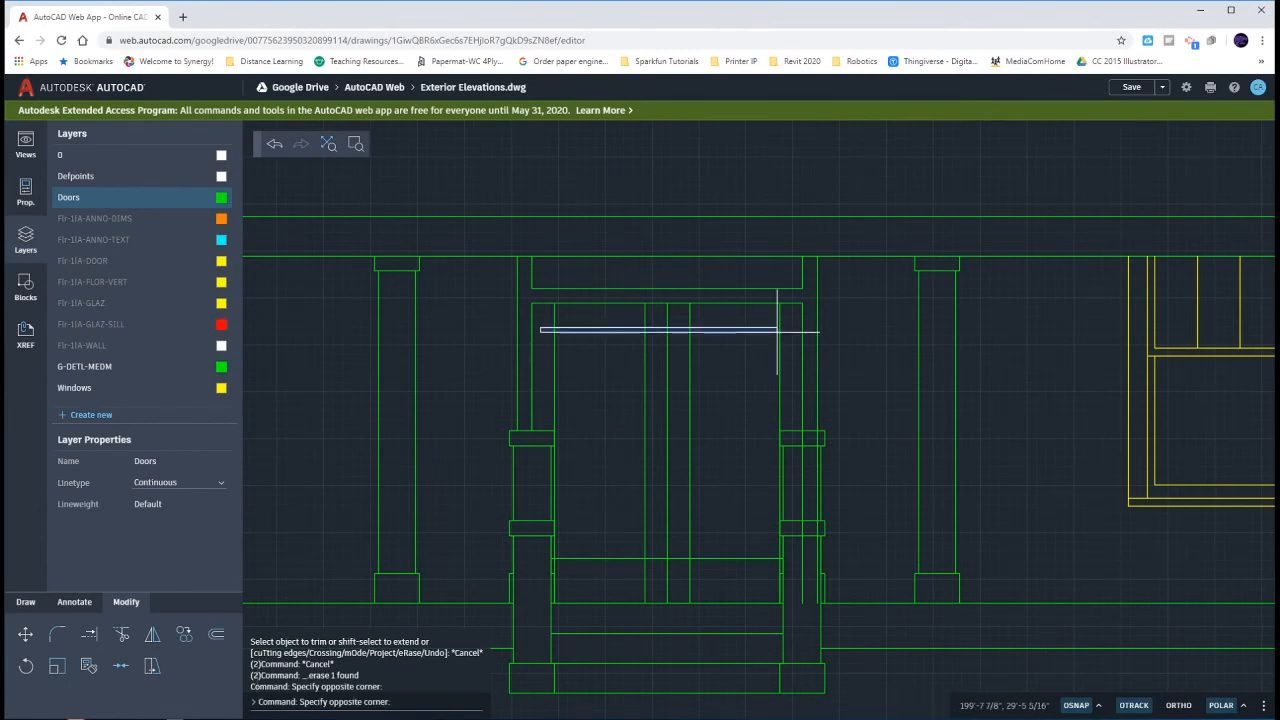
key("Escape")
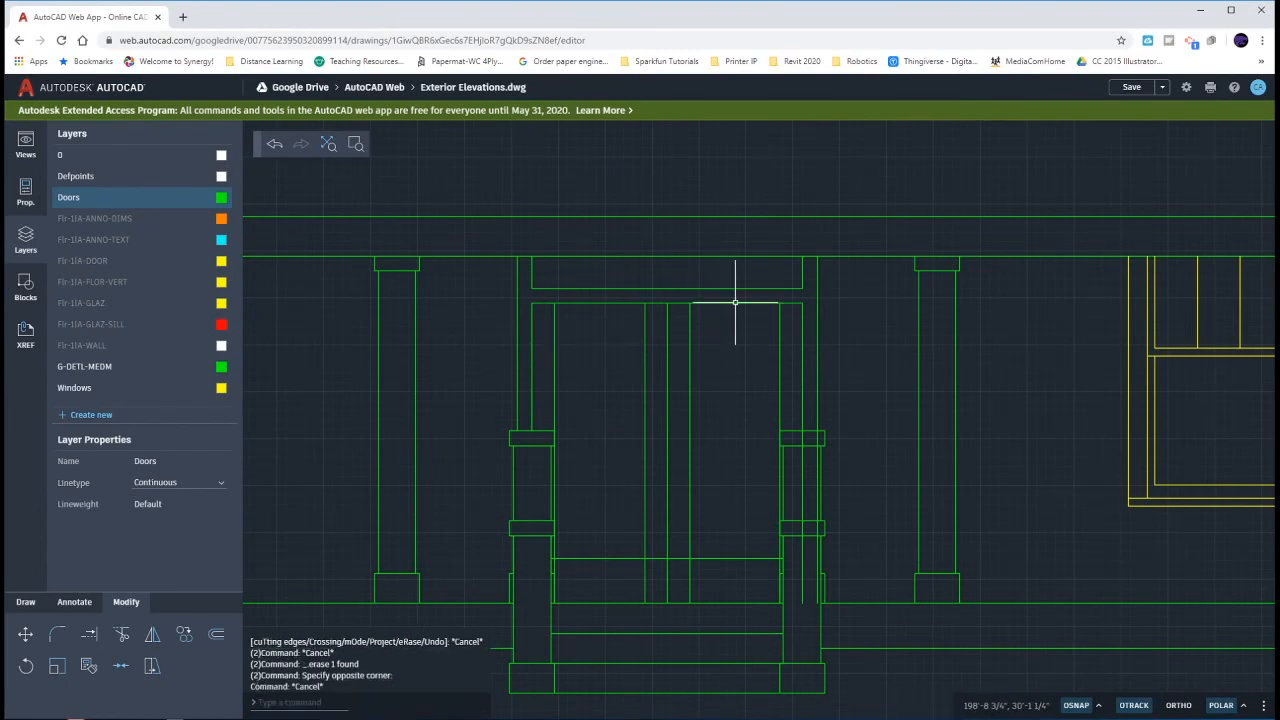
type("o")
key("Return")
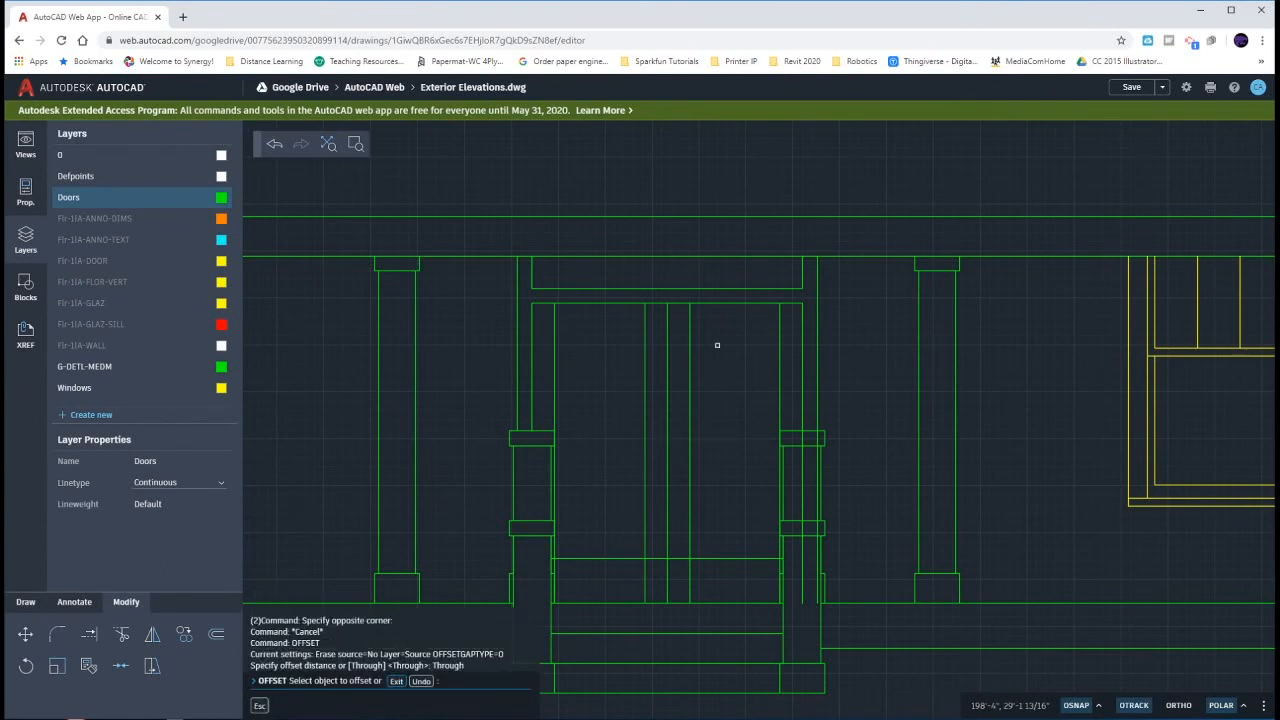
left_click(724, 304)
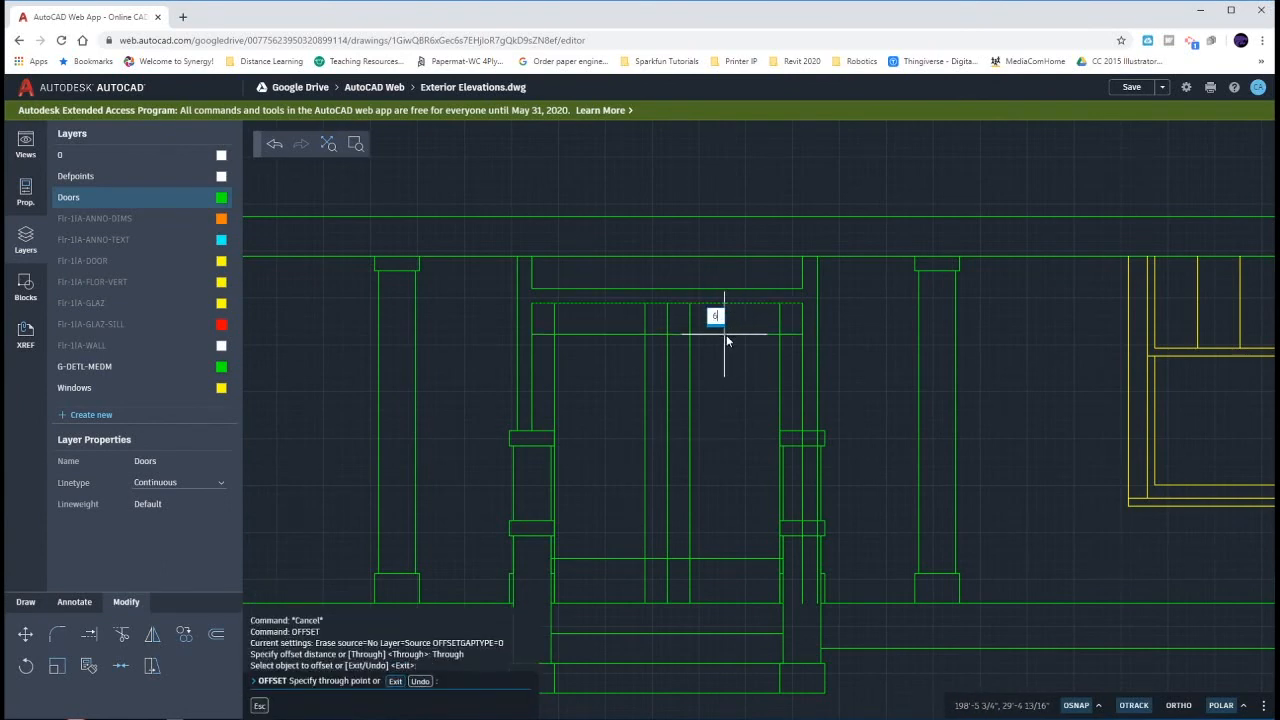
type("6")
key("Return")
key("Escape")
key("Escape")
key("Escape")
key("Escape")
- Fillet the two upper corners of the left door's glass panel at zero radius
type("f")
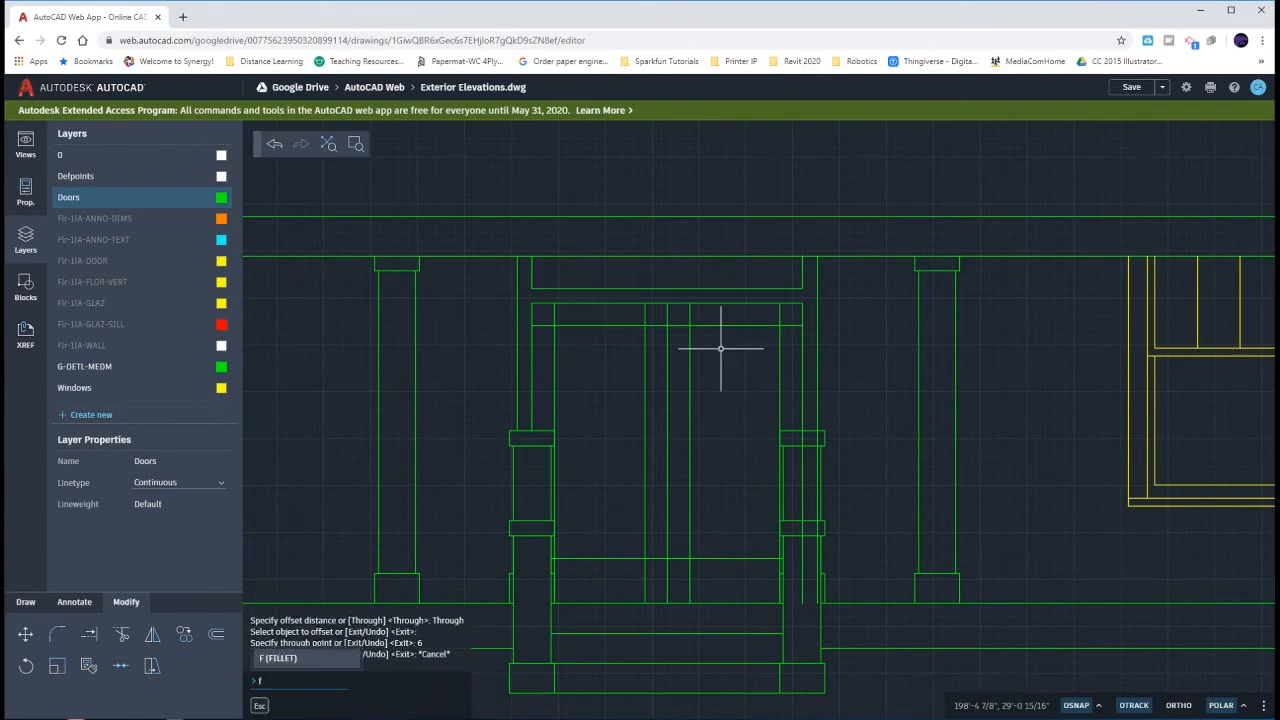
key("Return")
left_click(552, 344)
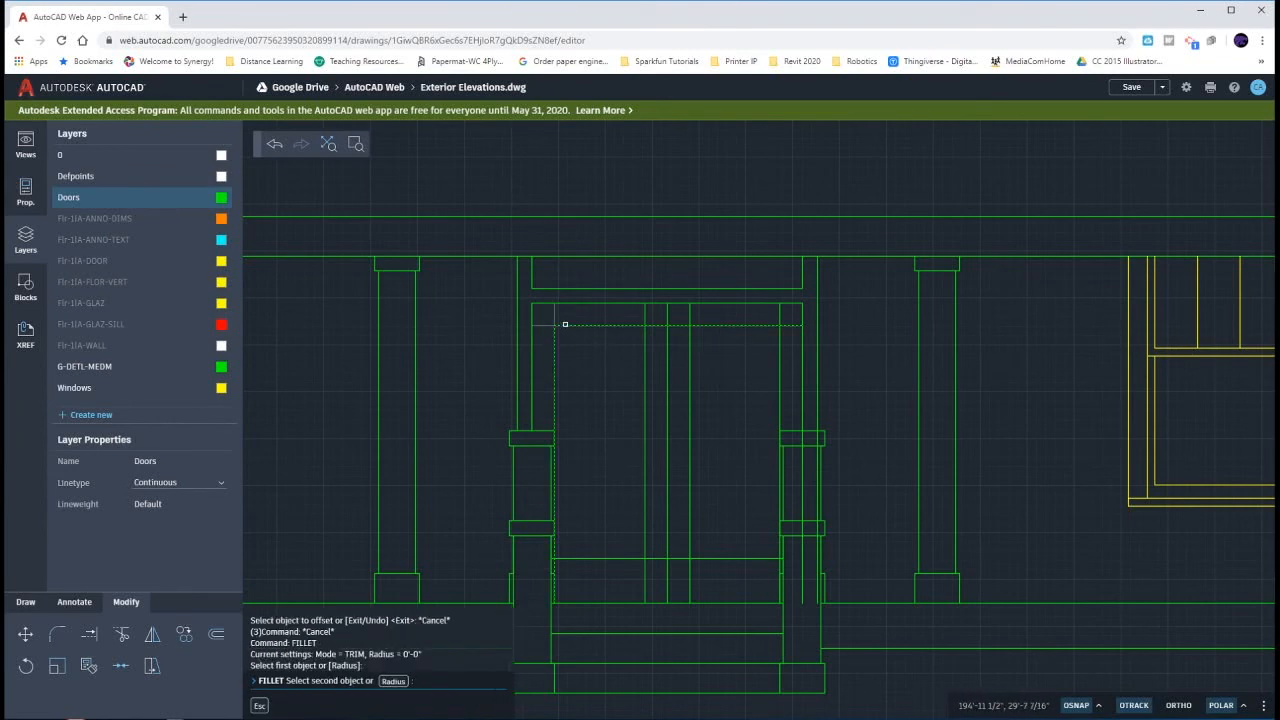
left_click(634, 325)
key("Return")
left_click(634, 325)
left_click(645, 336)
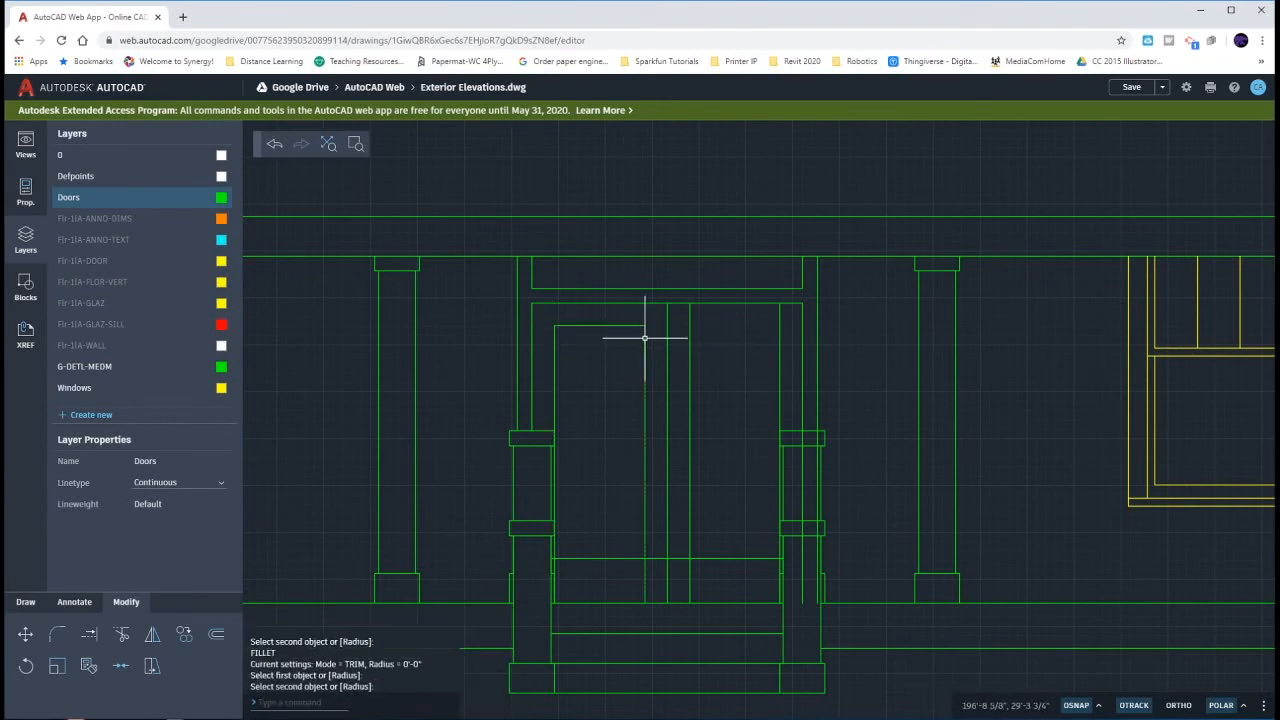
- Fillet the two lower corners of the left door's glass panel at zero radius
key("Return")
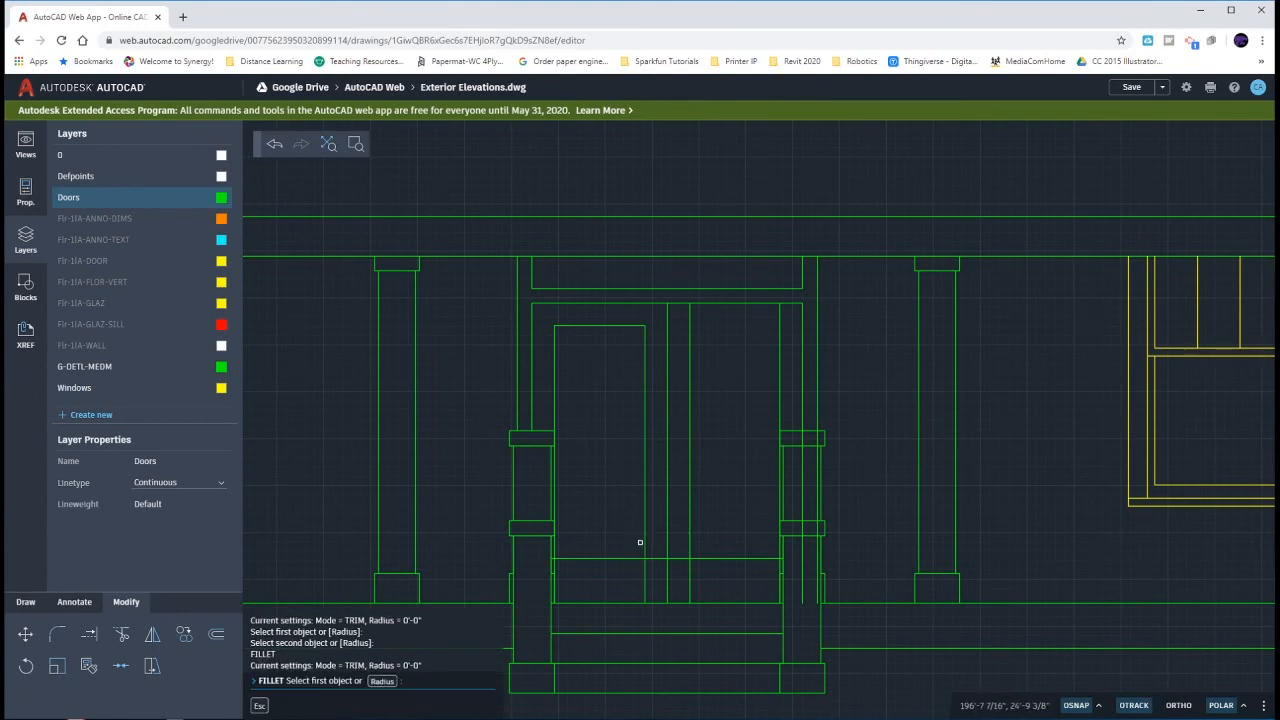
left_click(643, 549)
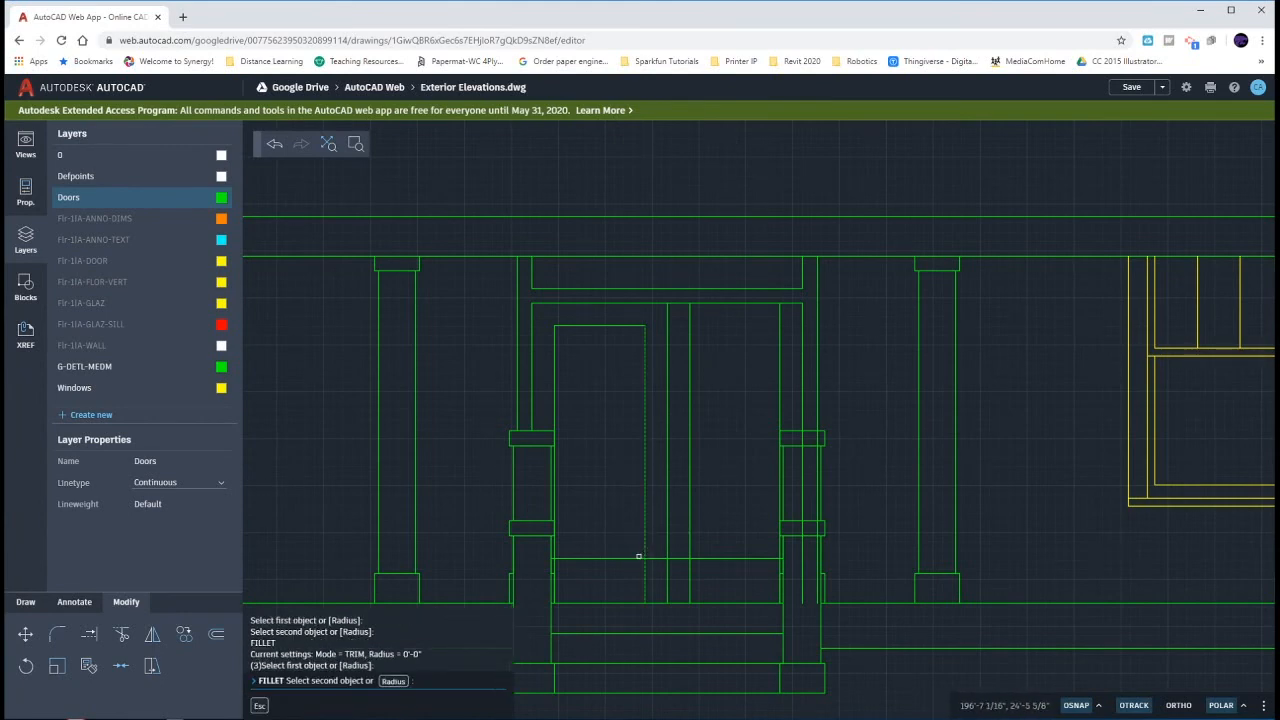
left_click(637, 558)
key("Return")
left_click(582, 558)
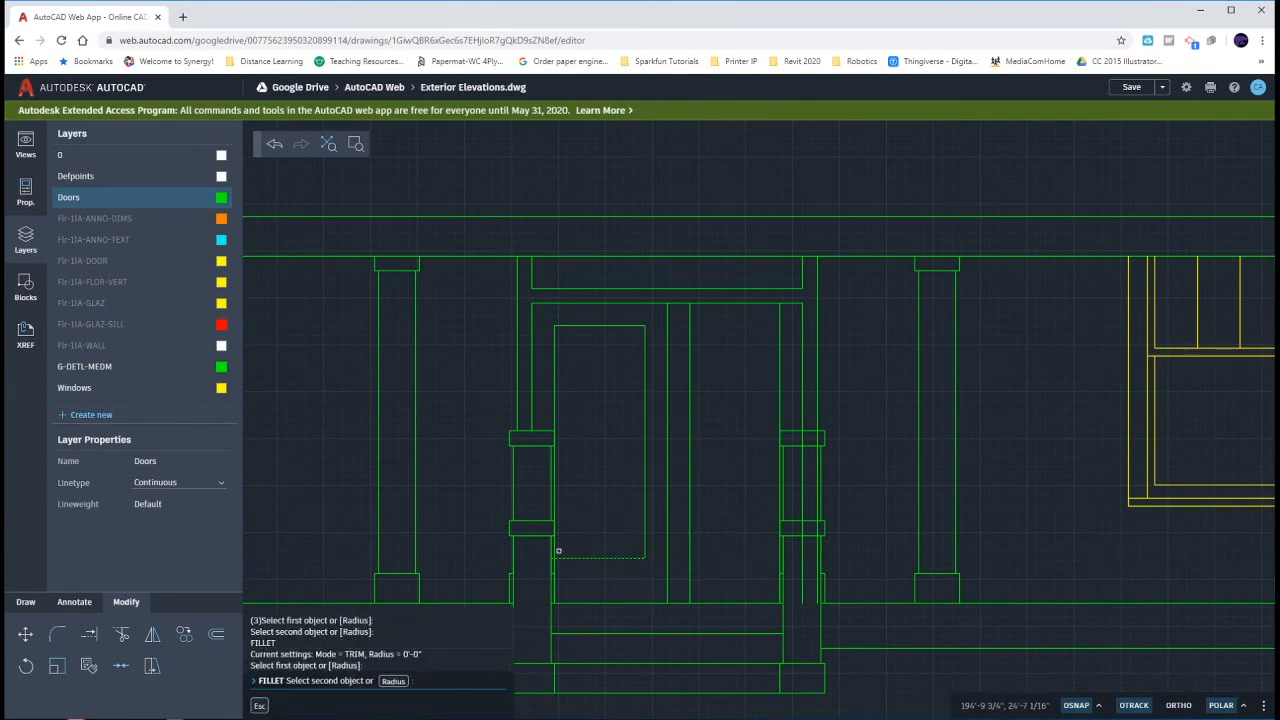
key("Escape")
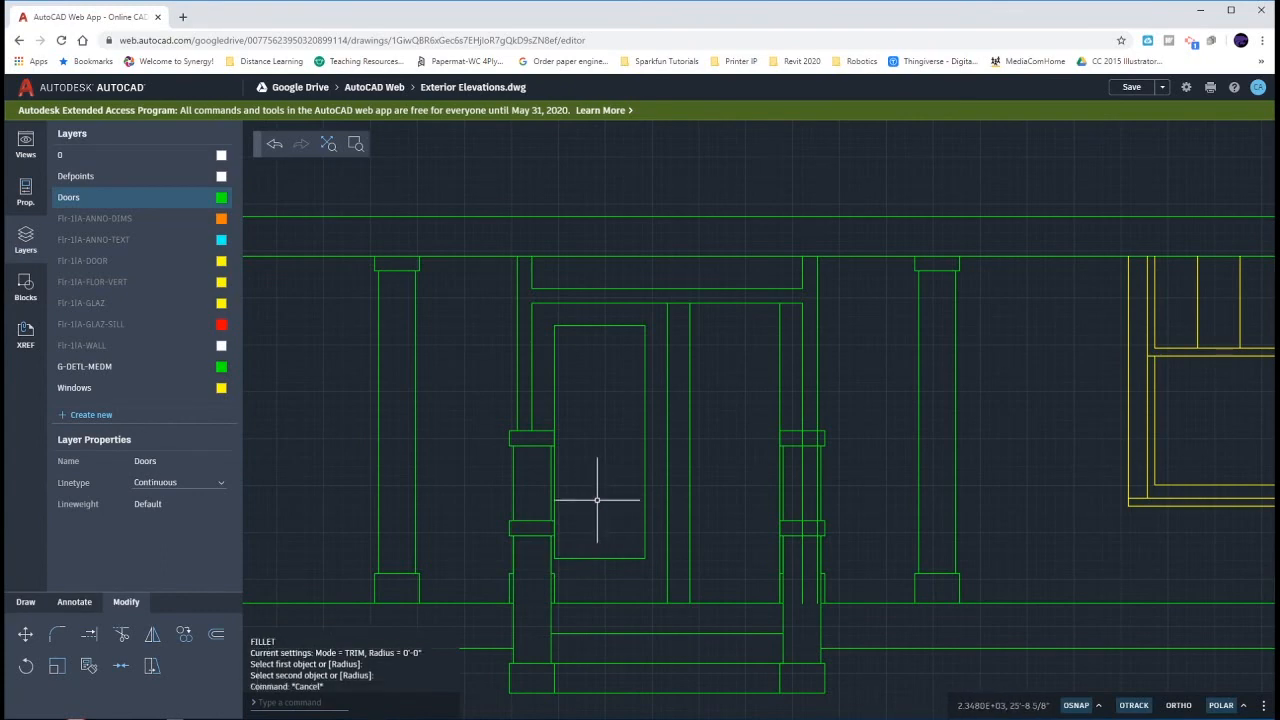
- Draw horizontal lines from the left glass panel's upper-right and lower-right corners to the right panel's outer vertical line
left_click(652, 556)
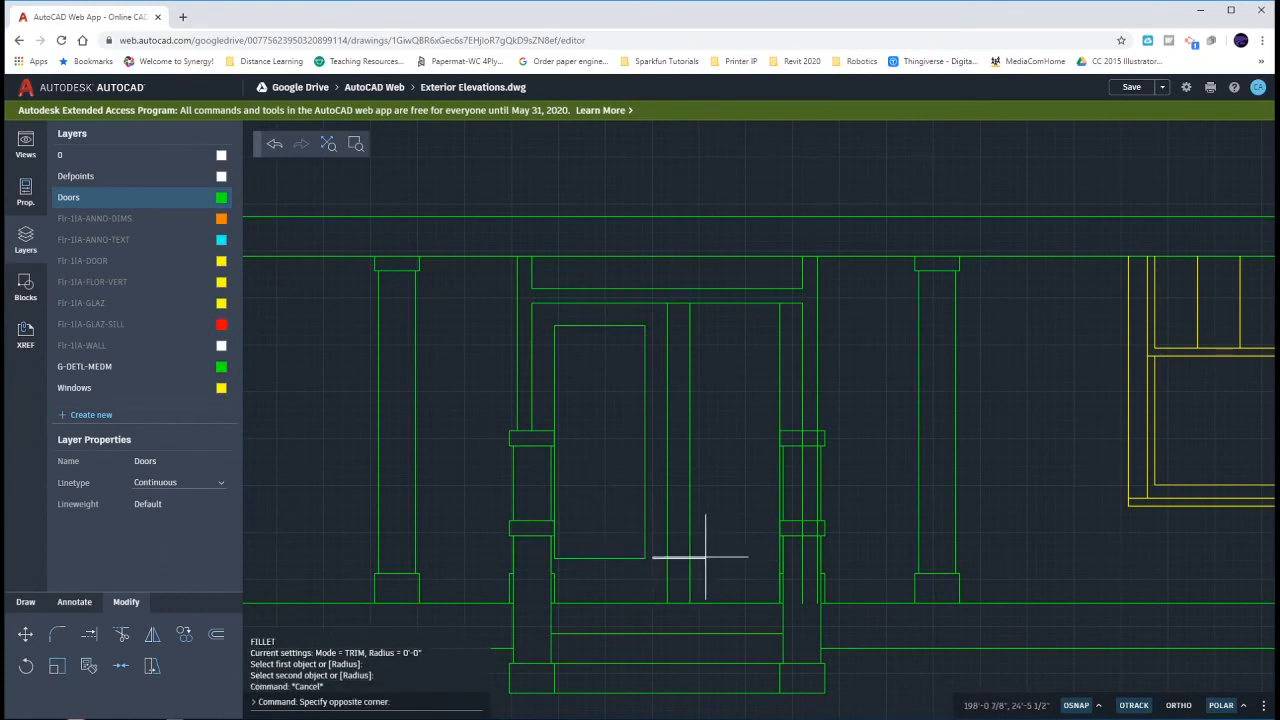
left_click(758, 556)
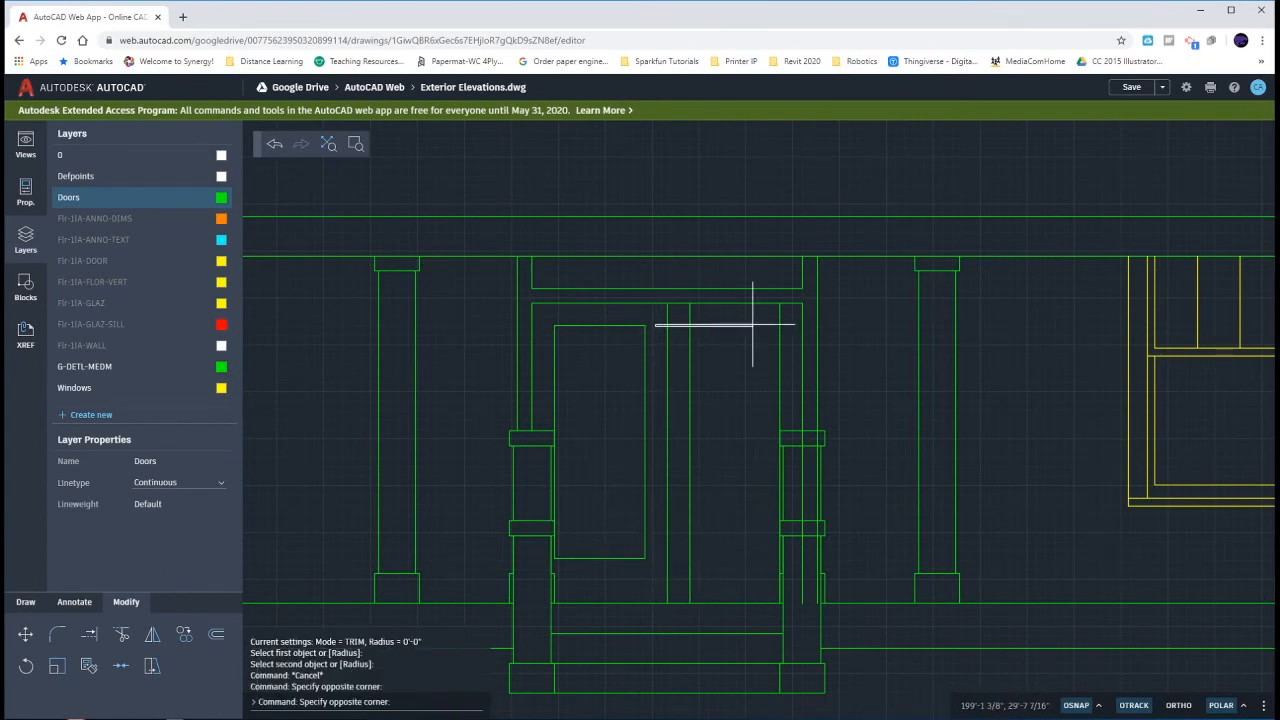
type("l")
key("Return")
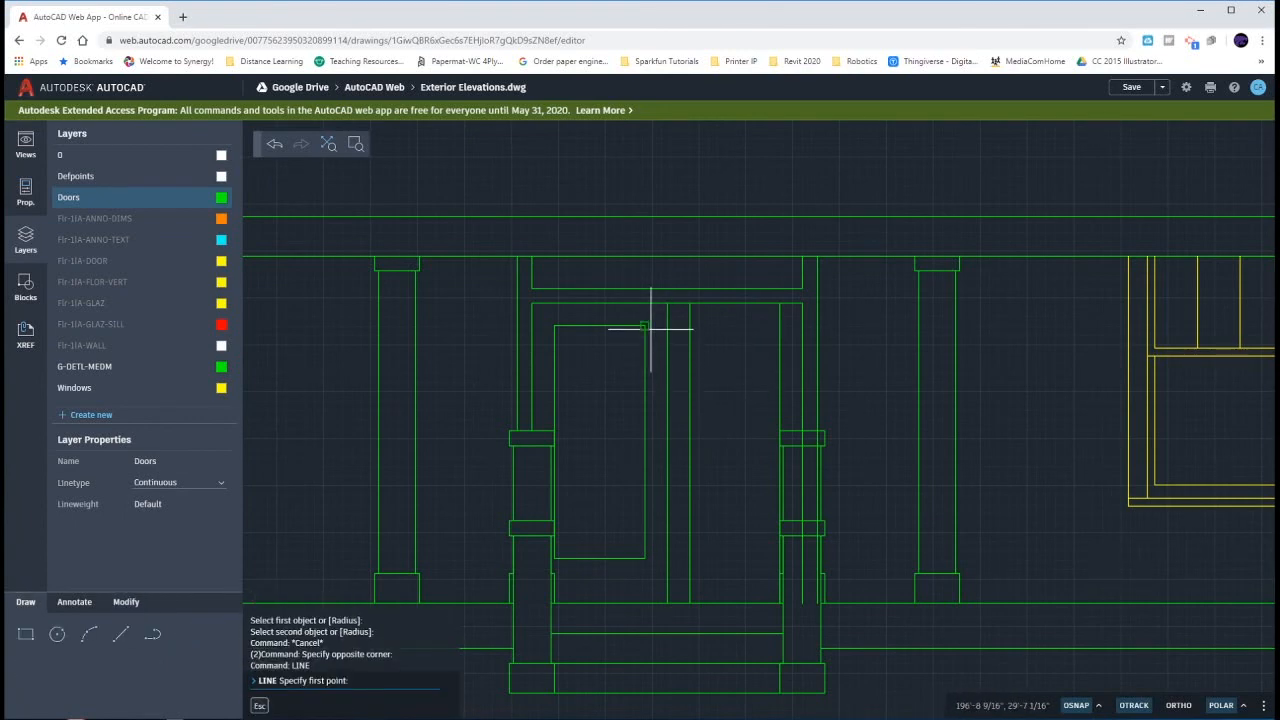
left_click(645, 325)
left_click(780, 325)
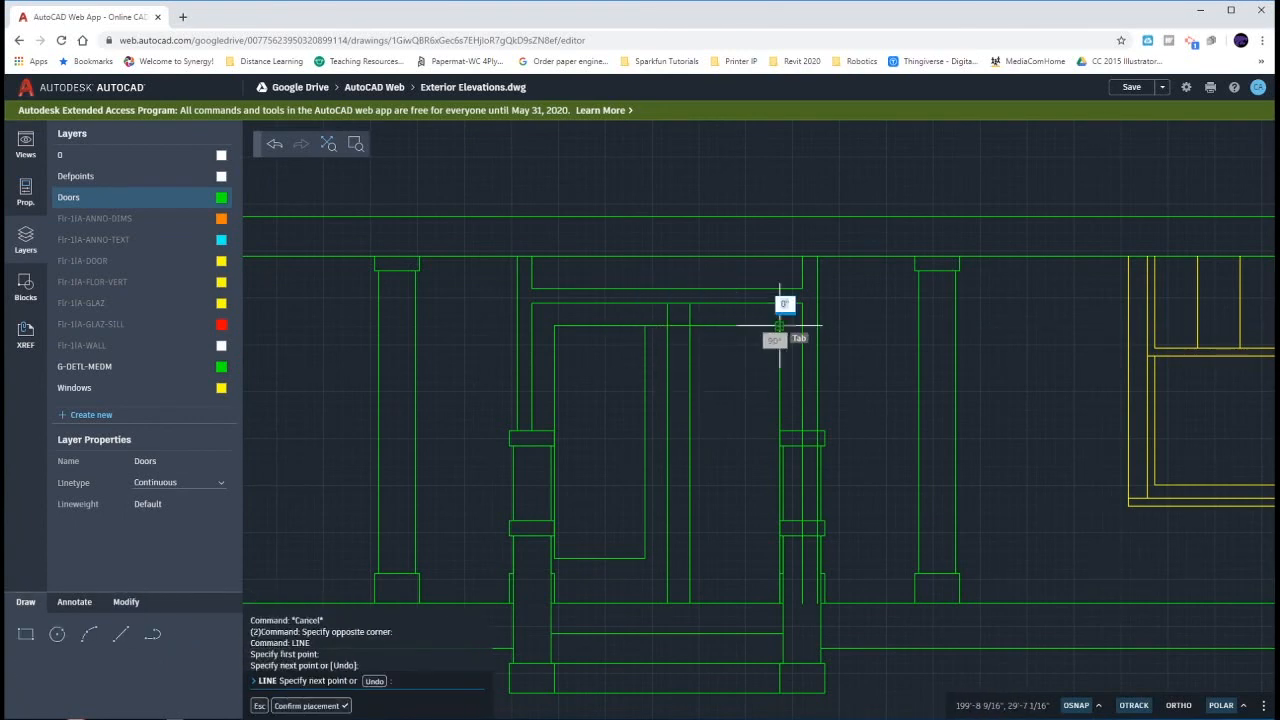
key("Return")
key("Return")
left_click(645, 557)
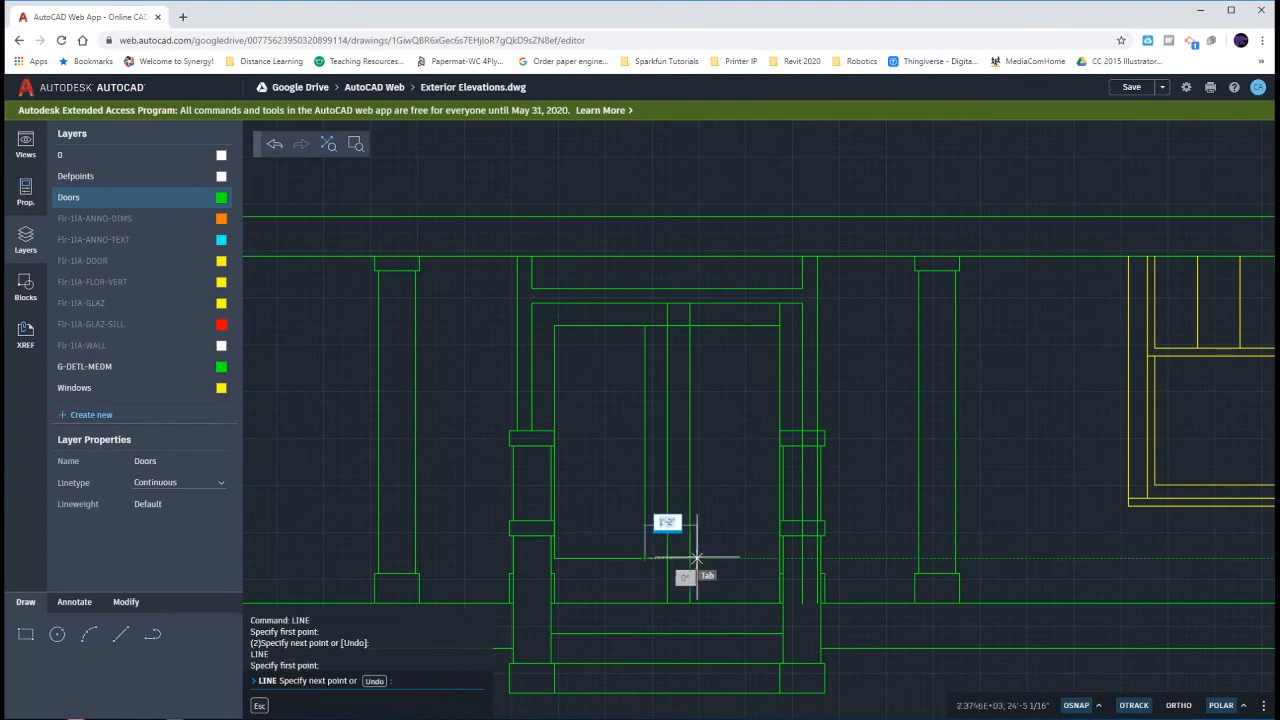
key("Escape")
key("Escape")
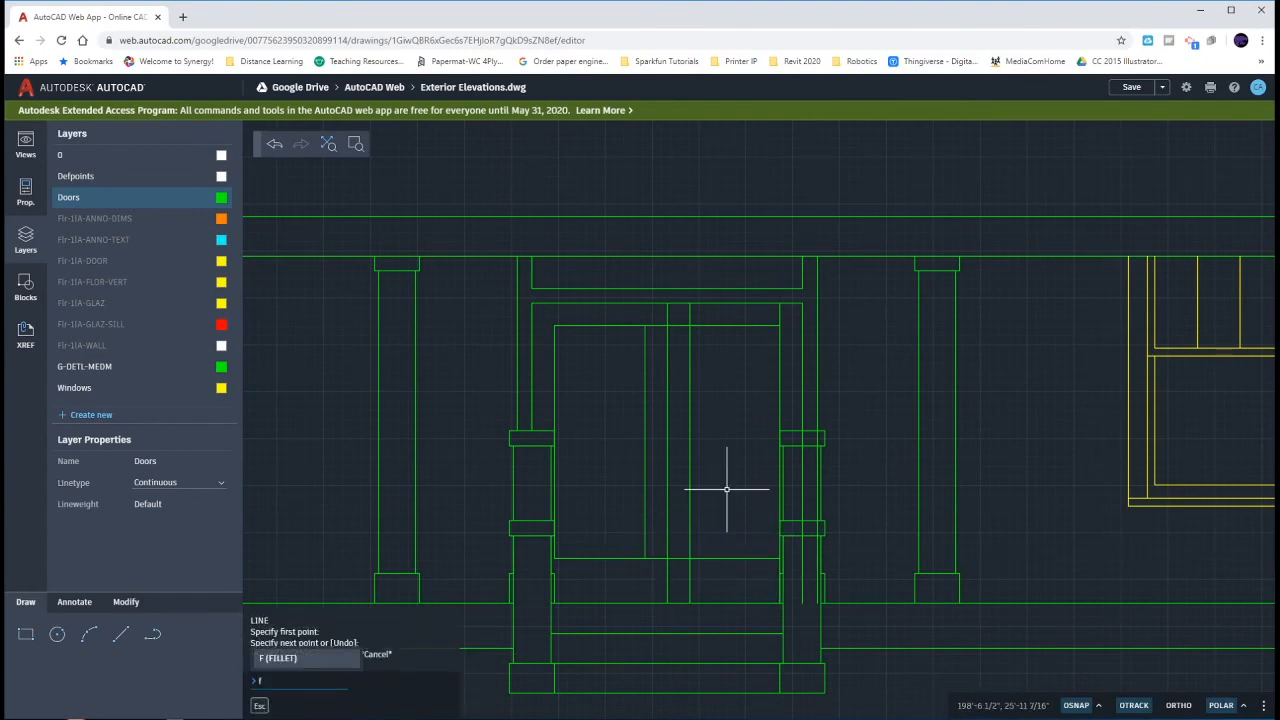
- Fillet the two lower corners of the right door's glass panel at zero radius
type("f")
key("Return")
left_click(691, 544)
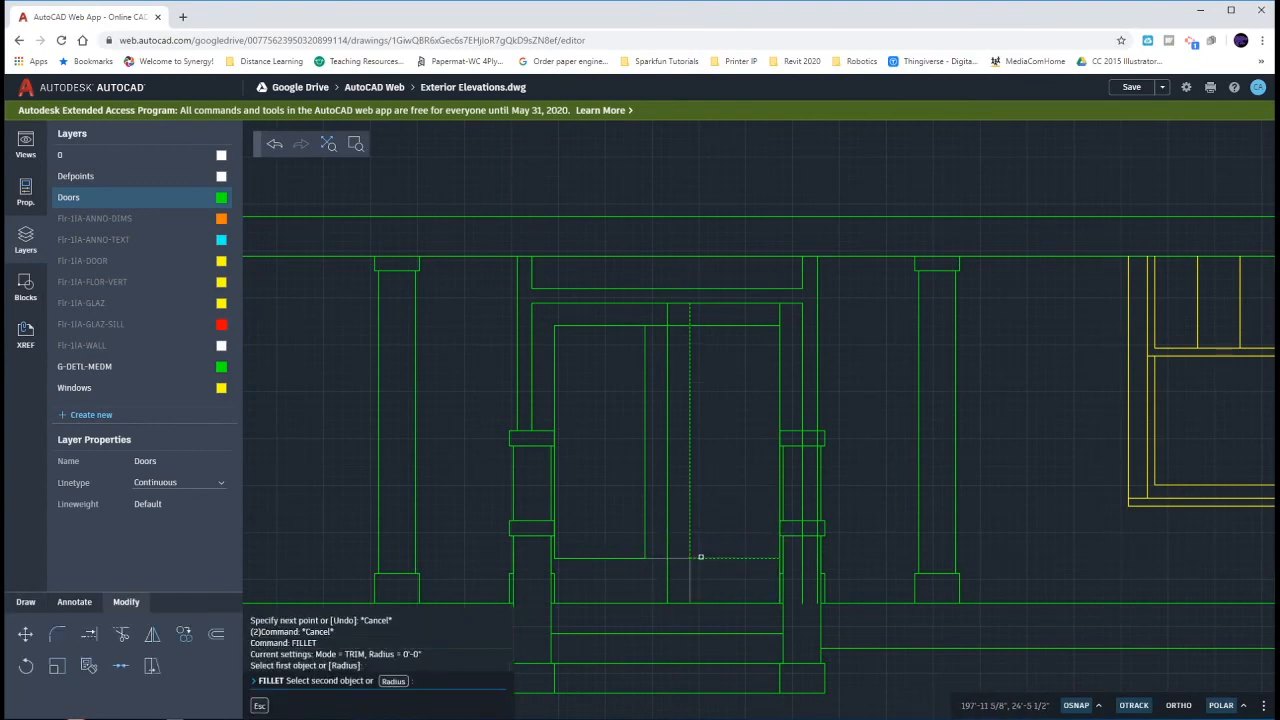
left_click(701, 557)
key("Return")
left_click(750, 556)
left_click(778, 545)
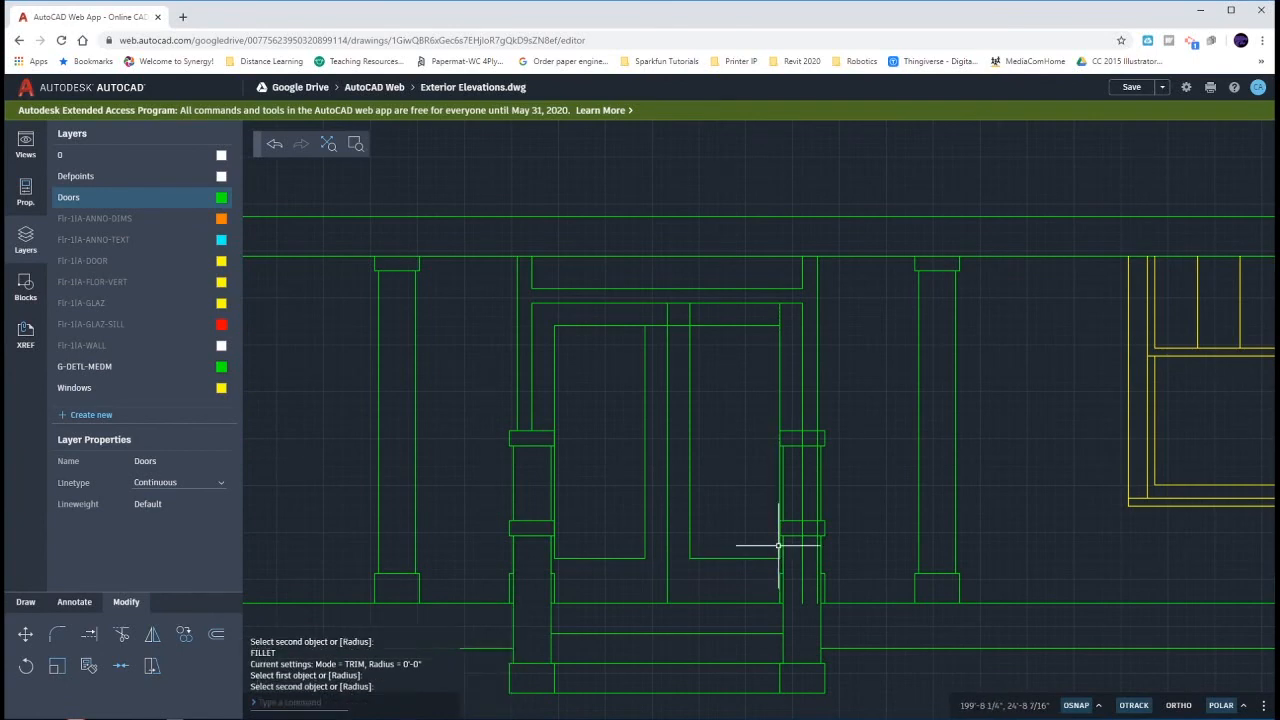
- Fillet the two upper corners of the right door's glass panel at zero radius
key("Return")
left_click(768, 324)
left_click(779, 336)
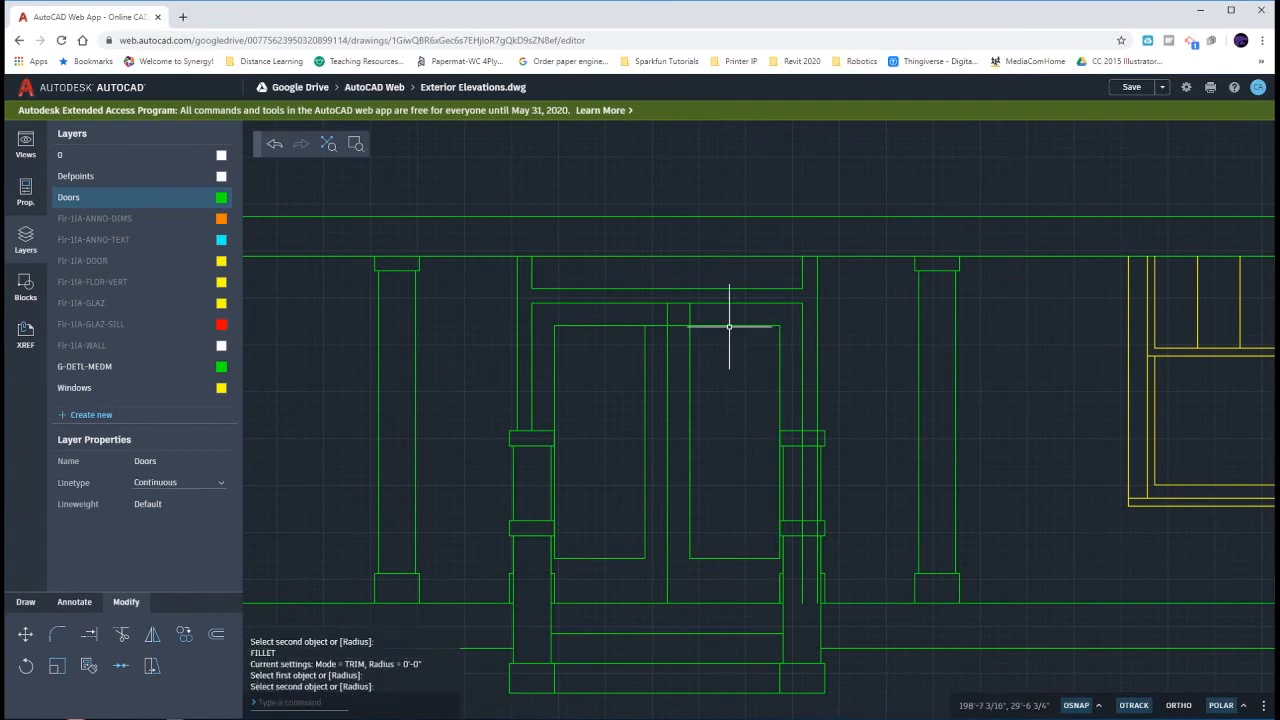
key("Return")
left_click(728, 326)
key("Escape")
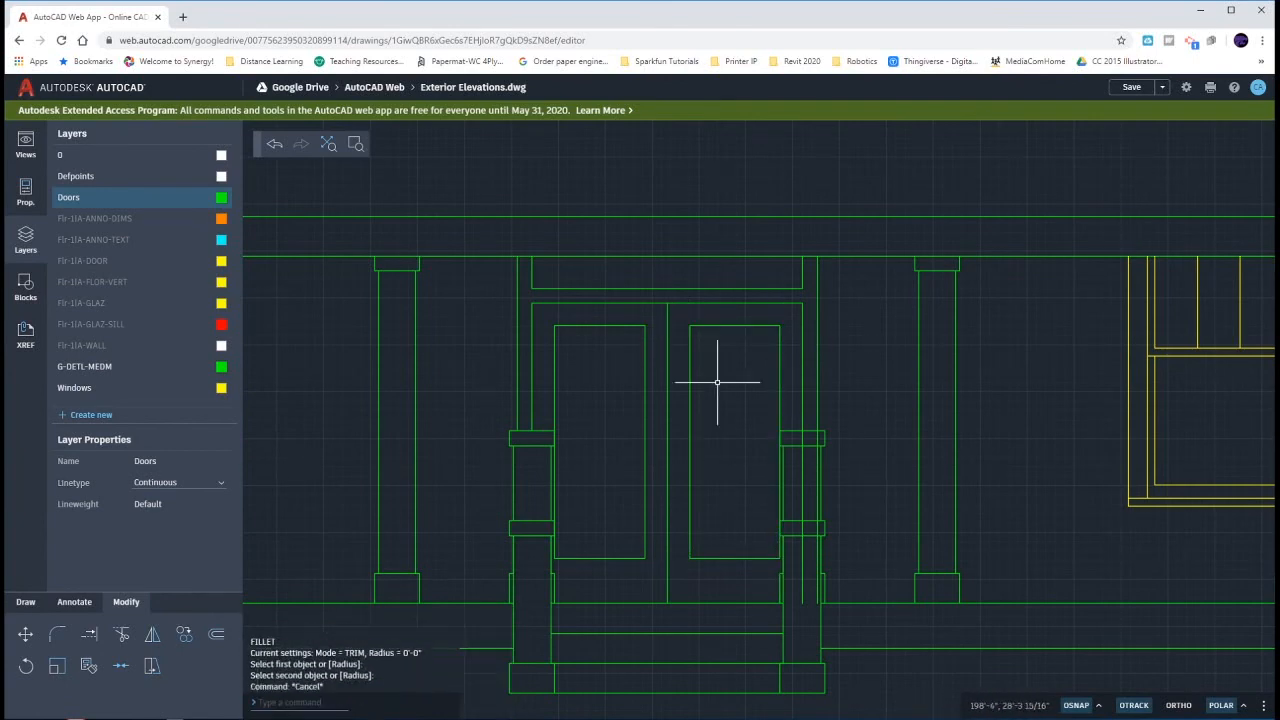
- Trim the two vertical lines of the entry door's right jamb at the right railing post and erase their leftover lower segments
type("tr")
key("Return")
left_click_drag(820, 439, 799, 438)
key("Escape")
key("Escape")
left_click(802, 458)
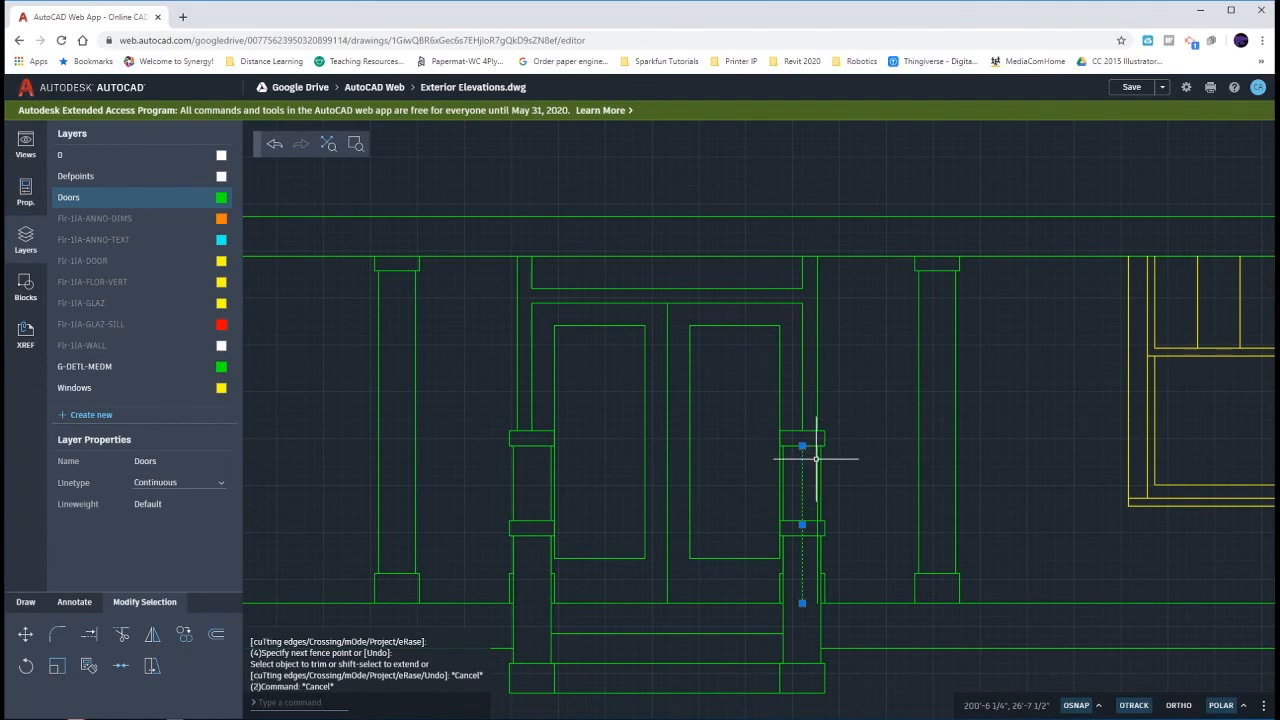
left_click(817, 459)
key("Delete")
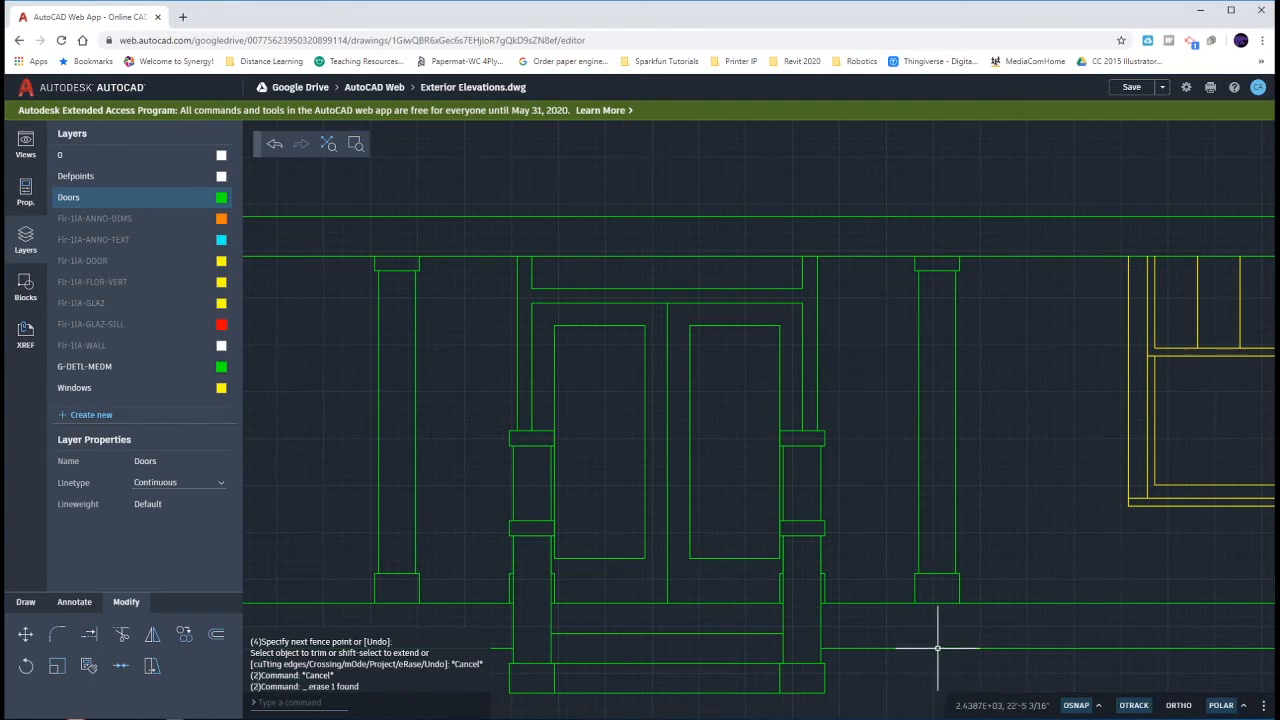
- Study Figure 5-3.2 in Door Elevations.pdf and locate the matching garage door in the floor plan above the west elevation in Exterior Elevations.dwg
key("alt+Tab")
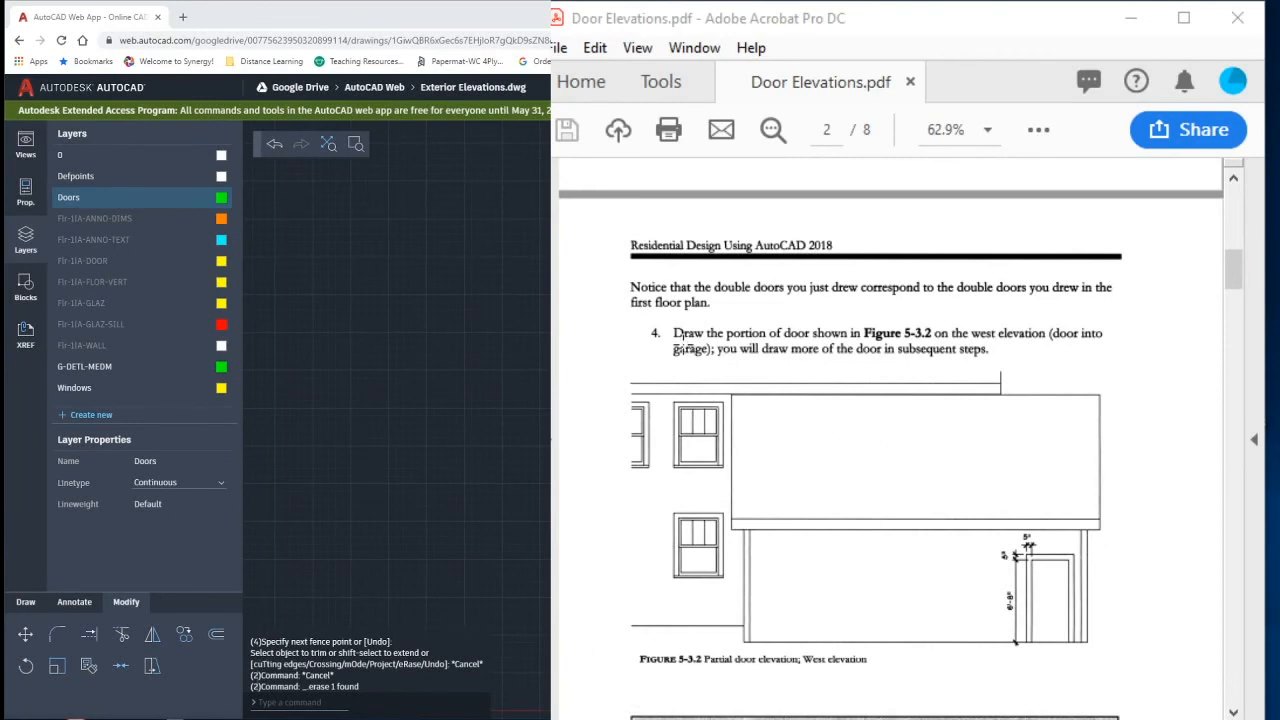
left_click_drag(993, 537, 1107, 664)
left_click_drag(898, 684, 745, 632)
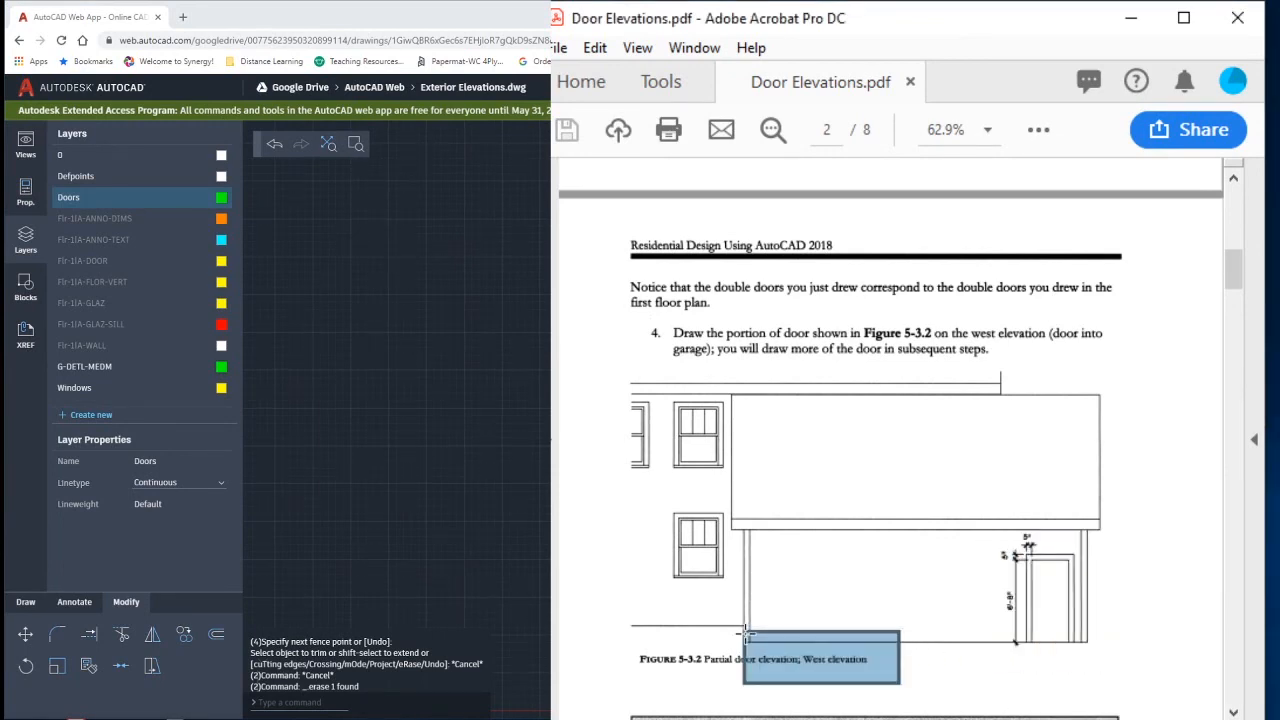
scroll(397, 410, "down", 5)
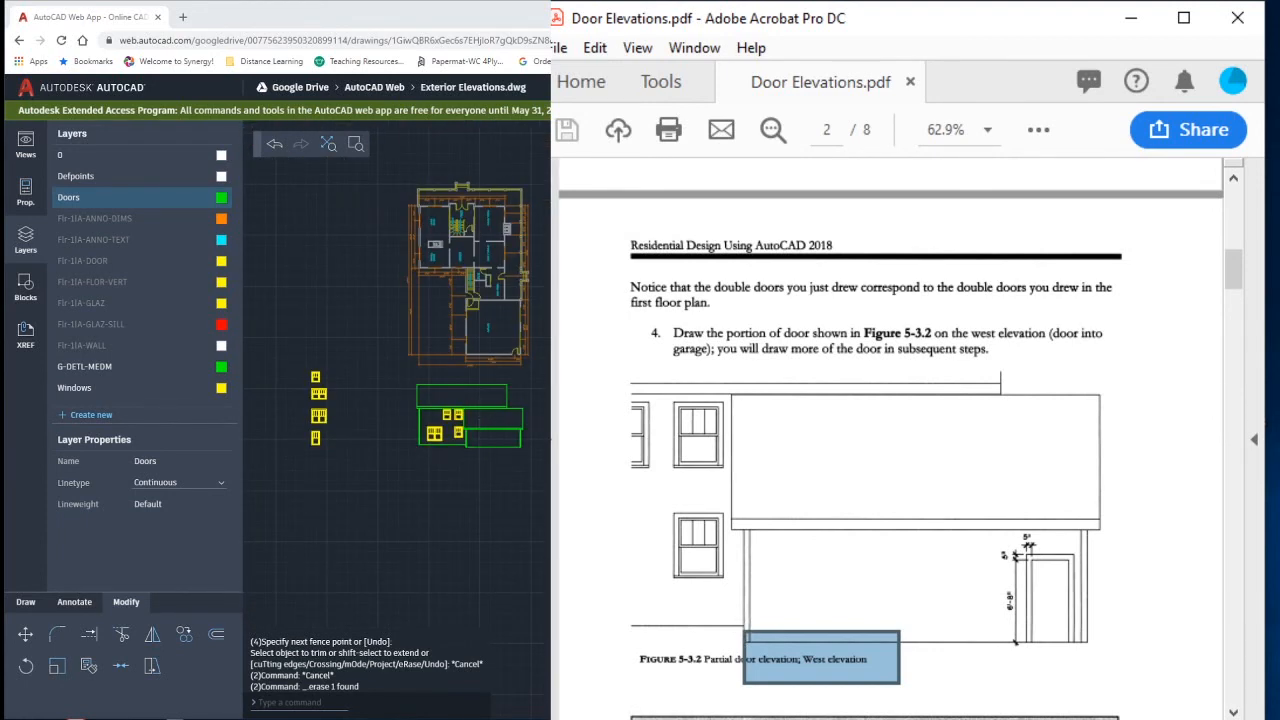
left_click(723, 717)
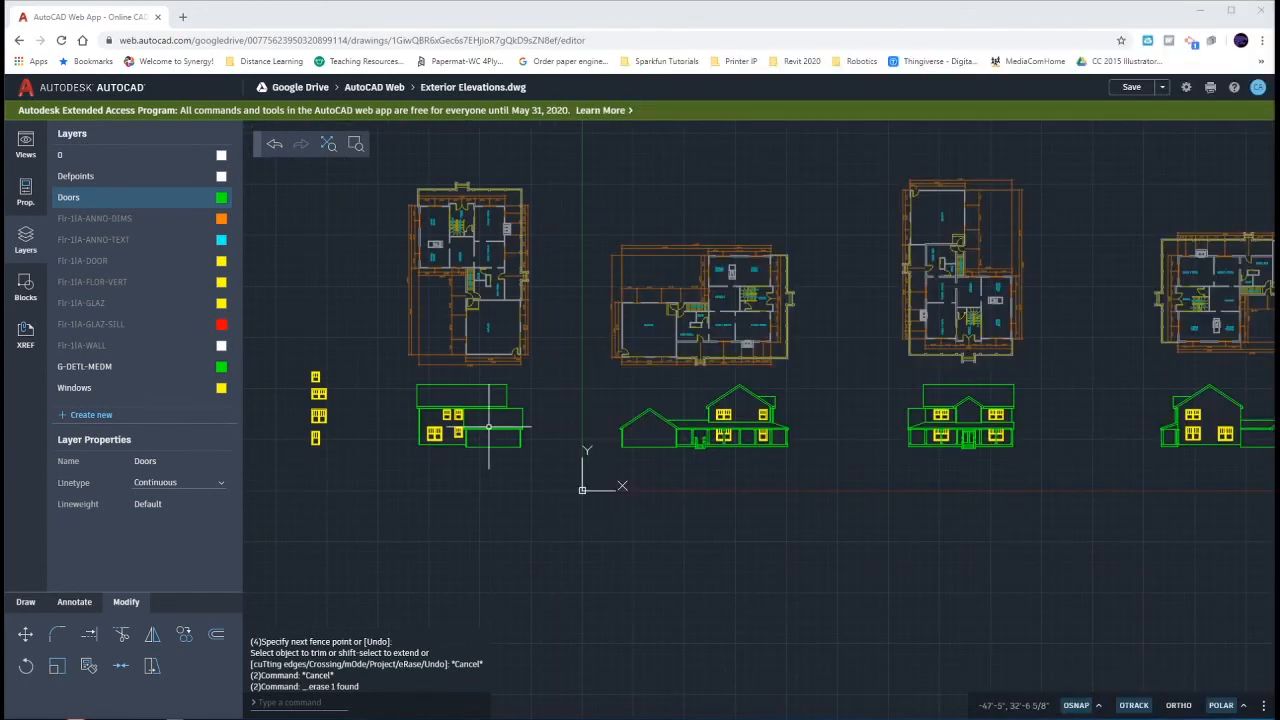
scroll(488, 432, "up", 2)
scroll(487, 437, "up", 3)
scroll(663, 461, "up", 1)
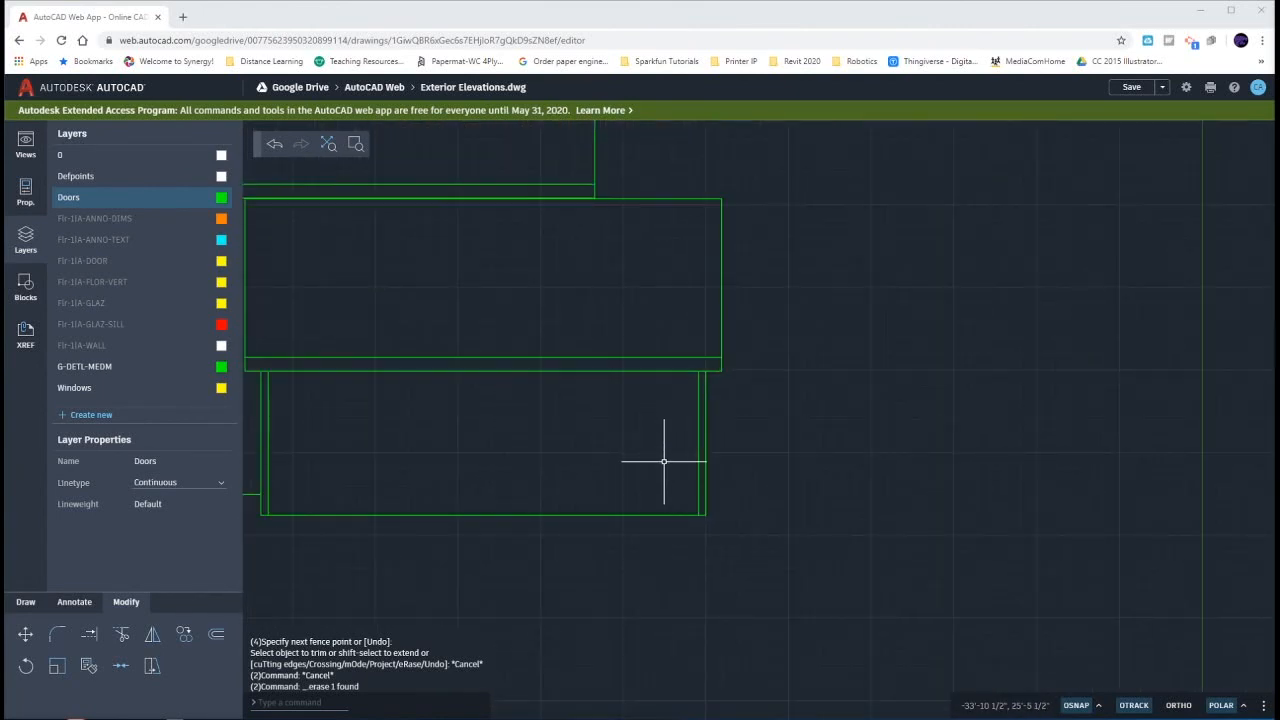
scroll(663, 461, "down", 3)
scroll(666, 434, "down", 2)
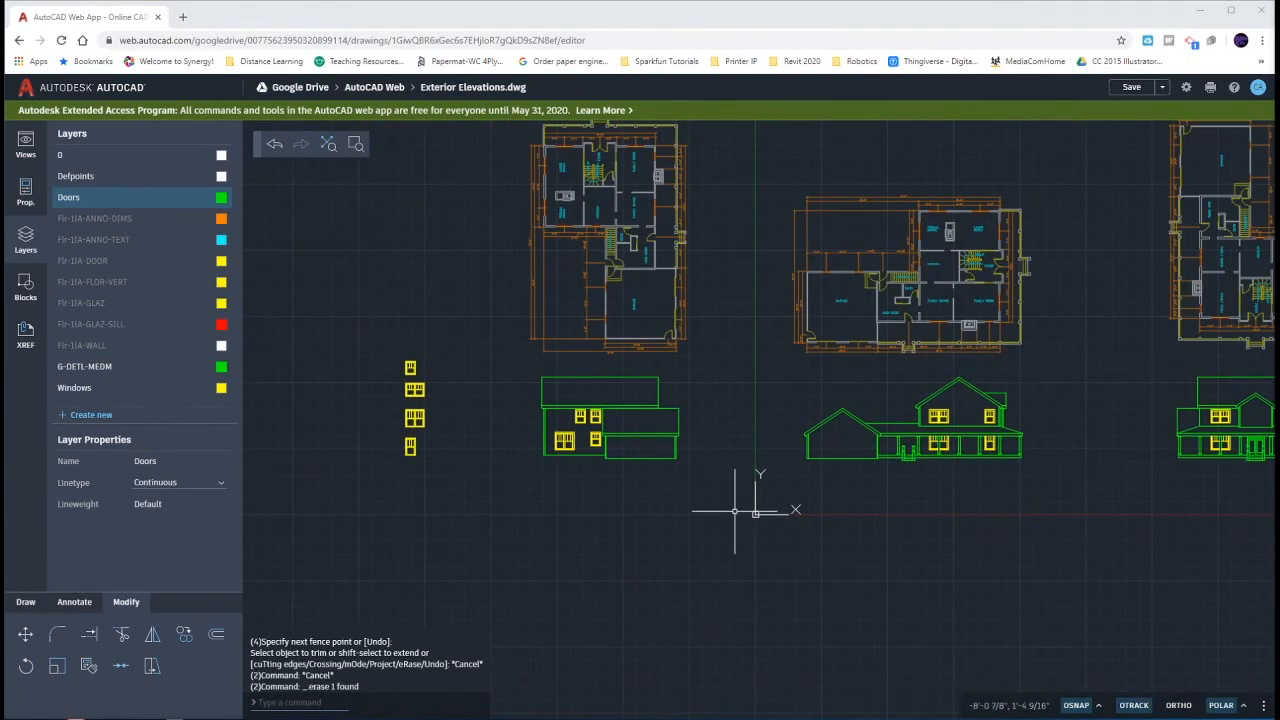
scroll(674, 336, "up", 5)
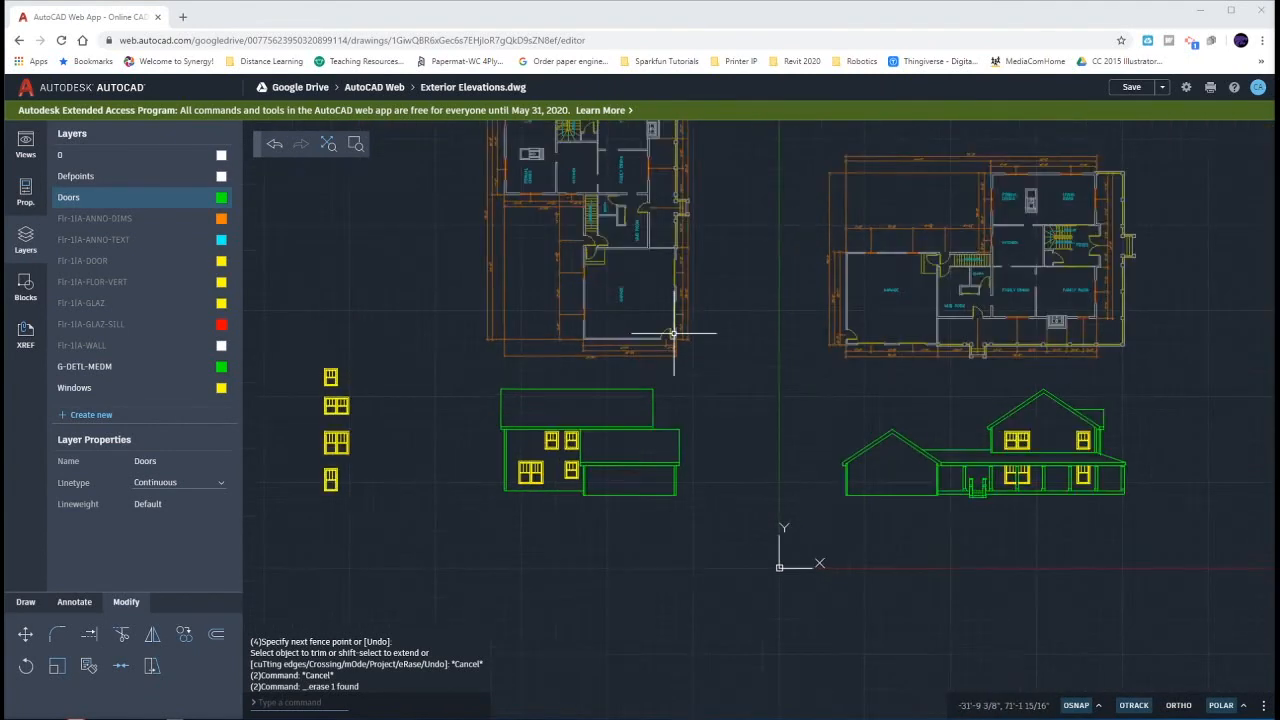
scroll(650, 345, "up", 1)
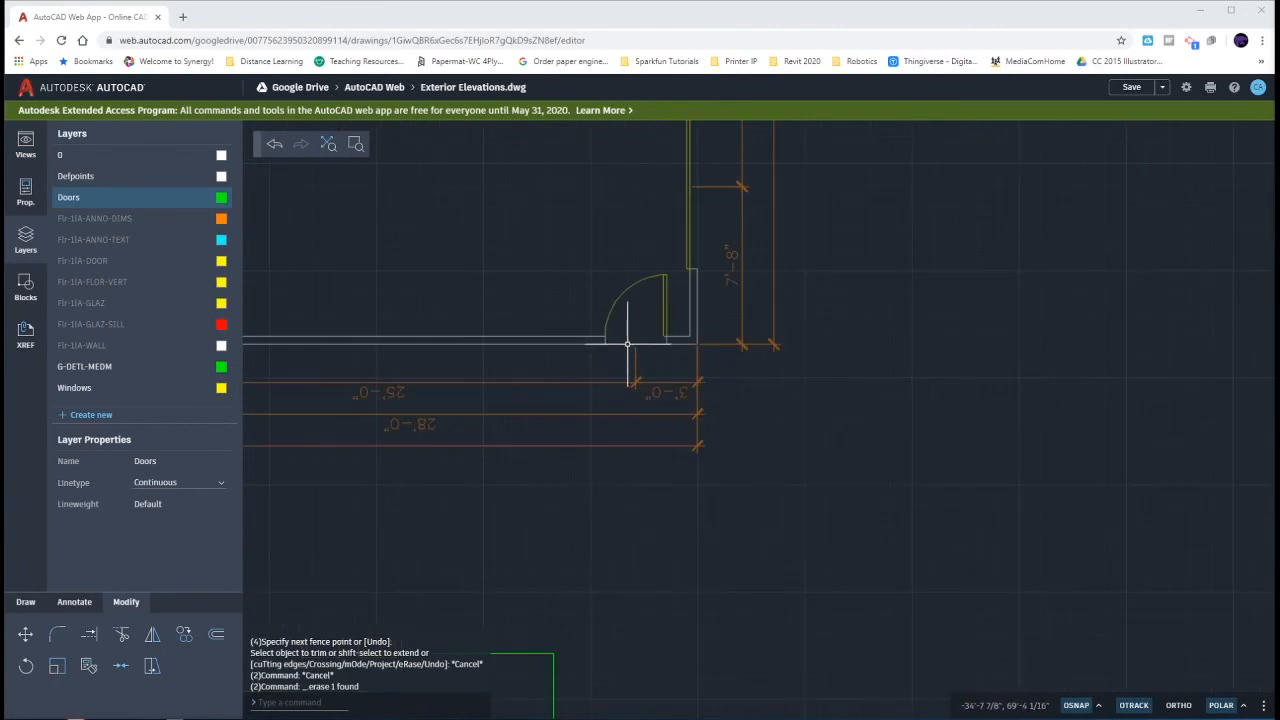
- Draw vertical lines from both jambs of the plan's garage door opening down past the west elevation's ground line
left_click(26, 603)
left_click(121, 634)
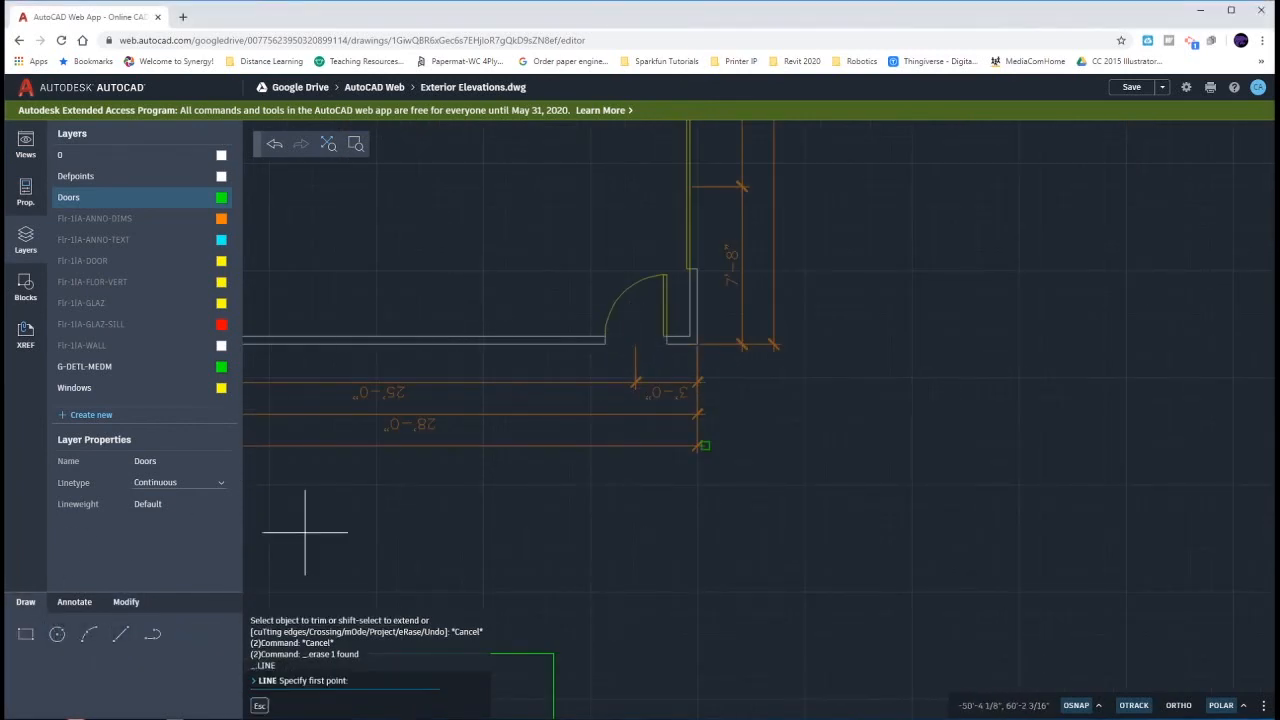
left_click(605, 343)
scroll(605, 343, "down", 5)
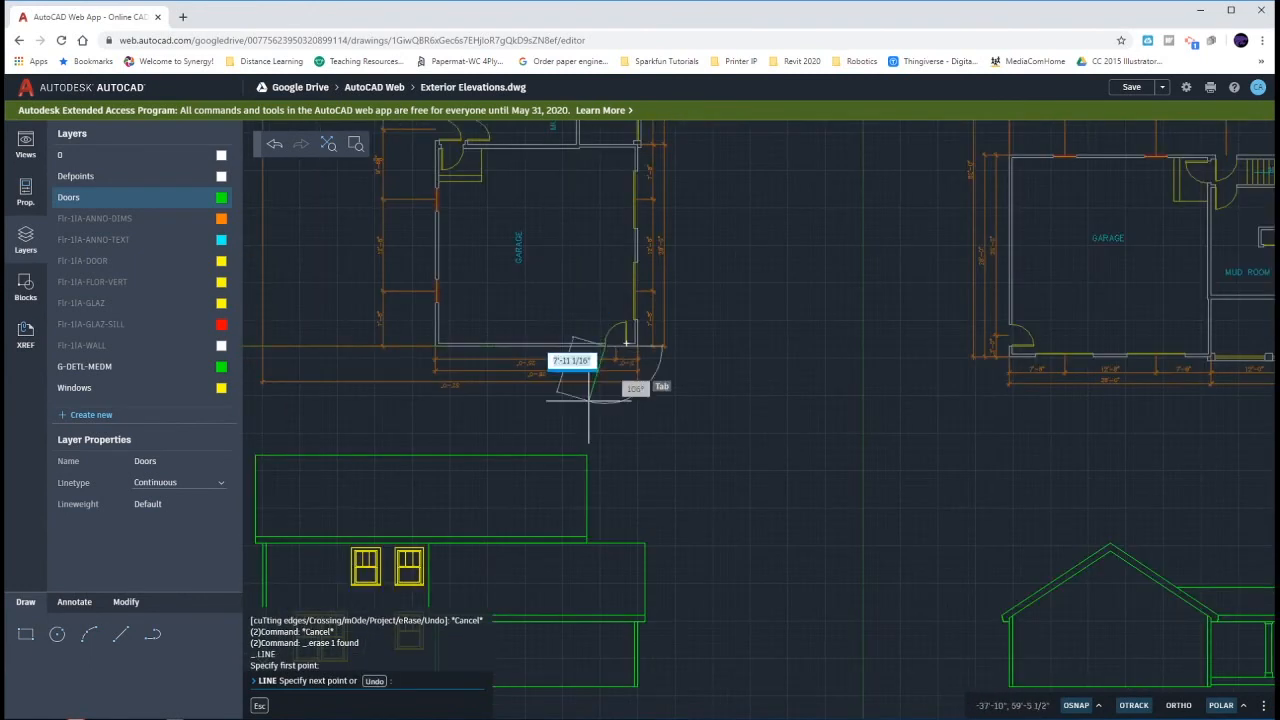
left_click(618, 580)
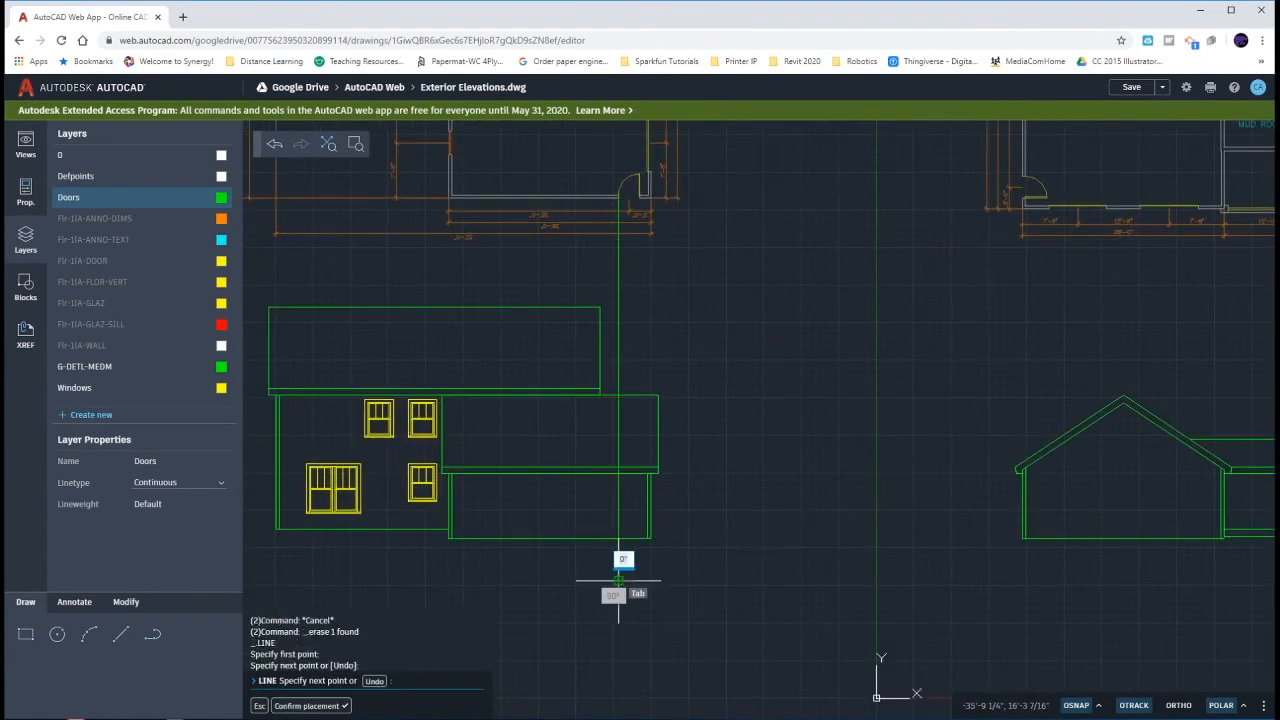
key("Return")
key("Return")
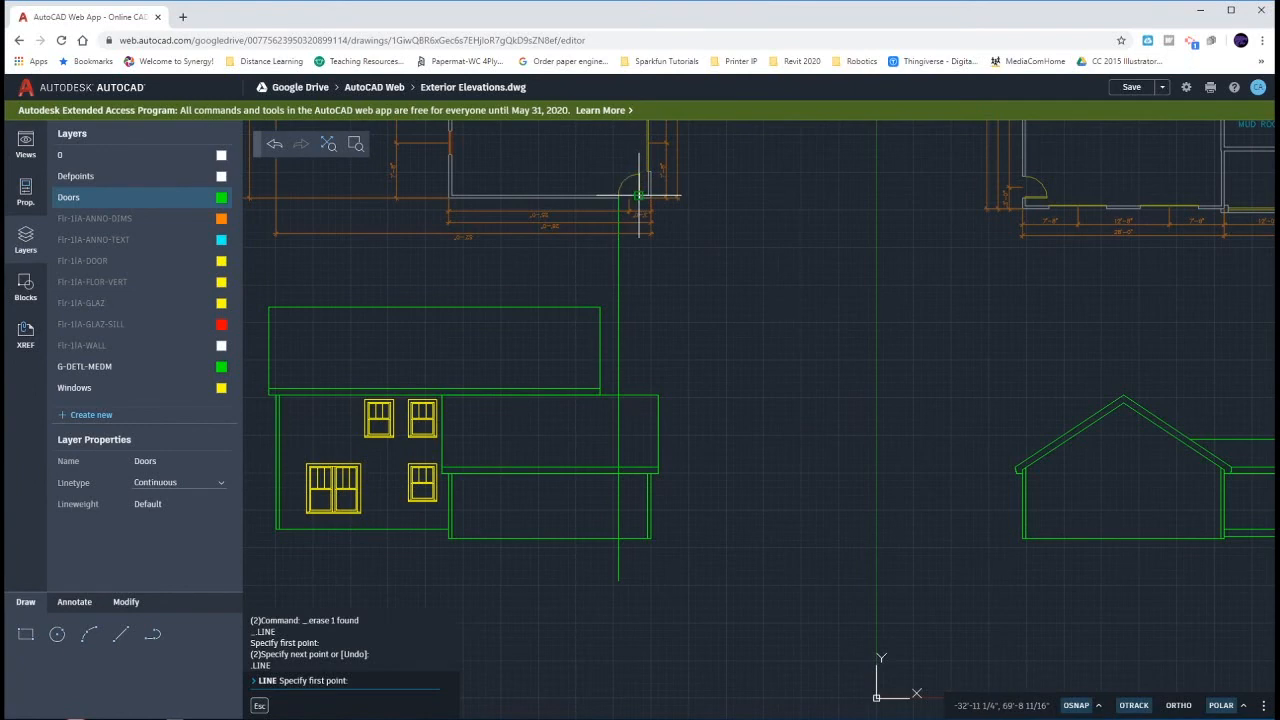
left_click(639, 197)
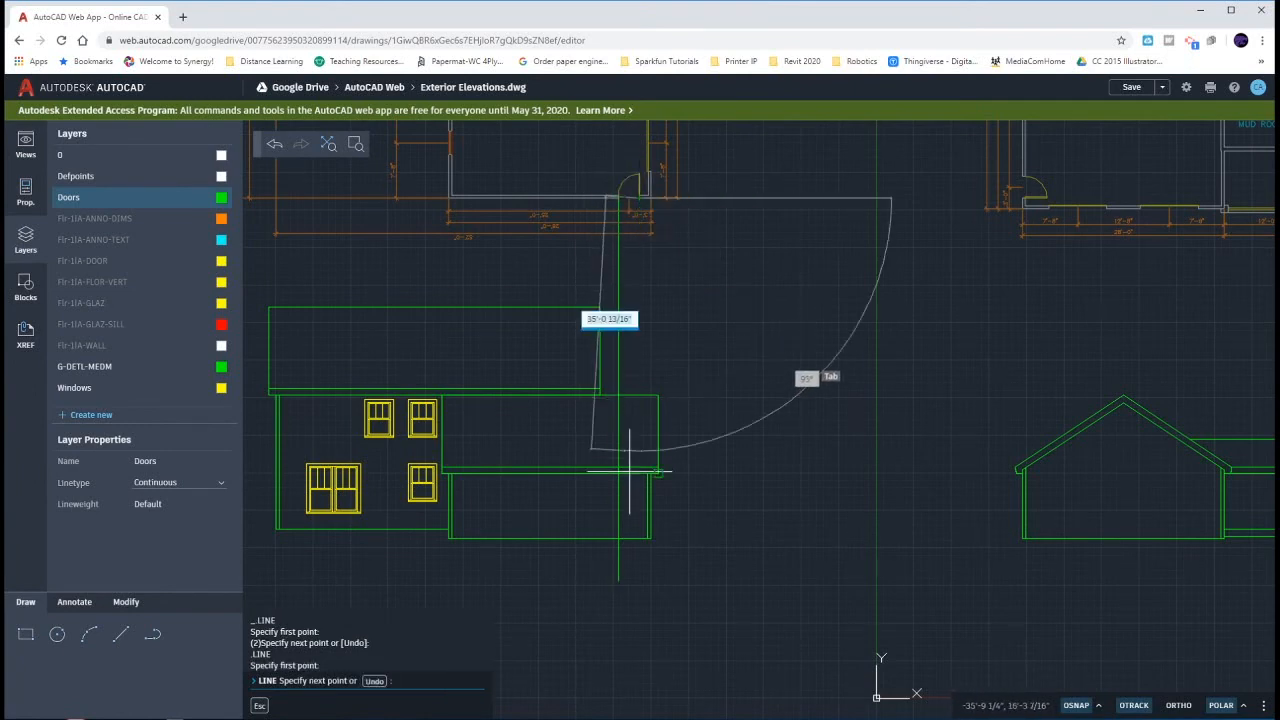
key("Escape")
key("Escape")
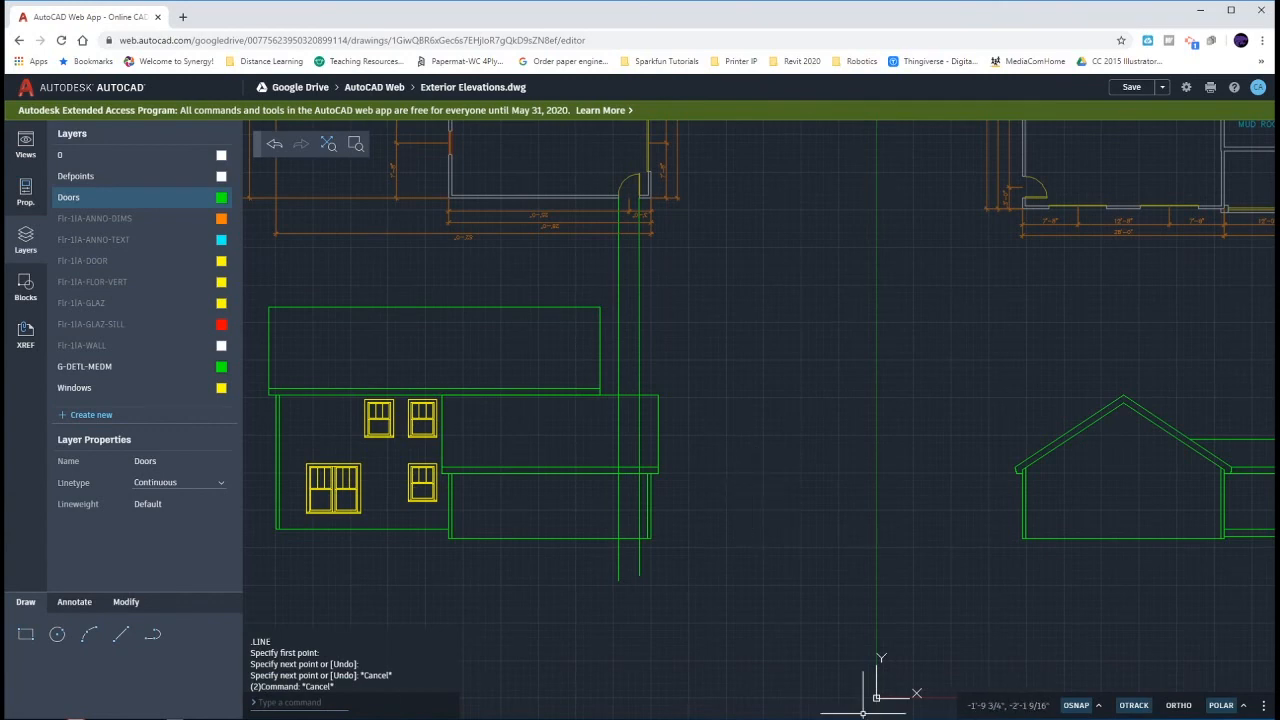
- Offset the garage wall's ground line 6'8" upward for the door head height, as dimensioned in Figure 5-3.2
key("alt+Tab")
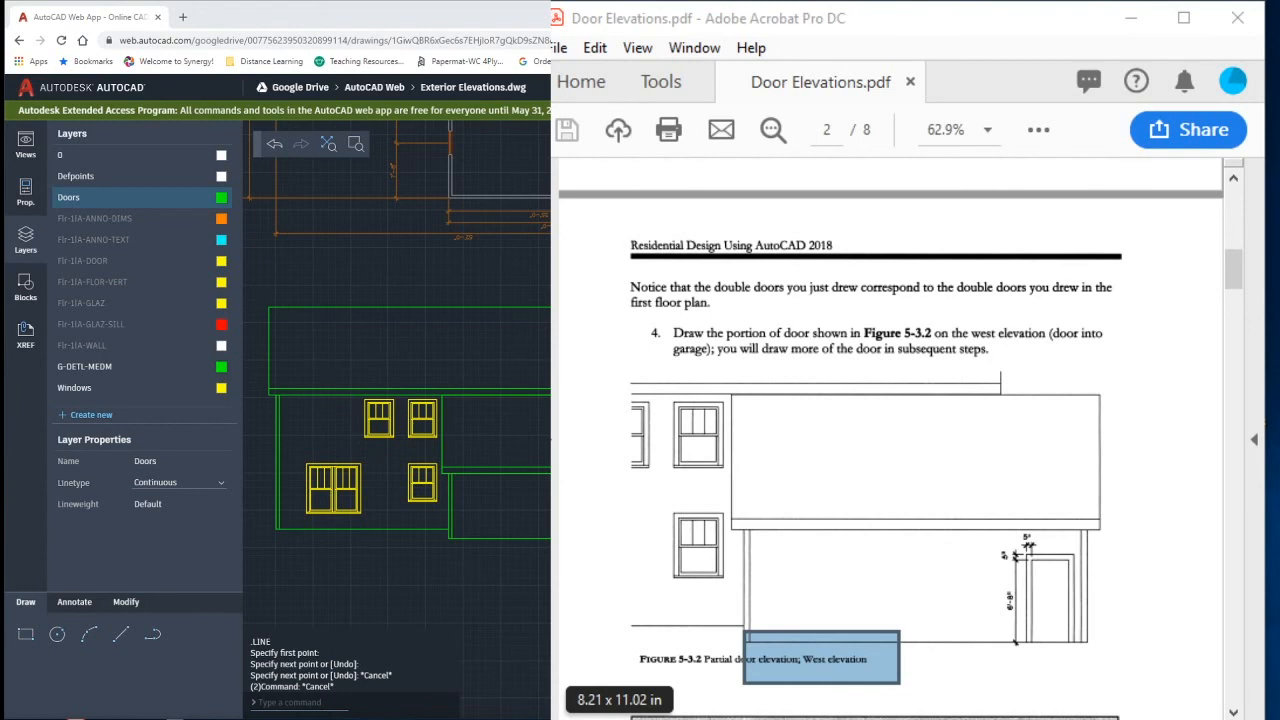
key("alt+Tab")
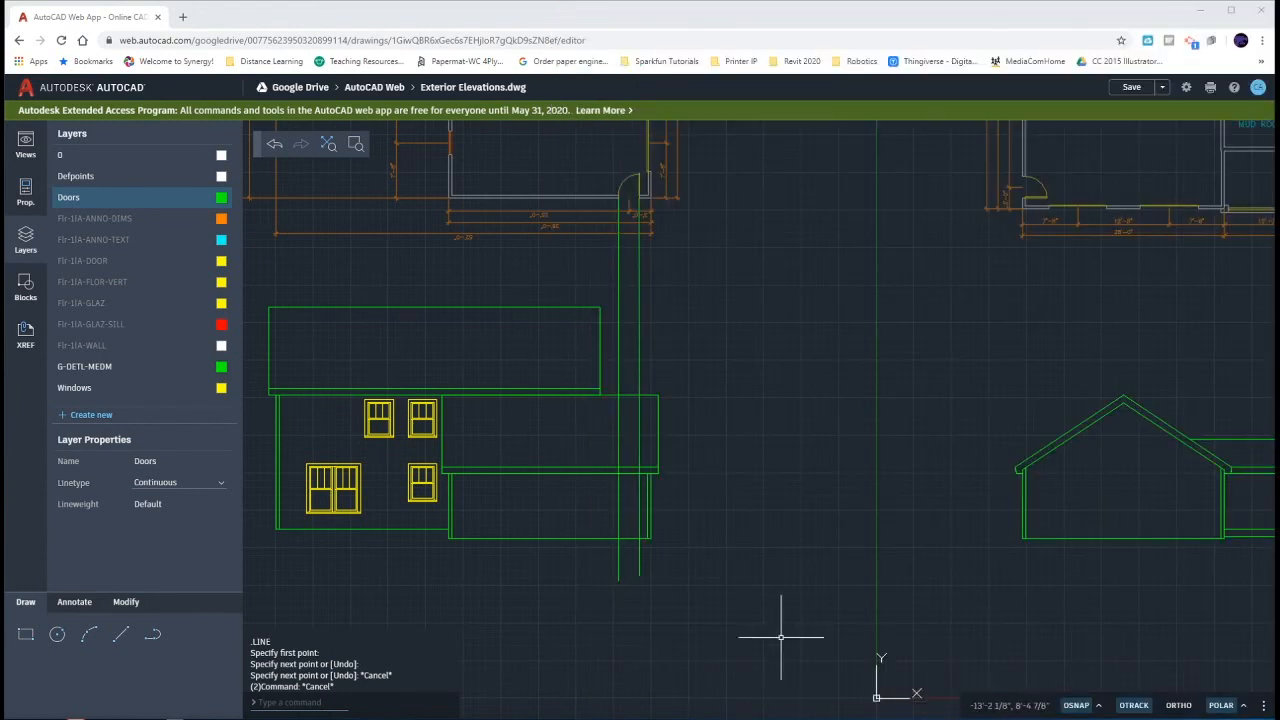
scroll(629, 531, "up", 5)
scroll(632, 529, "up", 2)
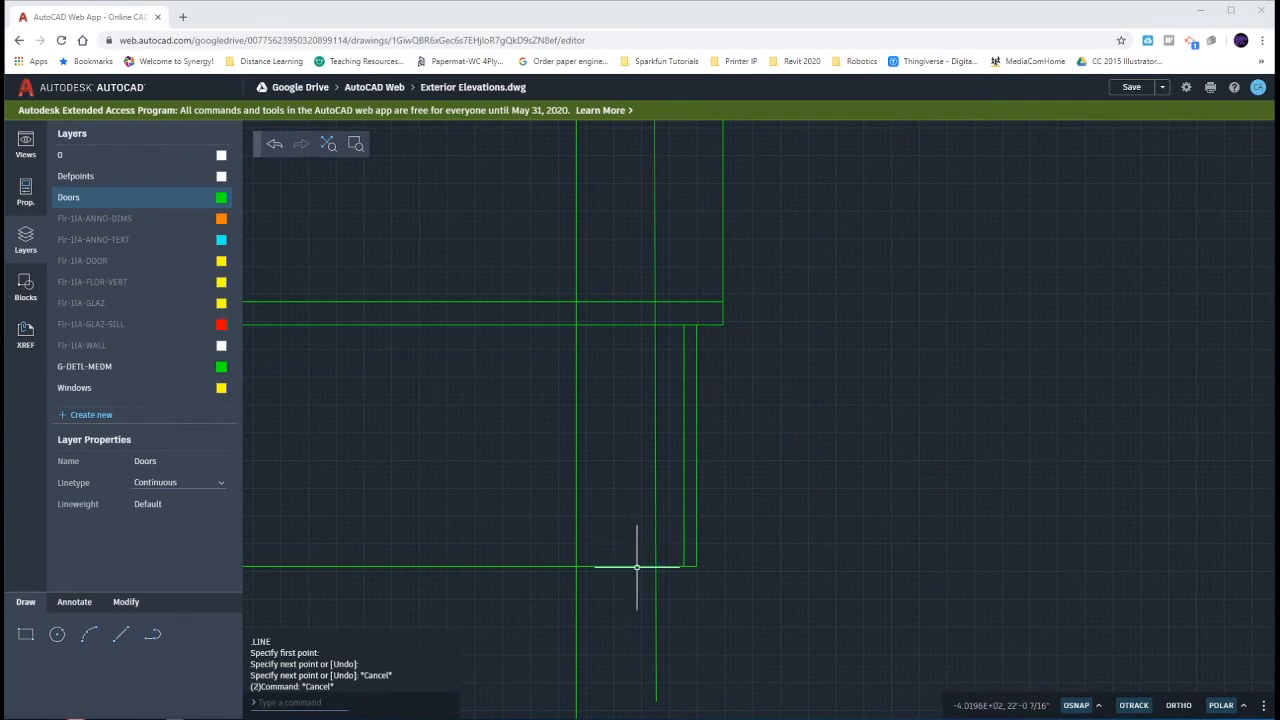
left_click(636, 567)
type("o")
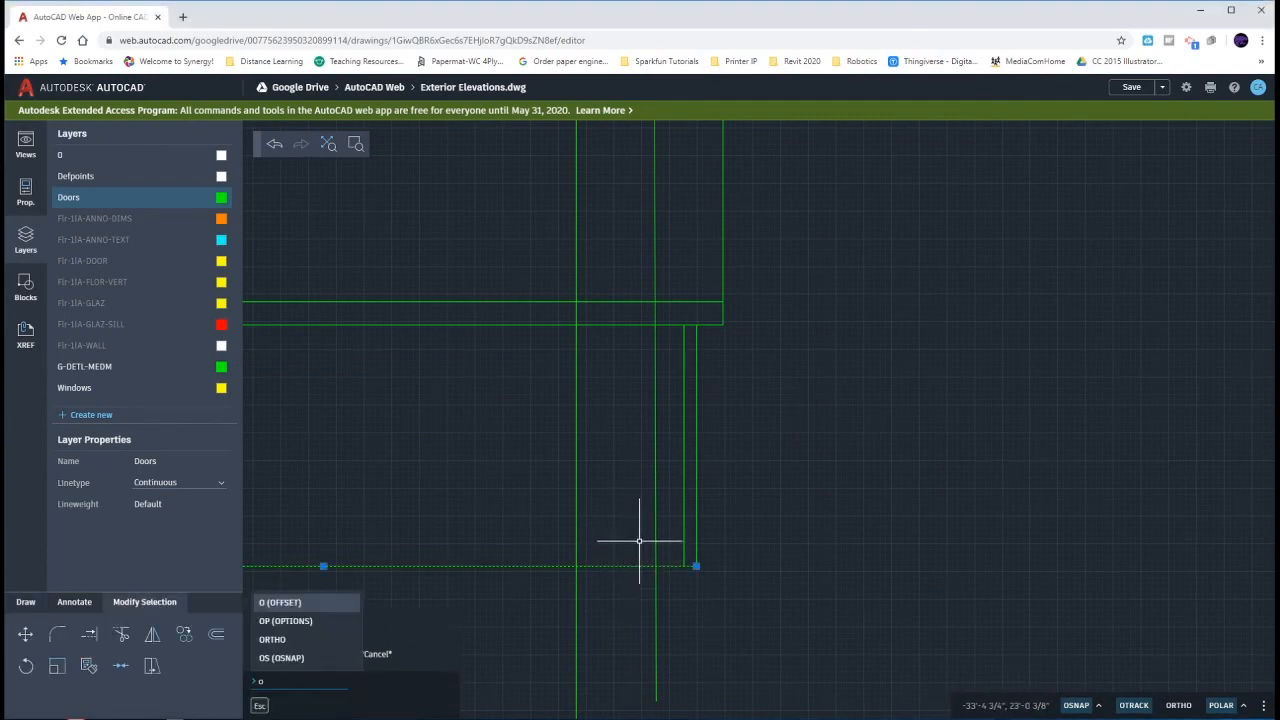
key("Return")
key("Return")
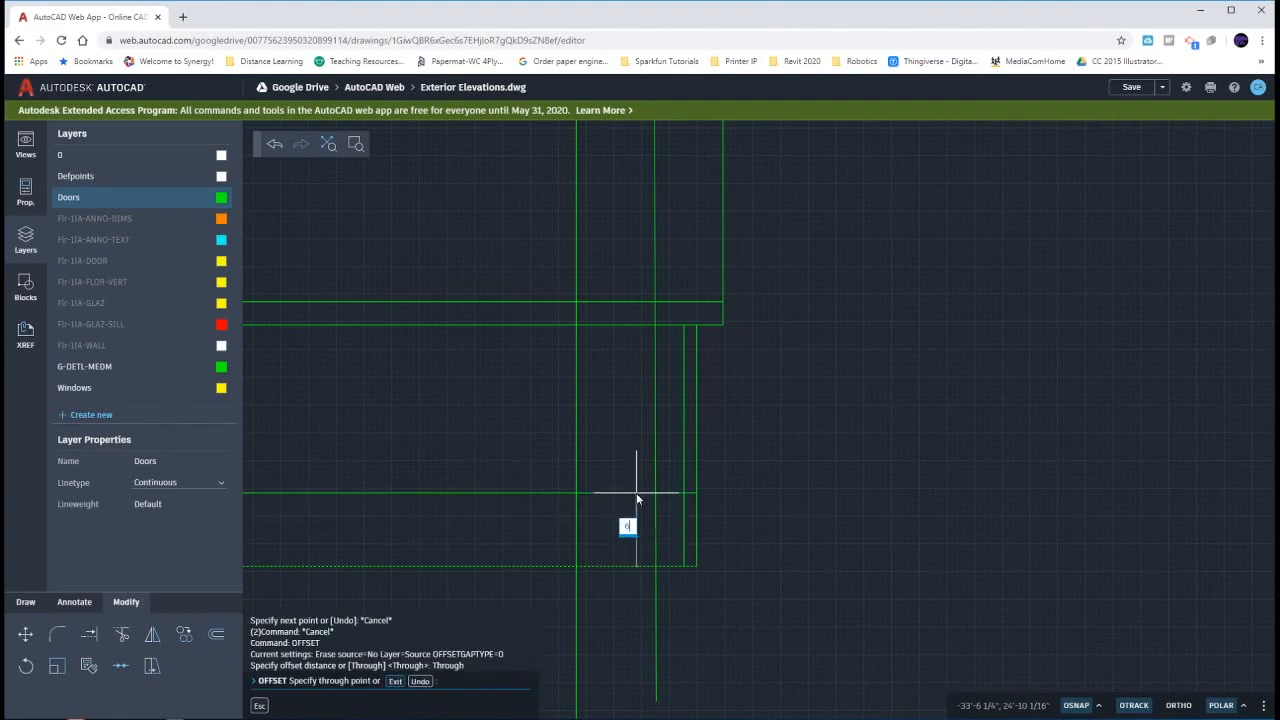
type("6'8")
key("Return")
key("Escape")
key("Escape")
key("Escape")
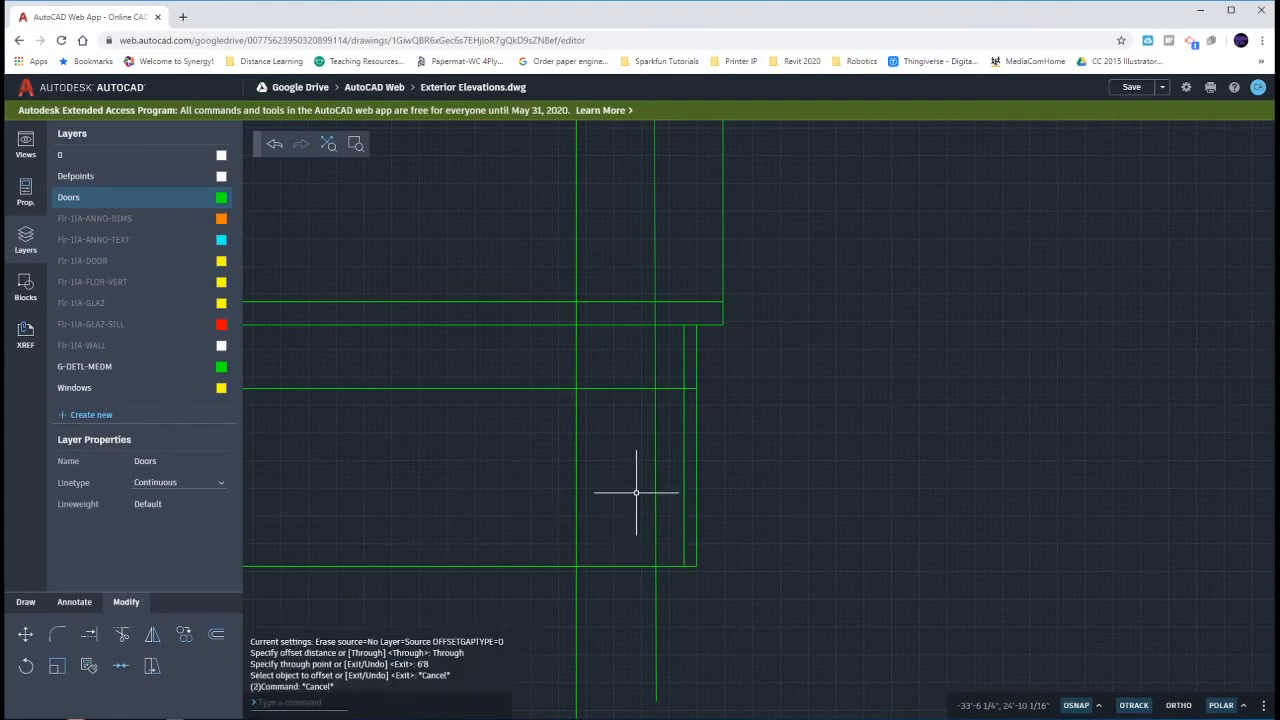
- Fillet the two upper corners of the garage door opening at zero radius
type("f")
key("Return")
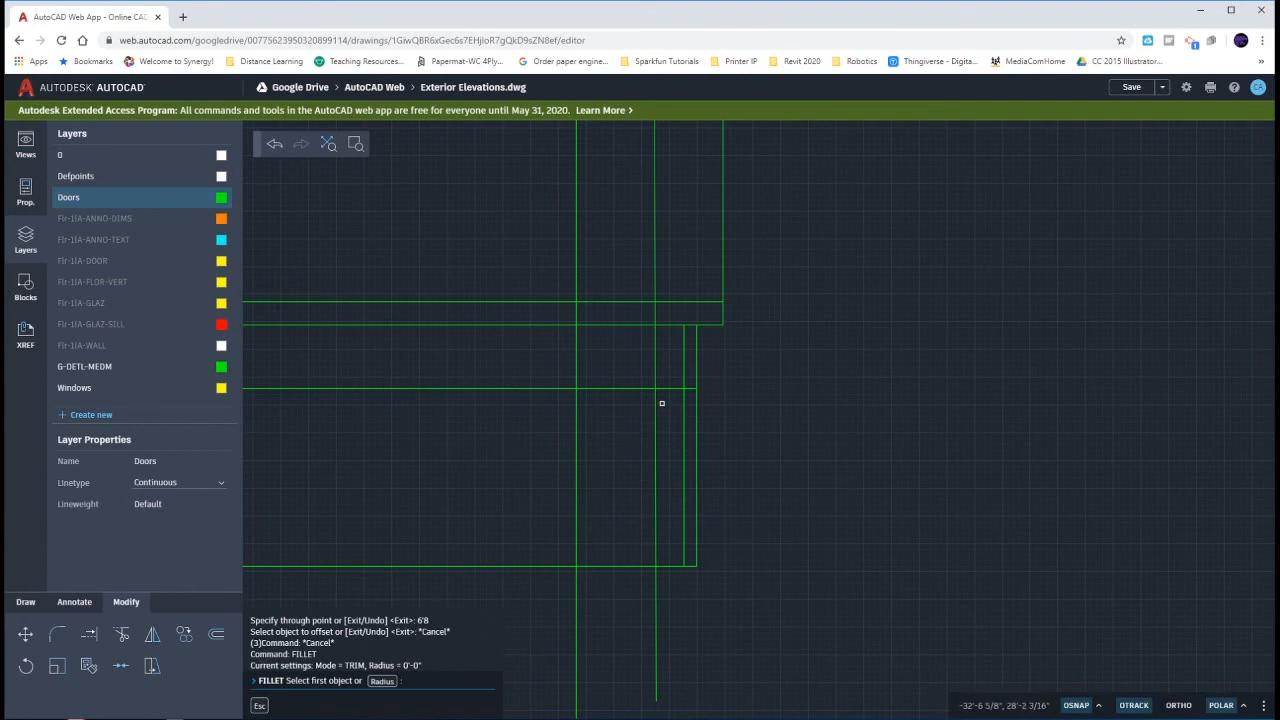
left_click(655, 404)
left_click(646, 388)
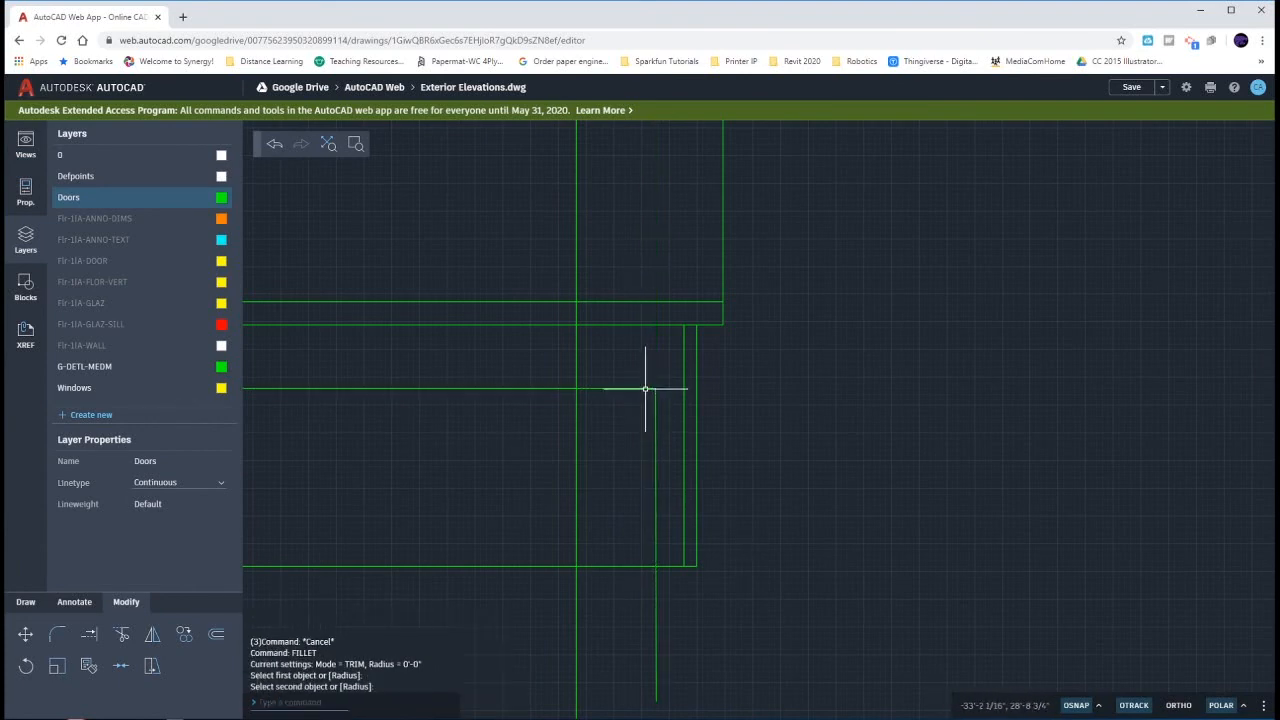
left_click(591, 388)
left_click(577, 402)
key("Escape")
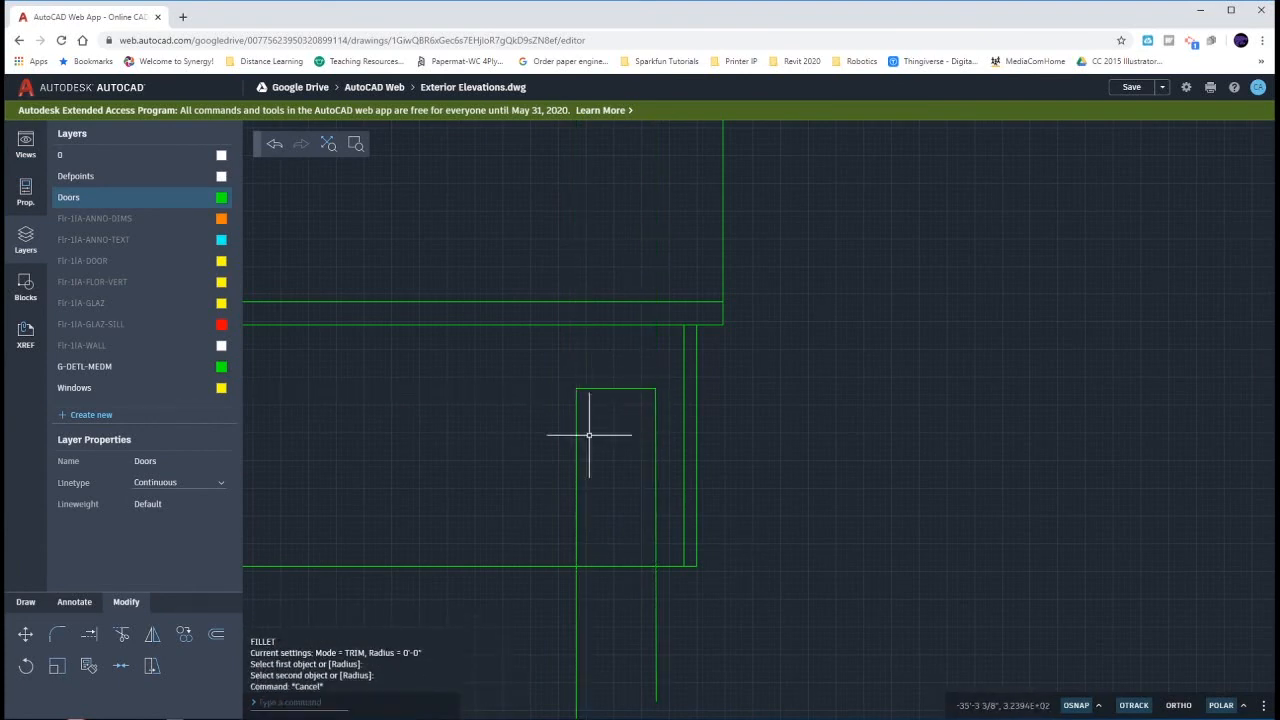
- Trim both door jamb lines below the garage wall's ground line
type("tr")
key("Return")
left_click(723, 627)
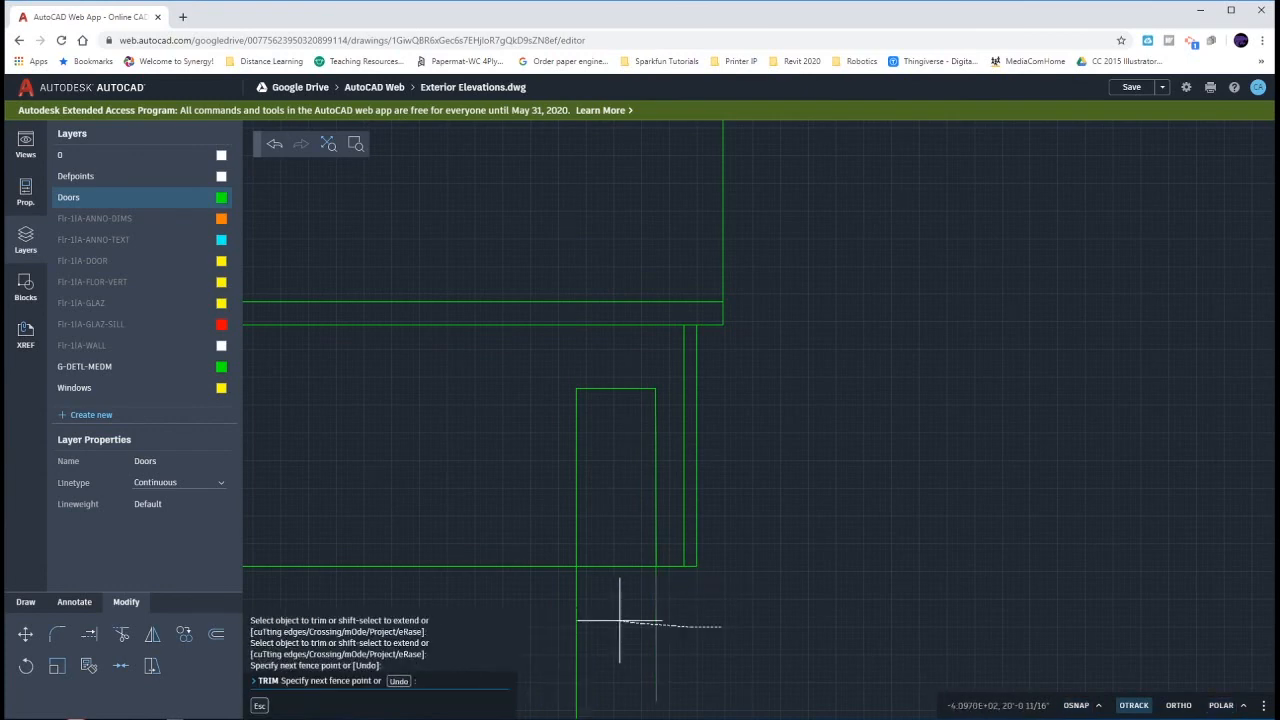
left_click(556, 610)
key("Escape")
- Offset the garage door's left, top and right edges 5" outward to form the trim
type("o")
key("Return")
key("Return")
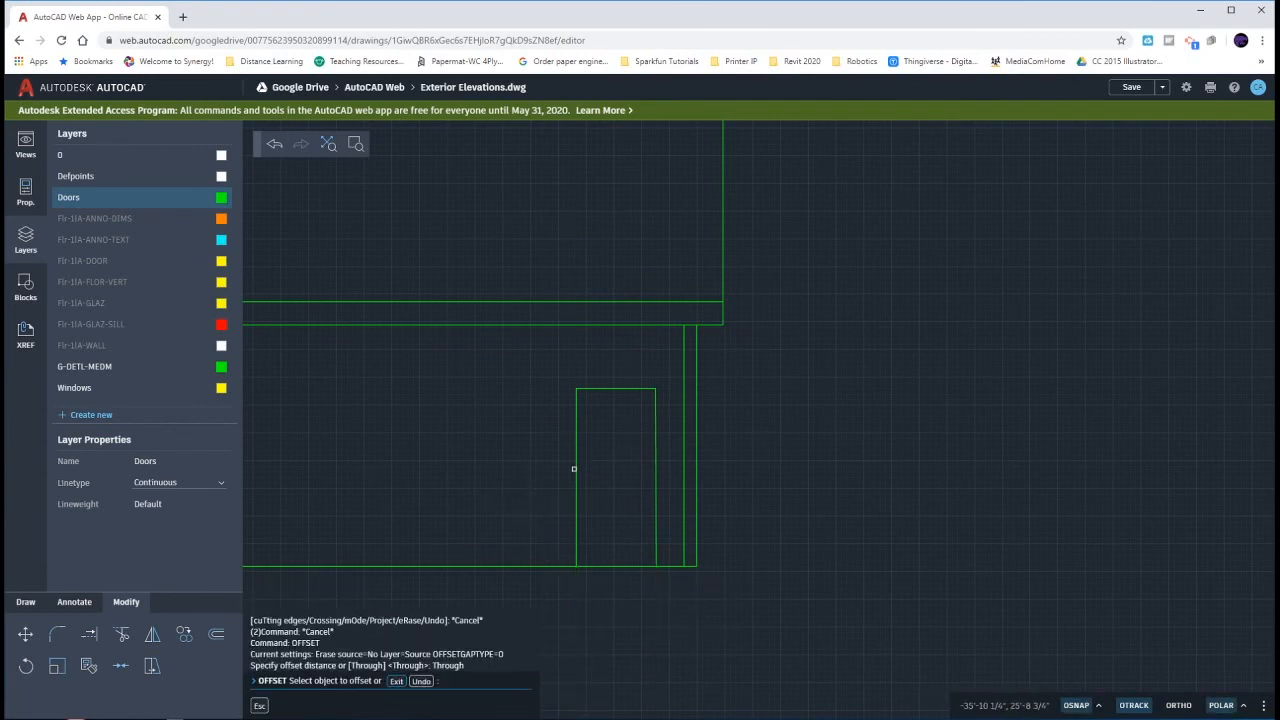
left_click(575, 469)
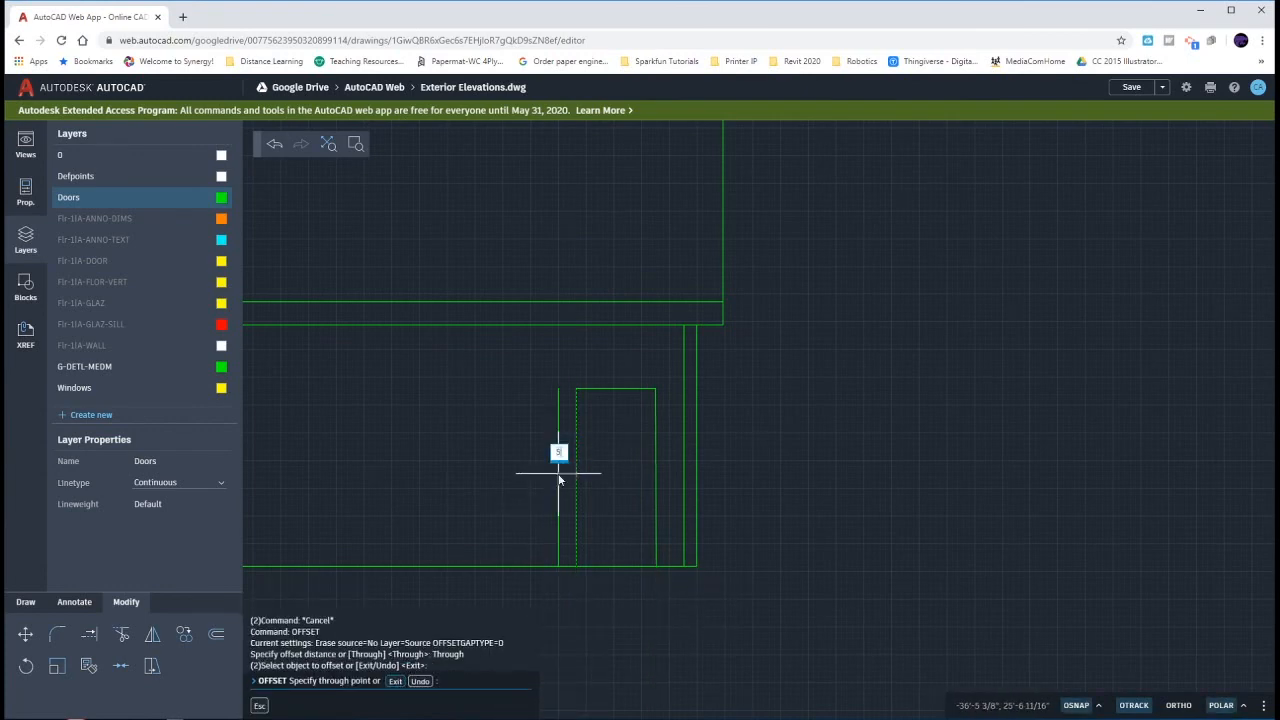
key("Return")
left_click(599, 389)
type("5")
key("Return")
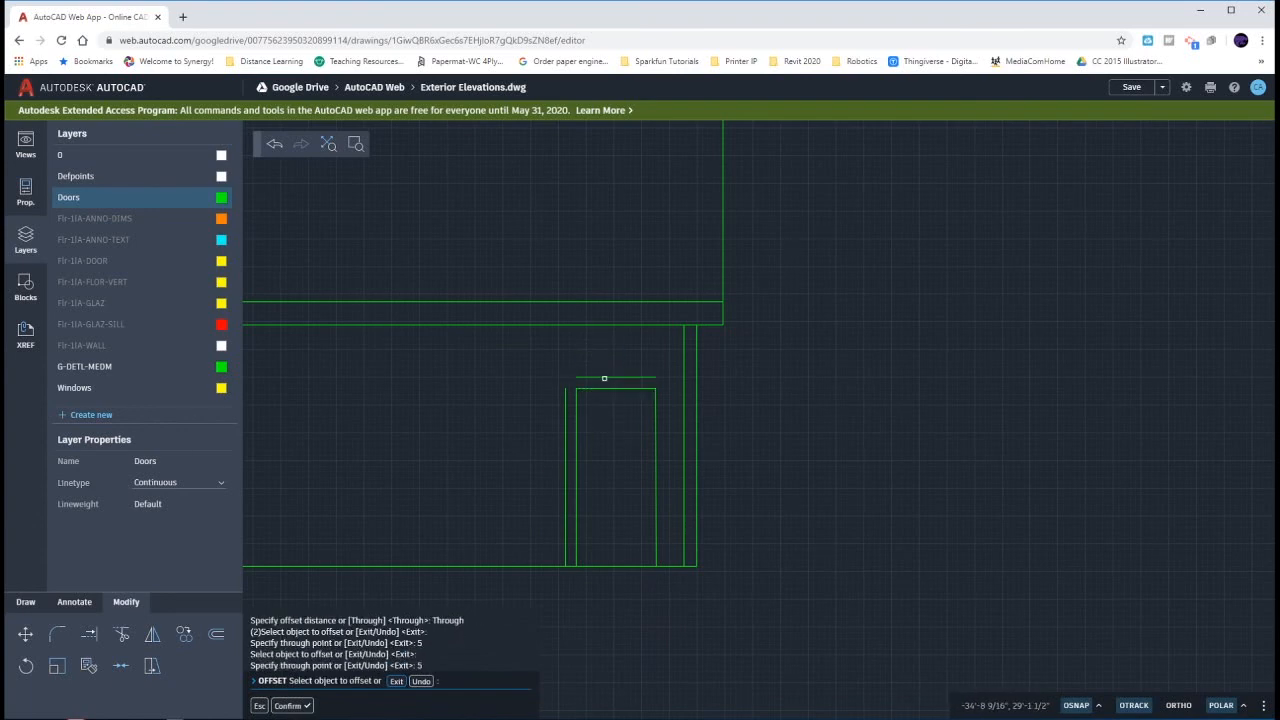
left_click(655, 410)
type("5")
key("Return")
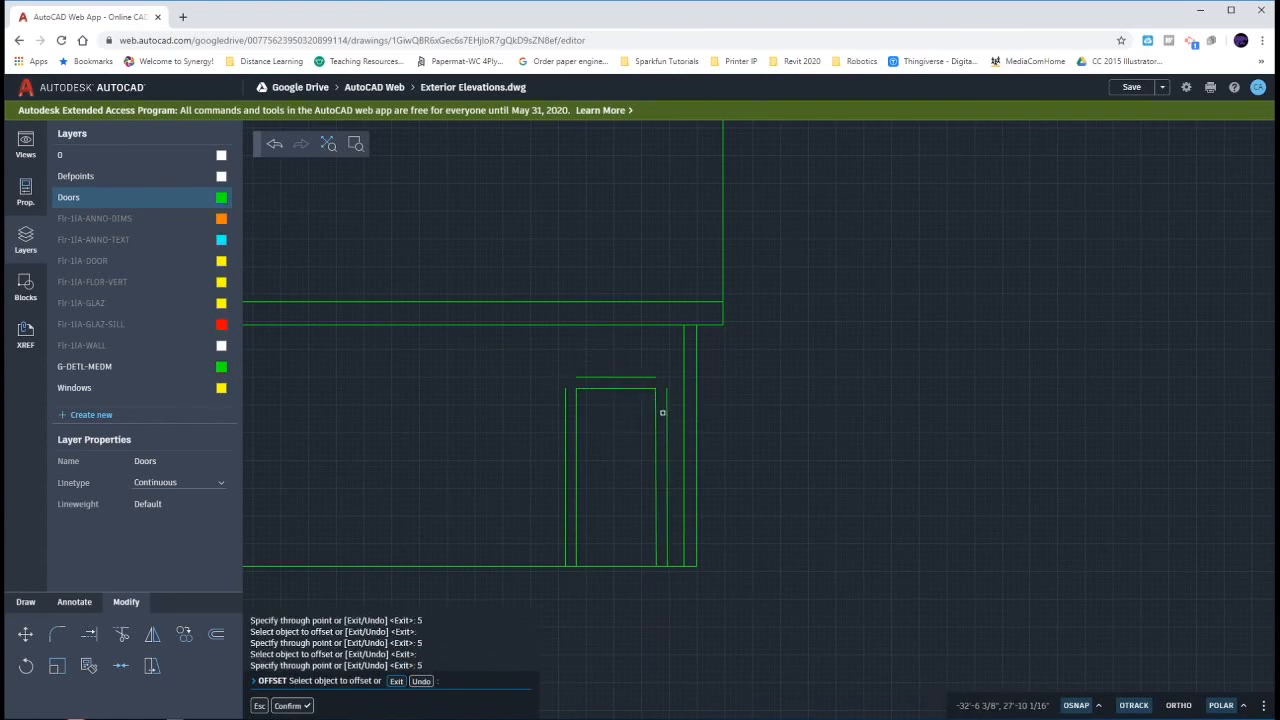
type("f")
key("Return")
left_click(667, 409)
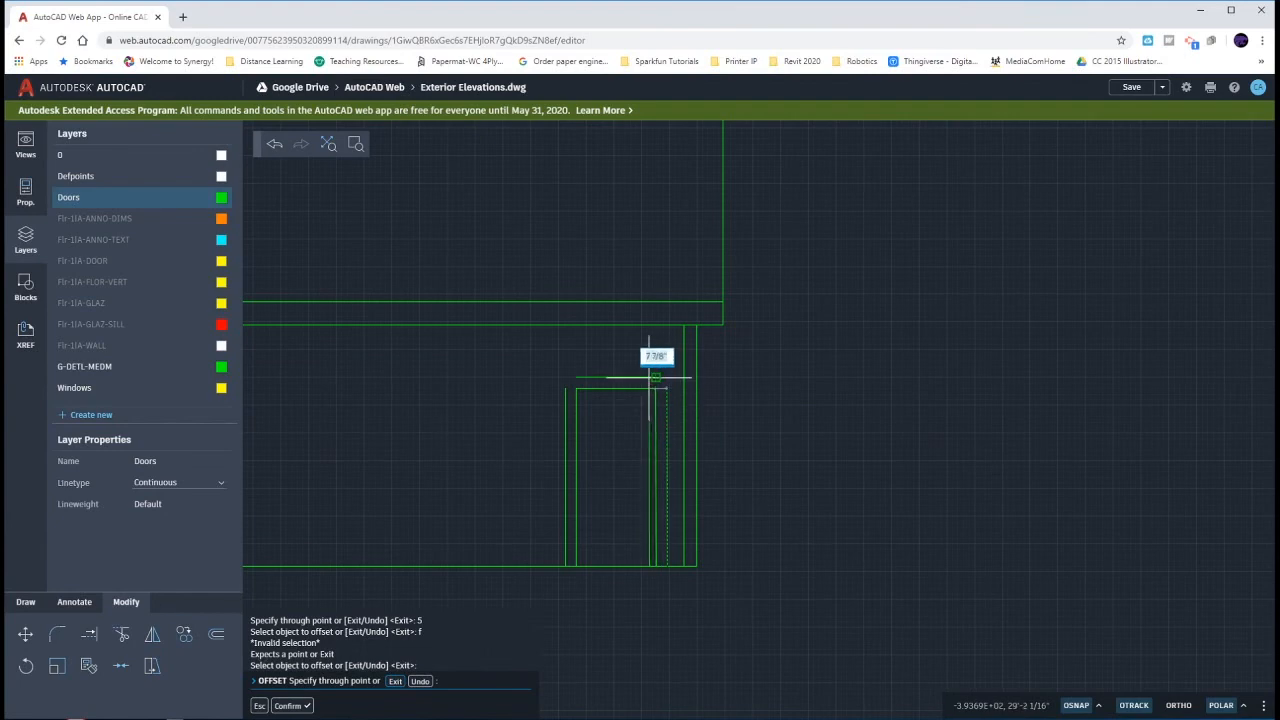
key("Escape")
key("Escape")
key("Escape")
- Fillet the two upper corners of the garage door's outer trim lines at zero radius
type("f")
key("Return")
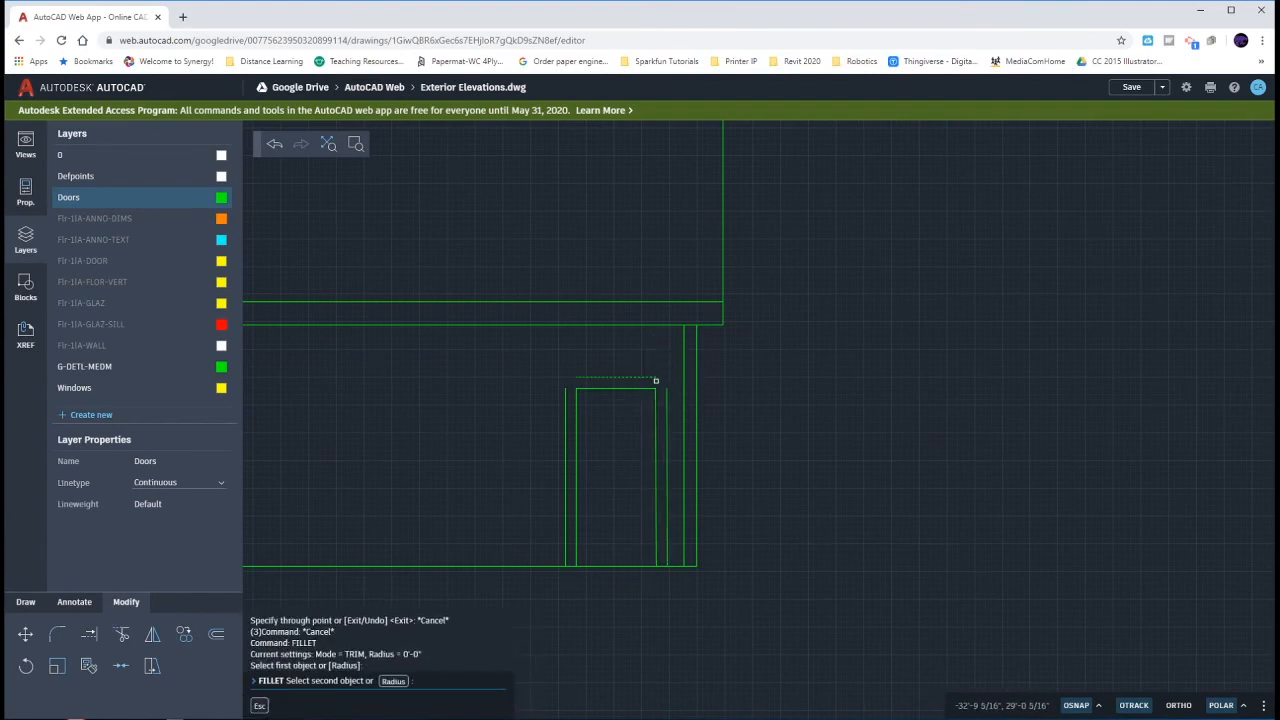
left_click(666, 394)
key("Return")
left_click(634, 378)
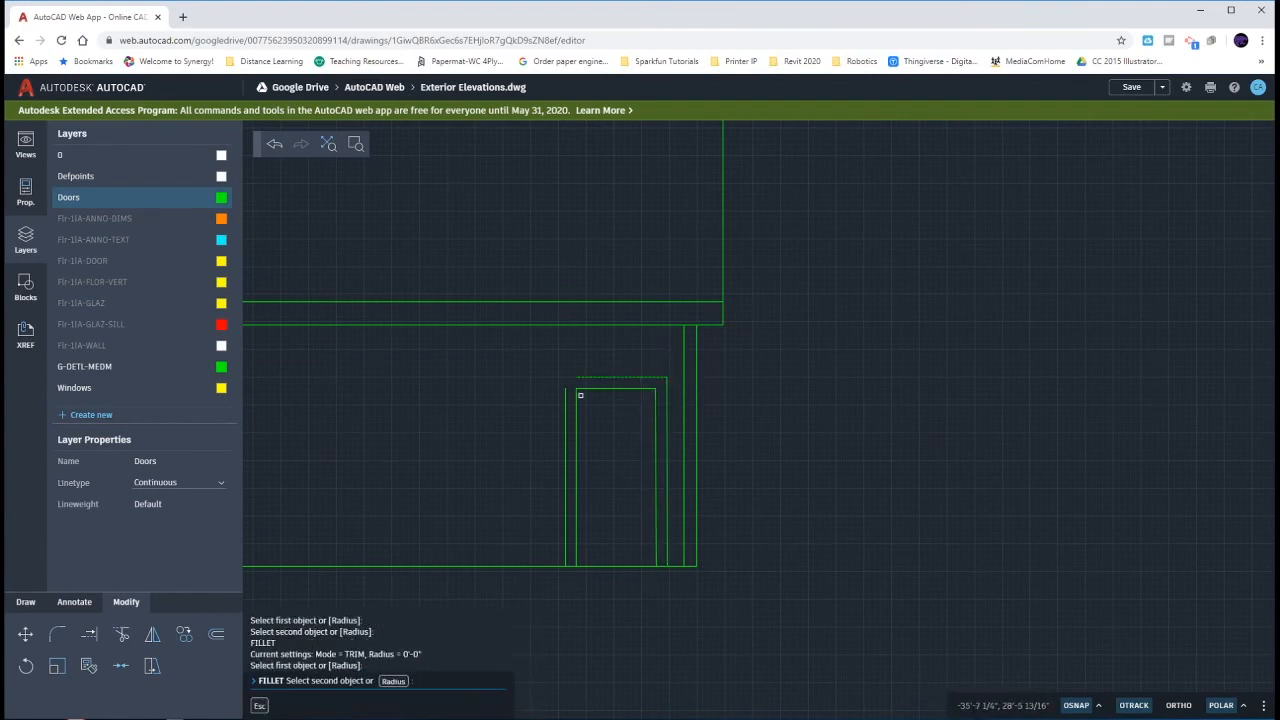
left_click(567, 404)
key("Escape")
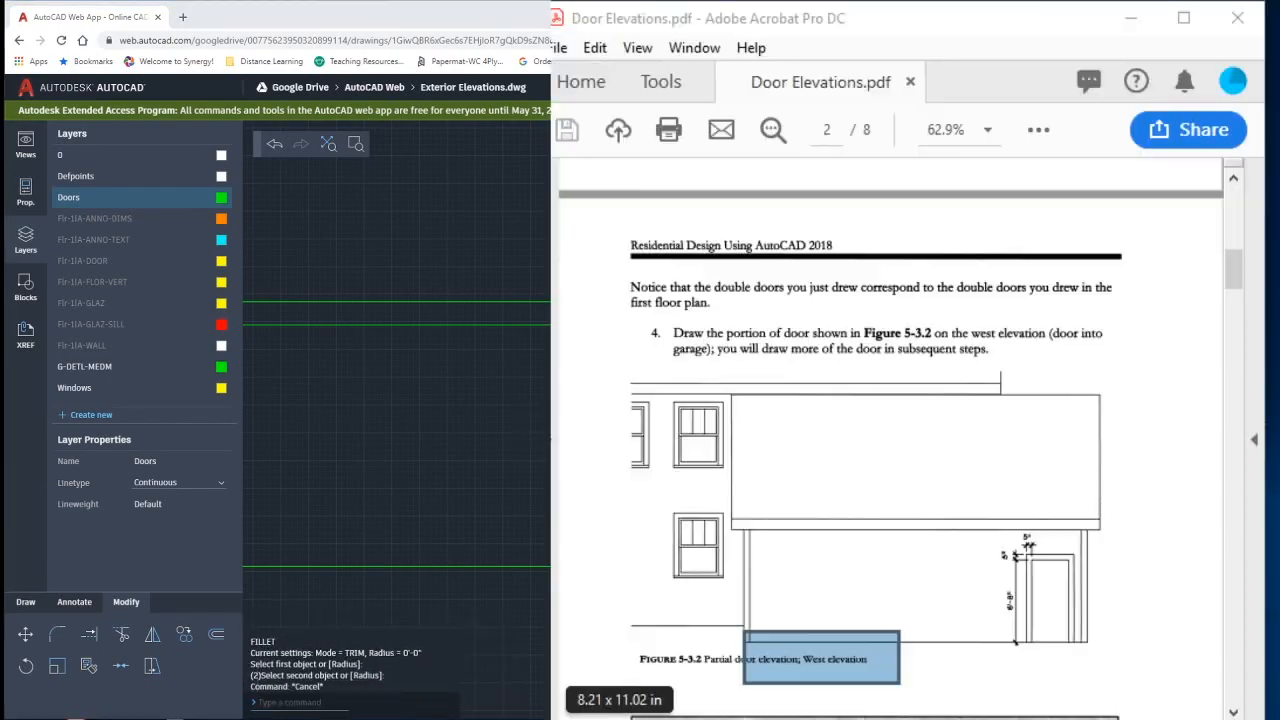
- Examine Figures 5-3.3 and 5-3.8 in Door Elevations.pdf for the garage door's inward offsets and completed window layout
scroll(928, 516, "down", 4)
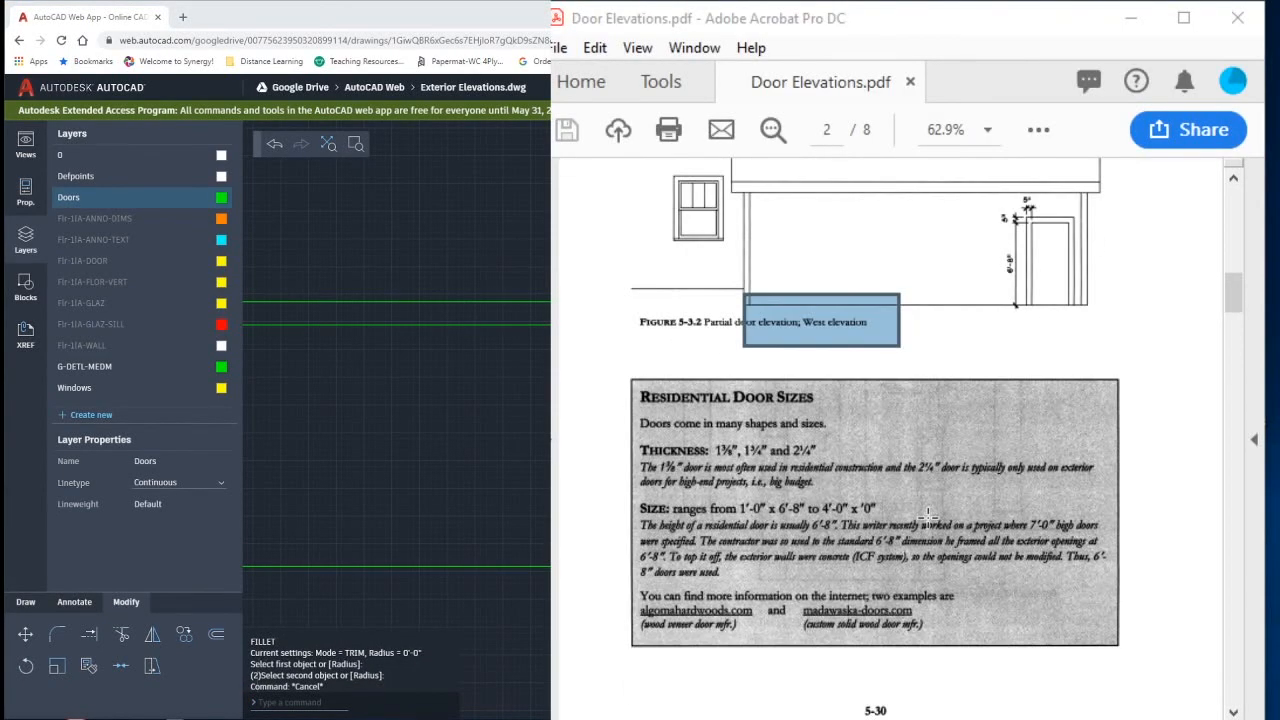
scroll(928, 516, "down", 3)
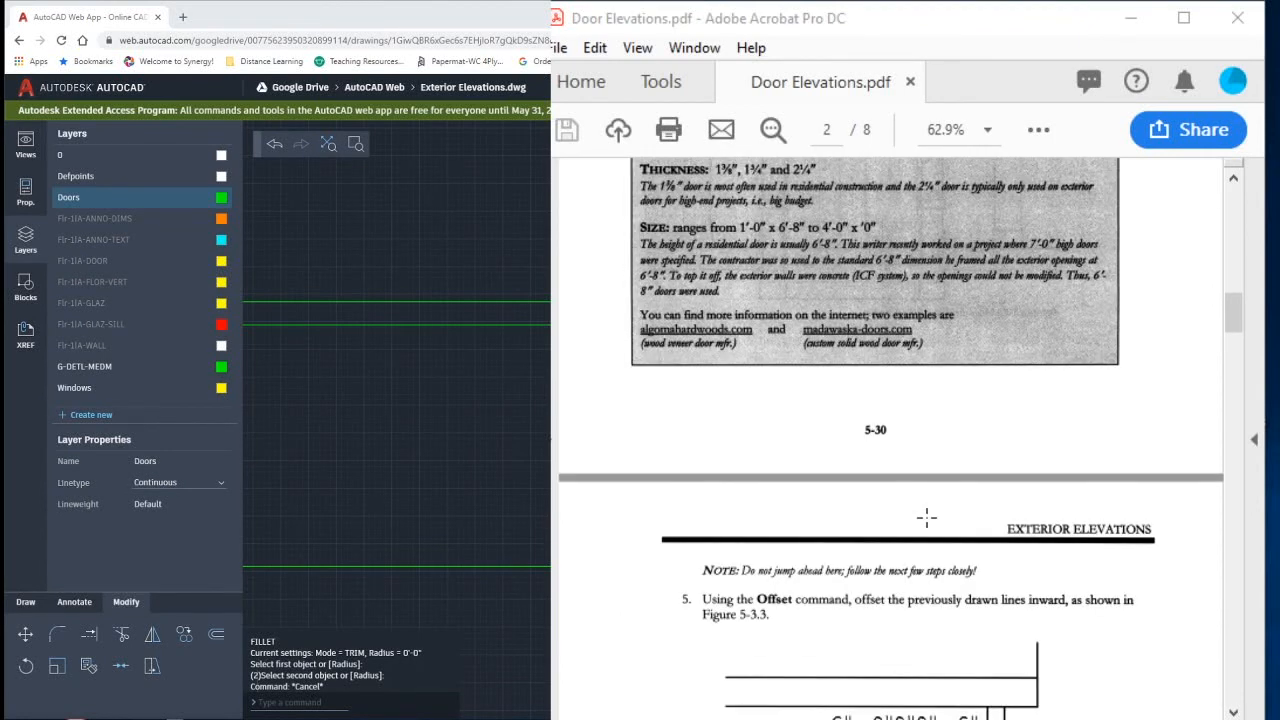
scroll(927, 516, "up", 2)
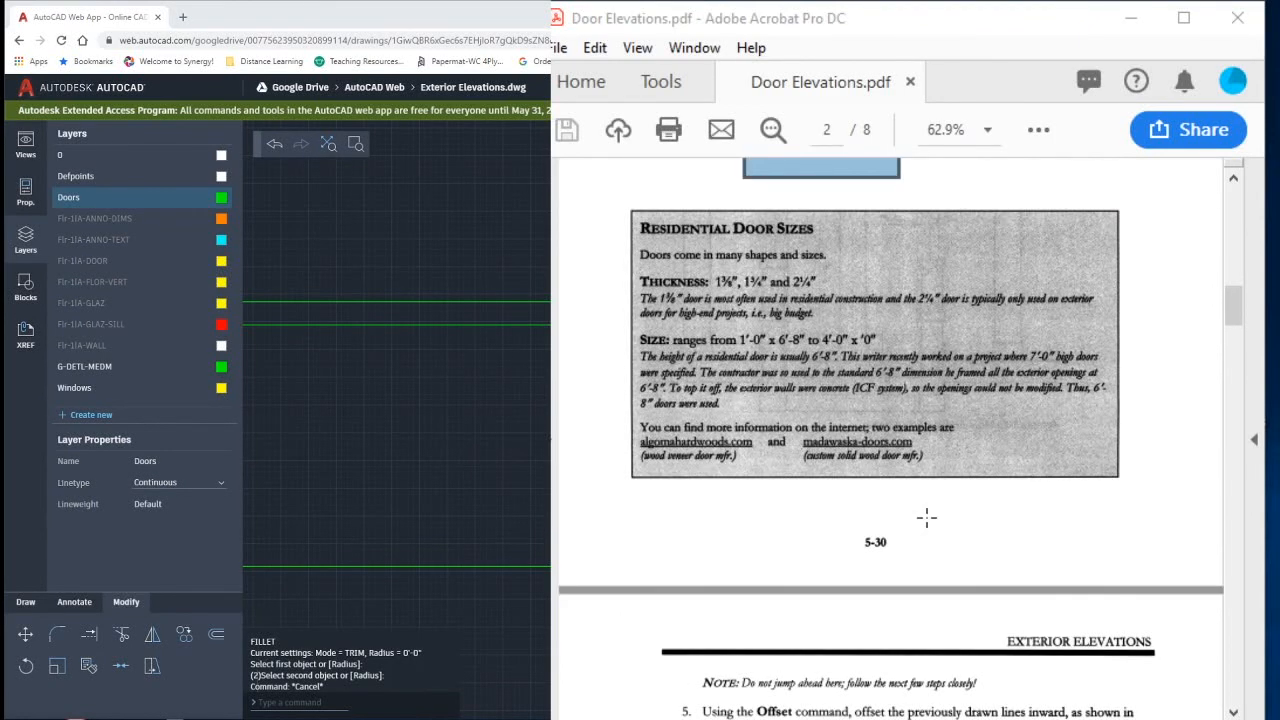
scroll(926, 517, "down", 3)
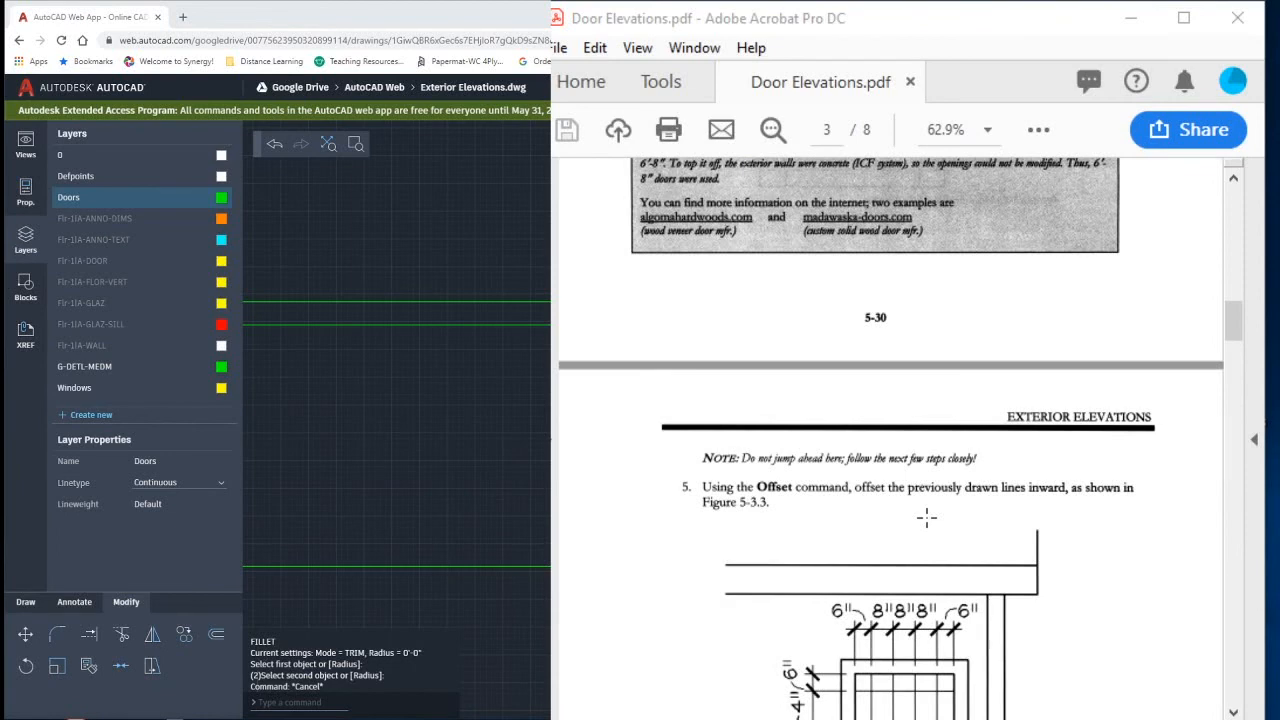
scroll(927, 517, "down", 3)
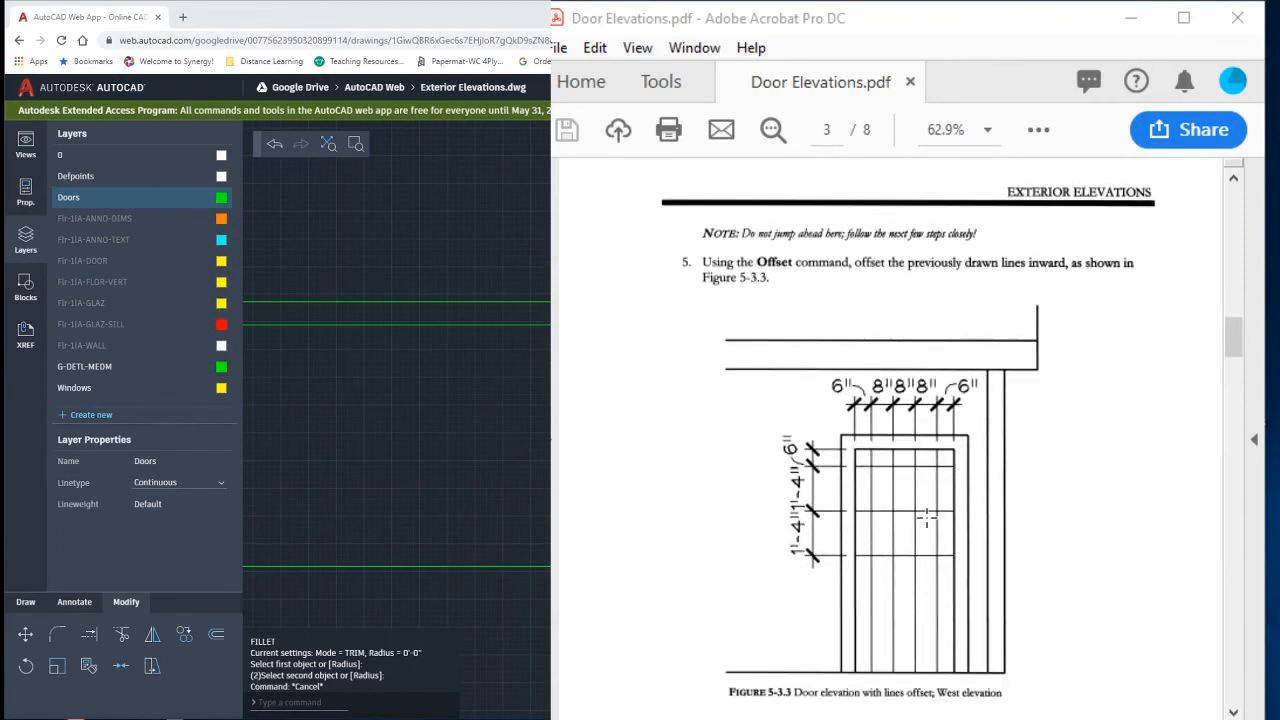
scroll(927, 517, "down", 1)
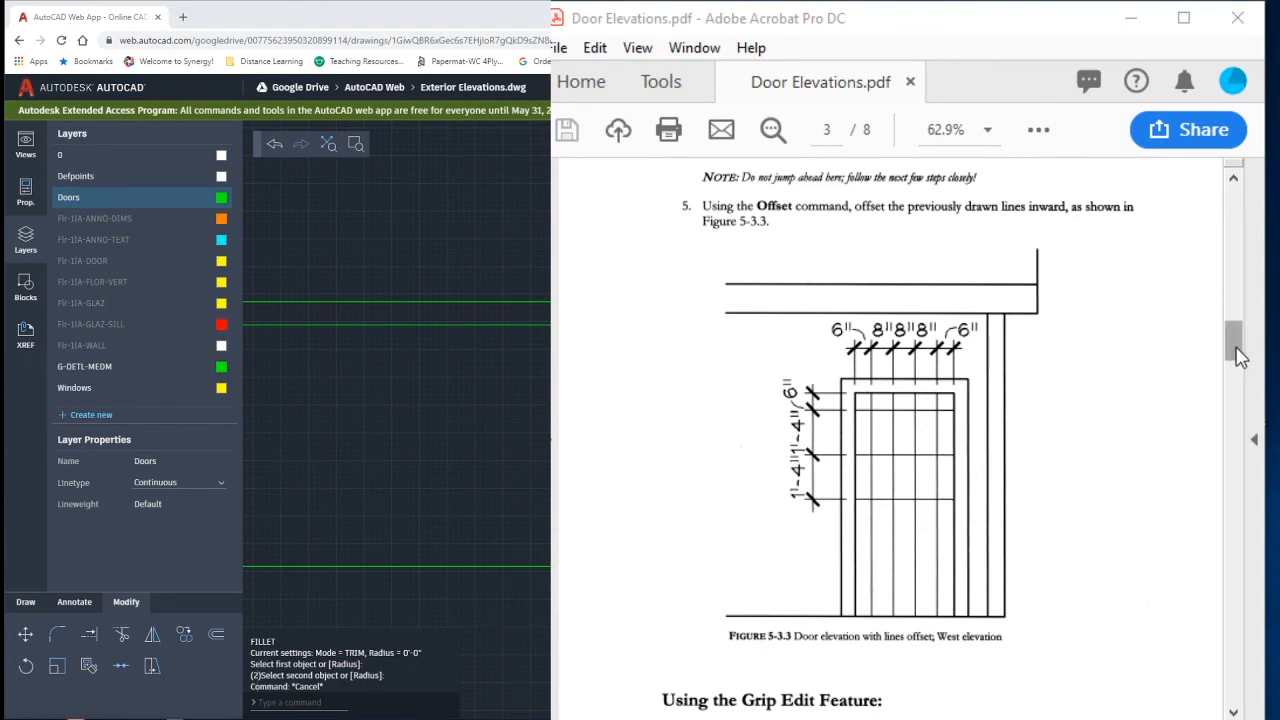
left_click_drag(1237, 355, 1238, 567)
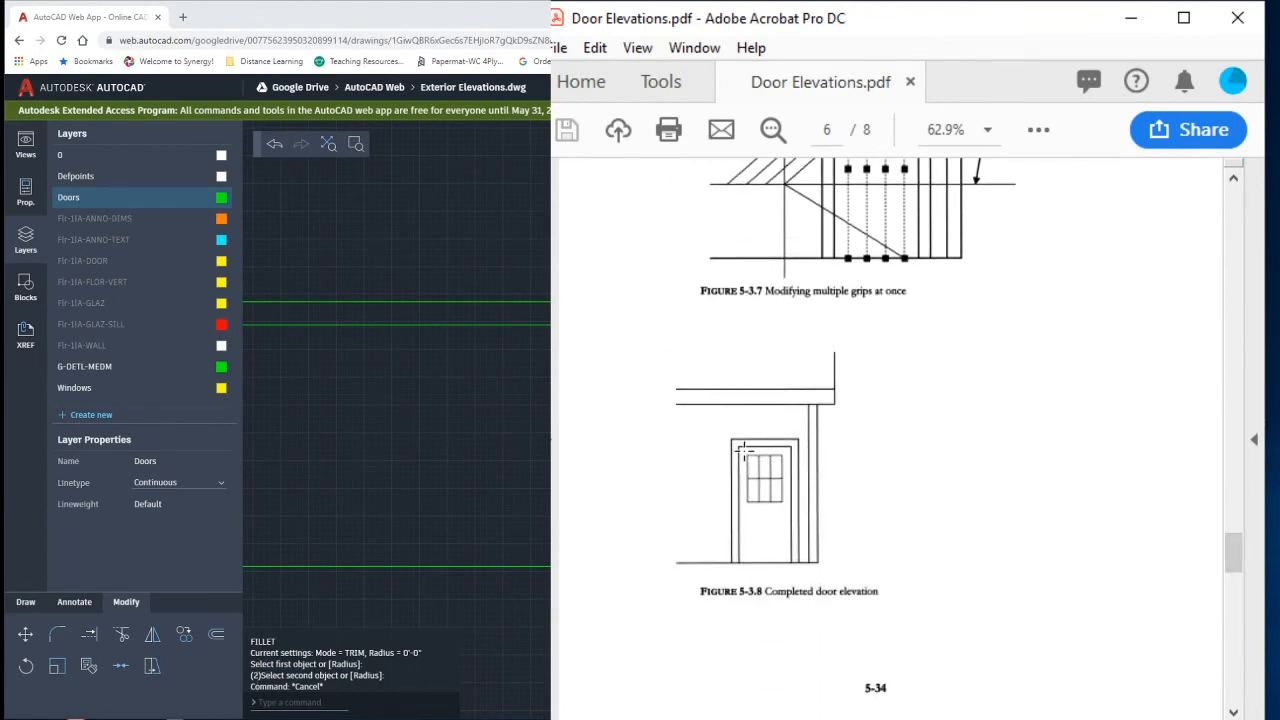
left_click_drag(736, 447, 797, 513)
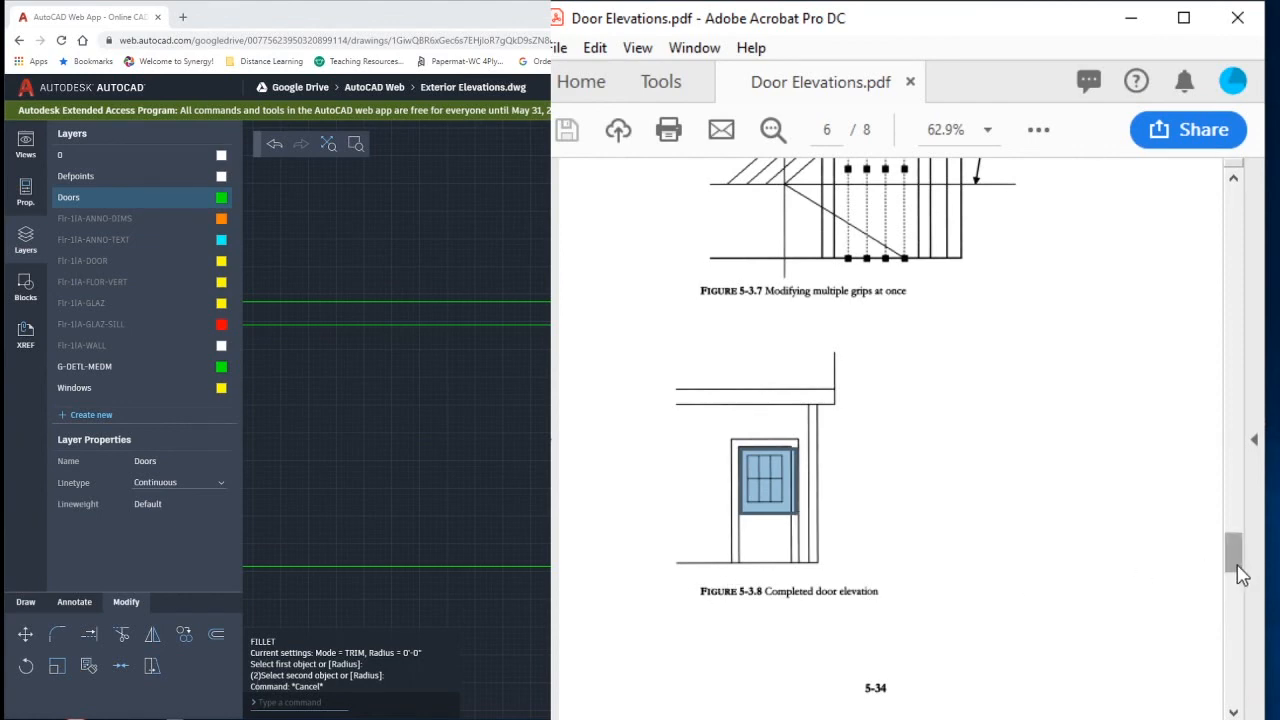
left_click_drag(1238, 575, 1238, 365)
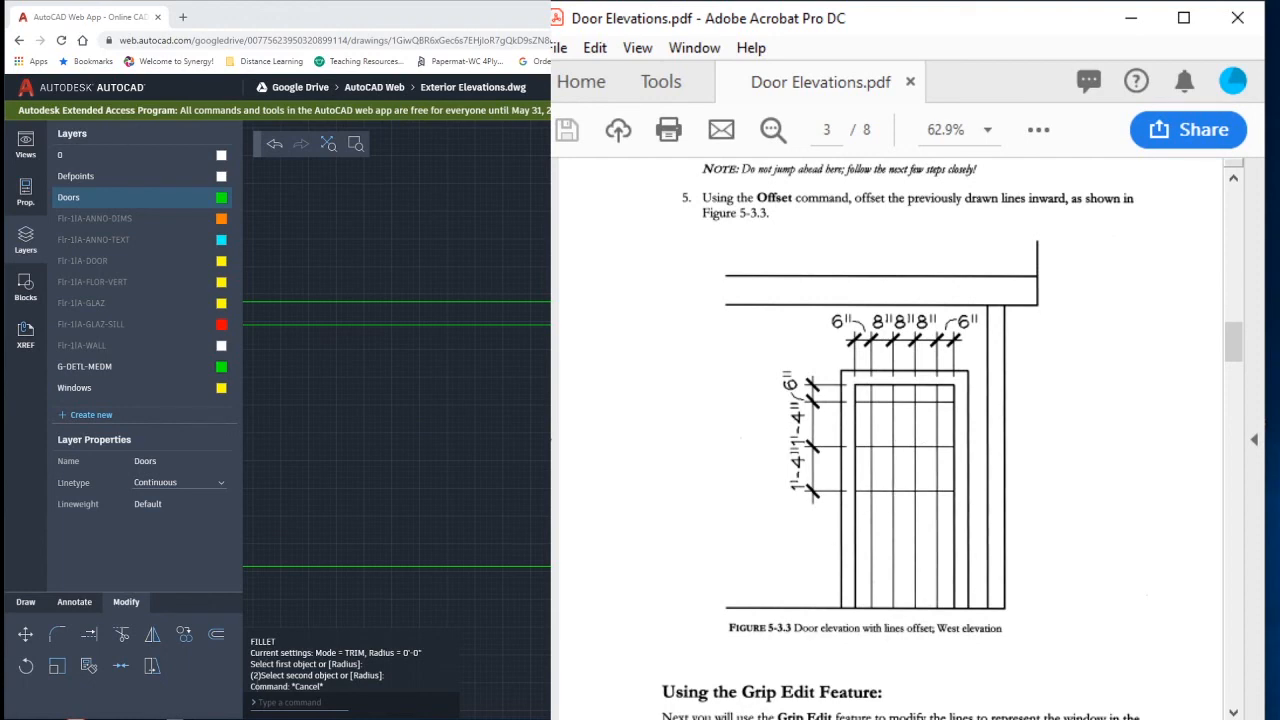
- Switch to the Exterior Elevations.dwg drawing and offset the garage door opening's left edge 6" inward
key("alt+Tab")
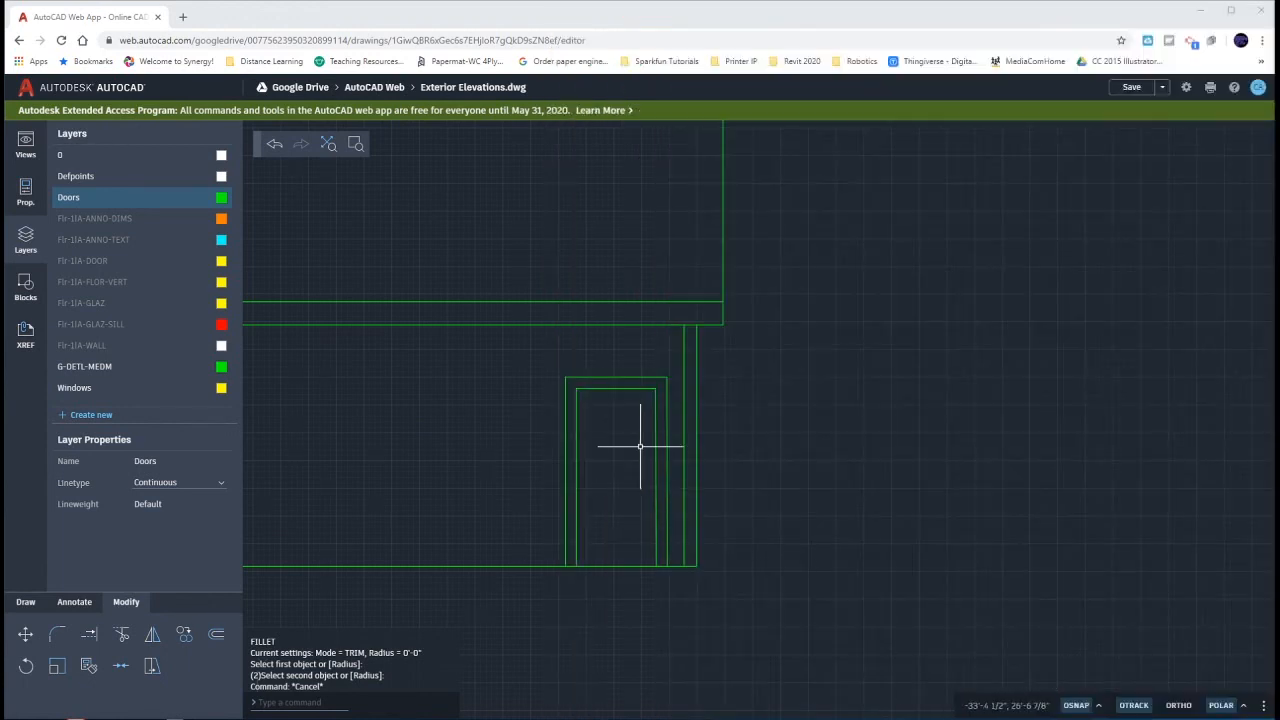
left_click(576, 438)
type("o")
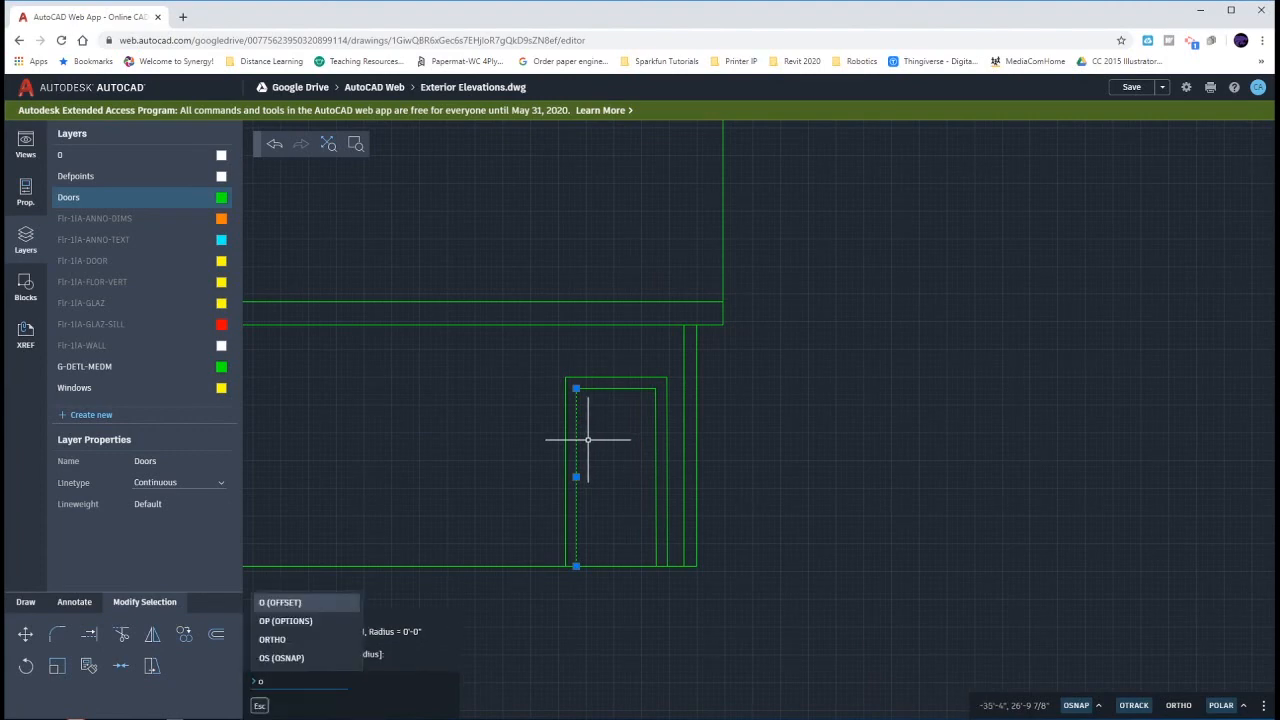
key("Return")
key("Return")
type("6")
key("Return")
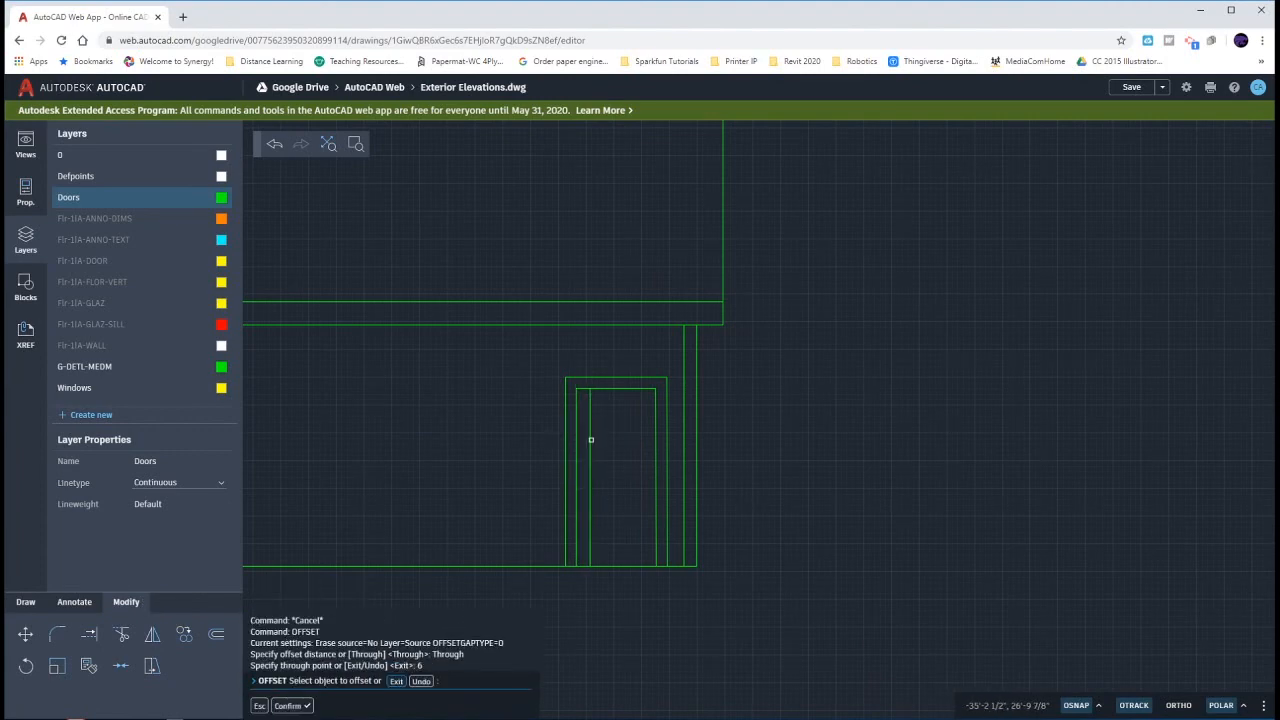
- Offset the new vertical line inside the garage door successively to the right three times at 8" spacing
left_click(590, 437)
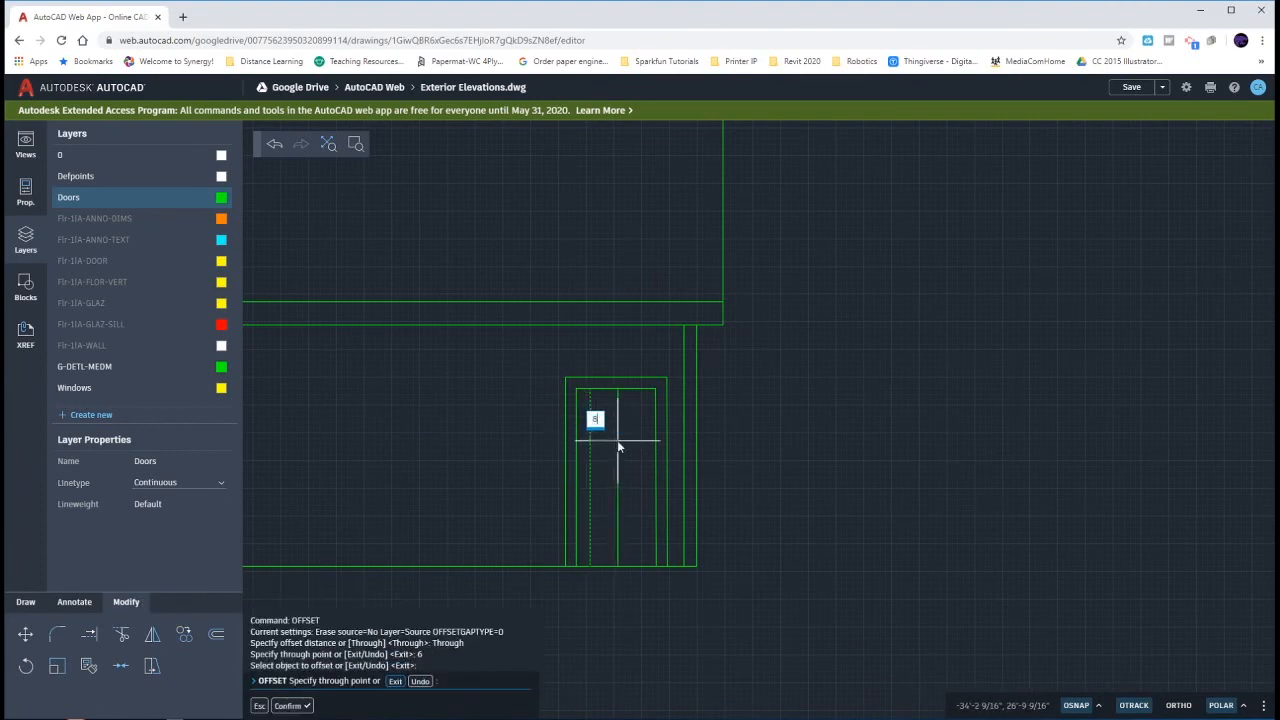
type("8")
key("Return")
left_click(606, 438)
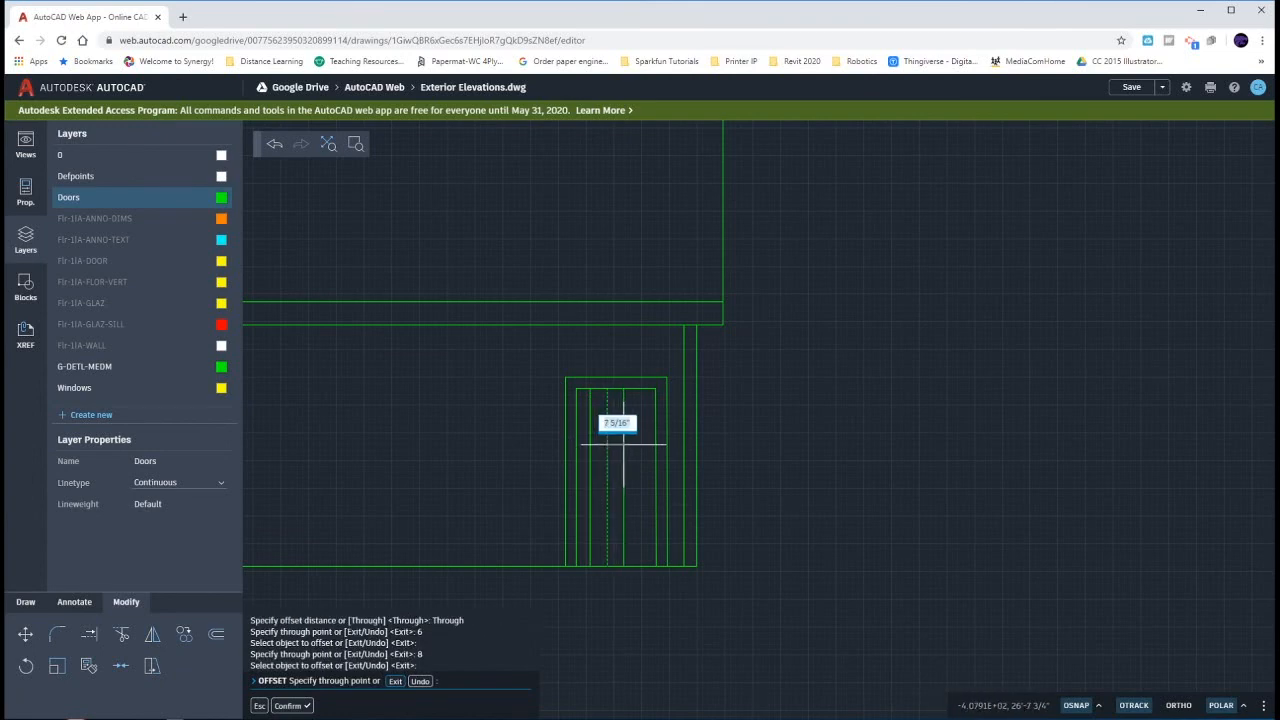
type("8")
key("Return")
left_click(625, 450)
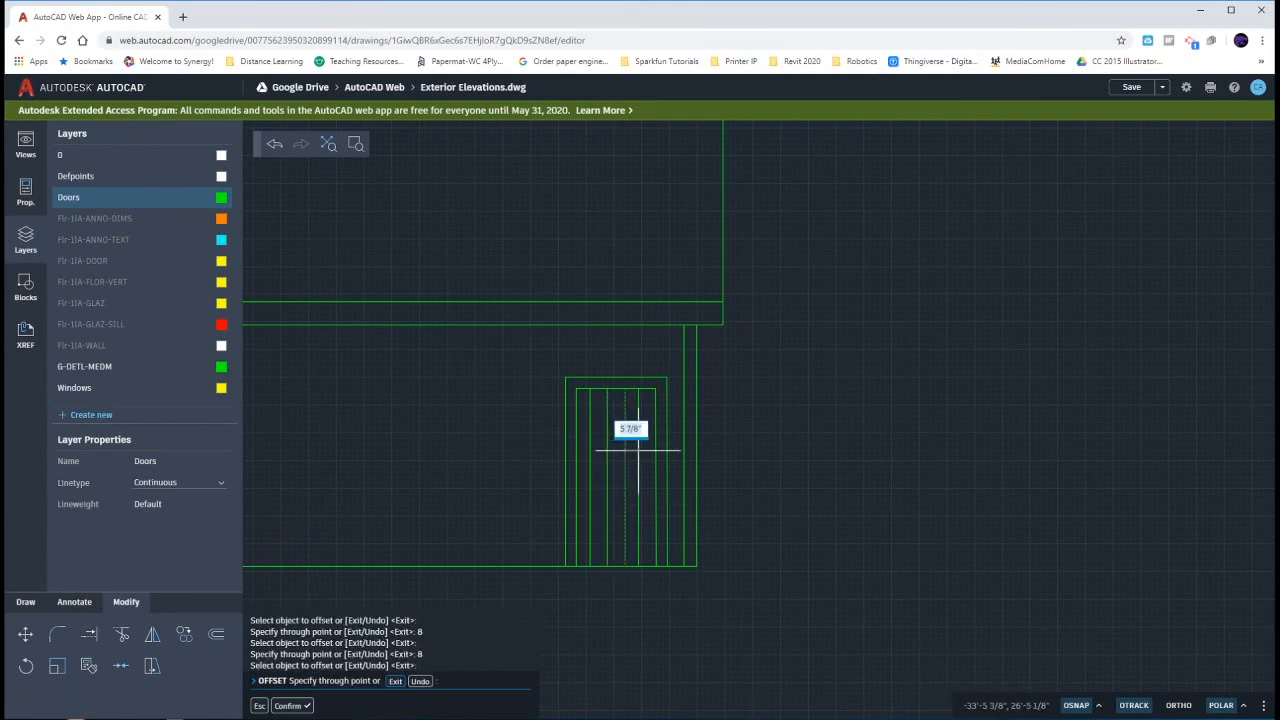
type("8")
key("Return")
key("Escape")
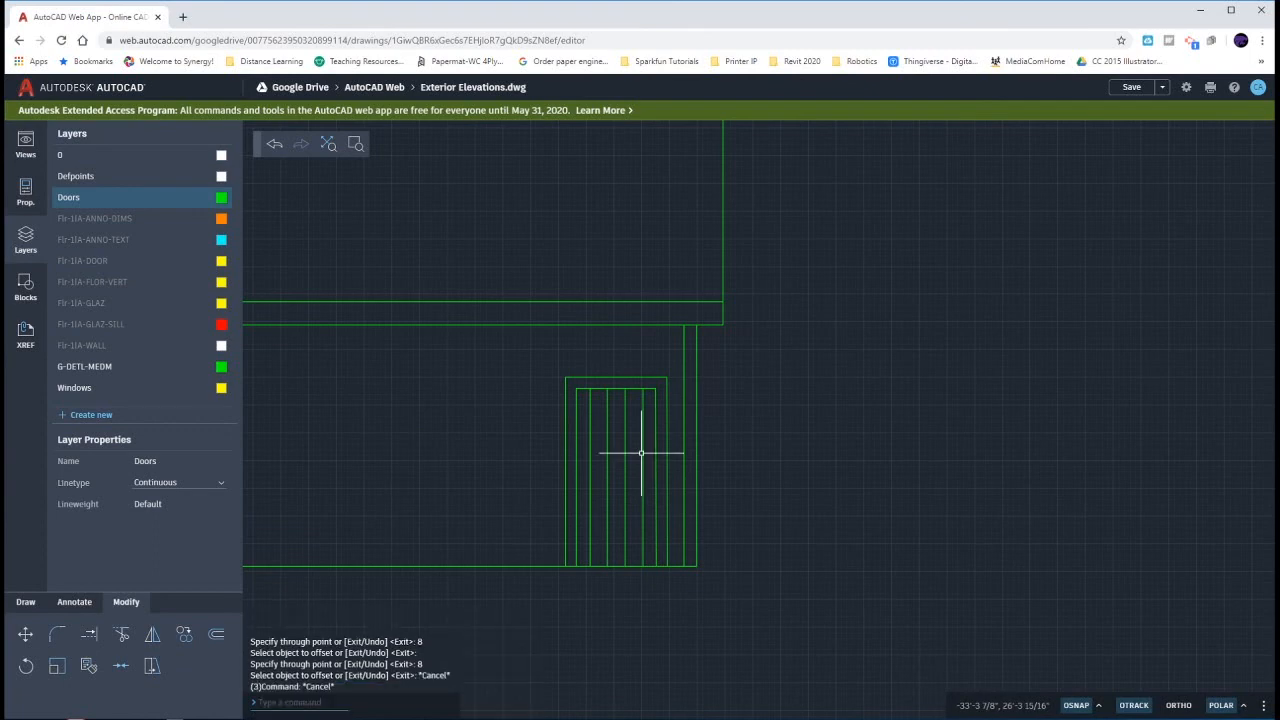
- Offset the garage door opening's top edge 6" downward
left_click(634, 388)
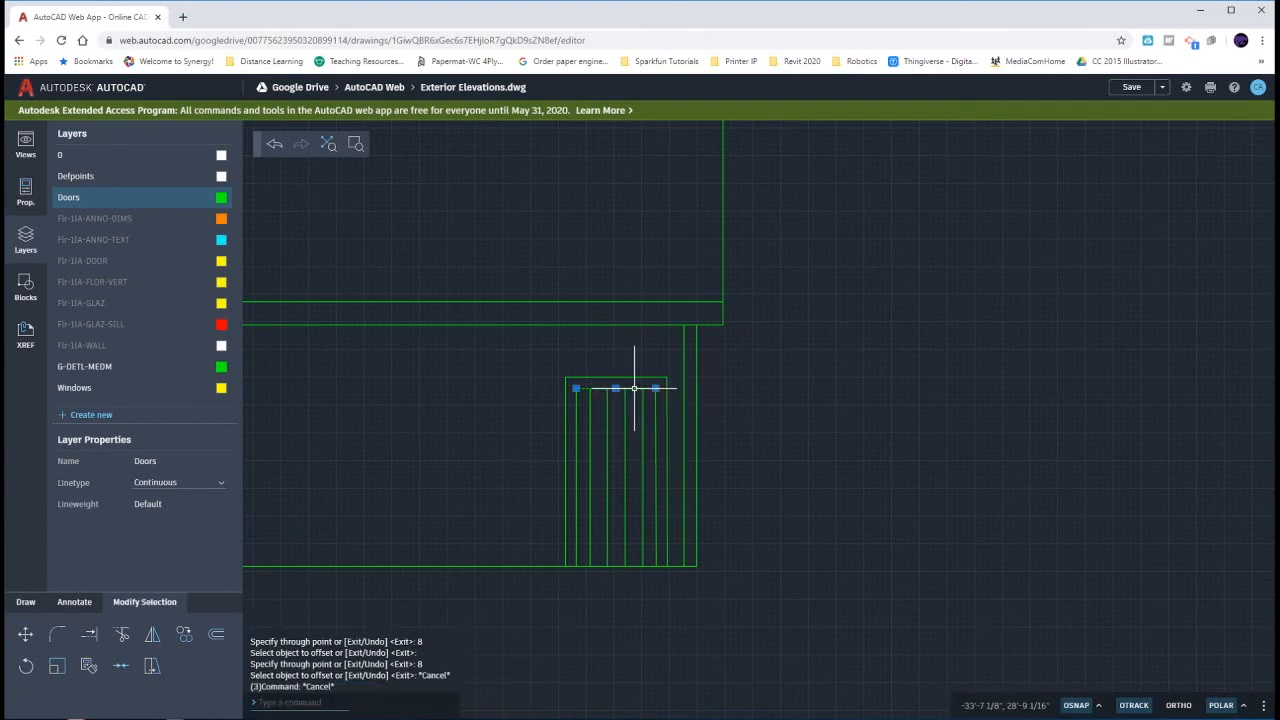
type("o")
key("Return")
key("Return")
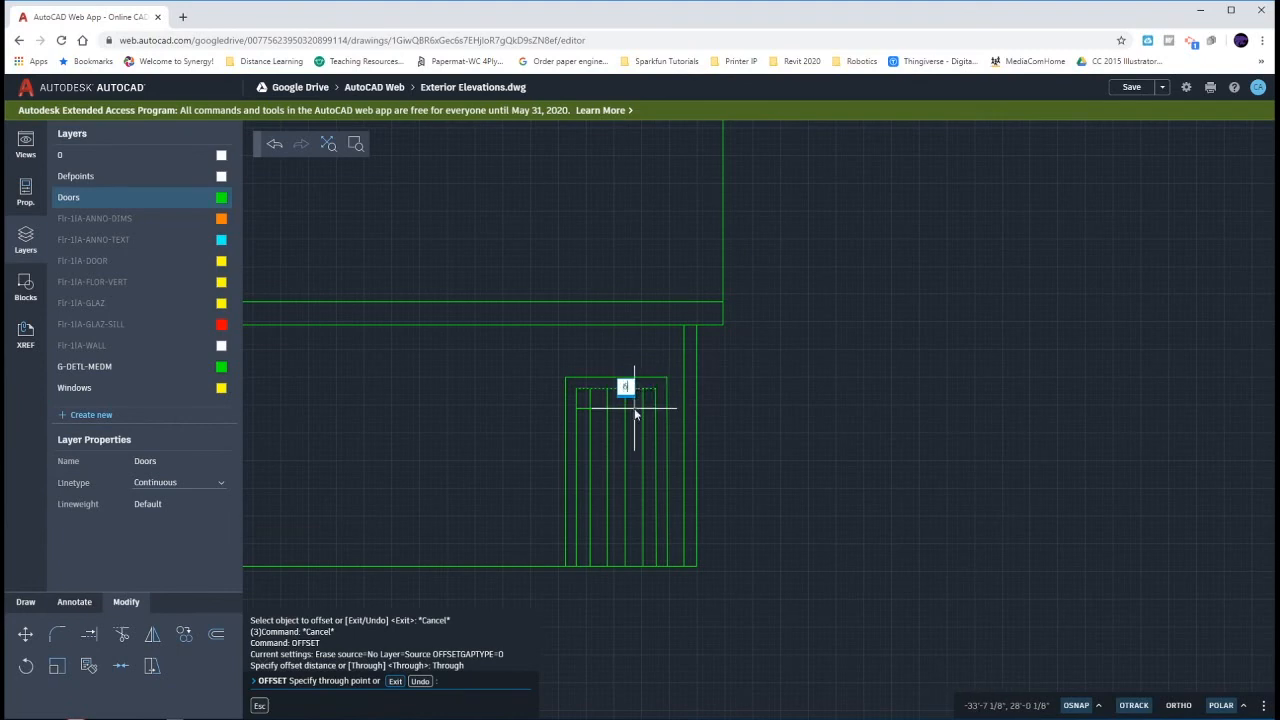
key("Return")
- Offset the new horizontal line inside the garage door successively downward two times at 1'4 spacing
left_click(633, 400)
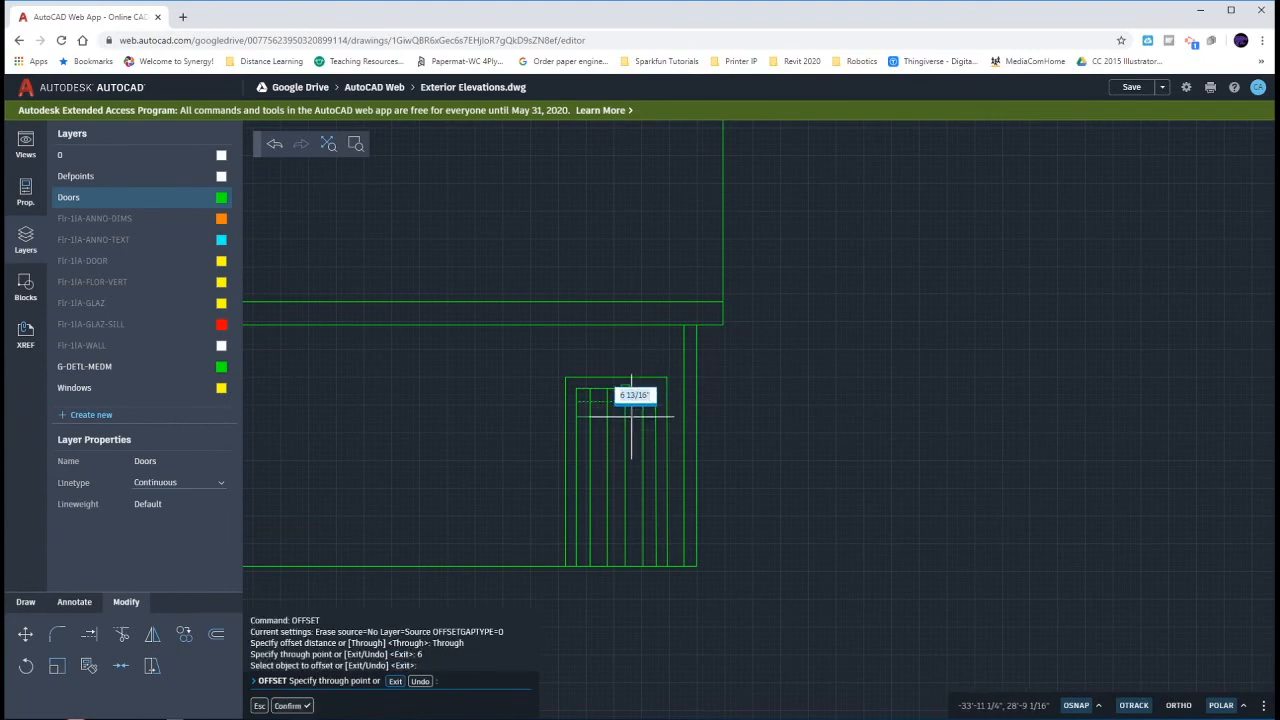
type("1/4")
key("Return")
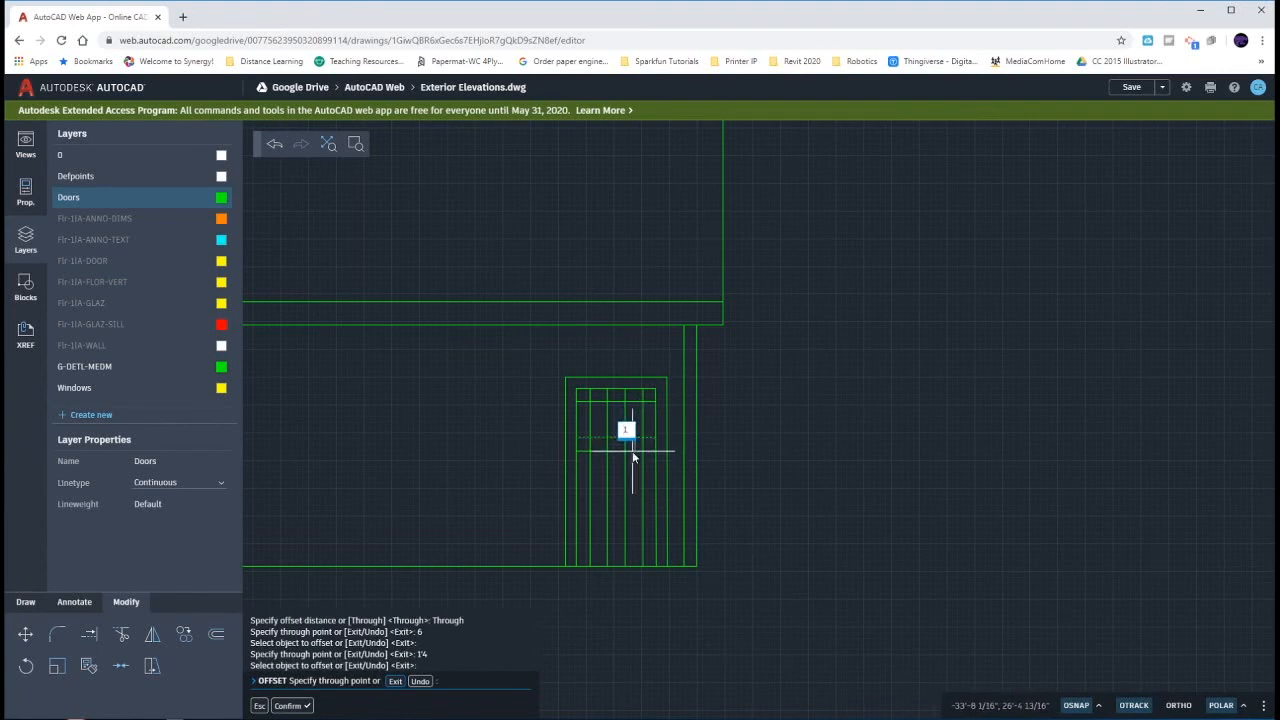
key("Return")
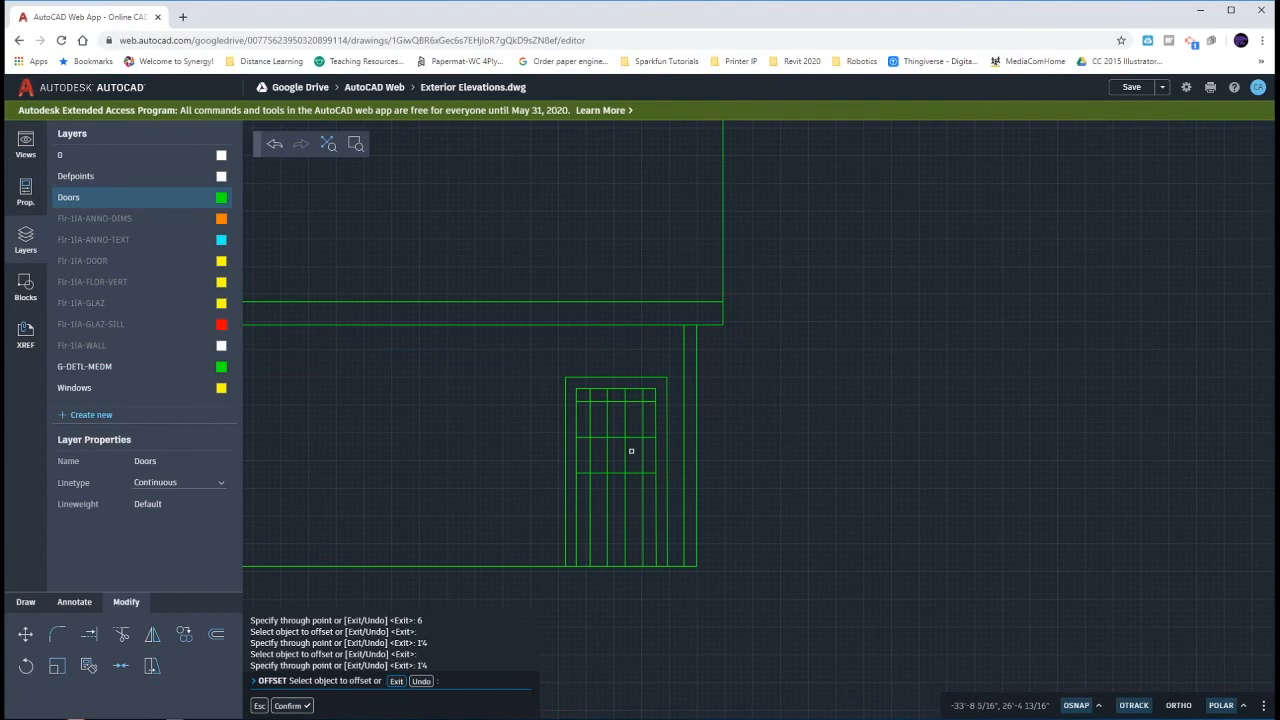
key("Escape")
key("Escape")
key("Escape")
key("Escape")
- Trim the offset lines beyond the window outline, leaving a window three panes wide and two high in the garage door
type("tr")
key("Return")
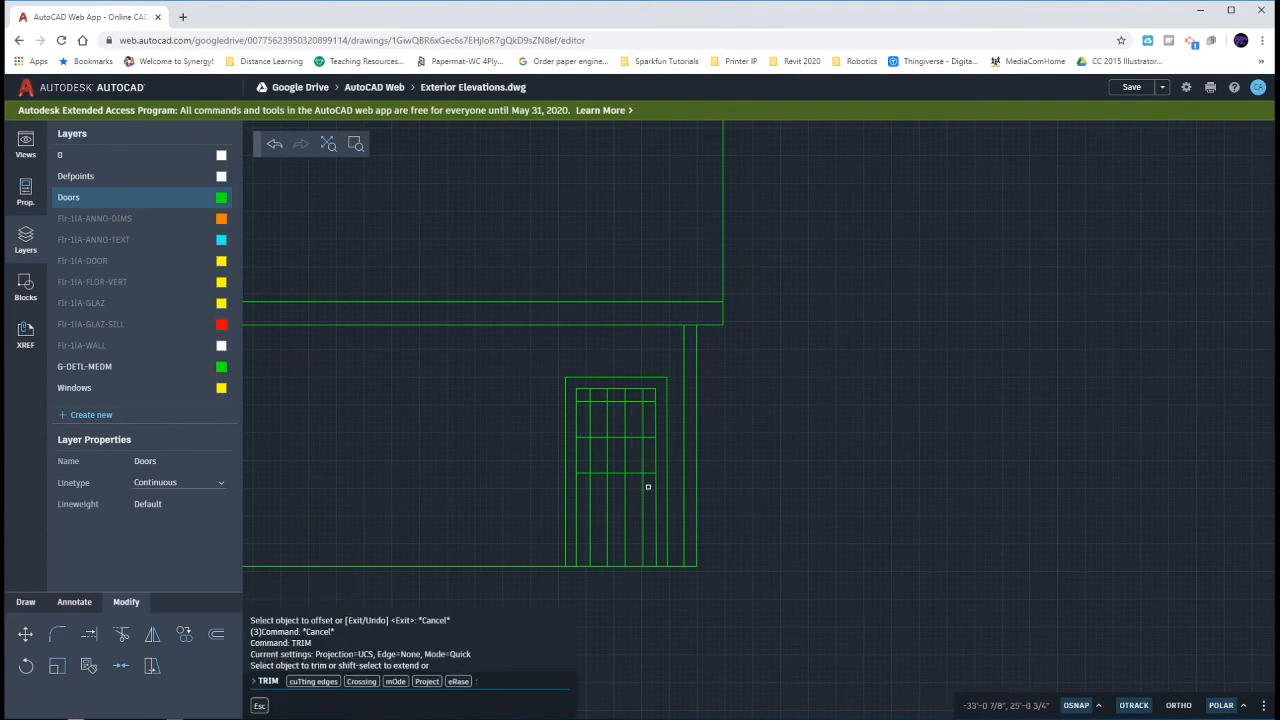
left_click(648, 487)
left_click(587, 490)
left_click(588, 484)
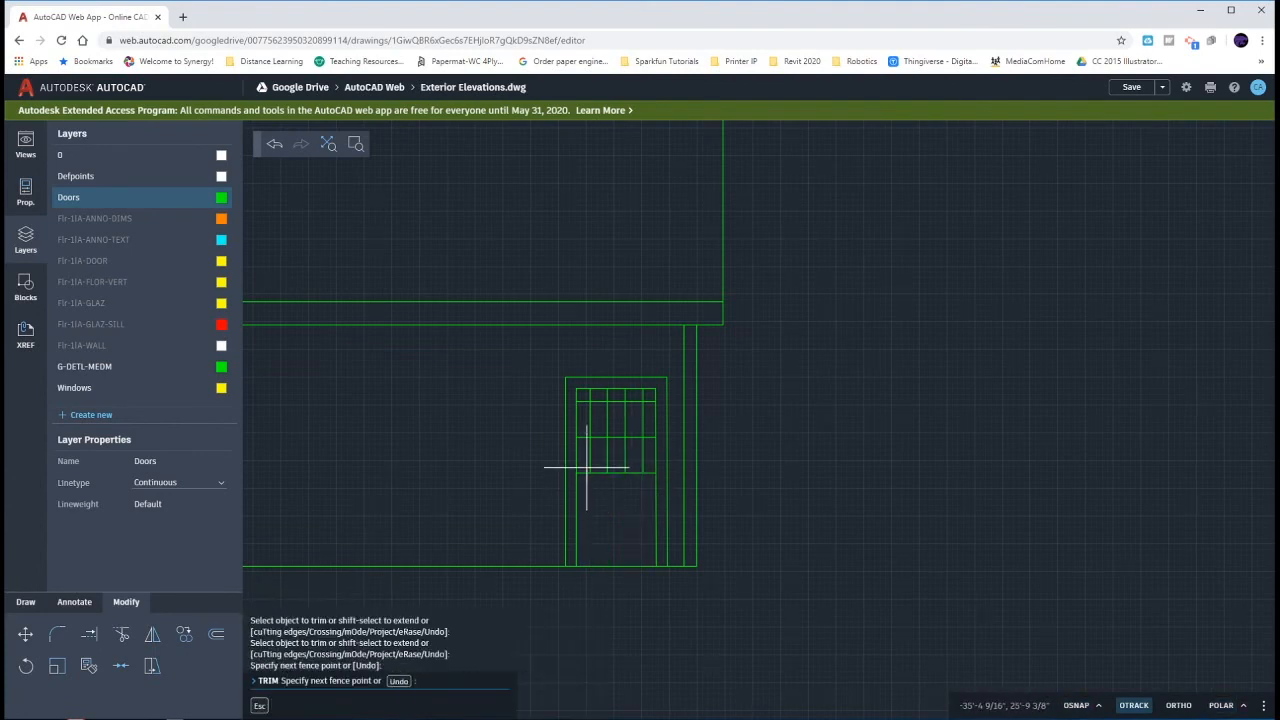
mouse_move(587, 467)
left_mouse_down()
mouse_move(585, 393)
mouse_move(650, 395)
mouse_move(648, 486)
left_mouse_up()
key("Escape")
key("Escape")
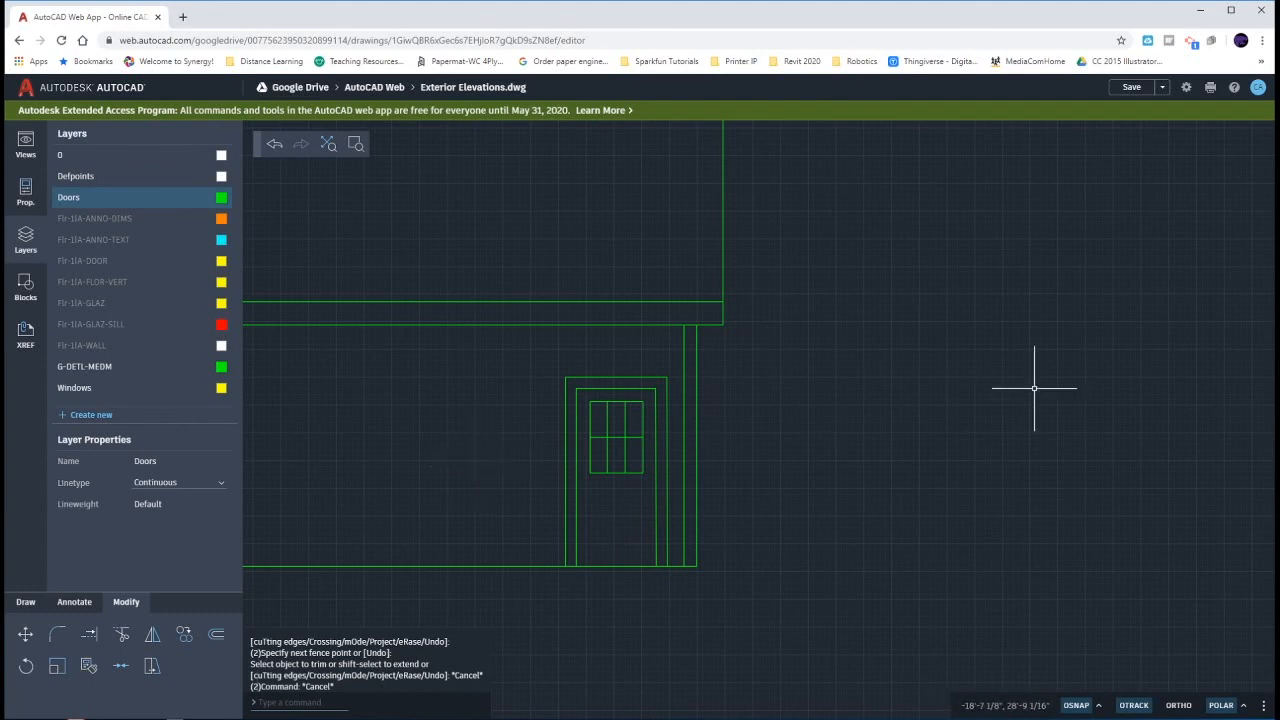
- Switch to Door Elevations.pdf and examine Figure 5-3.10 for the front door on the south elevation
key("alt+Tab")
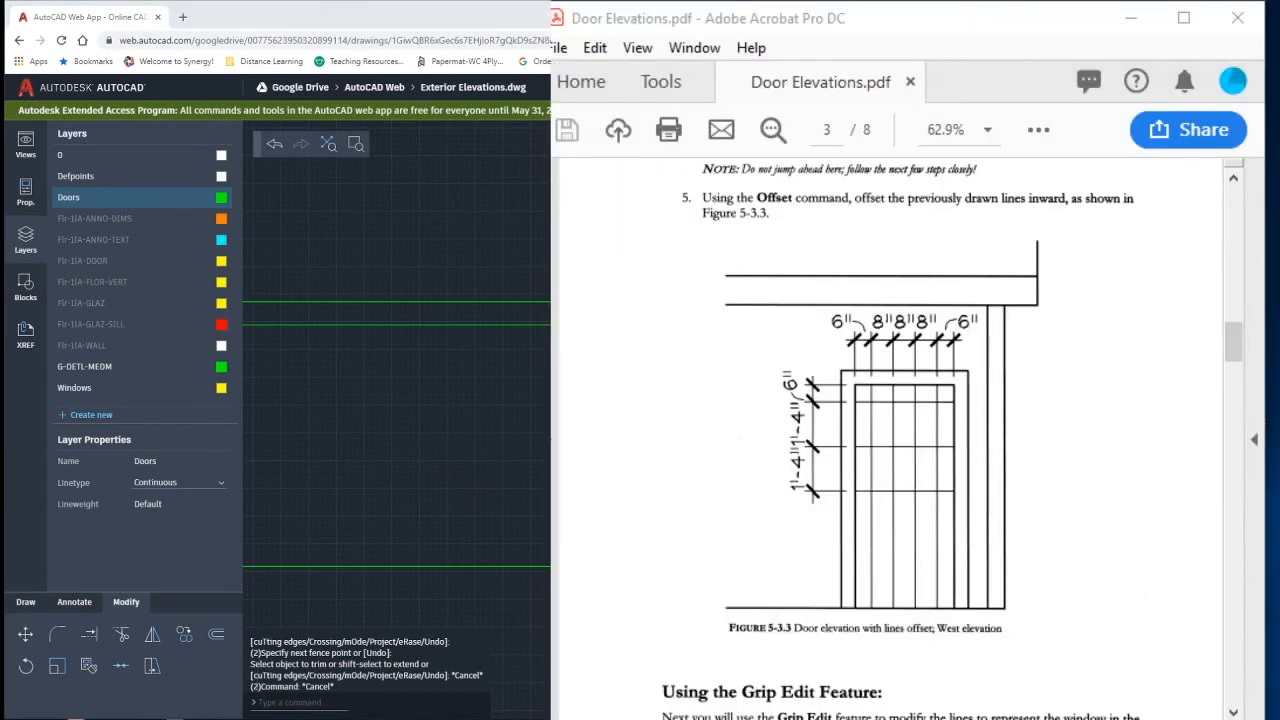
scroll(904, 491, "down", 3)
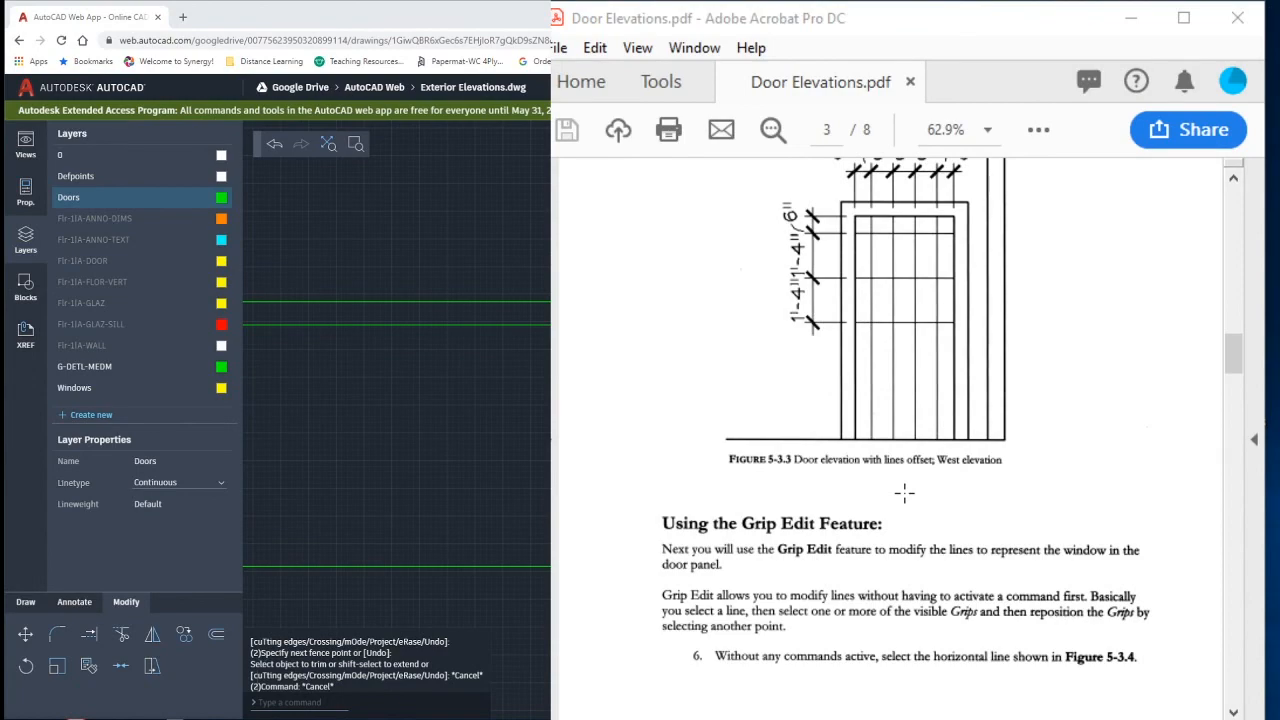
scroll(904, 491, "down", 15)
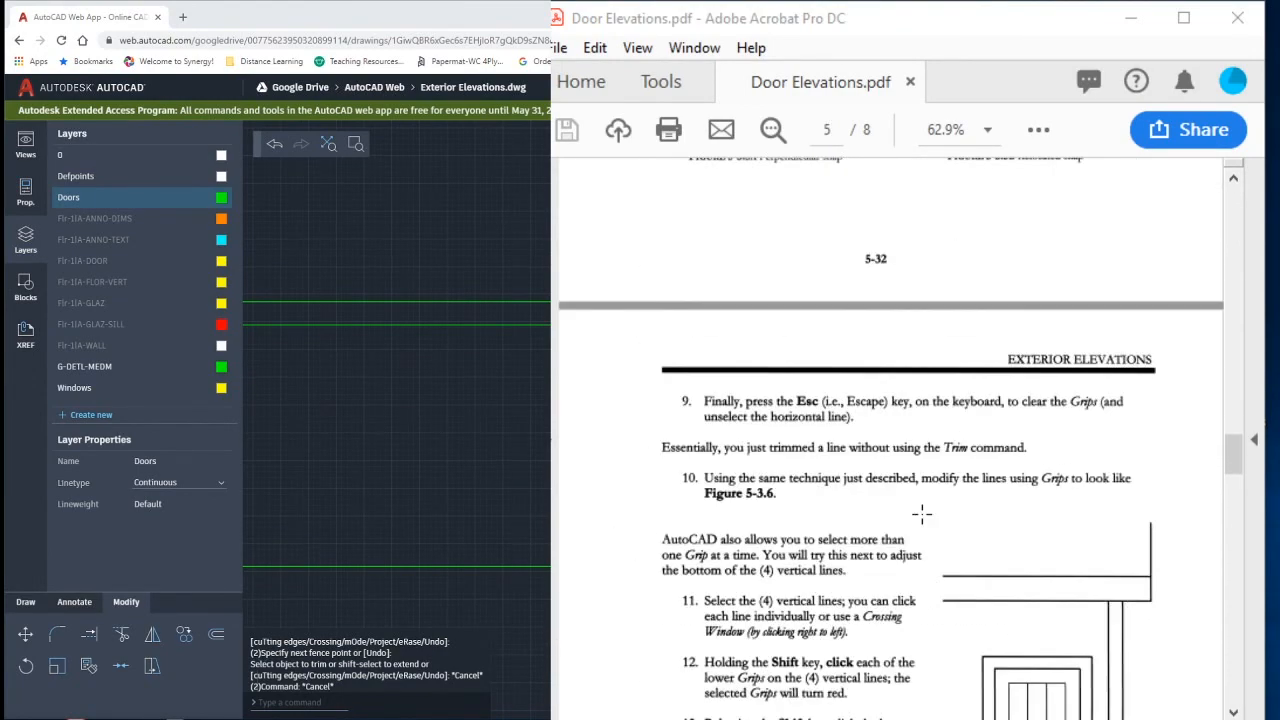
scroll(922, 514, "down", 15)
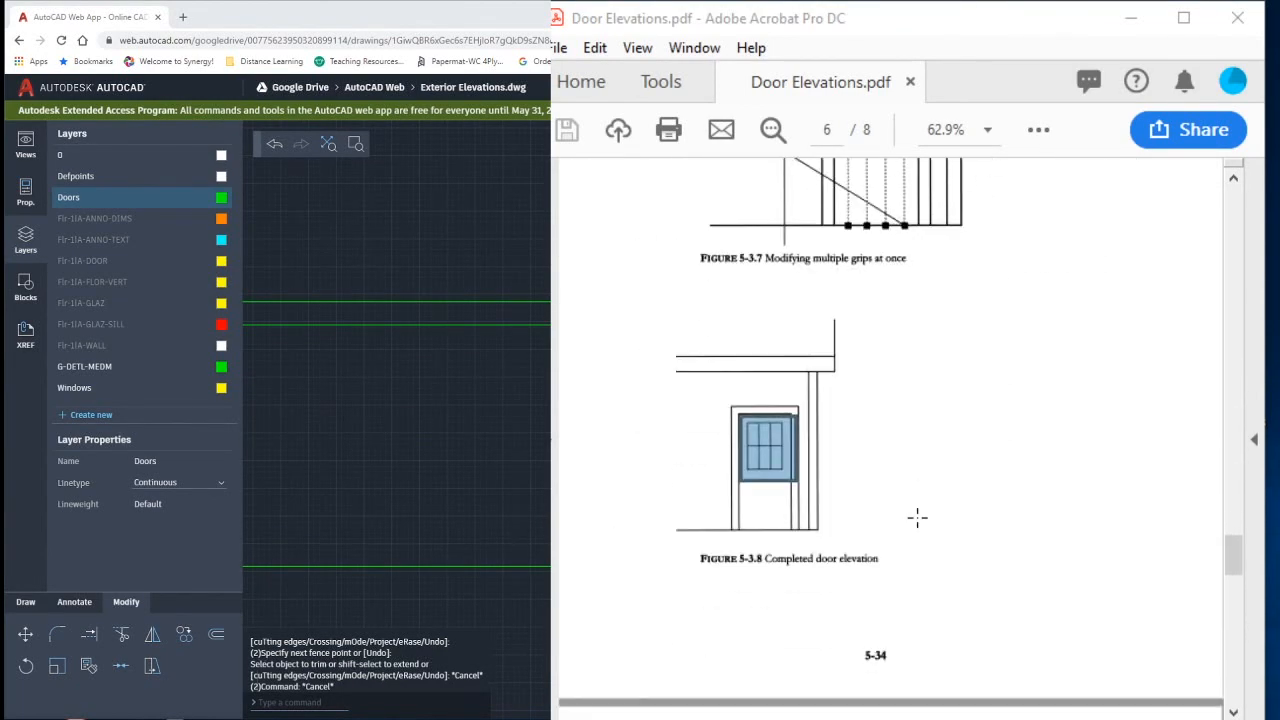
scroll(917, 517, "down", 12)
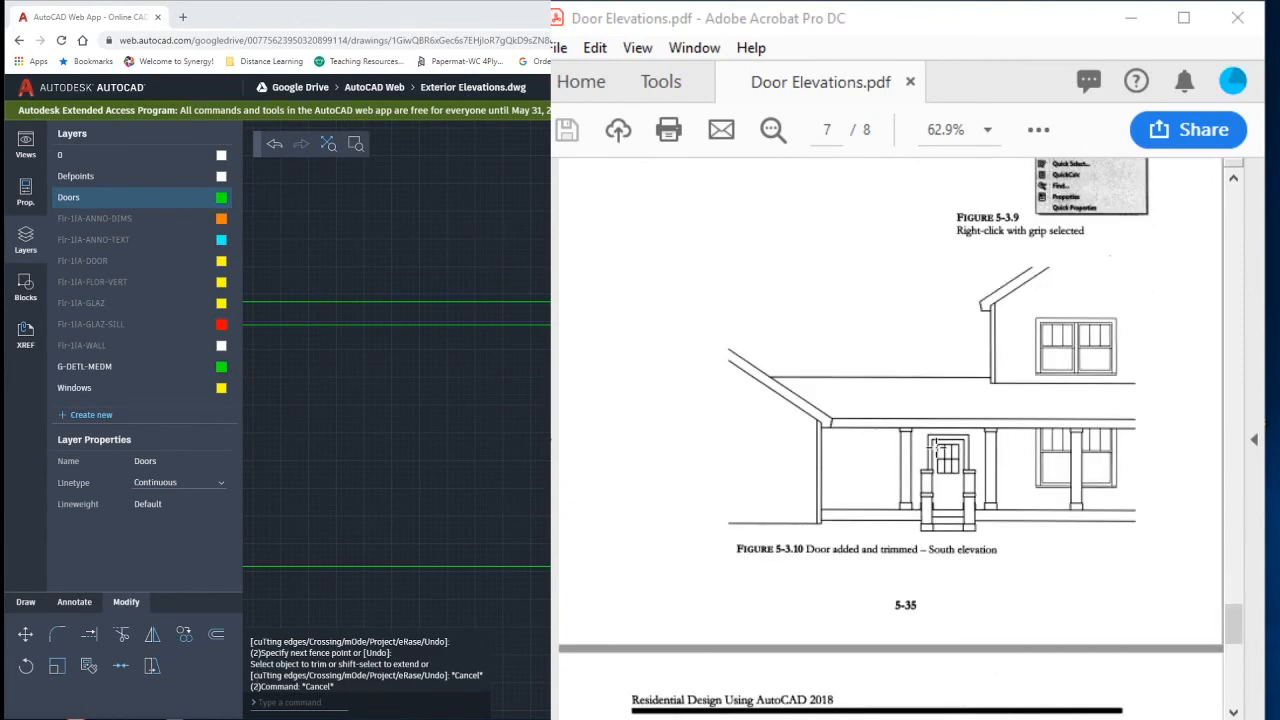
left_click_drag(908, 410, 1000, 548)
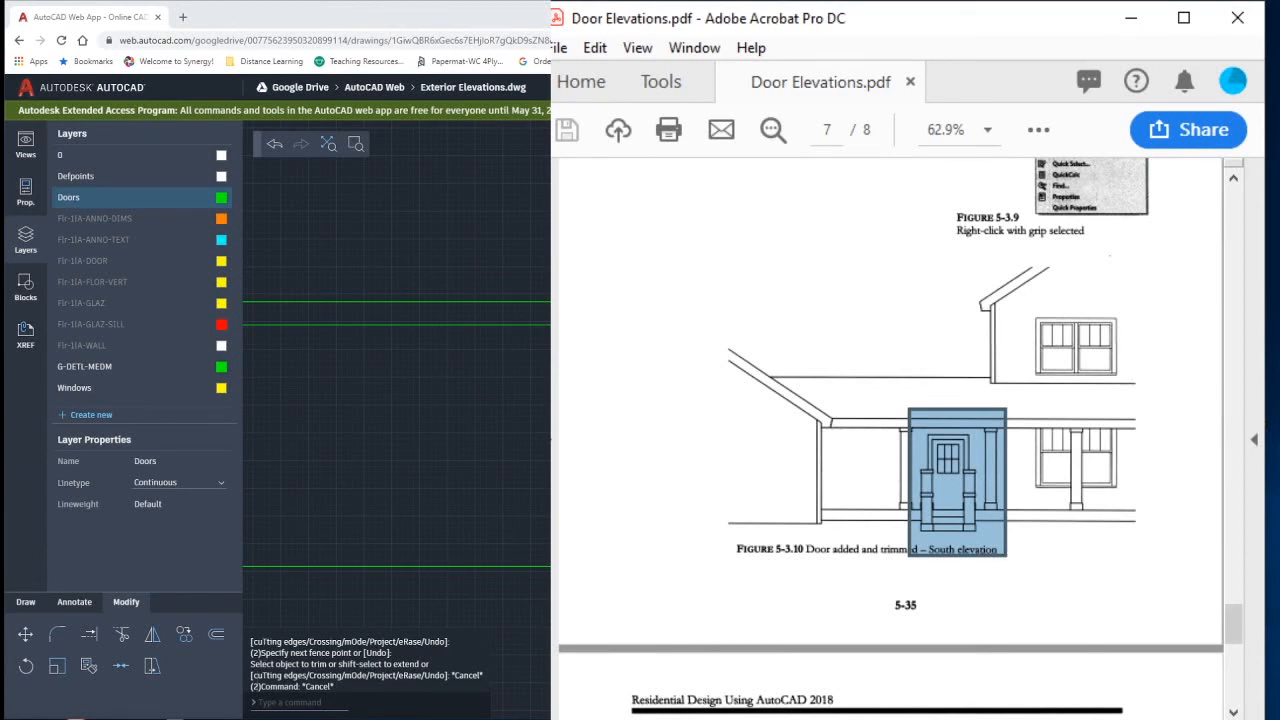
- Switch back to Exterior Elevations.dwg and draw a line across the mud room's exterior door opening in the floor plan
key("alt+Tab")
scroll(630, 480, "down", 5)
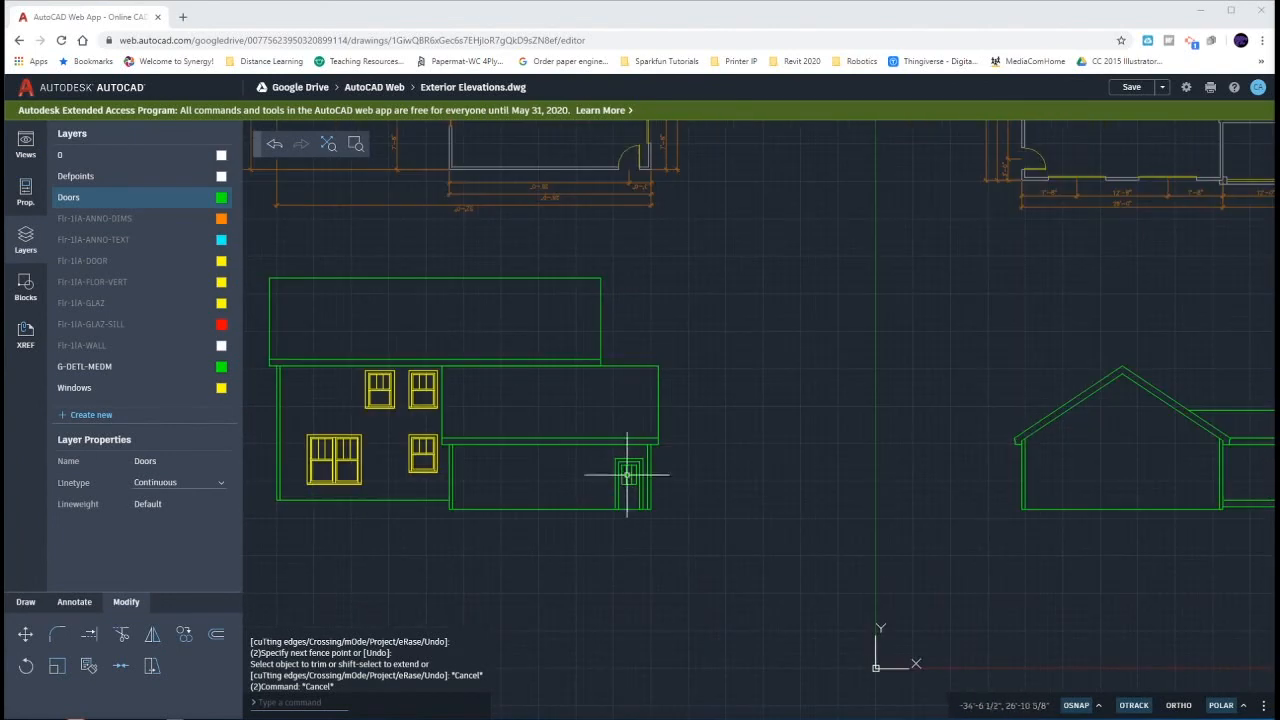
middle_click_drag(829, 486, 655, 485)
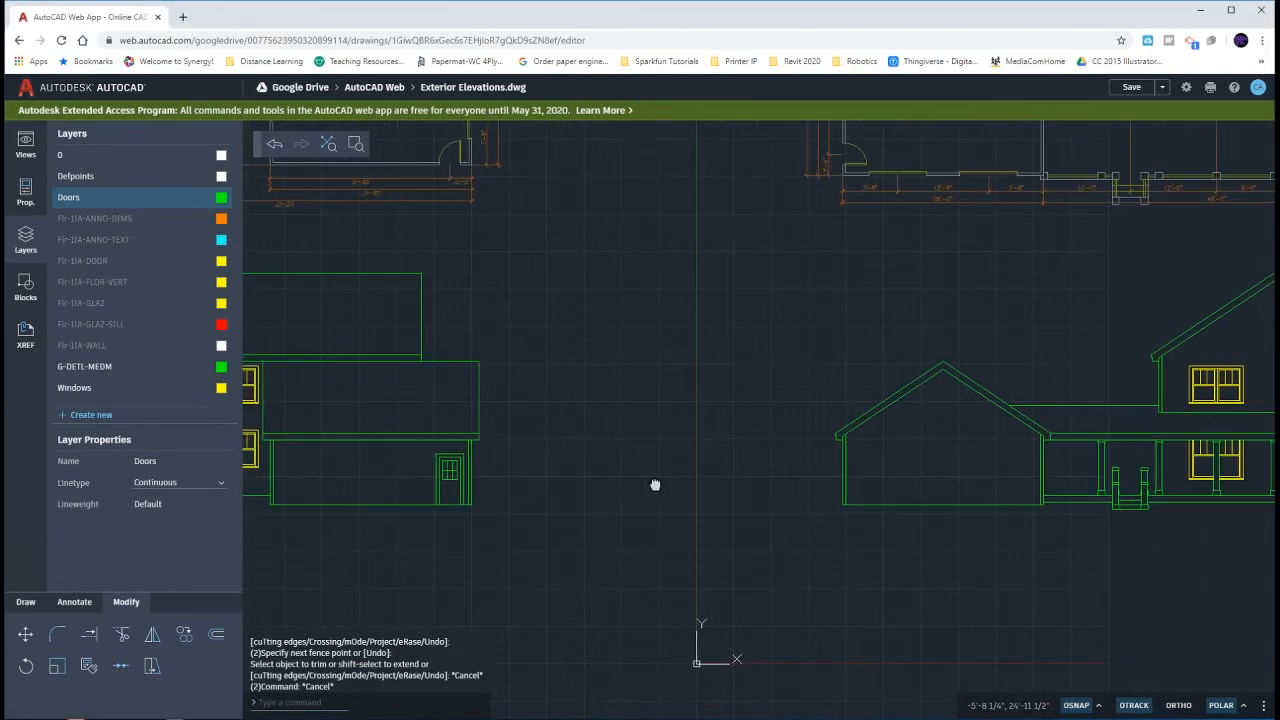
scroll(655, 485, "down", 1)
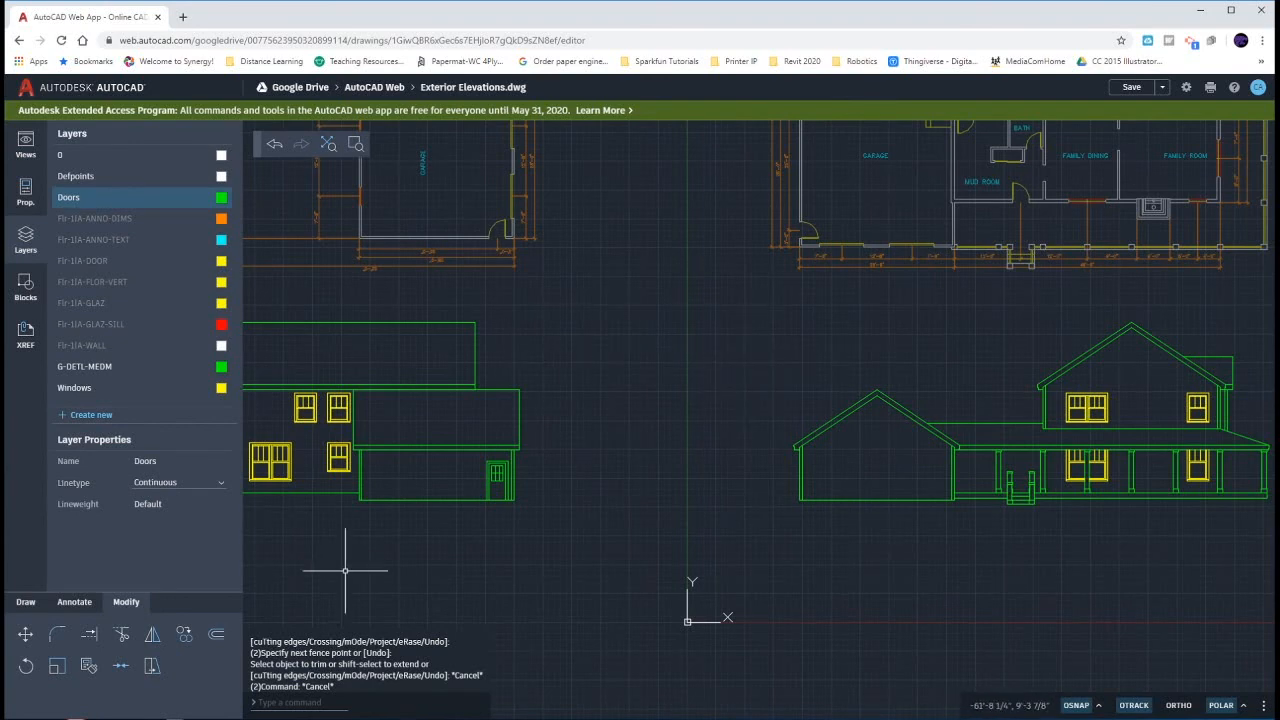
left_click(26, 604)
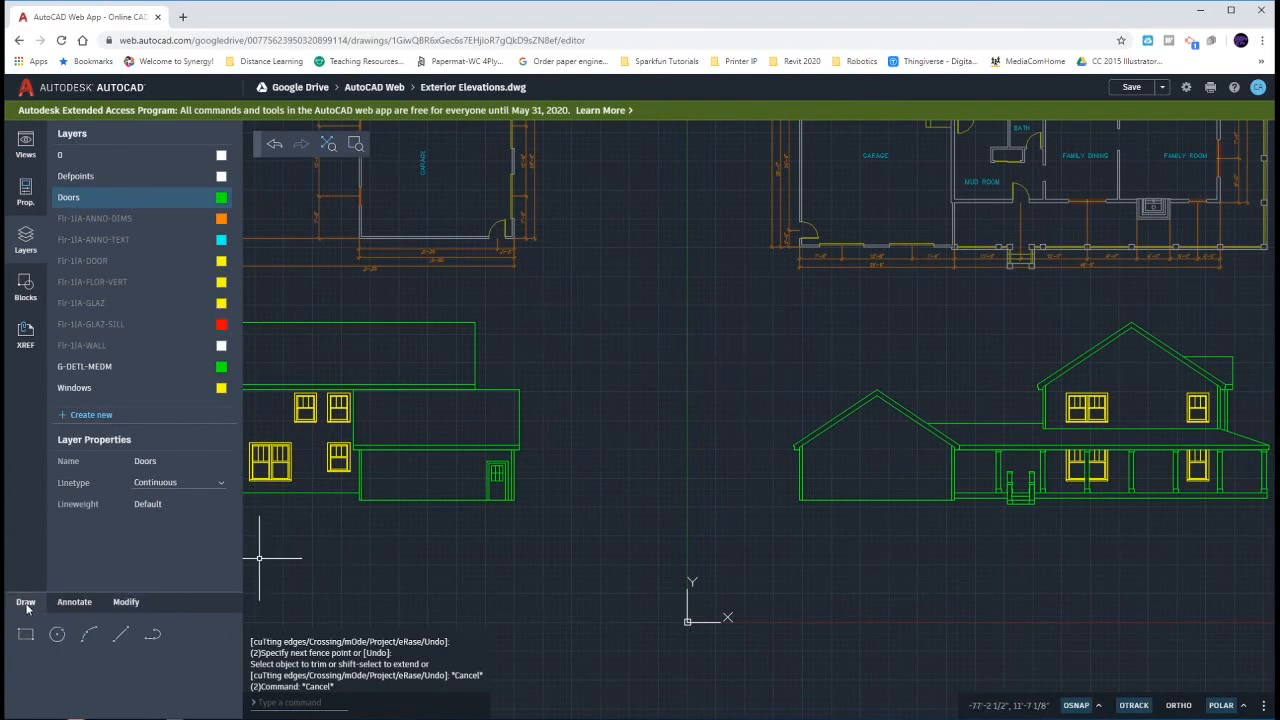
left_click(121, 634)
scroll(1040, 222, "up", 6)
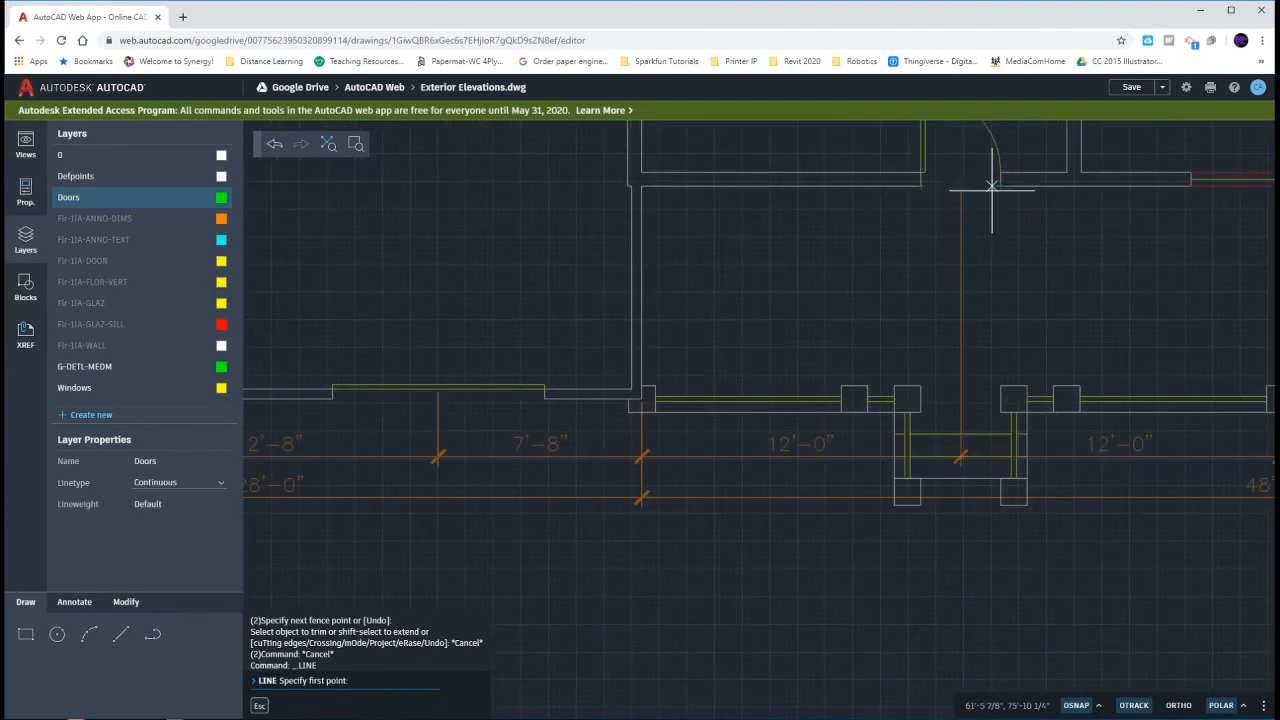
left_click(922, 186)
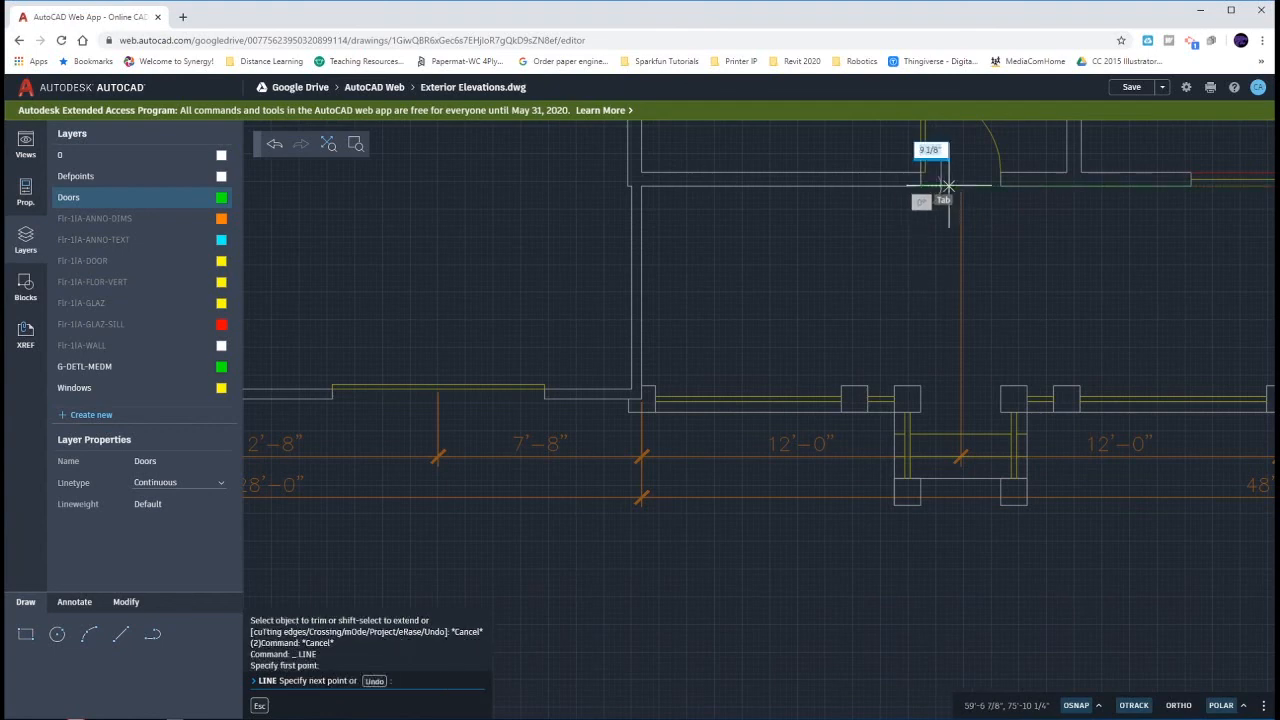
left_click(1000, 186)
key("Return")
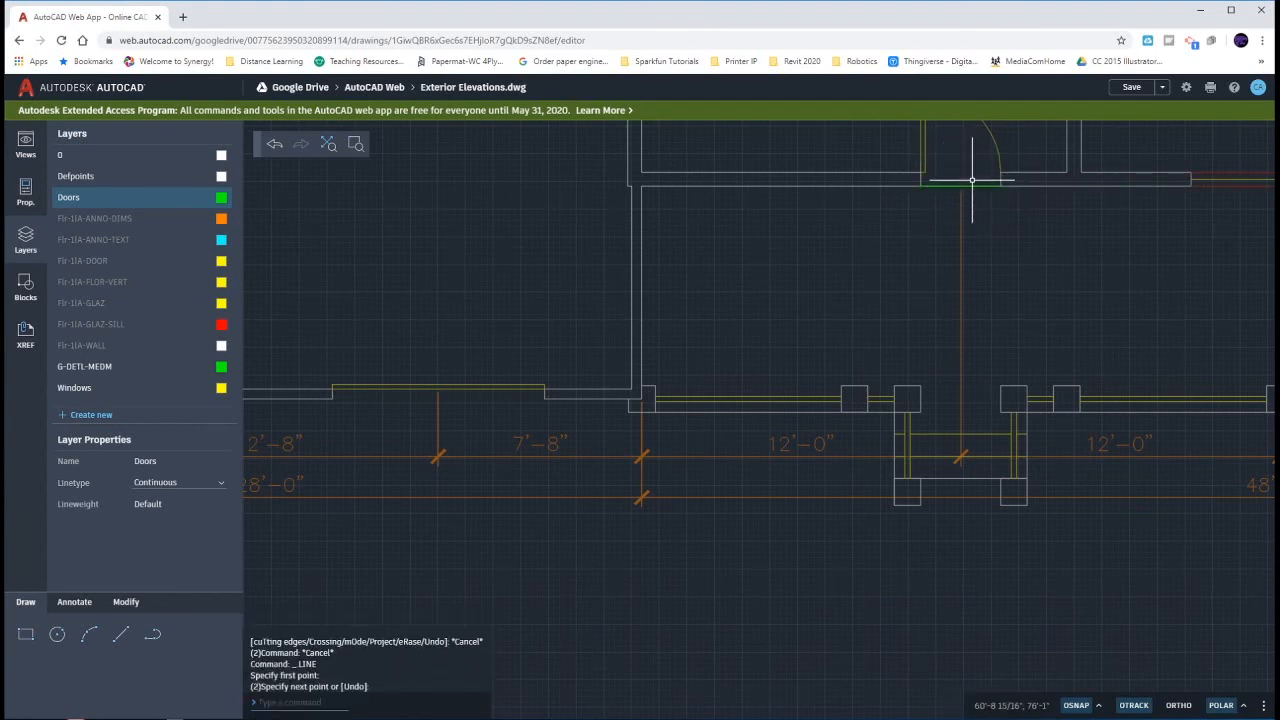
- Draw a vertical line from the midpoint of the door opening line down past the porch steps of the south elevation
key("Return")
right_click(961, 186)
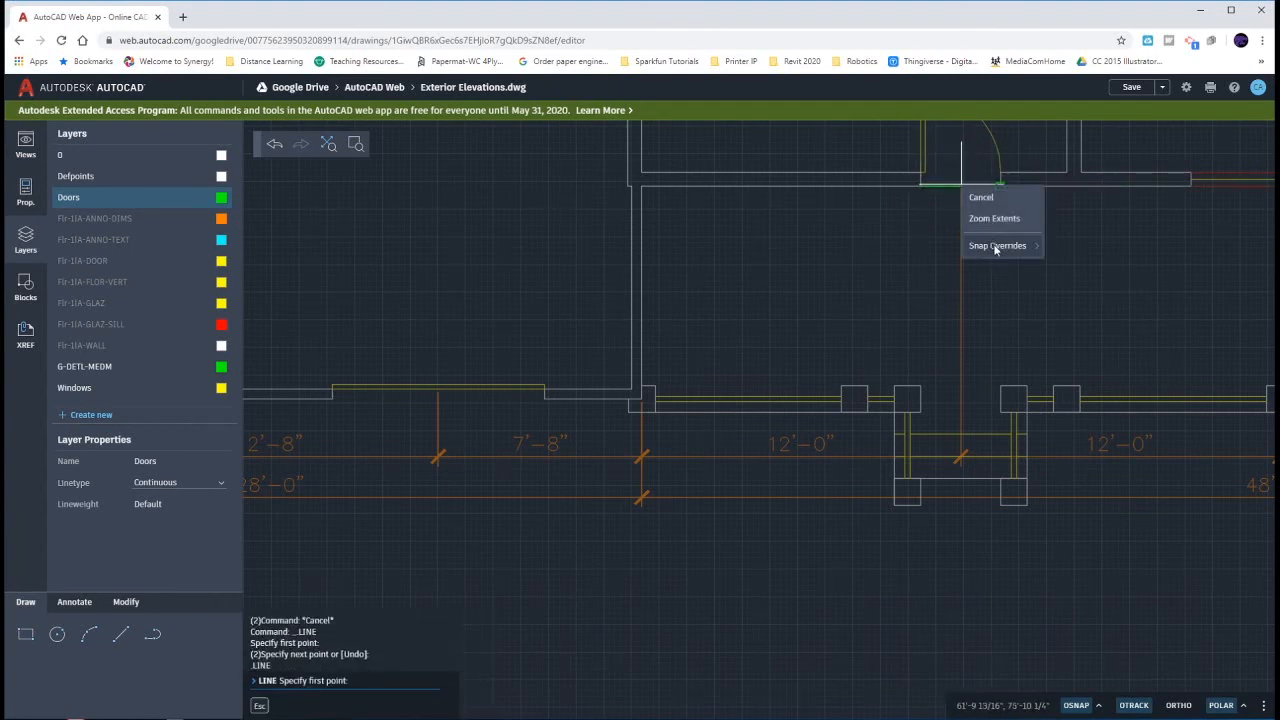
mouse_move(995, 247)
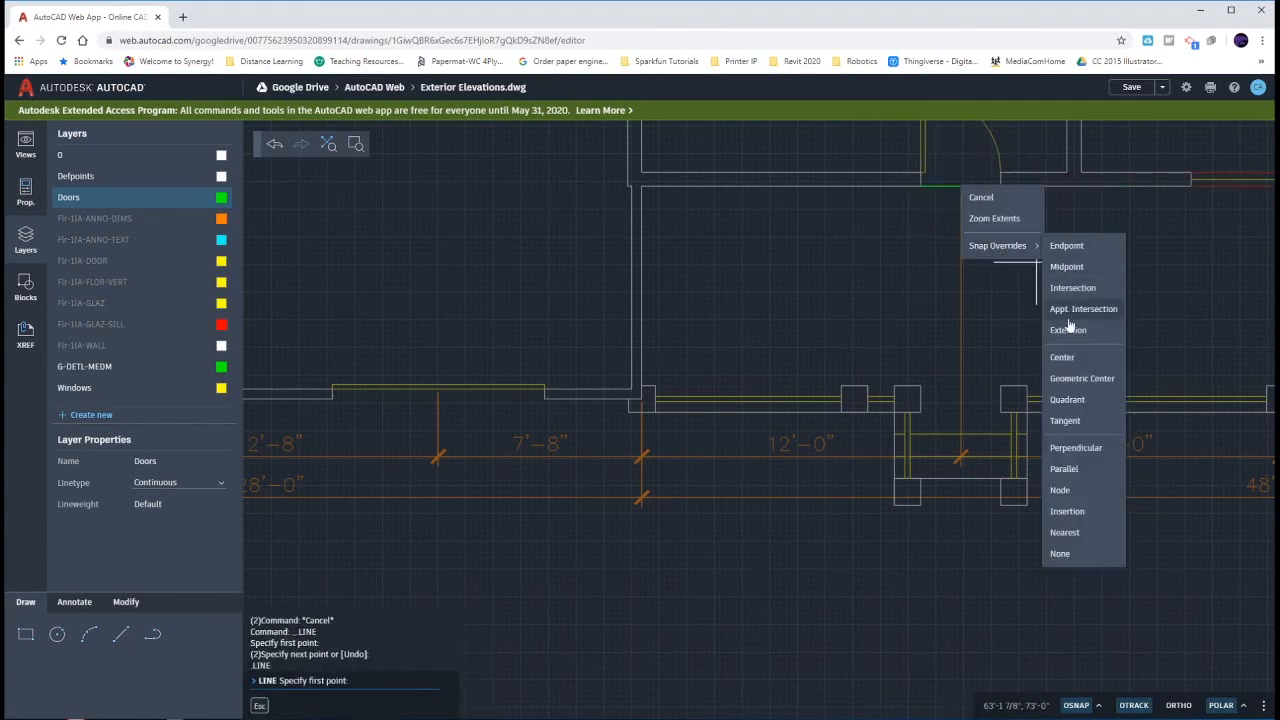
left_click(1066, 266)
left_click(935, 183)
scroll(960, 183, "down", 1)
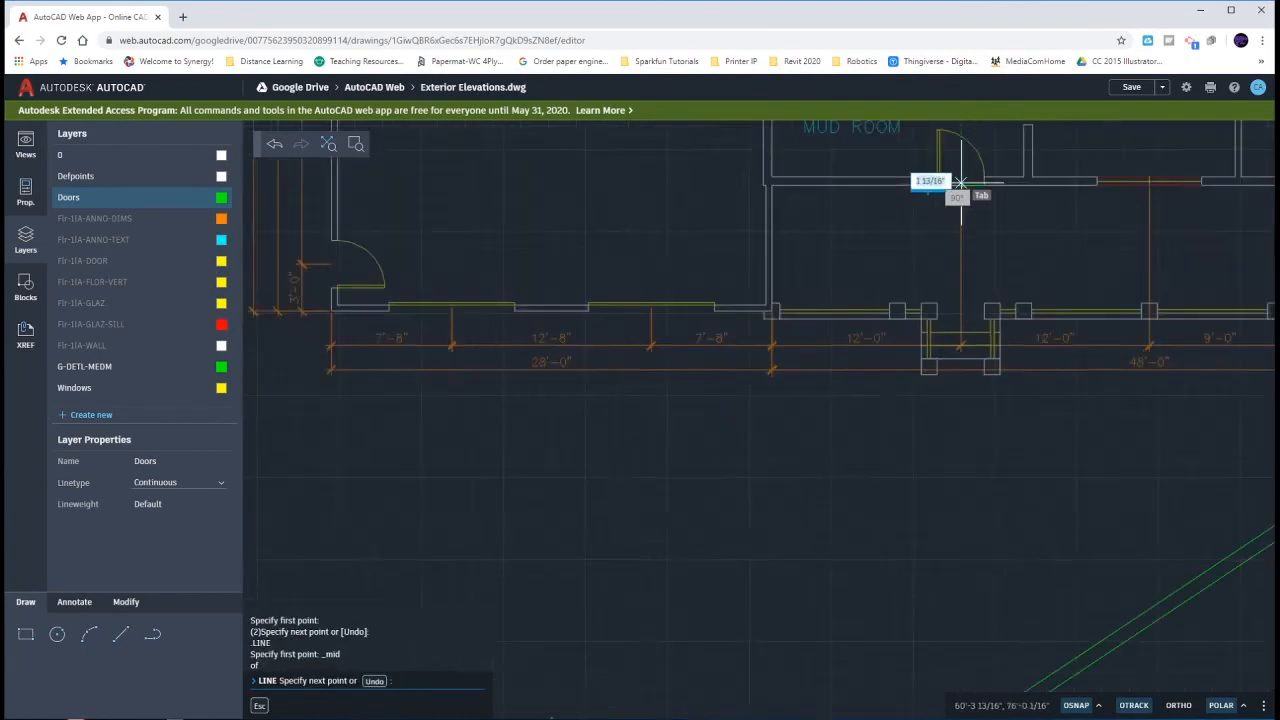
scroll(958, 188, "down", 3)
left_click(963, 545)
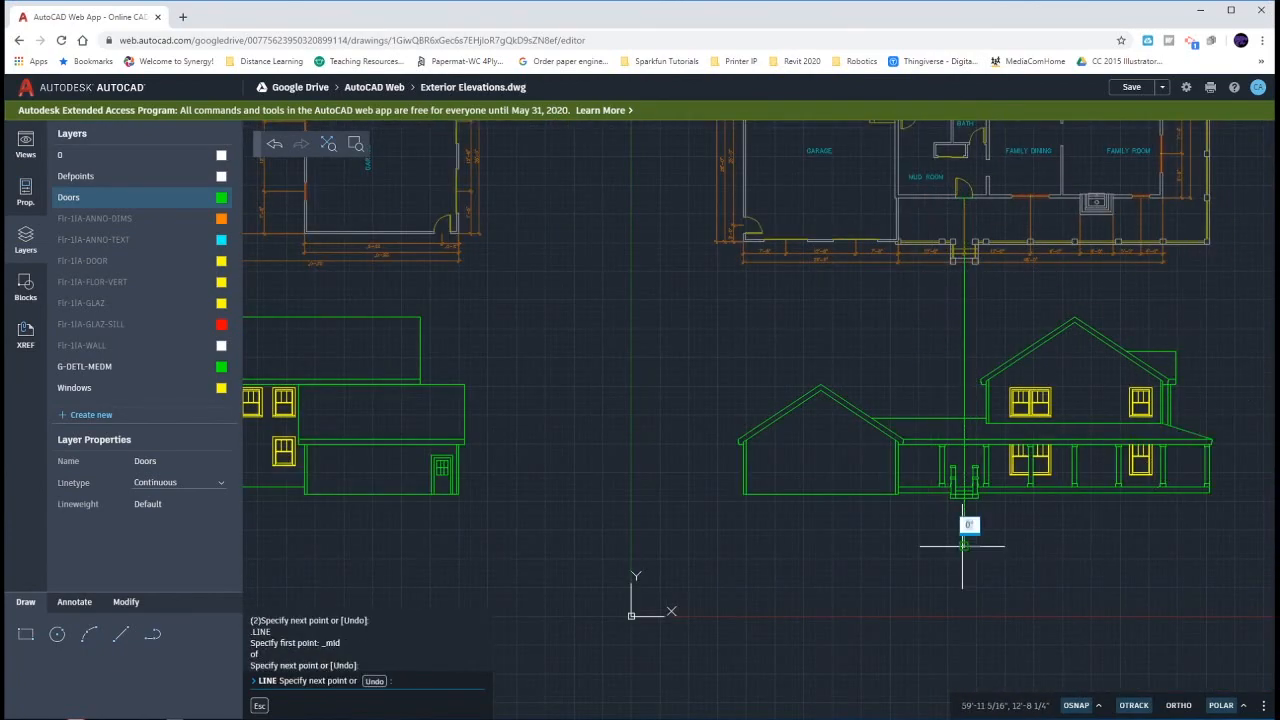
key("Return")
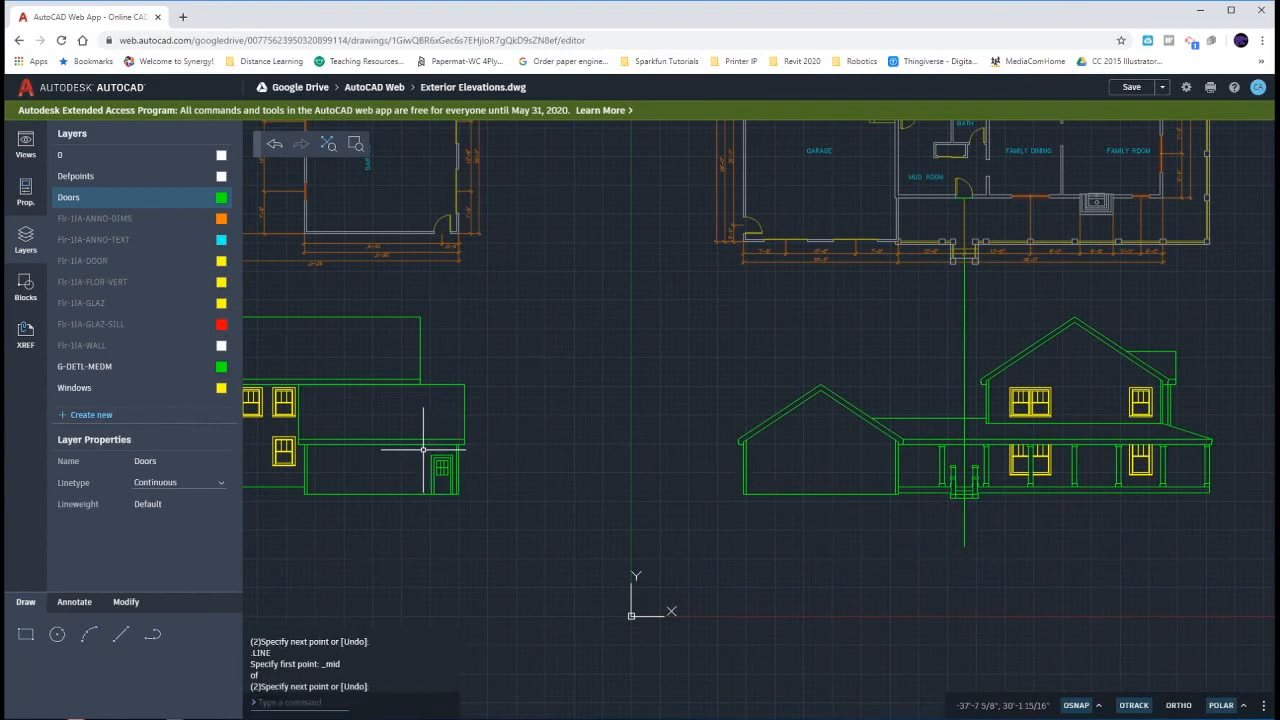
- Move the side elevation's door horizontally by its top edge's midpoint onto the vertical centre line in the south elevation
left_click(452, 480)
type("m")
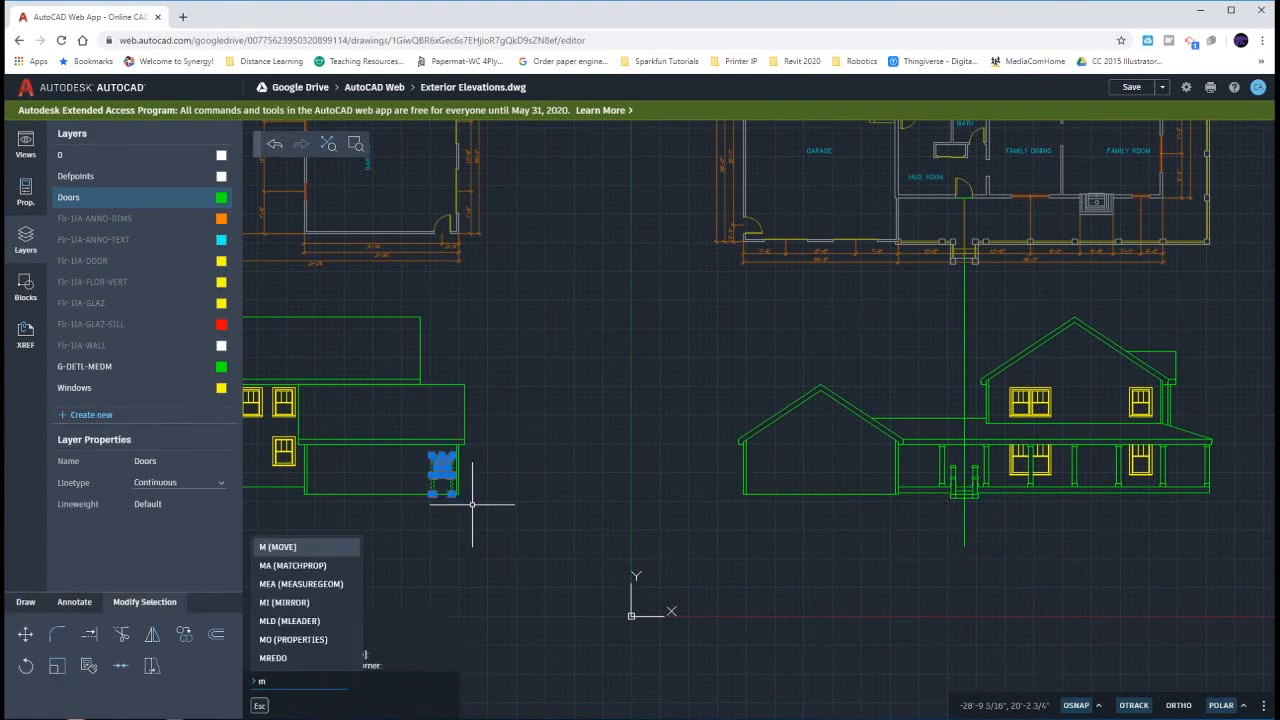
key("Return")
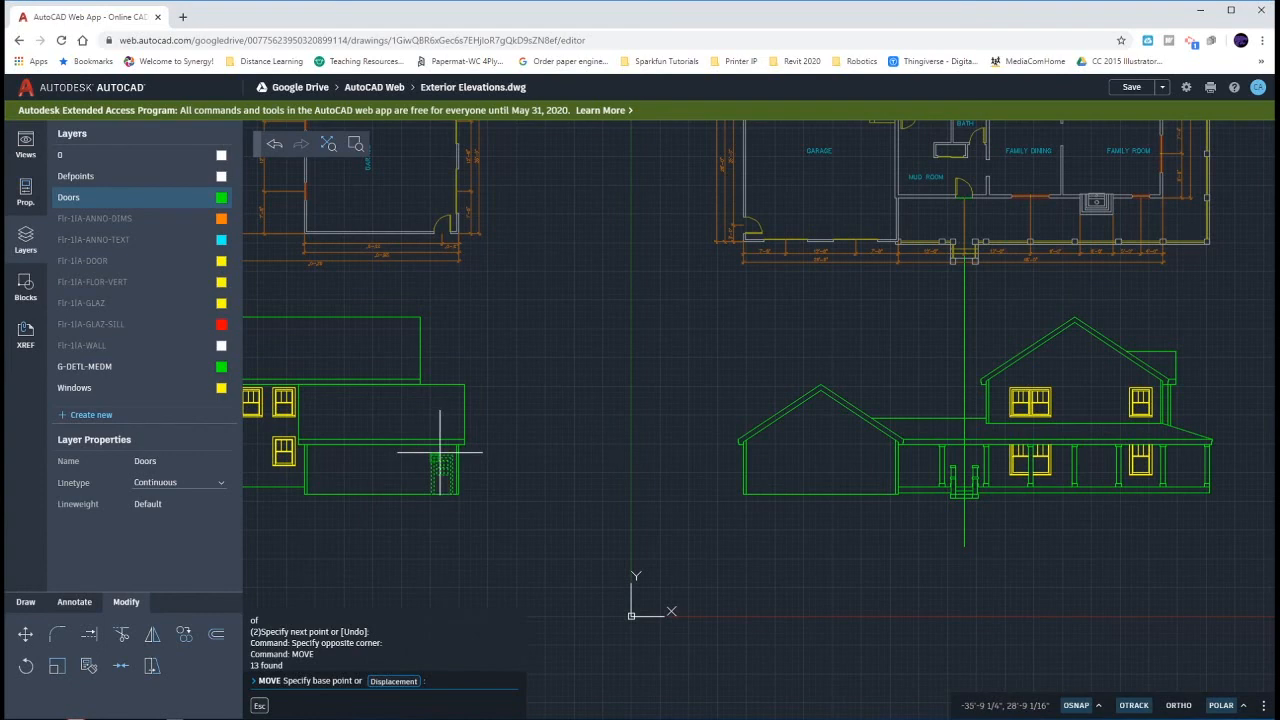
right_click(440, 451)
mouse_move(510, 515)
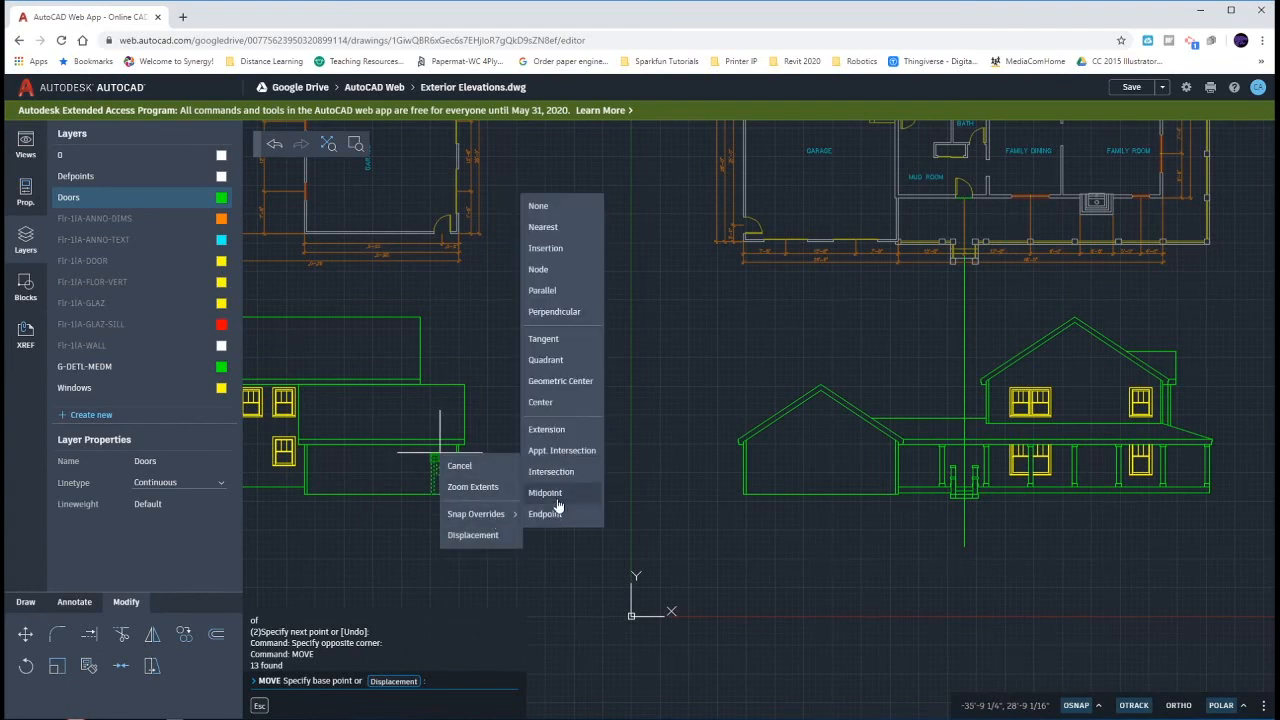
left_click(552, 494)
left_click(443, 452)
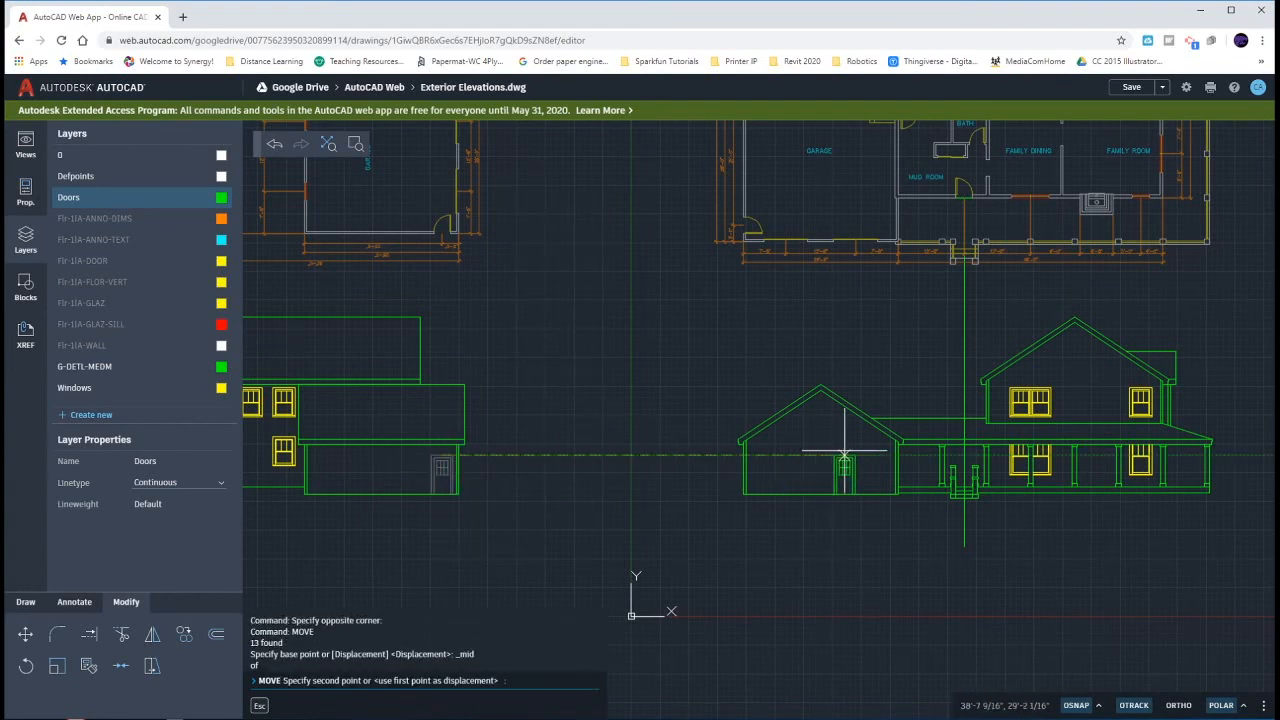
scroll(929, 449, "up", 3)
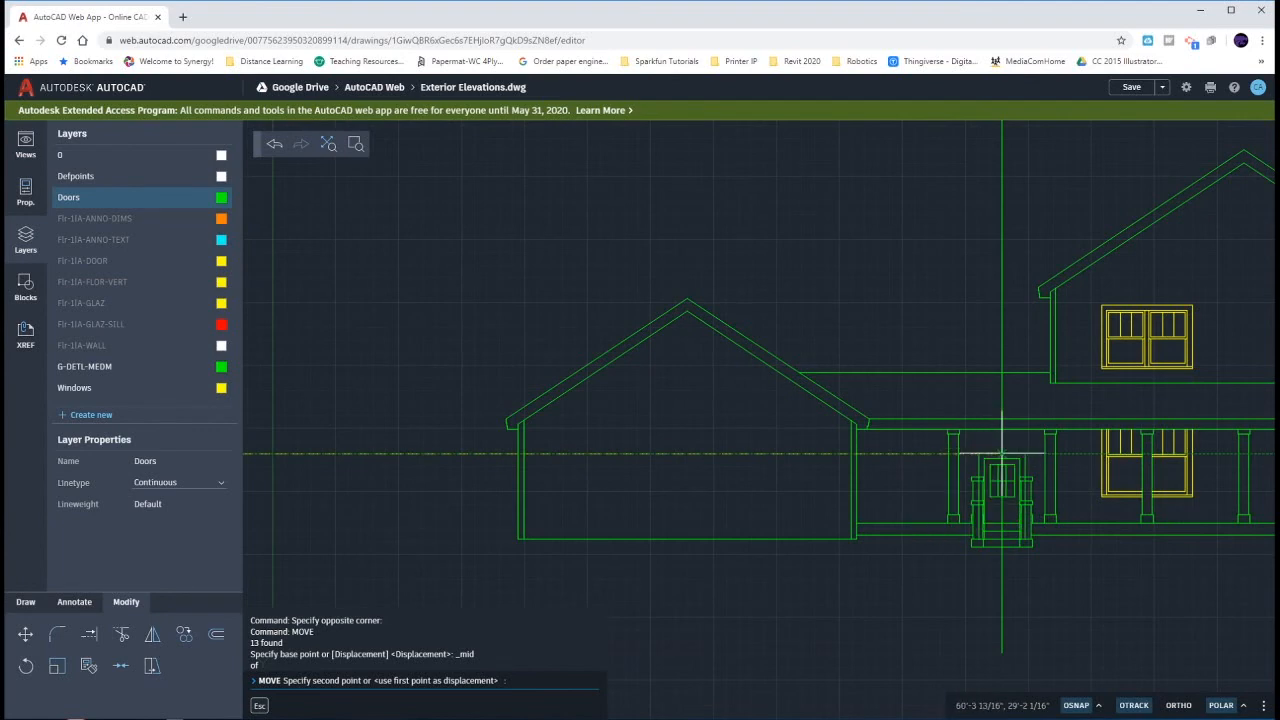
left_click(1004, 452)
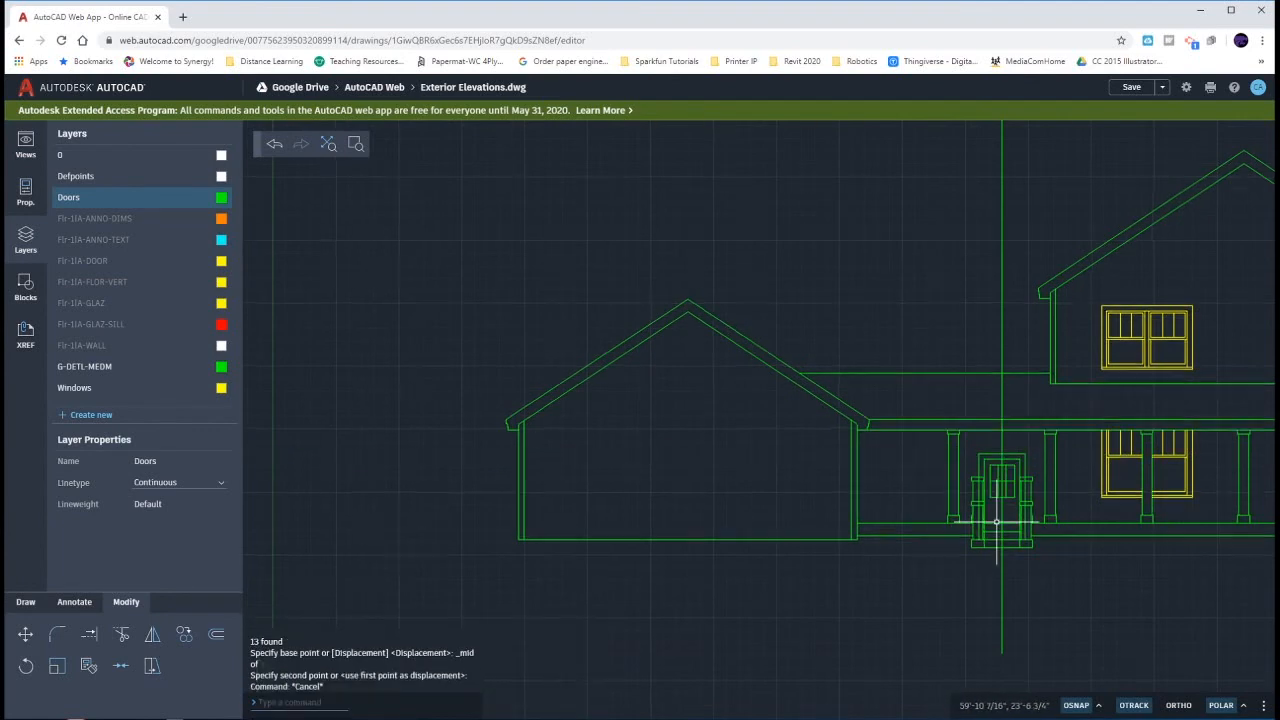
- Delete the vertical centre line running through the south elevation's front door
scroll(1000, 514, "up", 8)
left_click(1050, 484)
left_click(1011, 465)
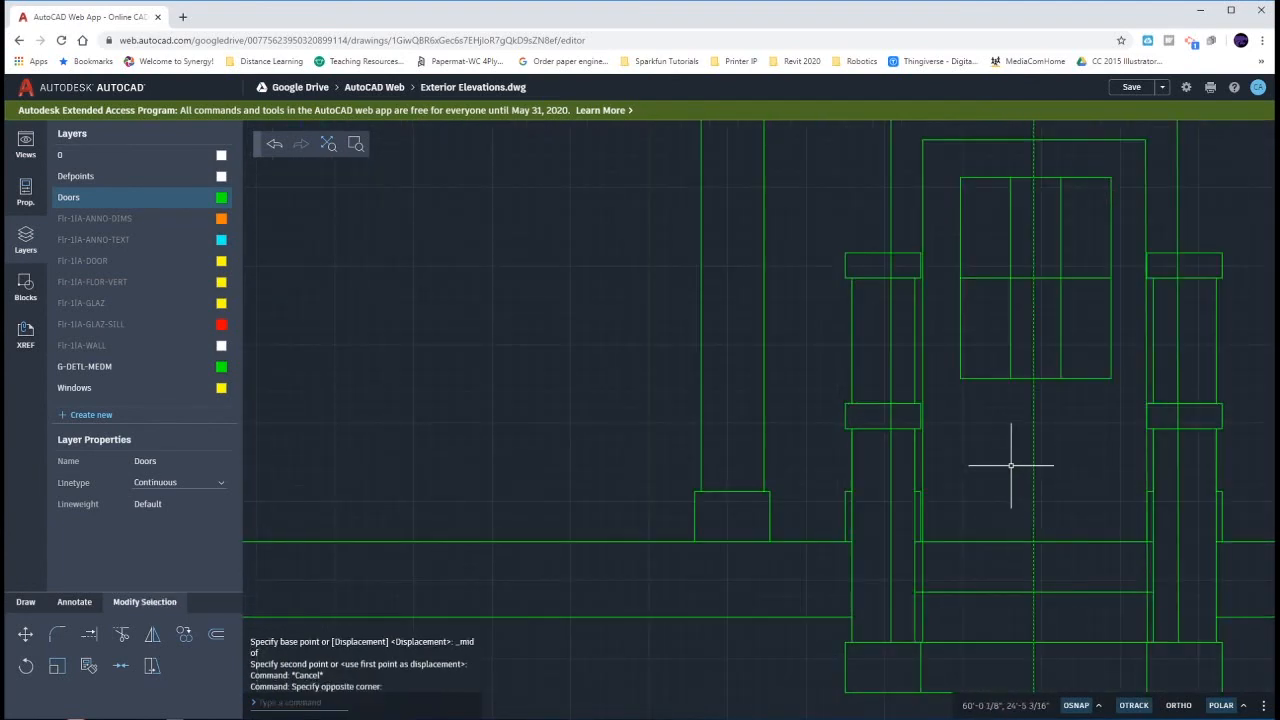
key("Delete")
- Trim the outer door frame lines at the stair post caps and erase their remaining pieces inside both posts
middle_click_drag(991, 434, 859, 432)
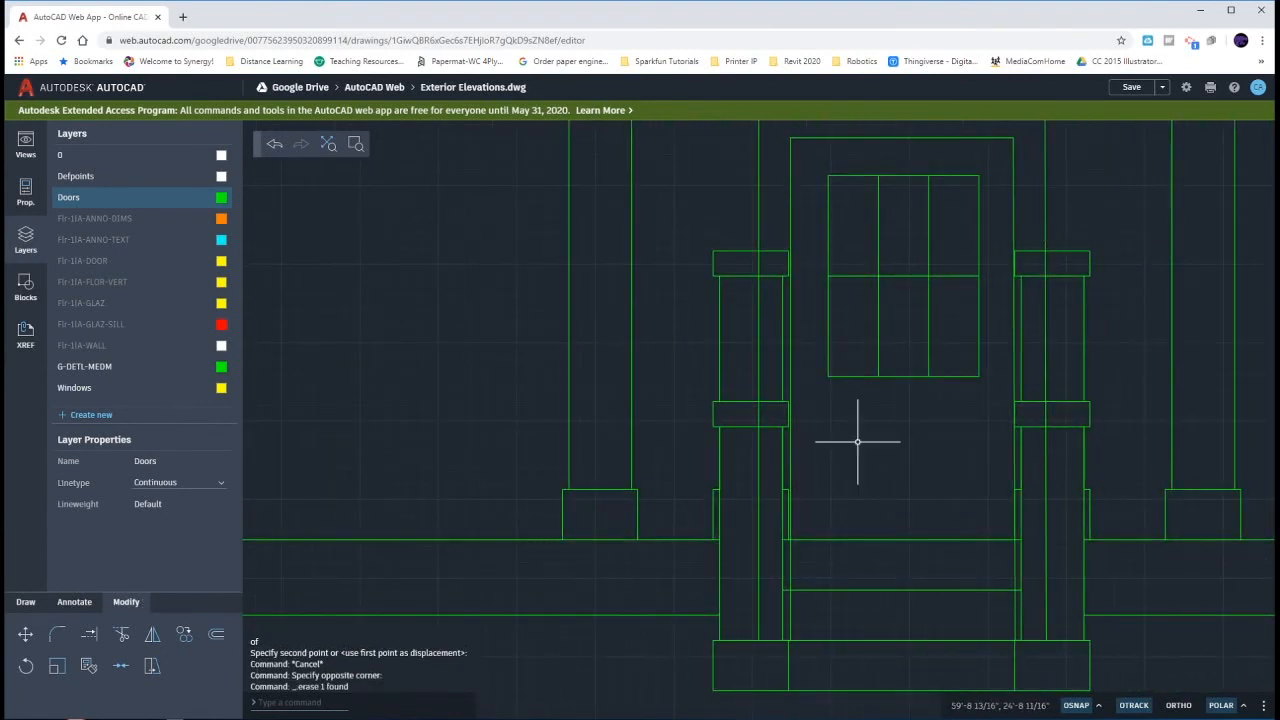
type("tr")
key("Return")
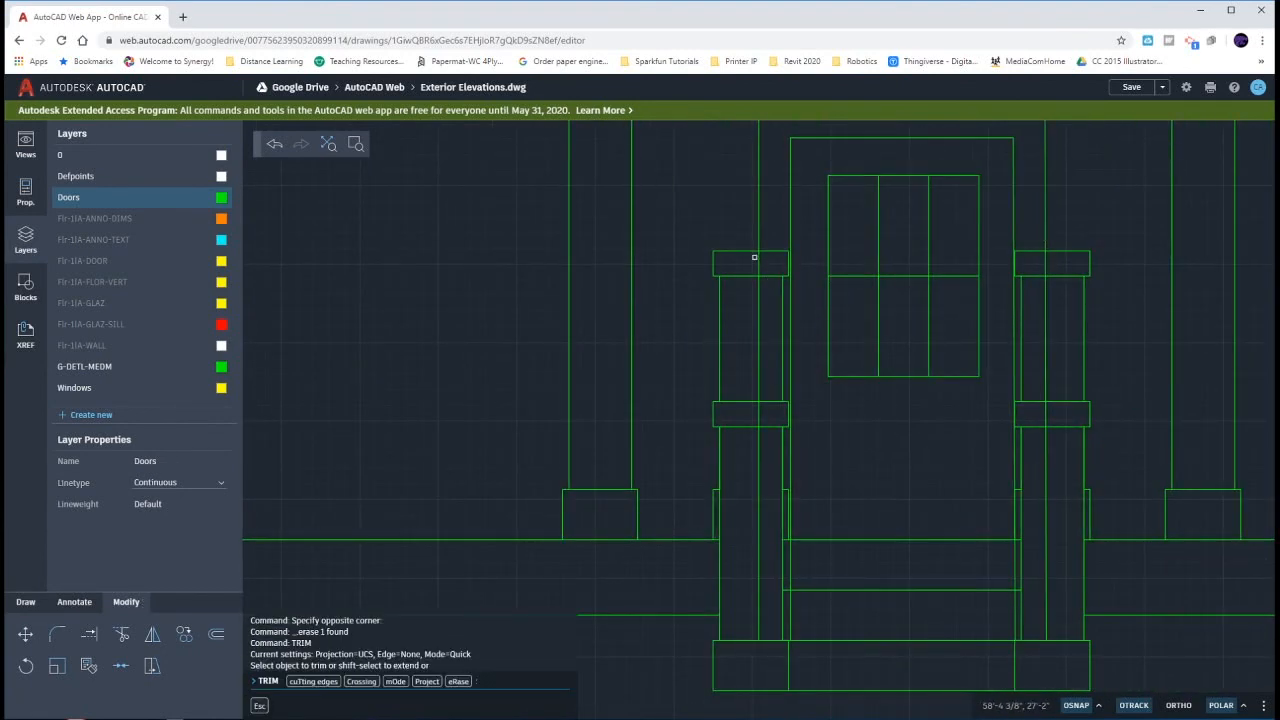
left_click(754, 257)
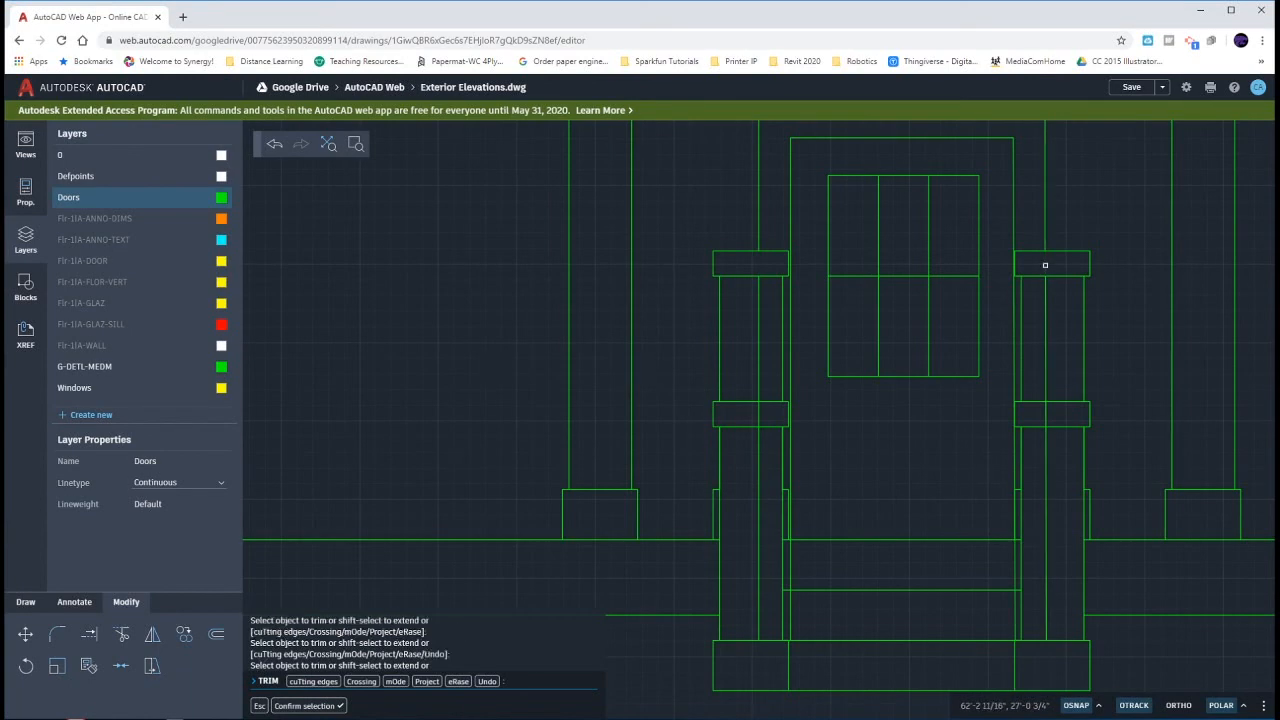
key("Escape")
key("Escape")
key("Escape")
left_click(1046, 303)
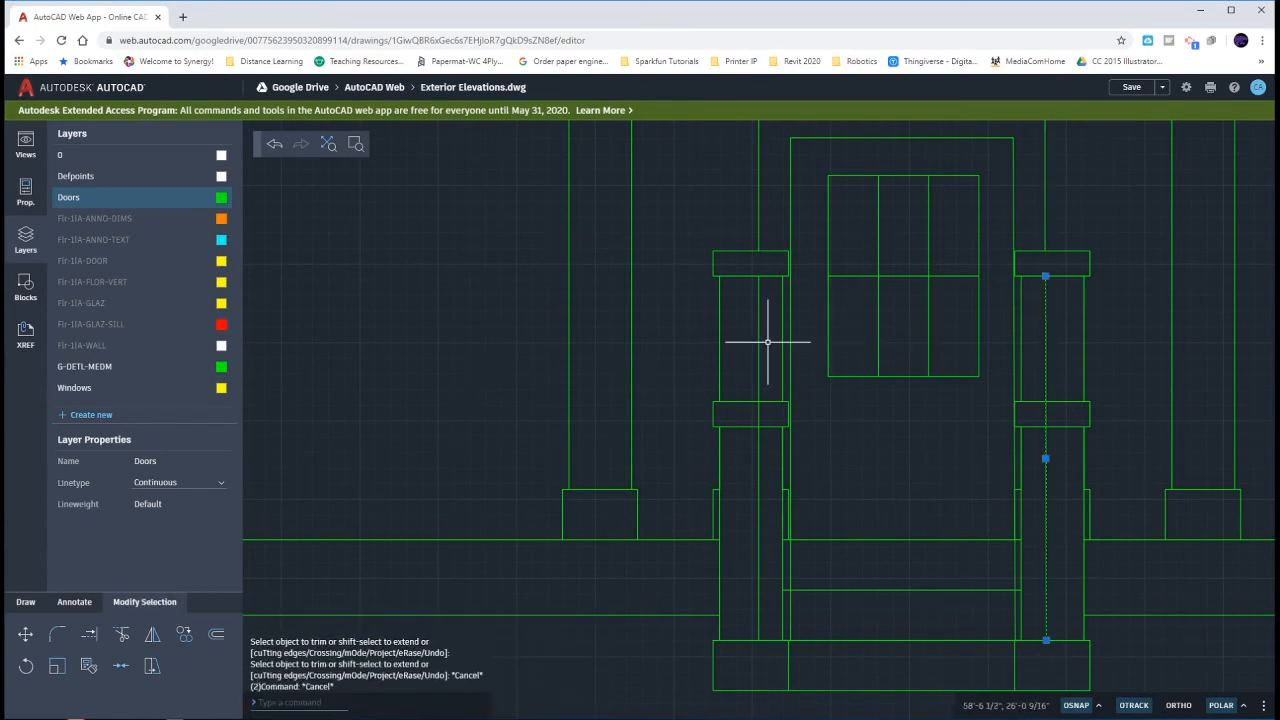
key("Delete")
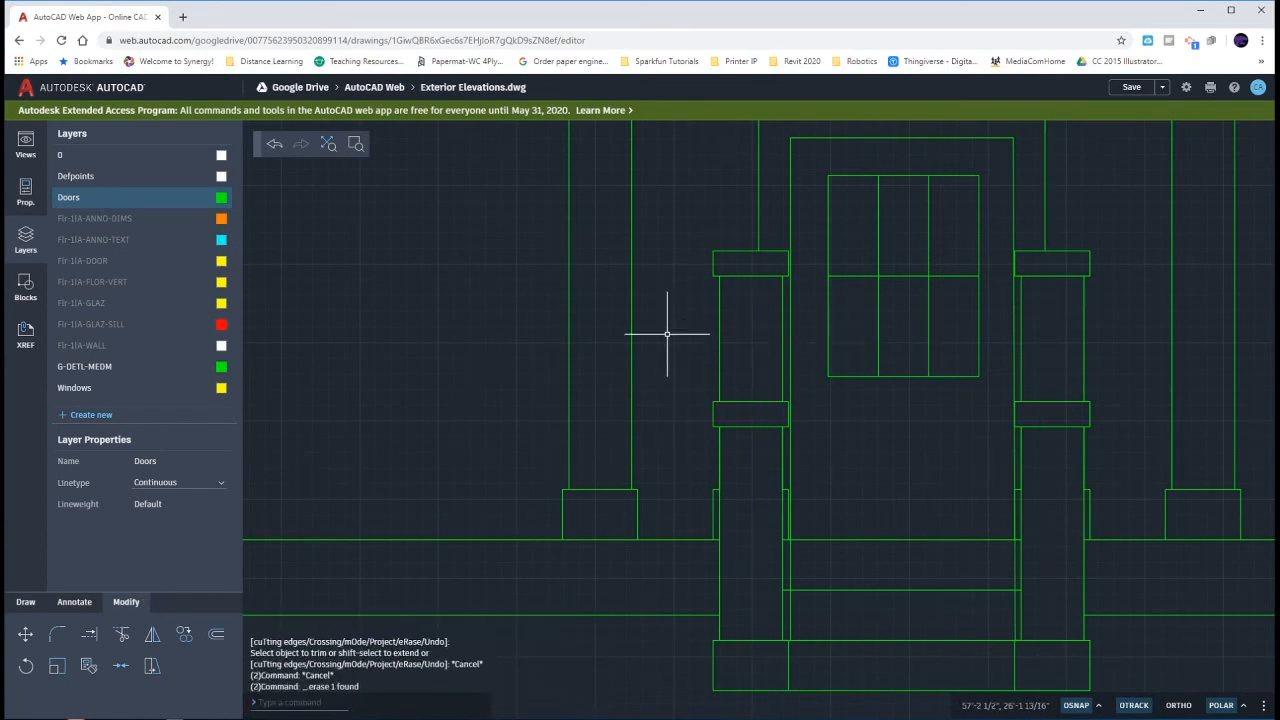
- Undo the frame line trimming, the centre line deletion and the door move
scroll(645, 350, "down", 3)
middle_click_drag(634, 363, 642, 390)
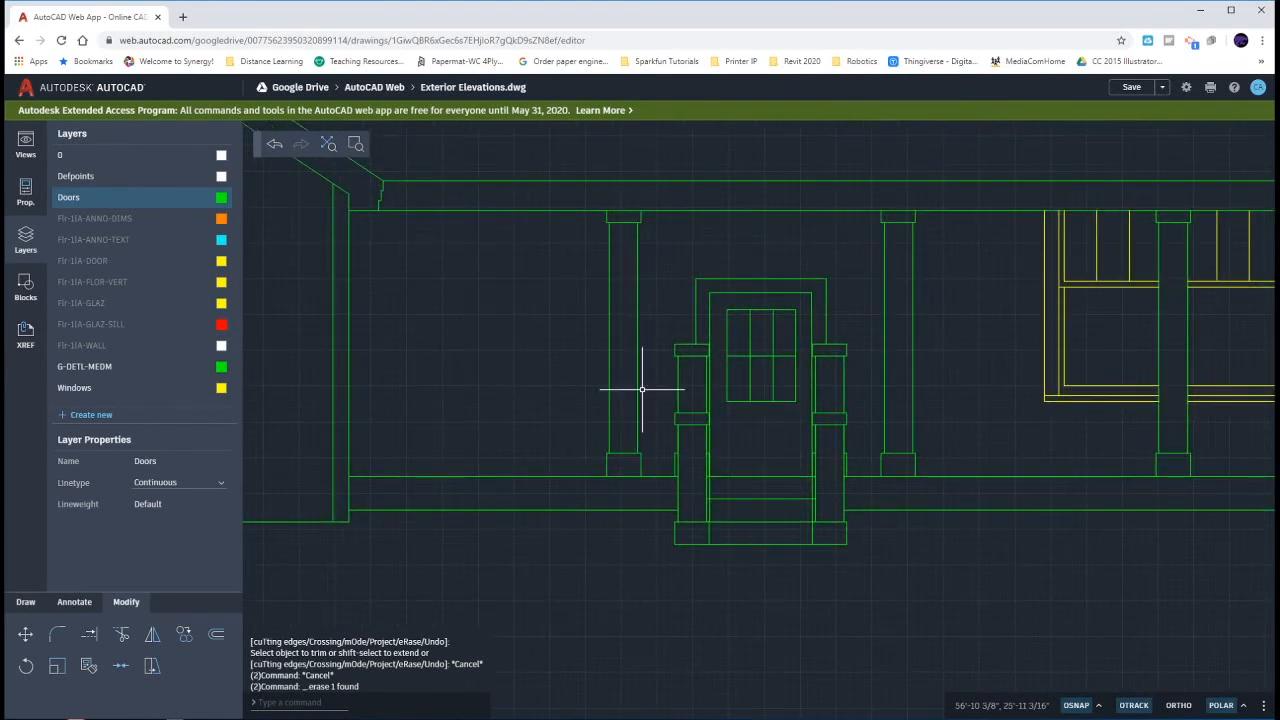
scroll(642, 390, "down", 5)
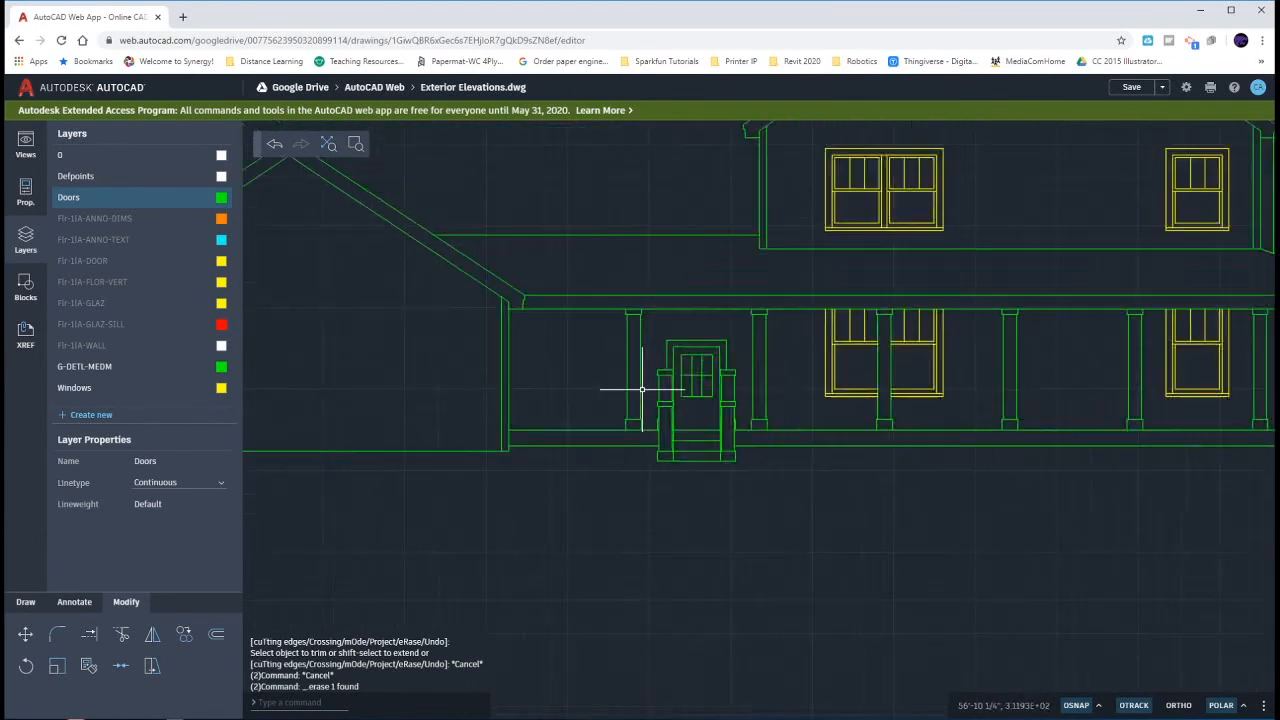
scroll(561, 422, "down", 3)
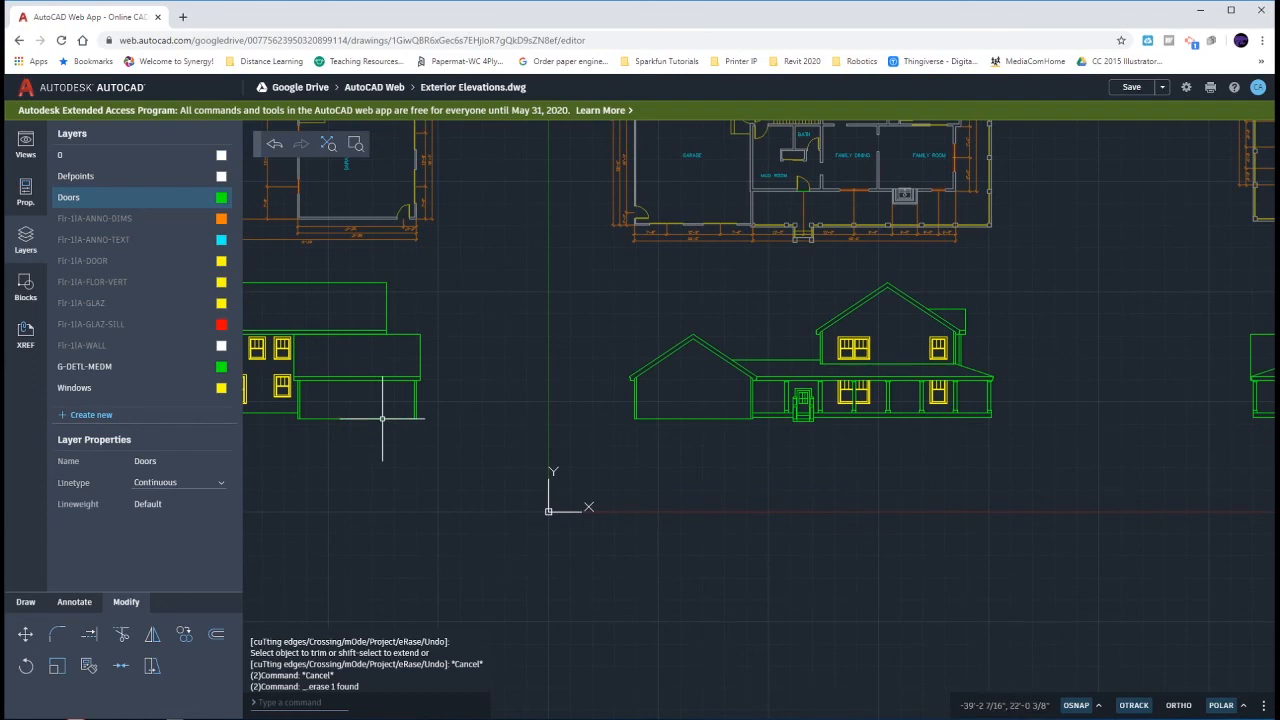
key("ctrl+z")
key("ctrl+z")
key("ctrl+z")
key("ctrl+z")
key("ctrl+z")
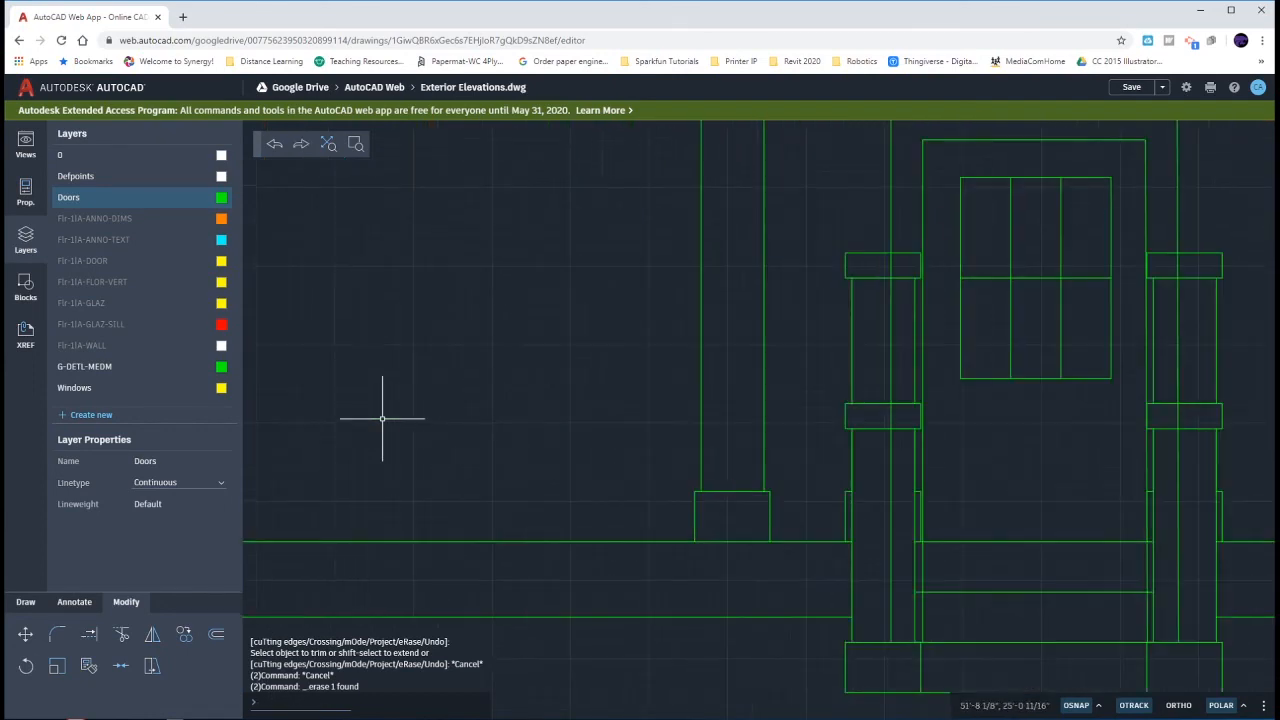
key("ctrl+z")
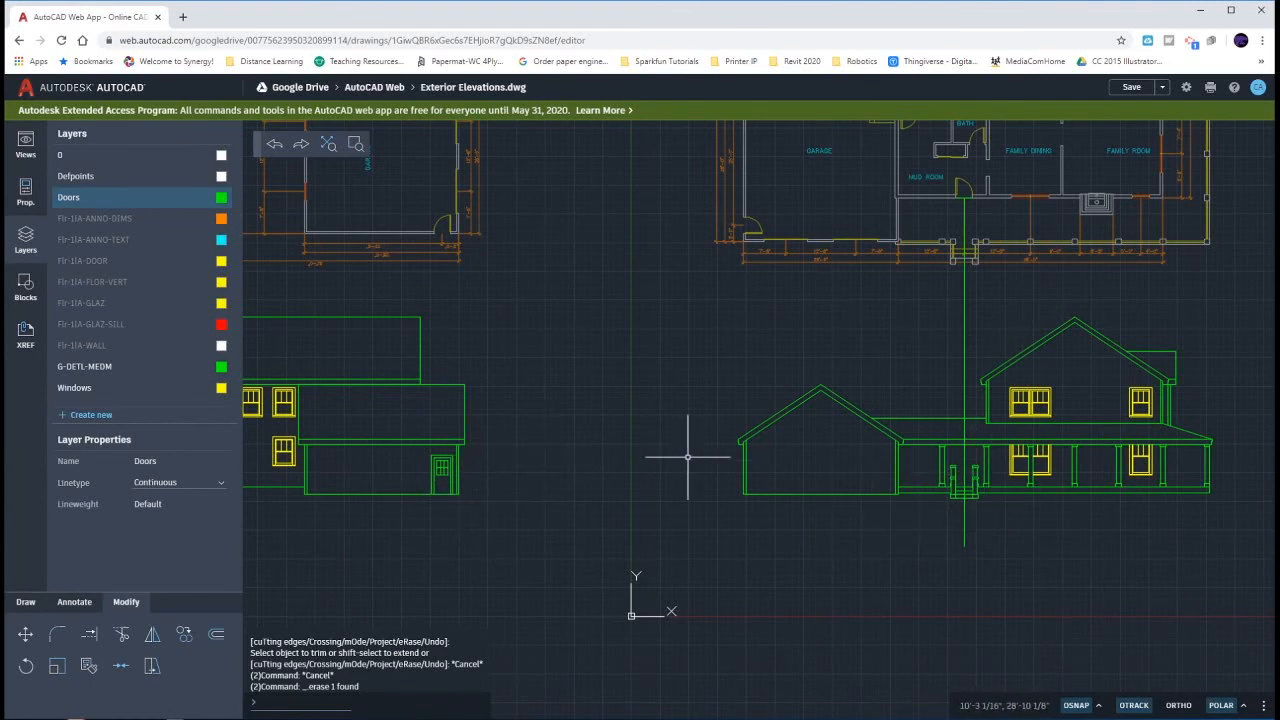
- Copy the side elevation's door horizontally into the empty space between the side and south elevations
left_click(422, 449)
left_click(469, 502)
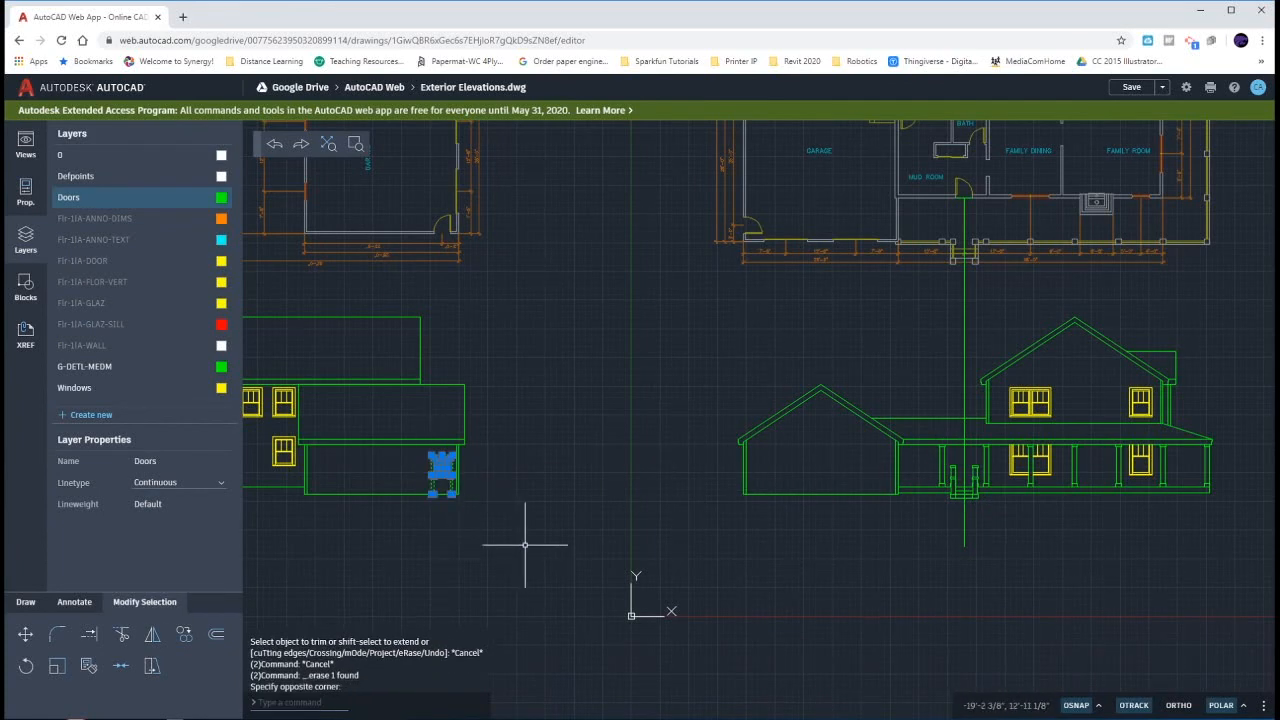
type("copy")
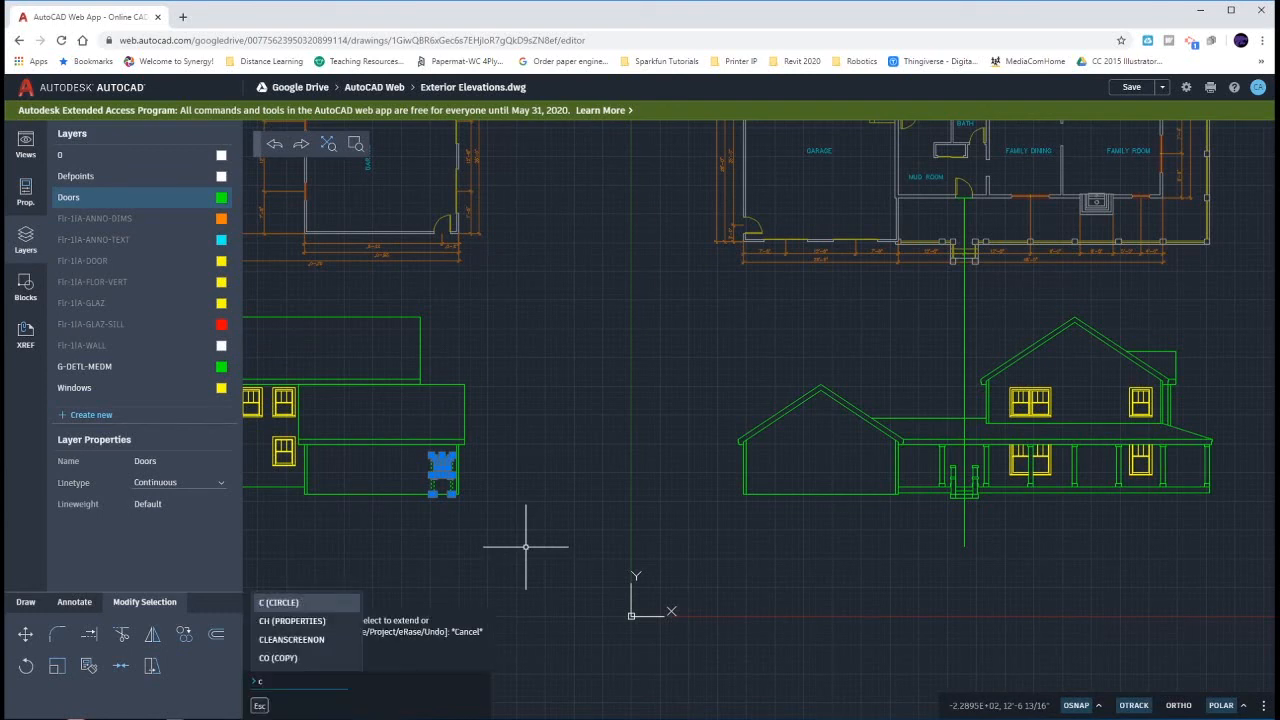
key("Return")
left_click(456, 531)
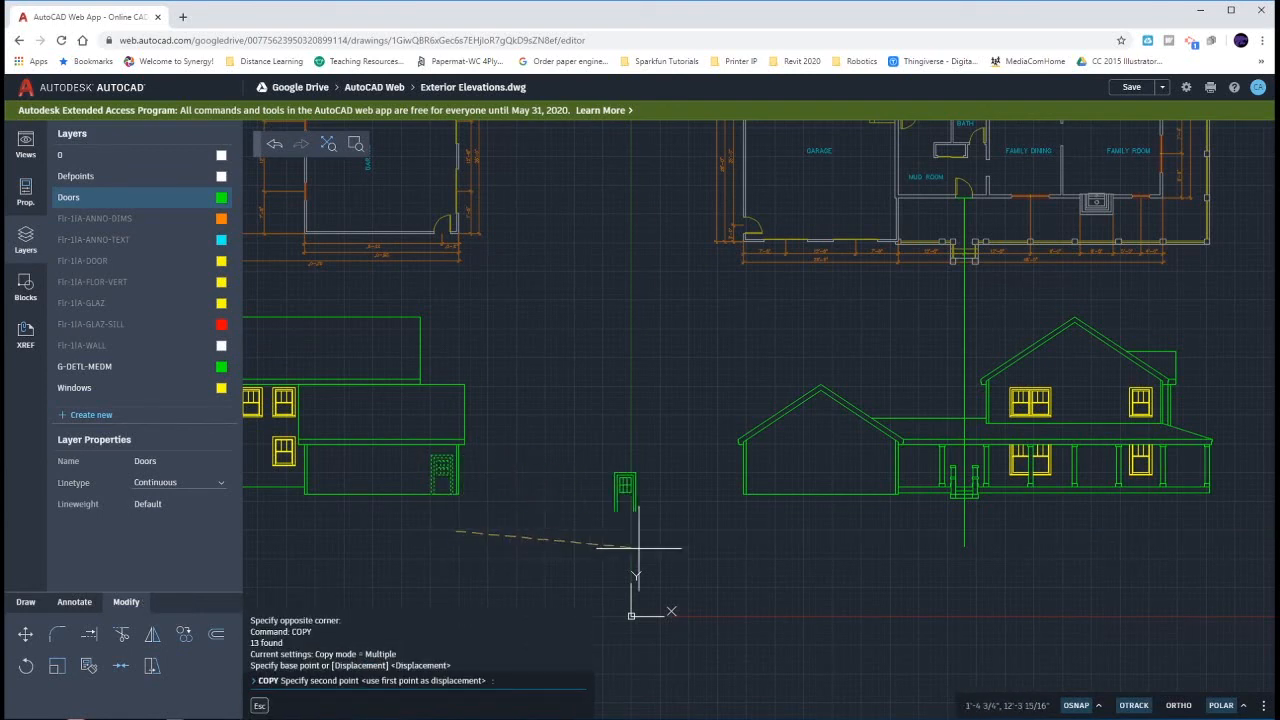
left_click(700, 531)
key("Escape")
- Move the copied door straight up, from the garage wall's bottom corner to the south elevation's porch floor line
left_click_drag(658, 438, 716, 523)
type("m")
key("Return")
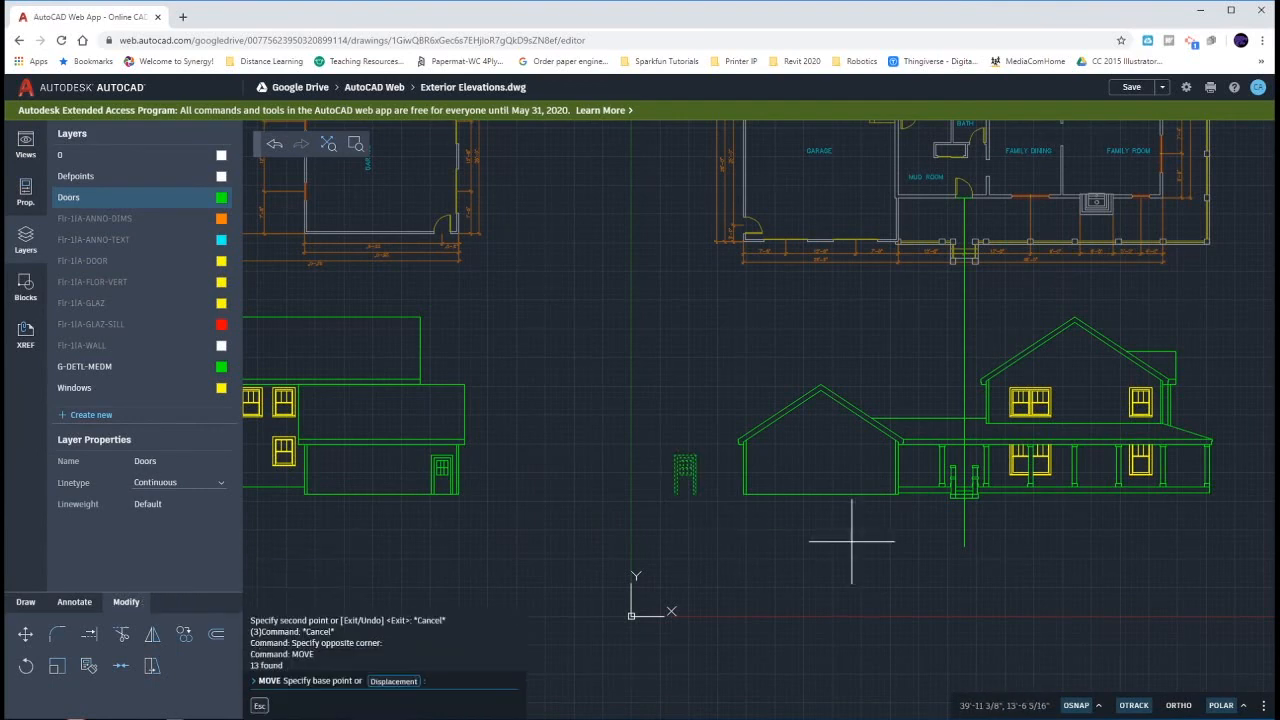
scroll(908, 505, "up", 6)
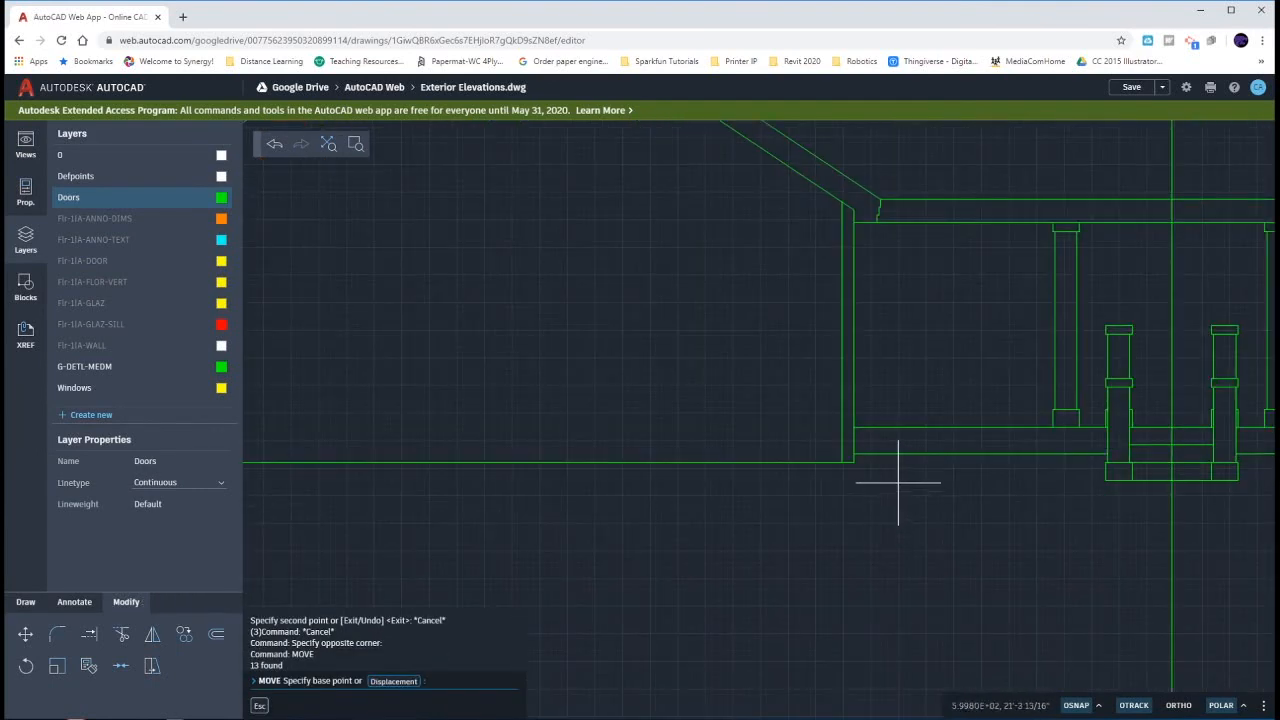
left_click(853, 463)
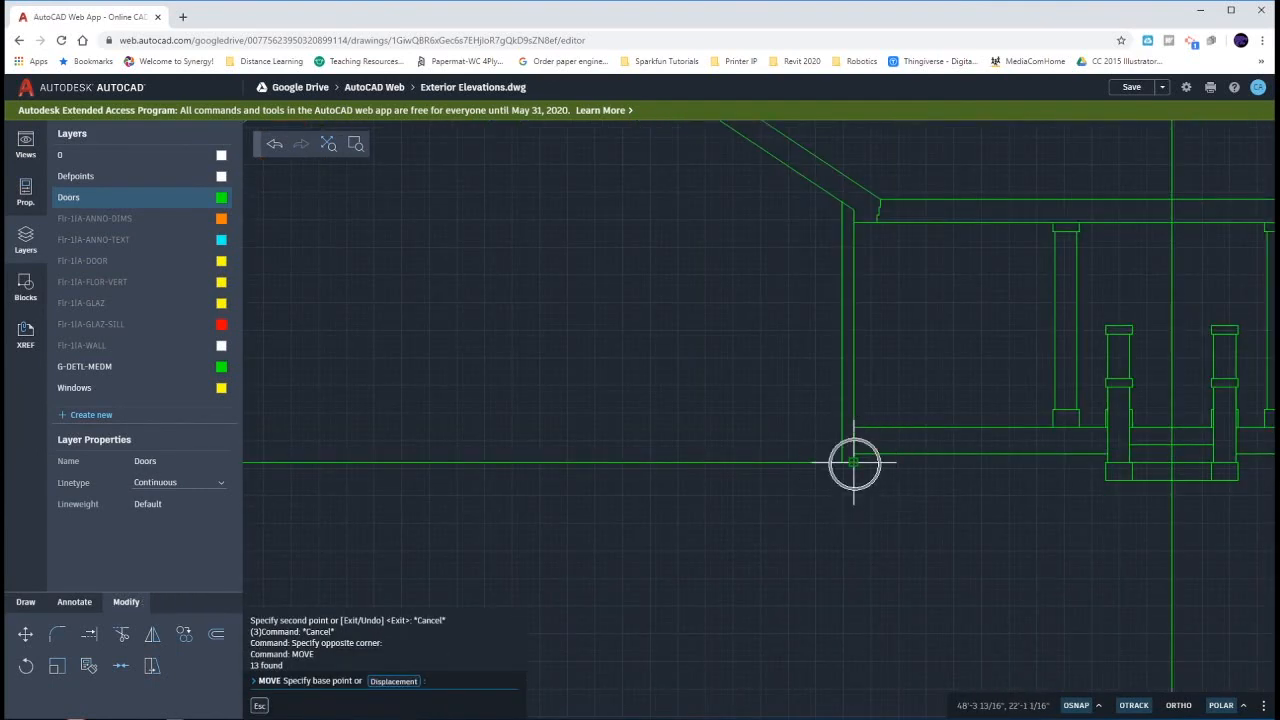
scroll(853, 463, "down", 4)
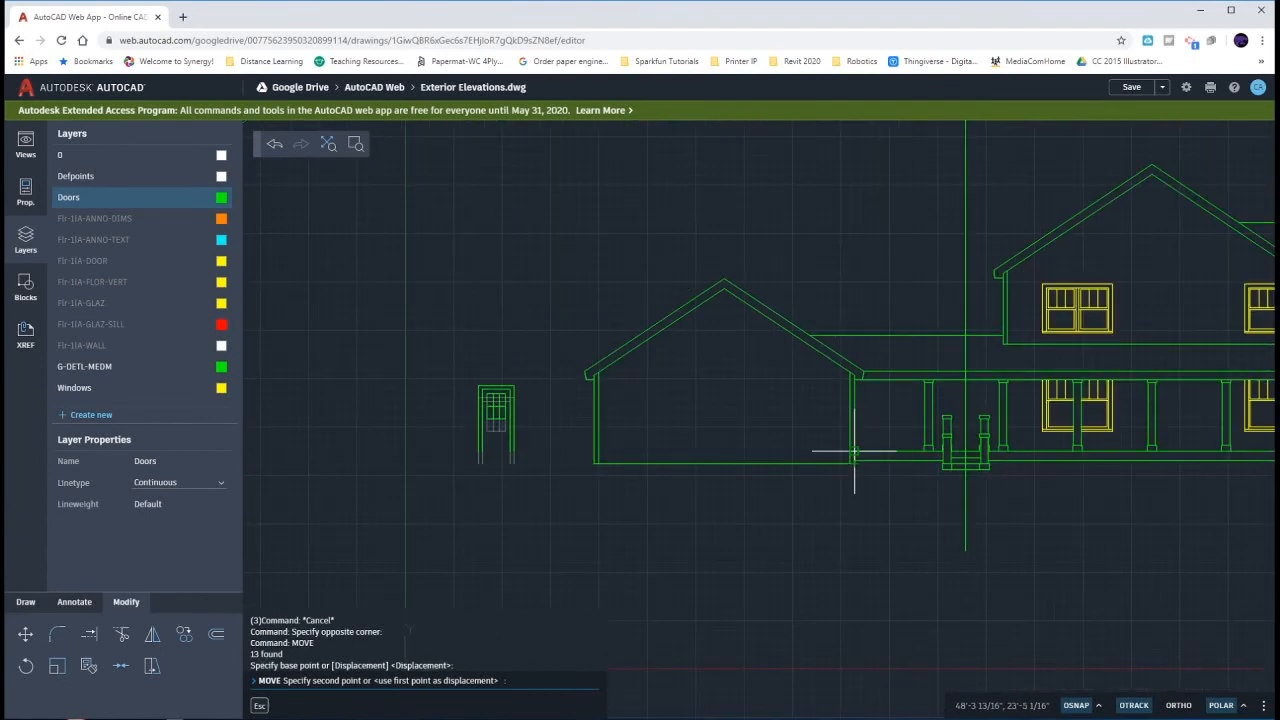
left_click(856, 450)
- Move the copied door from the midpoint of its top frame line horizontally onto the south elevation's vertical guide line above the porch stairs
left_click_drag(442, 364, 539, 466)
type("m")
key("Return")
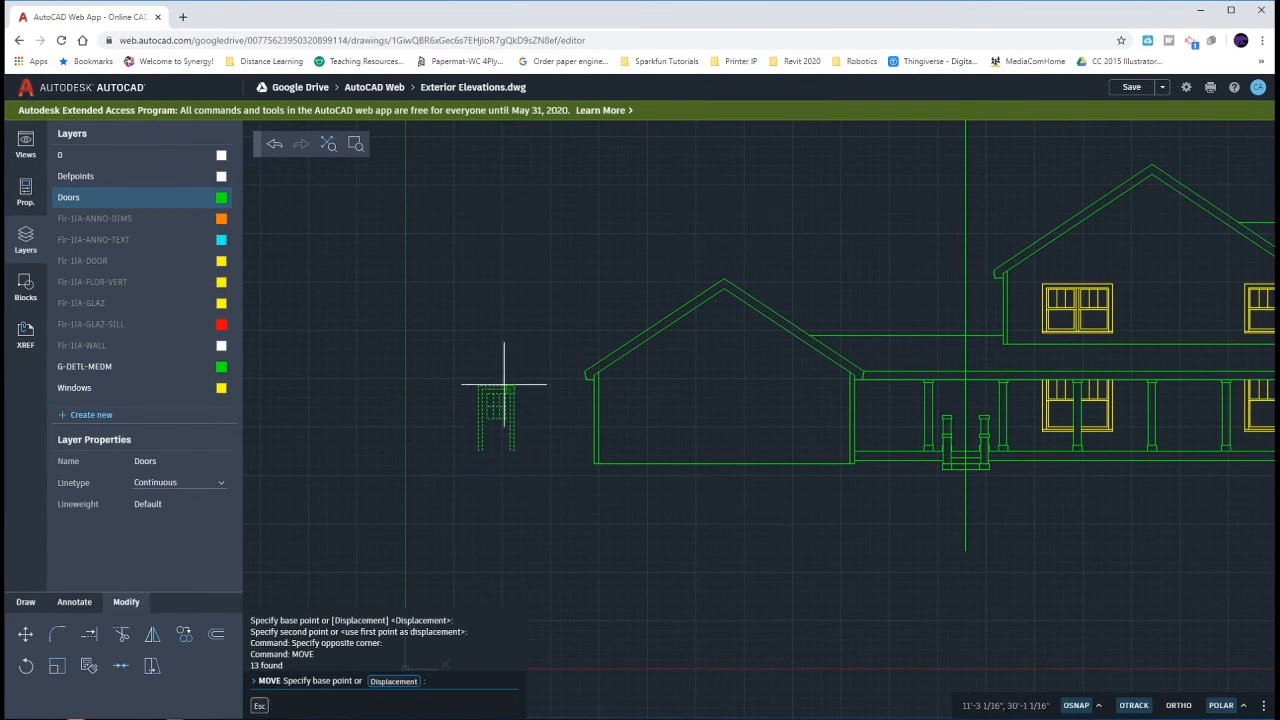
right_click(497, 379)
mouse_move(530, 440)
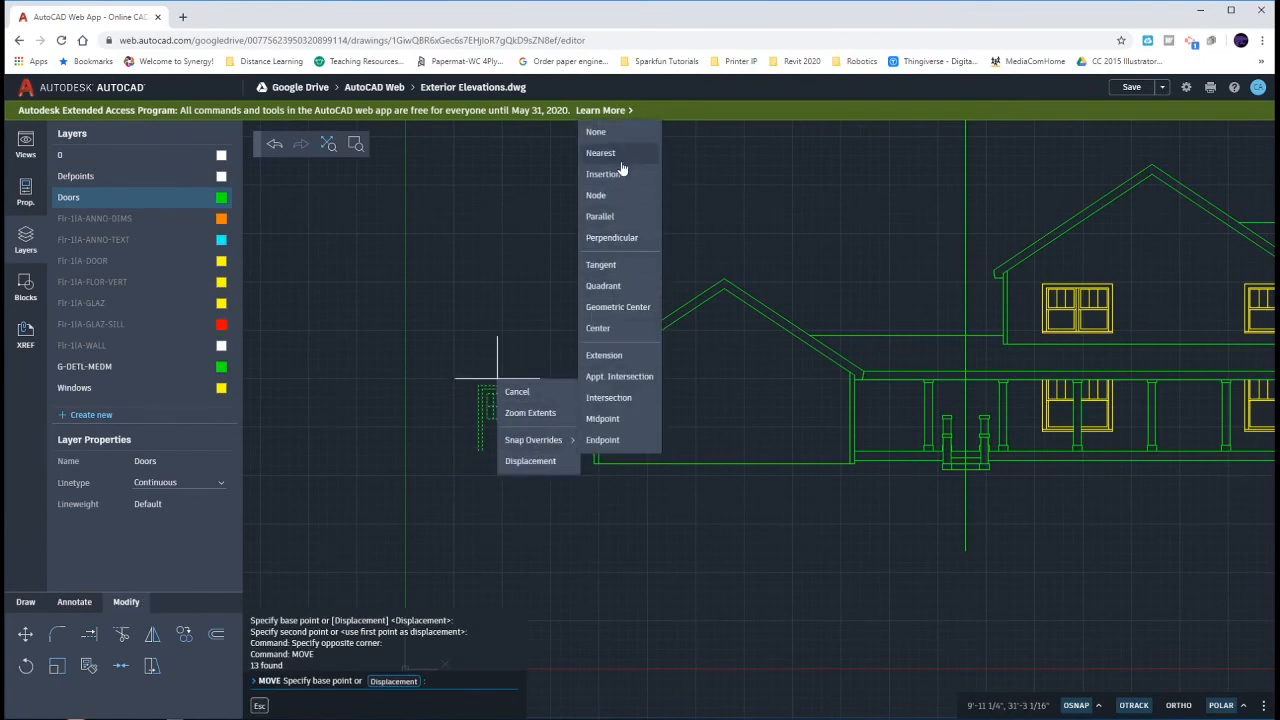
left_click(617, 420)
left_click(506, 383)
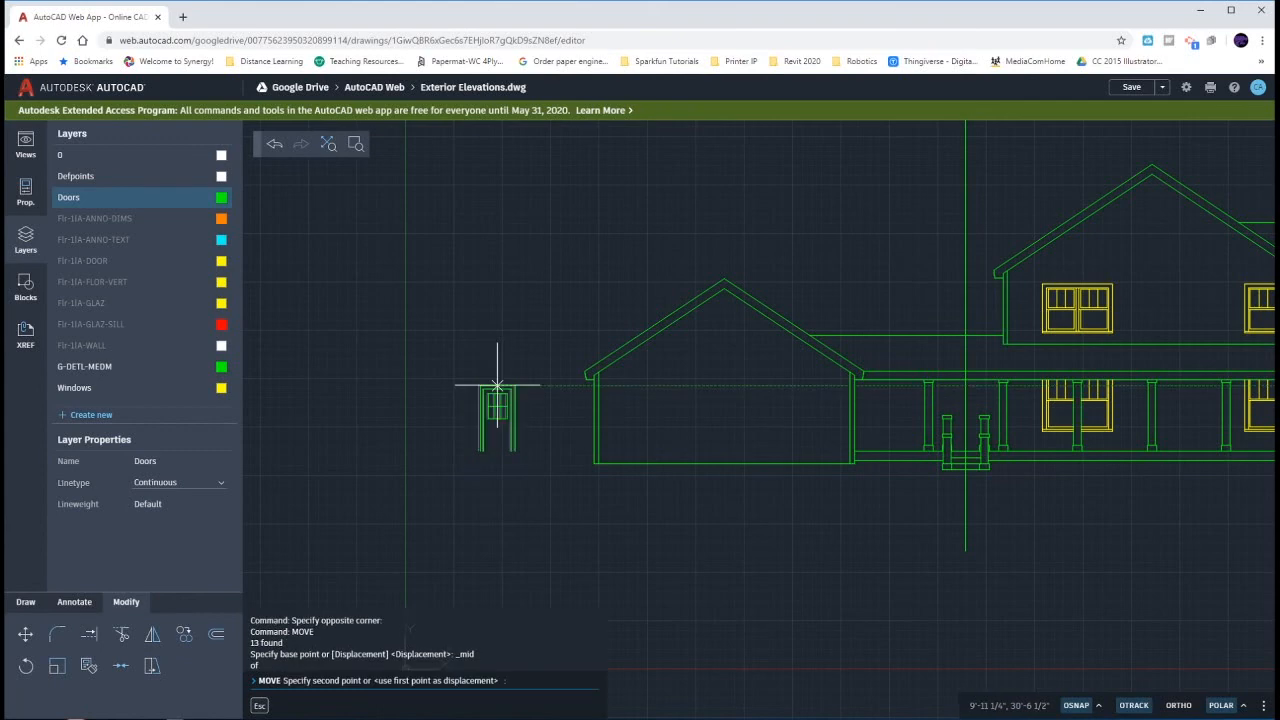
left_click(965, 384)
key("Escape")
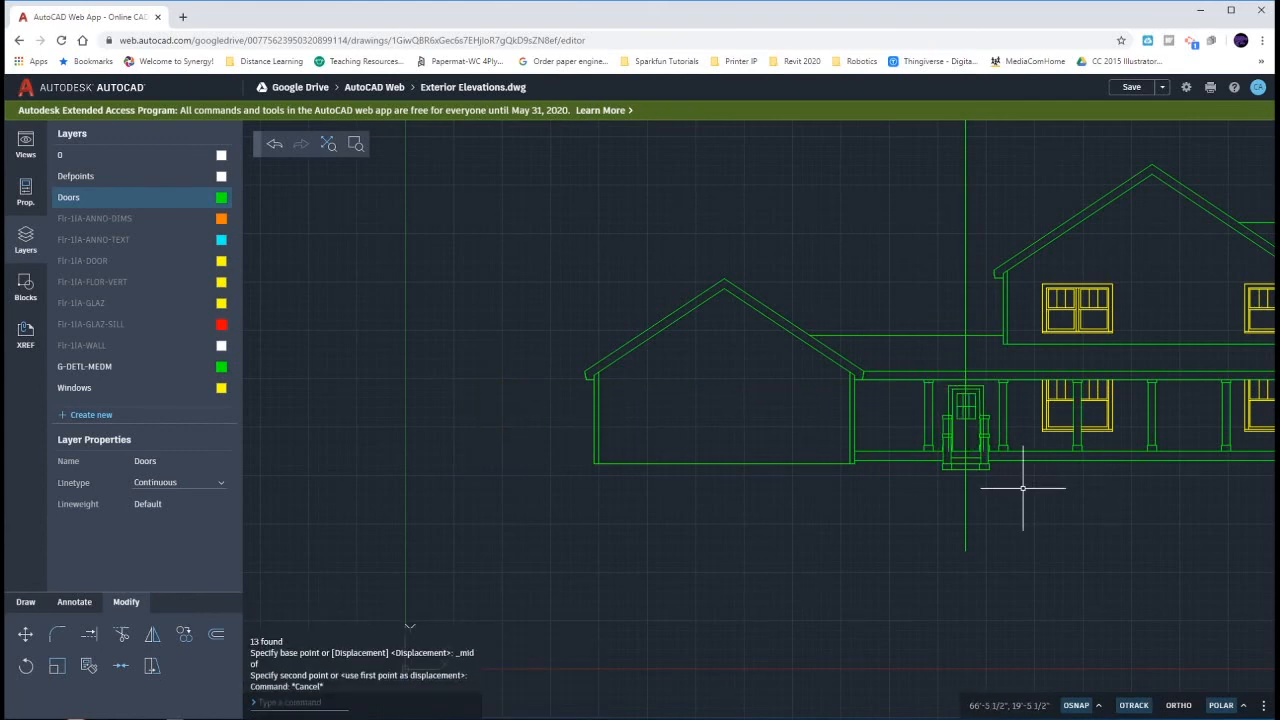
- Delete the vertical guide line running through the south elevation's newly placed front door
scroll(1020, 486, "up", 1)
left_click(984, 460)
left_click(906, 511)
key("Delete")
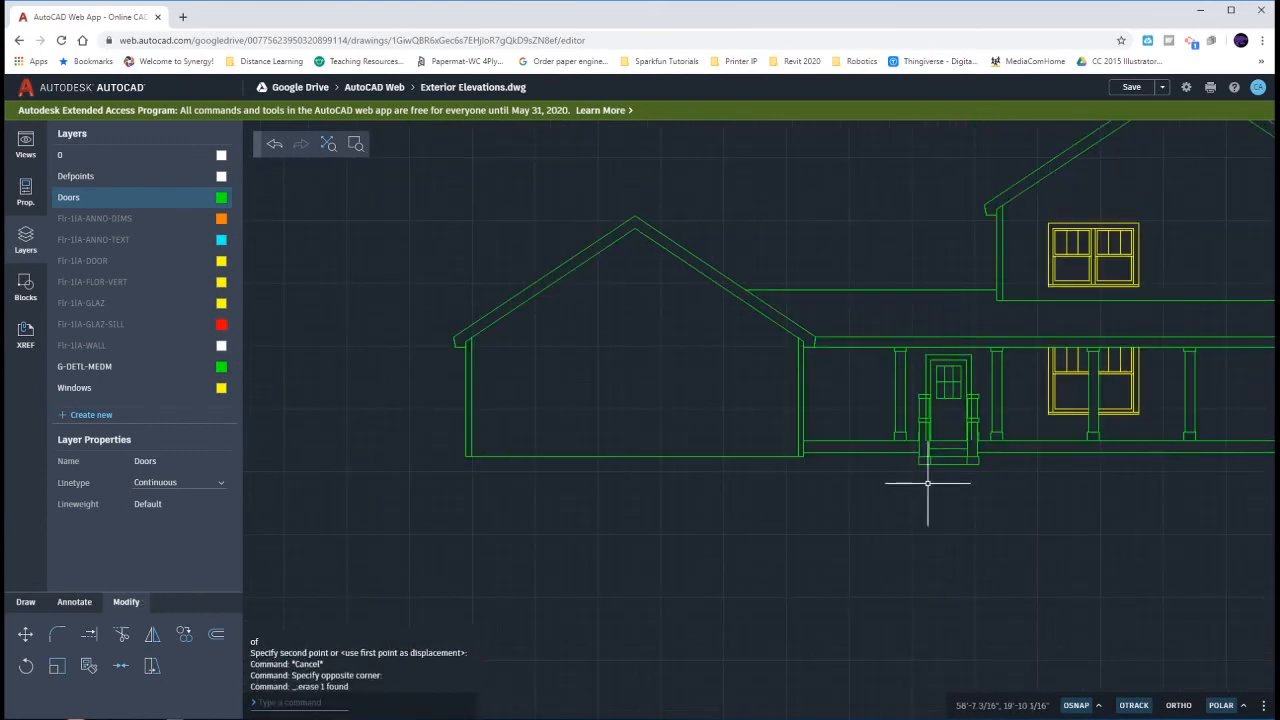
- Trim the front door's outer frame lines at both stair post caps and erase the leftover pieces inside the posts
scroll(990, 379, "up", 1)
type("tr")
key("Return")
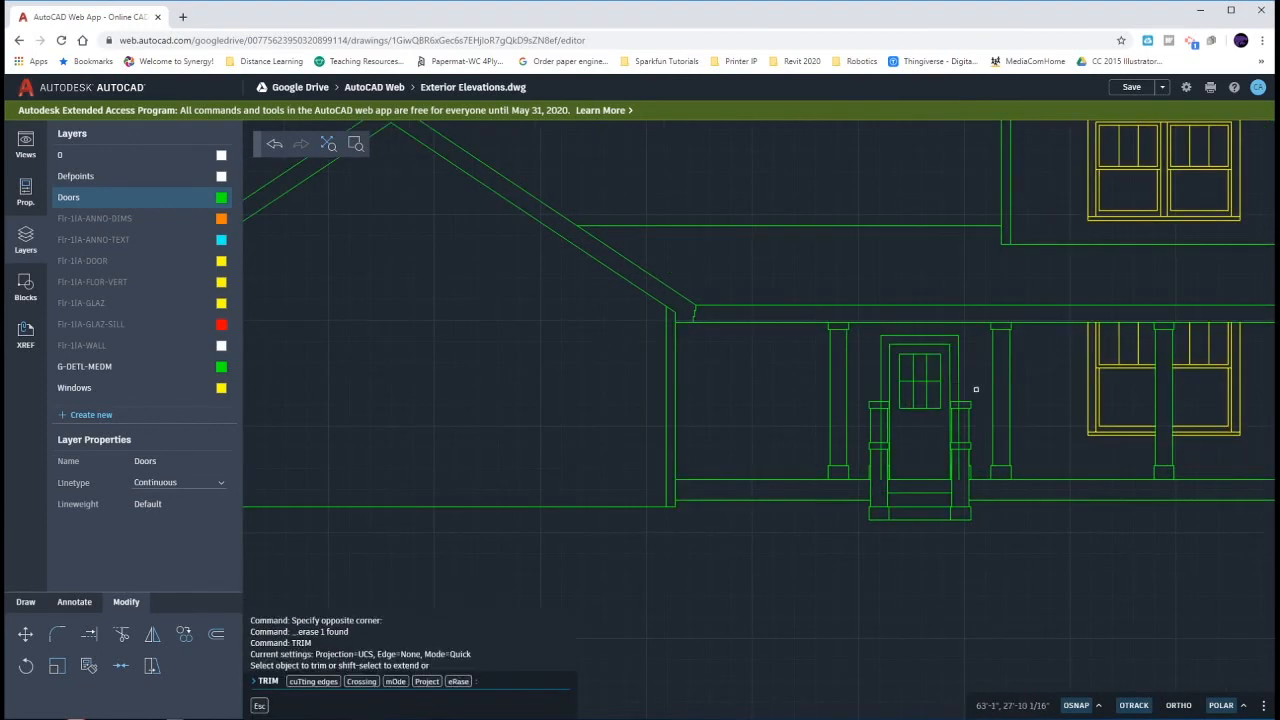
scroll(963, 399, "up", 1)
left_click(950, 410)
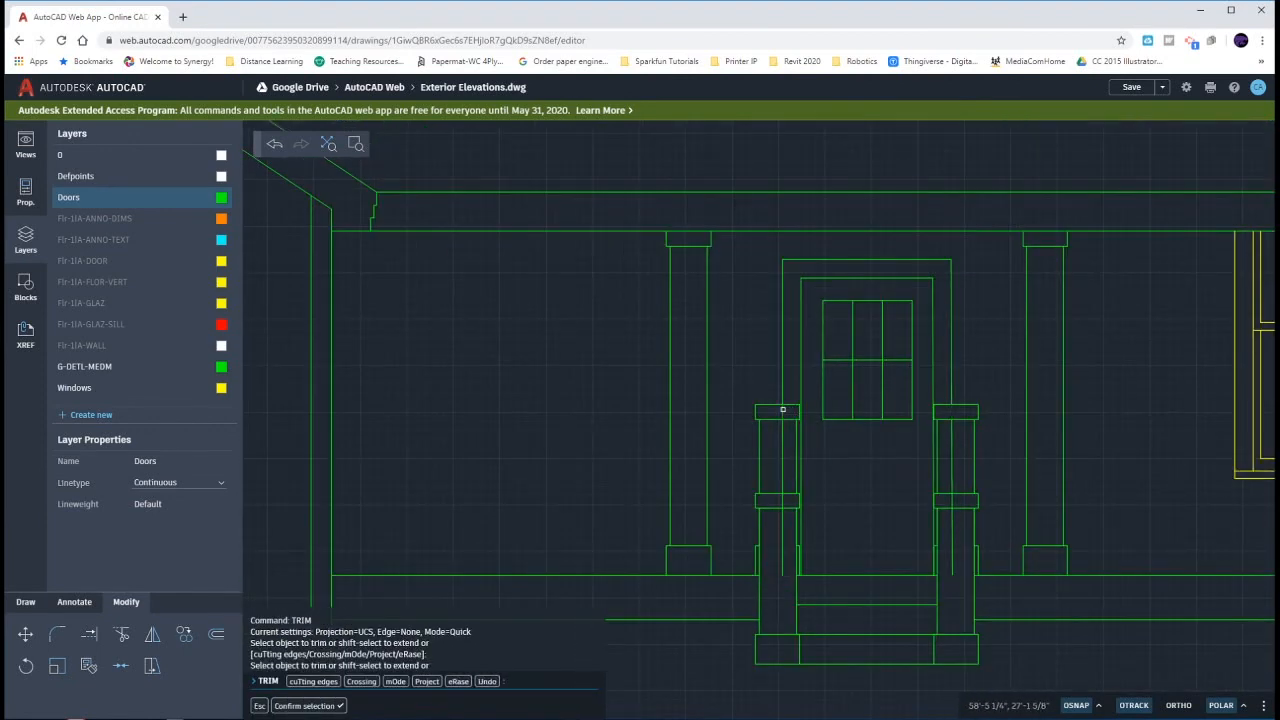
key("Escape")
key("Escape")
left_click(783, 434)
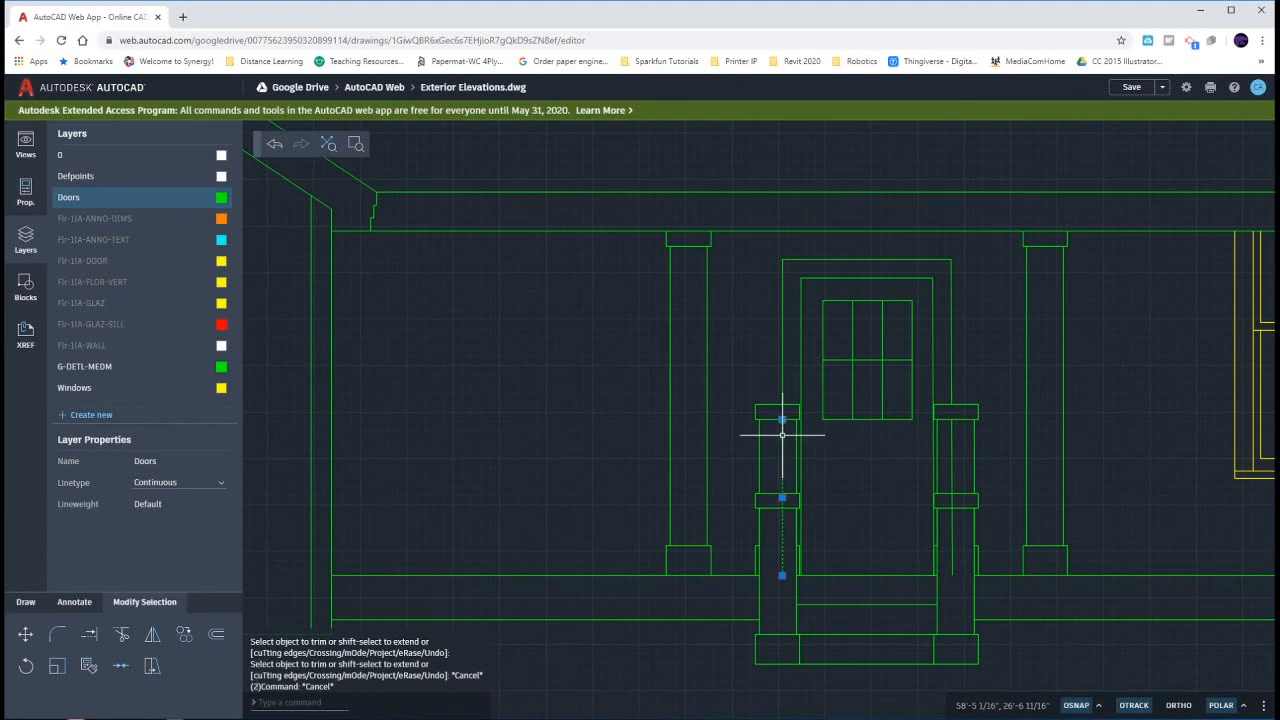
key("Delete")
left_click(953, 451)
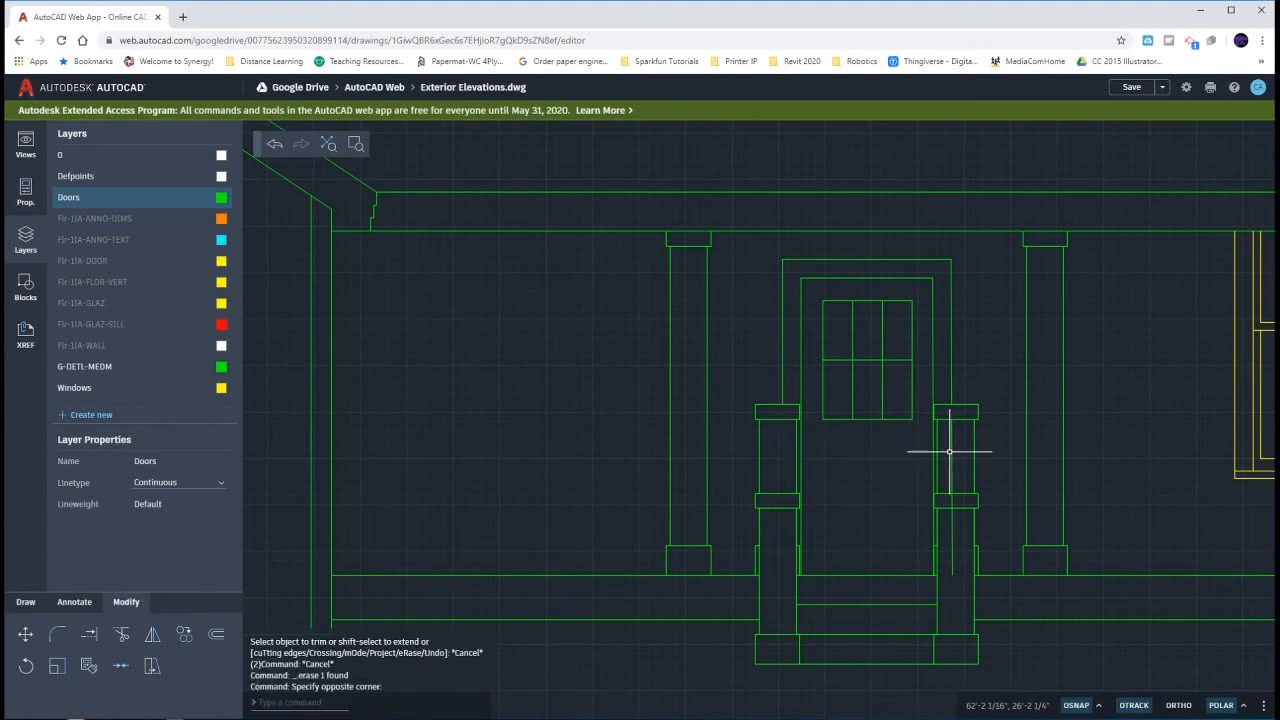
left_click(953, 451)
key("Delete")
- Draw a line across the exterior door opening between the basement stairs and the garage on the upside-down floor plan
scroll(929, 449, "down", 10)
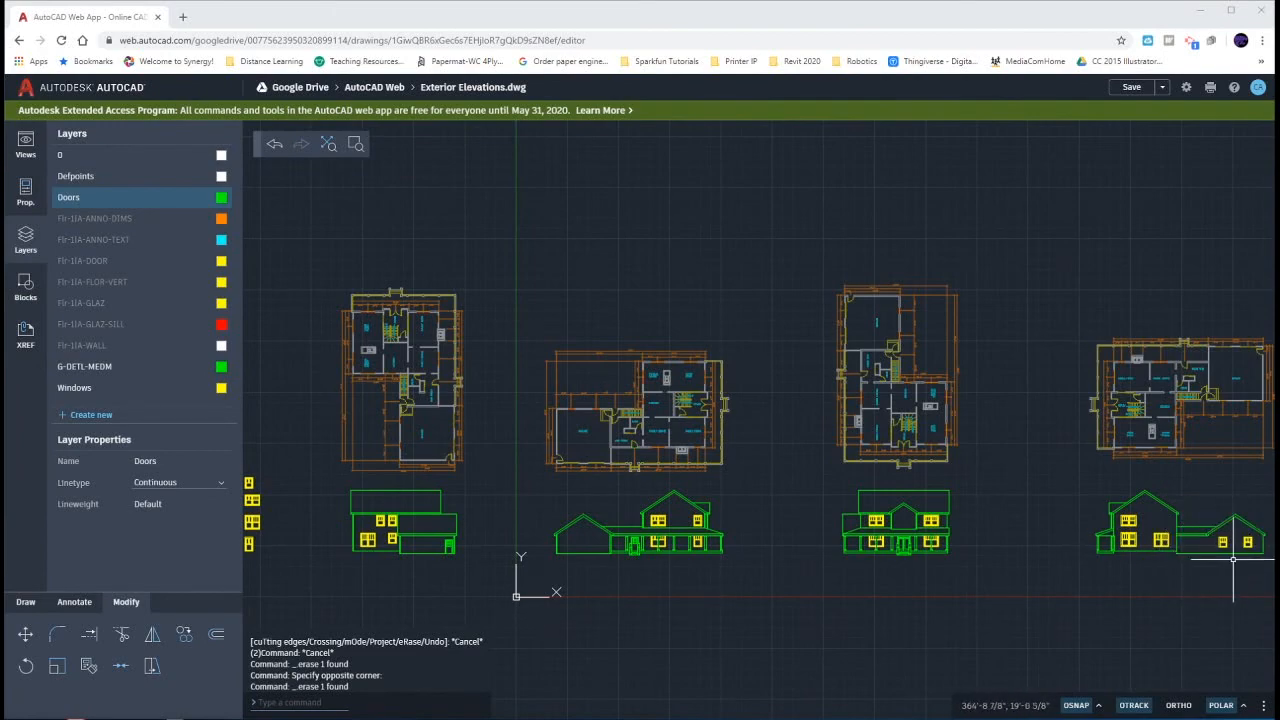
scroll(636, 537, "up", 4)
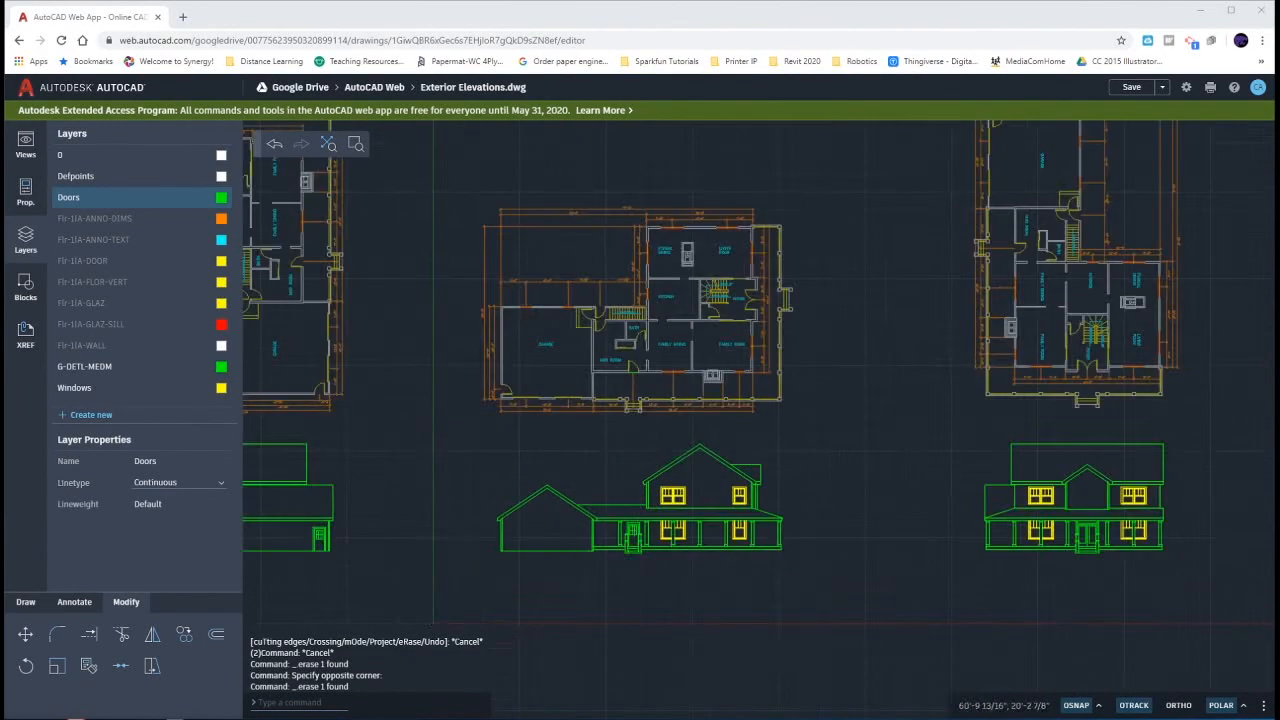
scroll(636, 537, "down", 2)
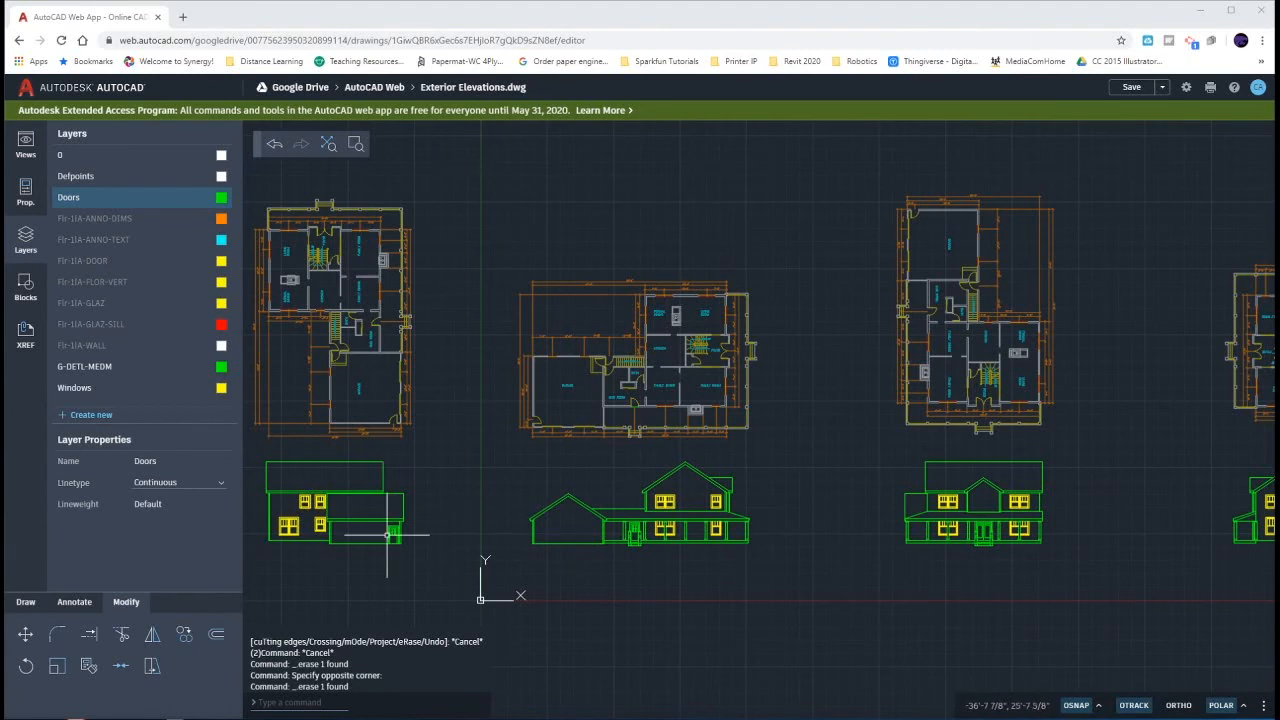
scroll(387, 535, "up", 1)
scroll(387, 535, "down", 2)
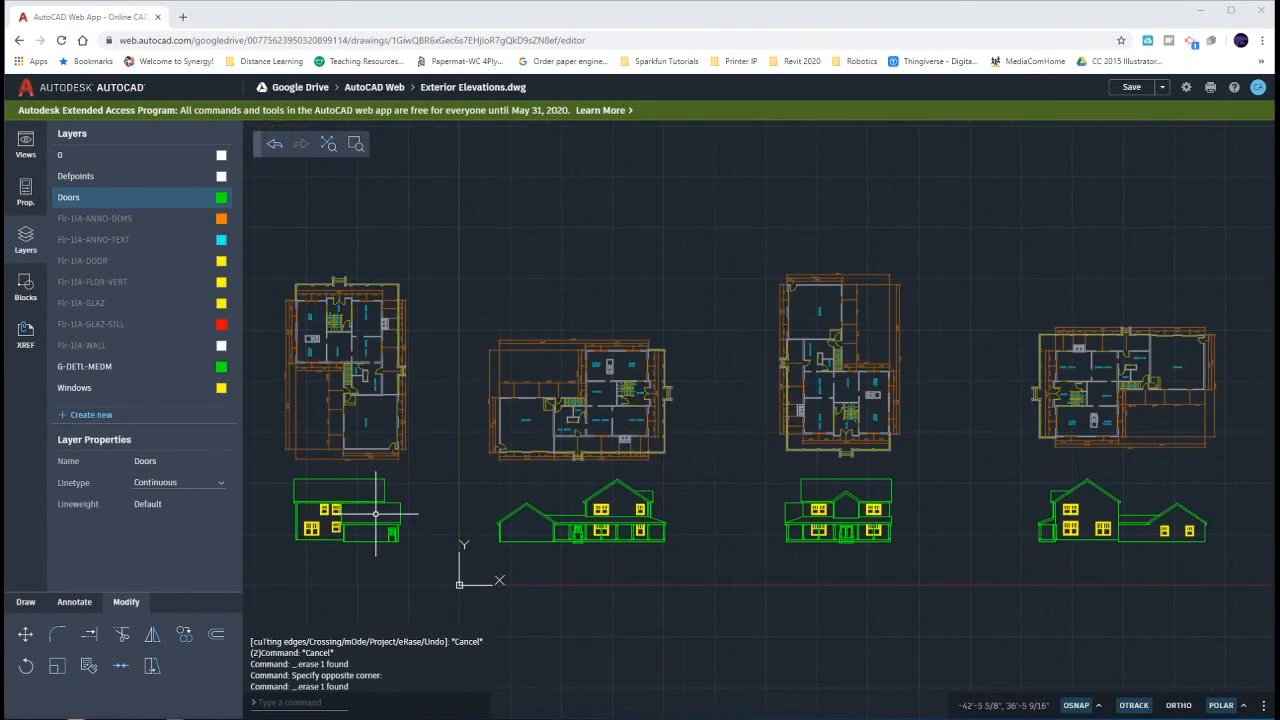
left_click(26, 602)
left_click(125, 636)
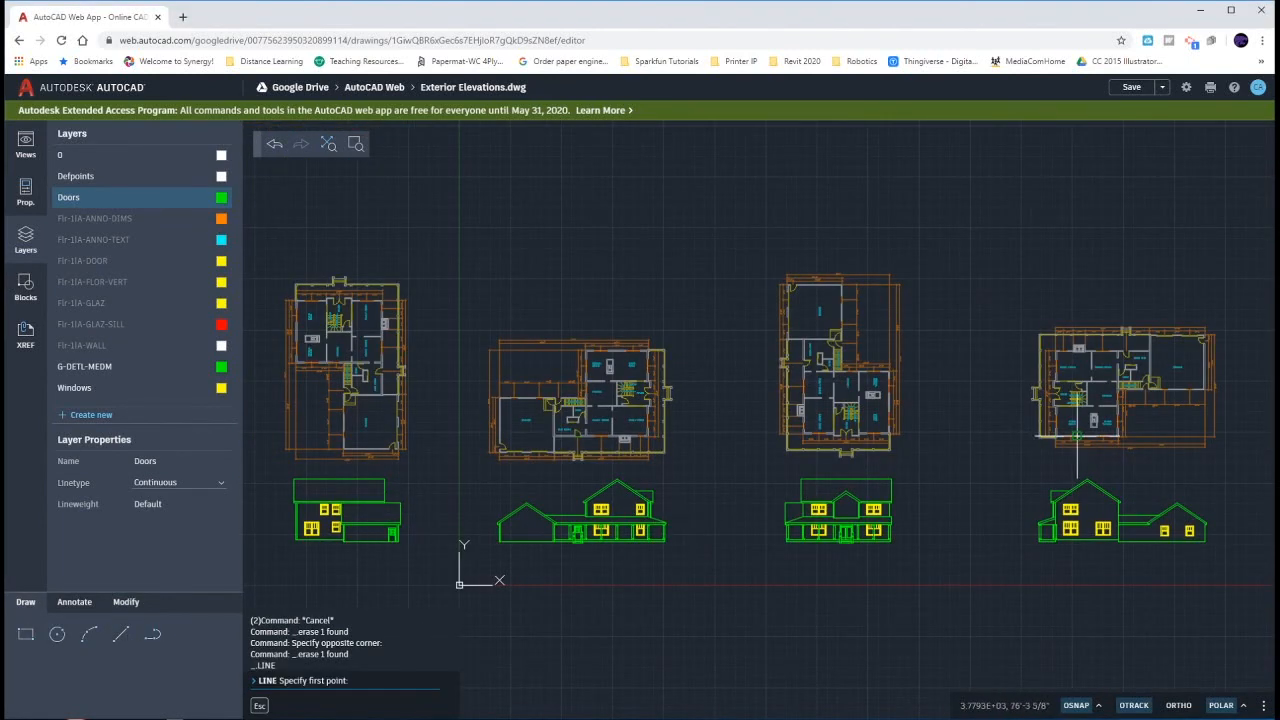
scroll(1151, 393, "up", 5)
scroll(1151, 393, "up", 4)
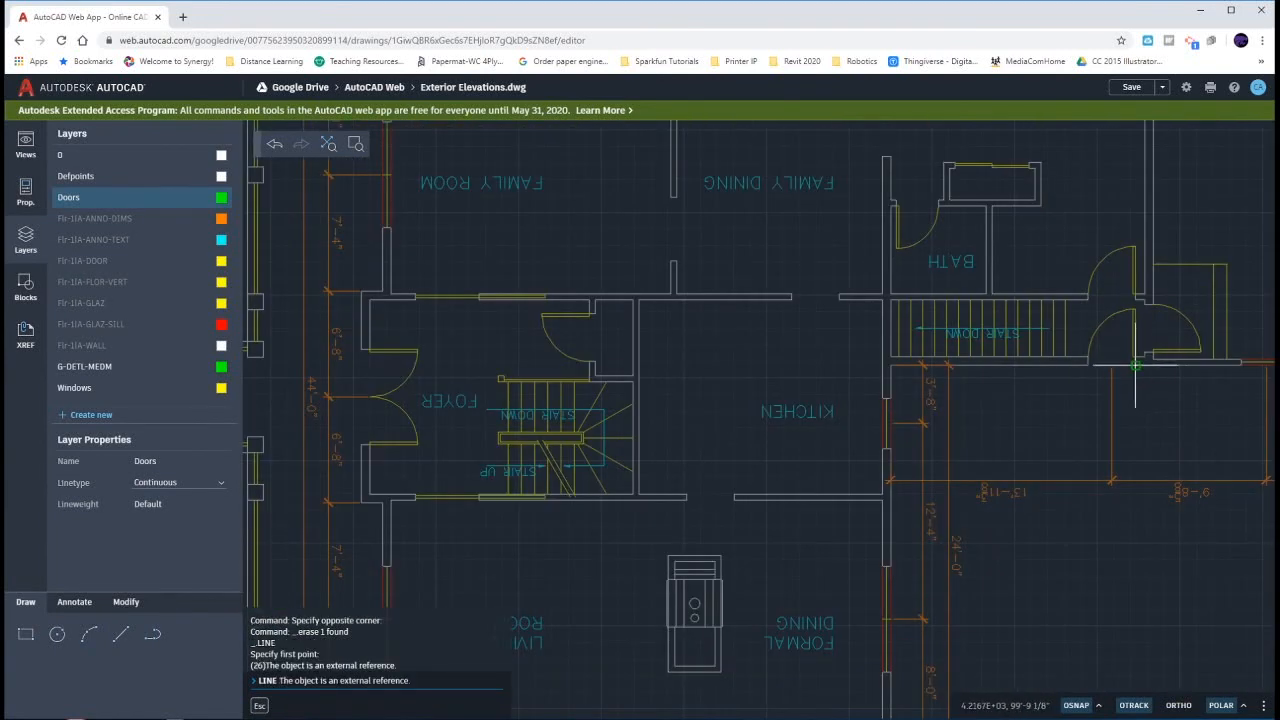
left_click(1135, 362)
left_click(1088, 365)
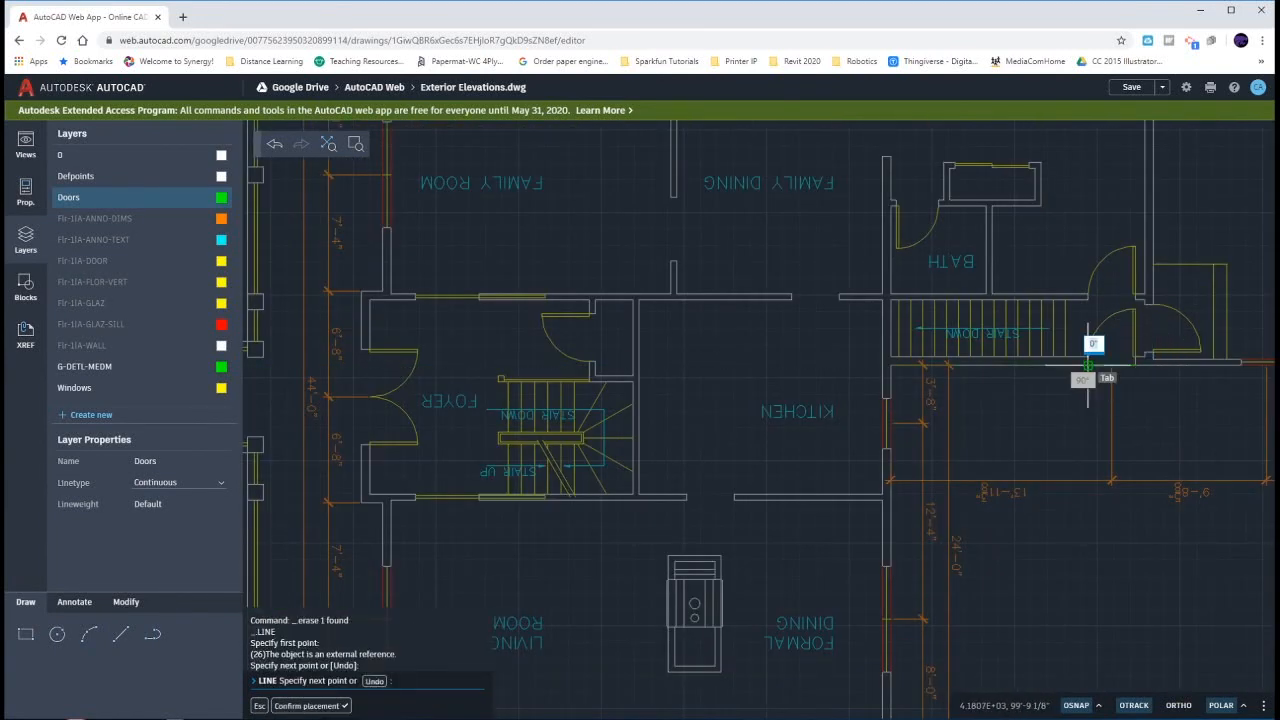
key("Return")
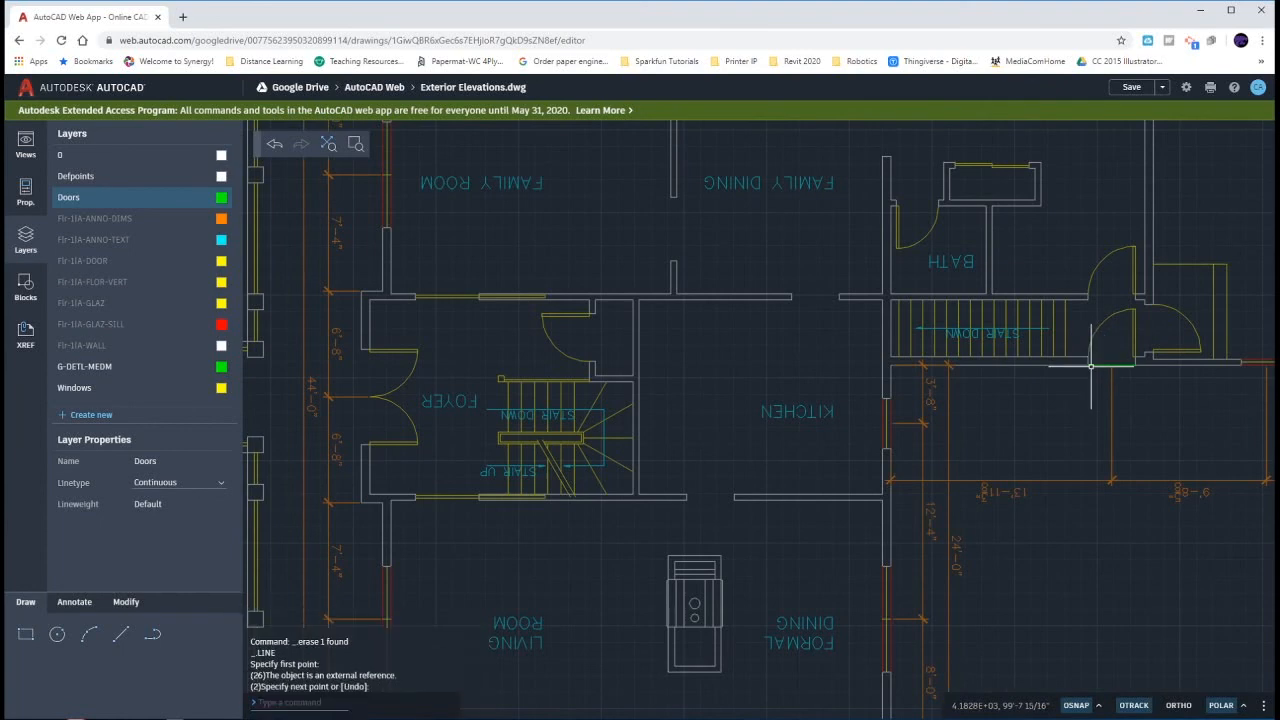
- Draw a vertical guide line from the midpoint of the door opening line down past the base of the elevation below it
key("Return")
right_click(1089, 422)
mouse_move(1120, 483)
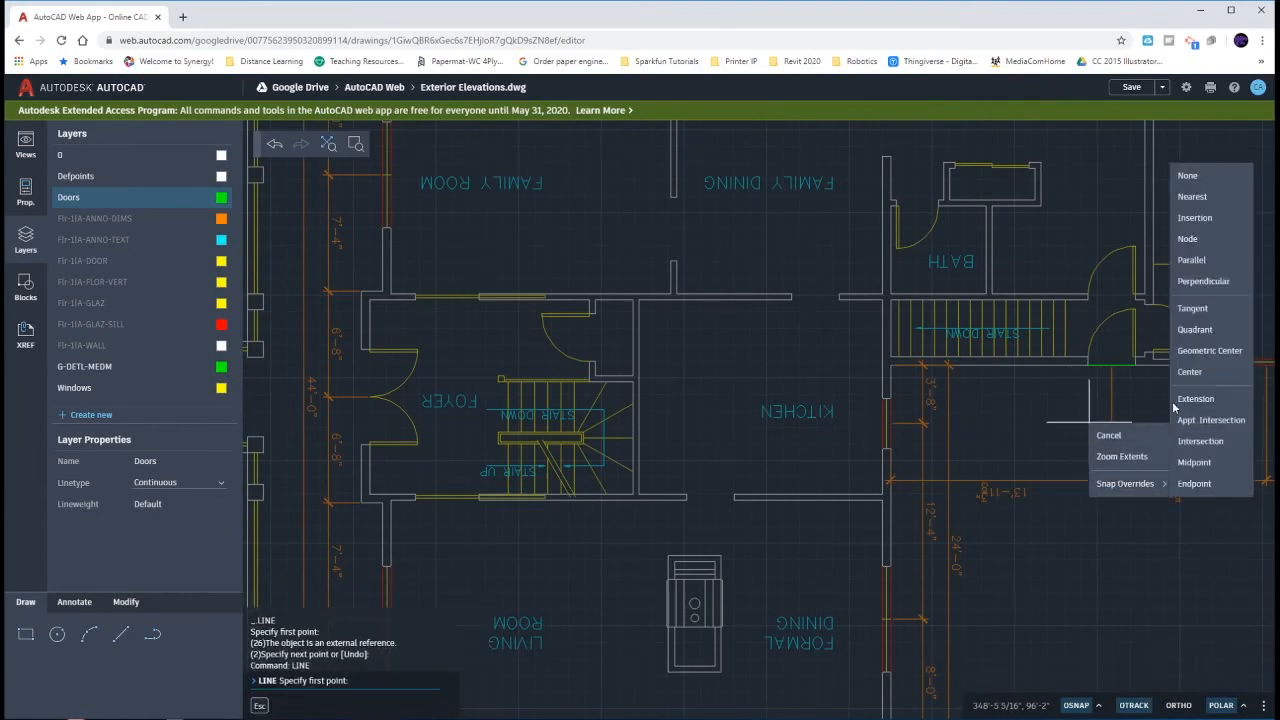
left_click(1194, 462)
left_click(1135, 362)
scroll(1113, 379, "down", 5)
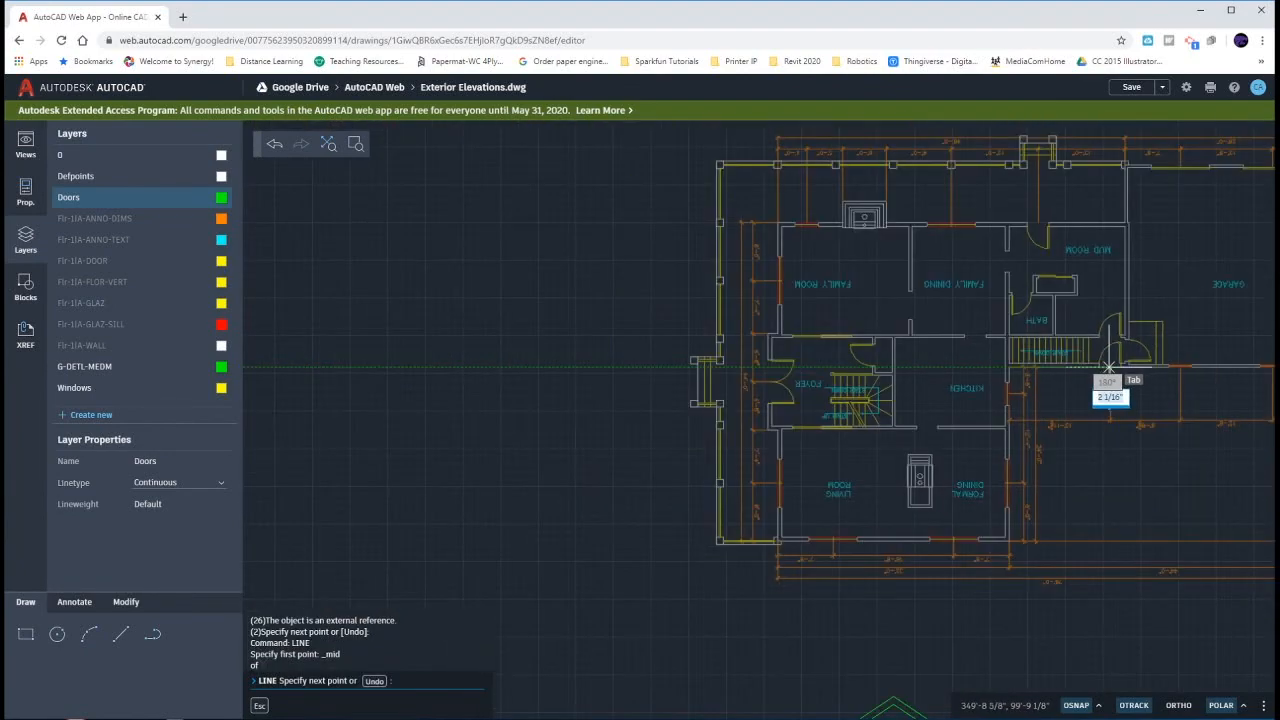
scroll(1108, 535, "down", 2)
middle_click_drag(1108, 535, 1071, 362)
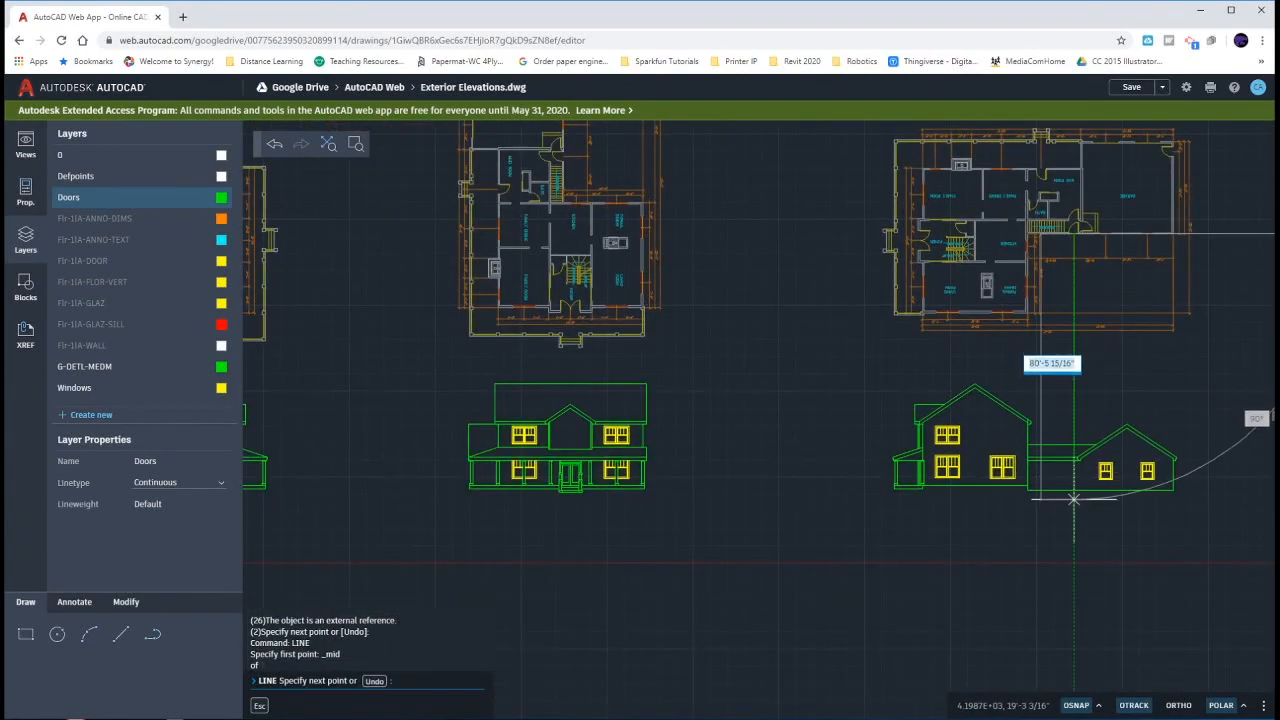
left_click(1074, 506)
key("Escape")
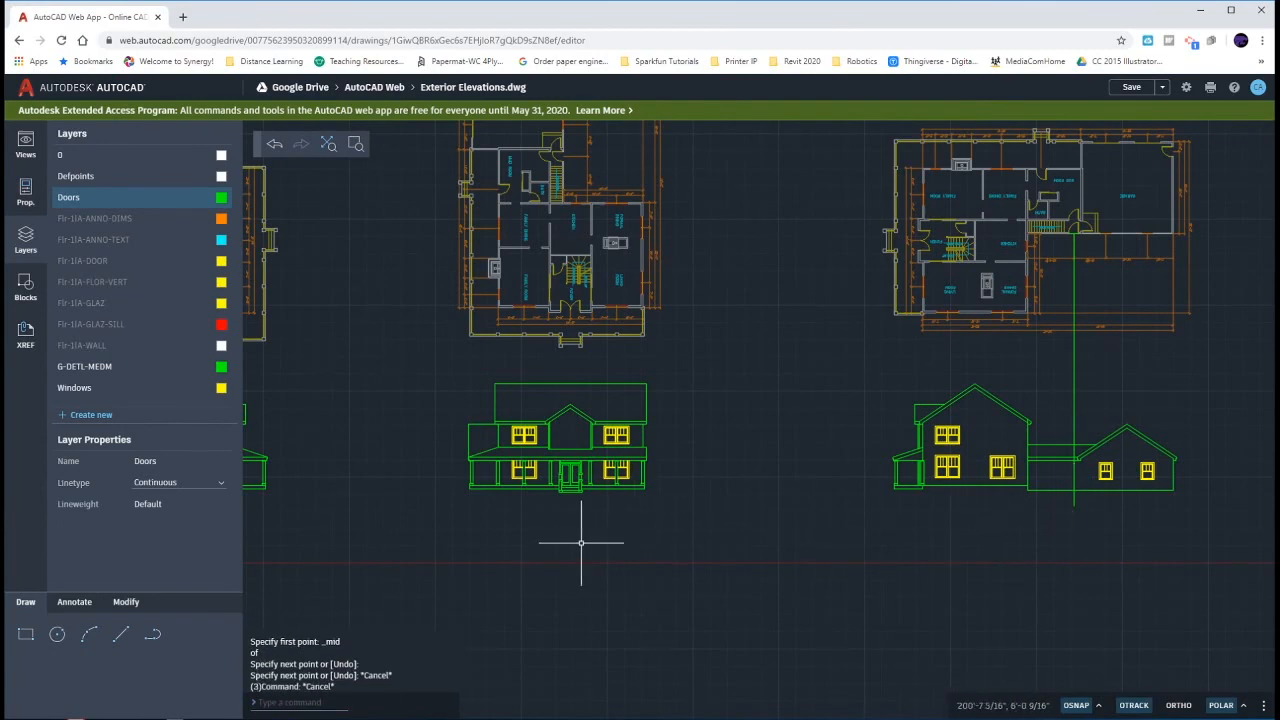
- Copy the side elevation's door from its top frame midpoint horizontally onto the guide line in the elevation below the upside-down floor plan
middle_click_drag(586, 543, 789, 540)
middle_click_drag(529, 512, 839, 498)
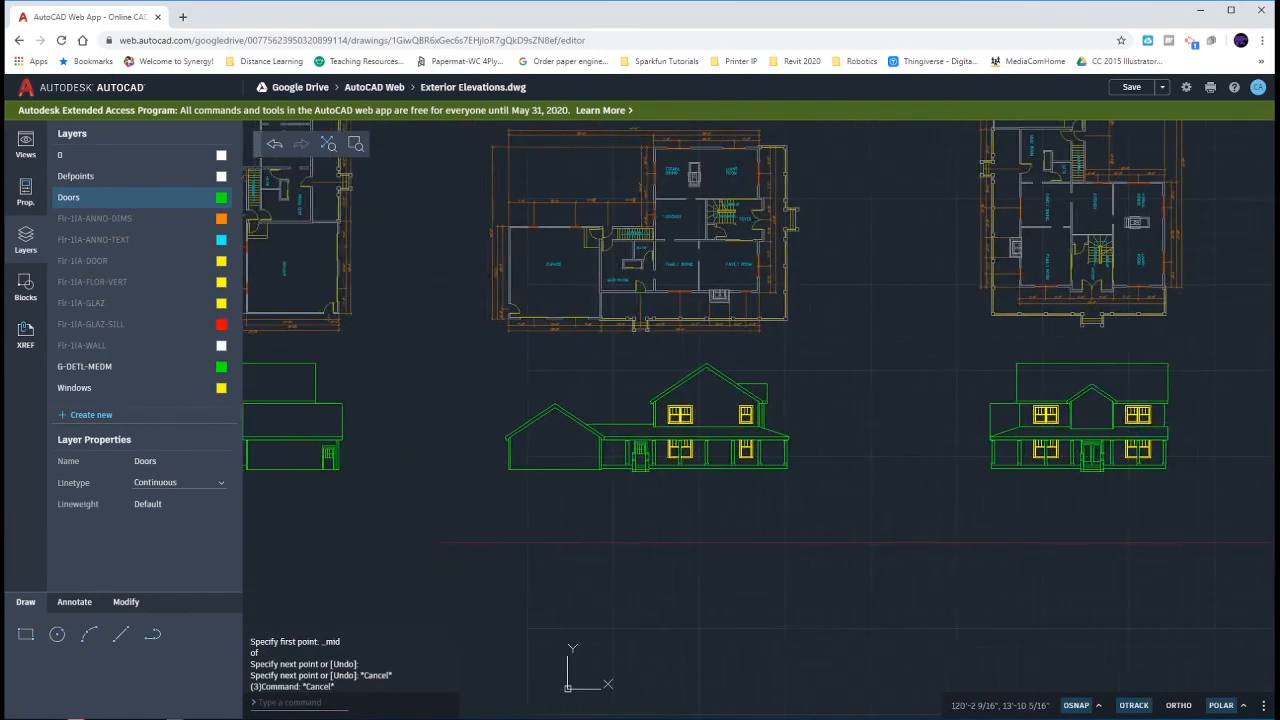
left_click(312, 440)
left_click(362, 479)
type("co")
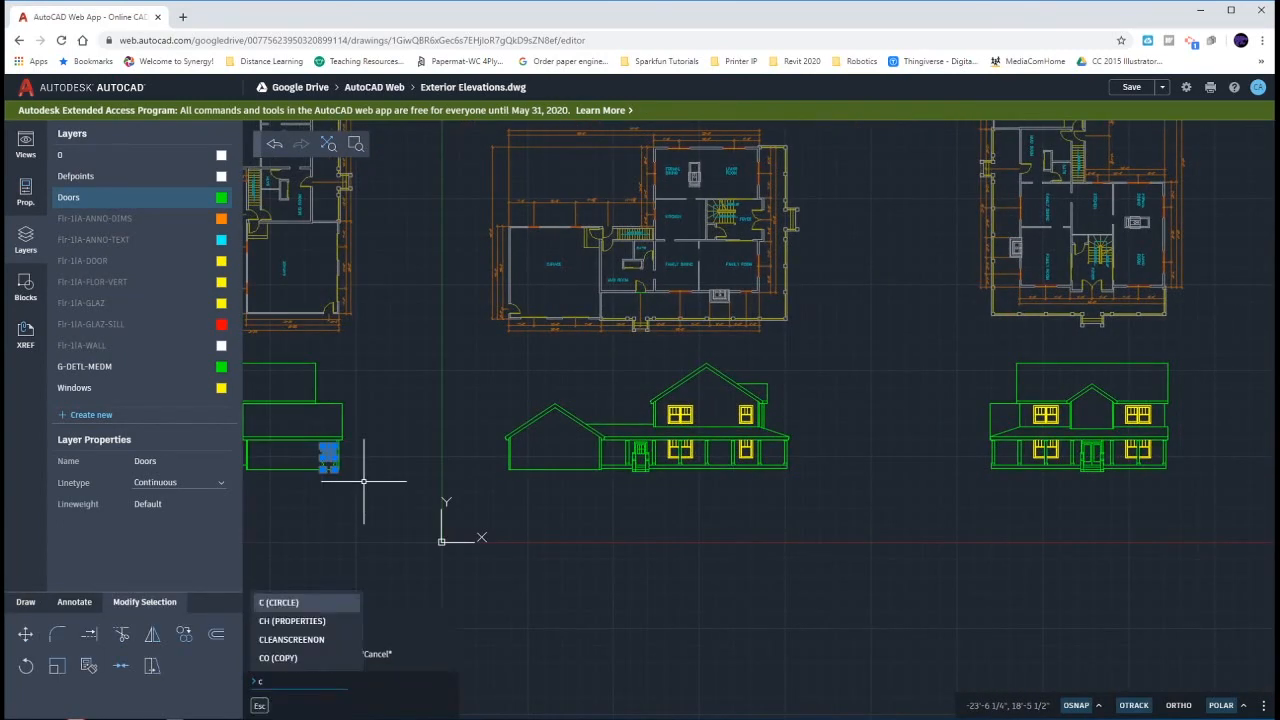
key("Return")
right_click(348, 479)
mouse_move(376, 543)
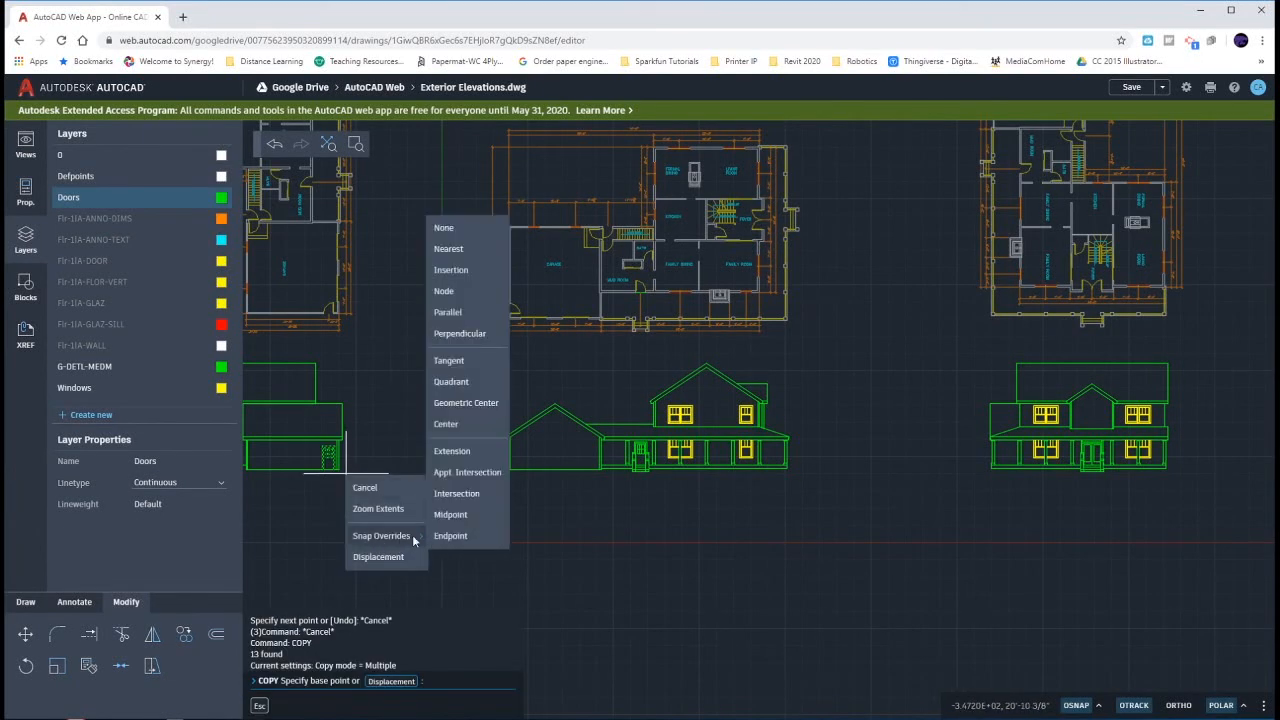
left_click(457, 514)
scroll(333, 448, "up", 5)
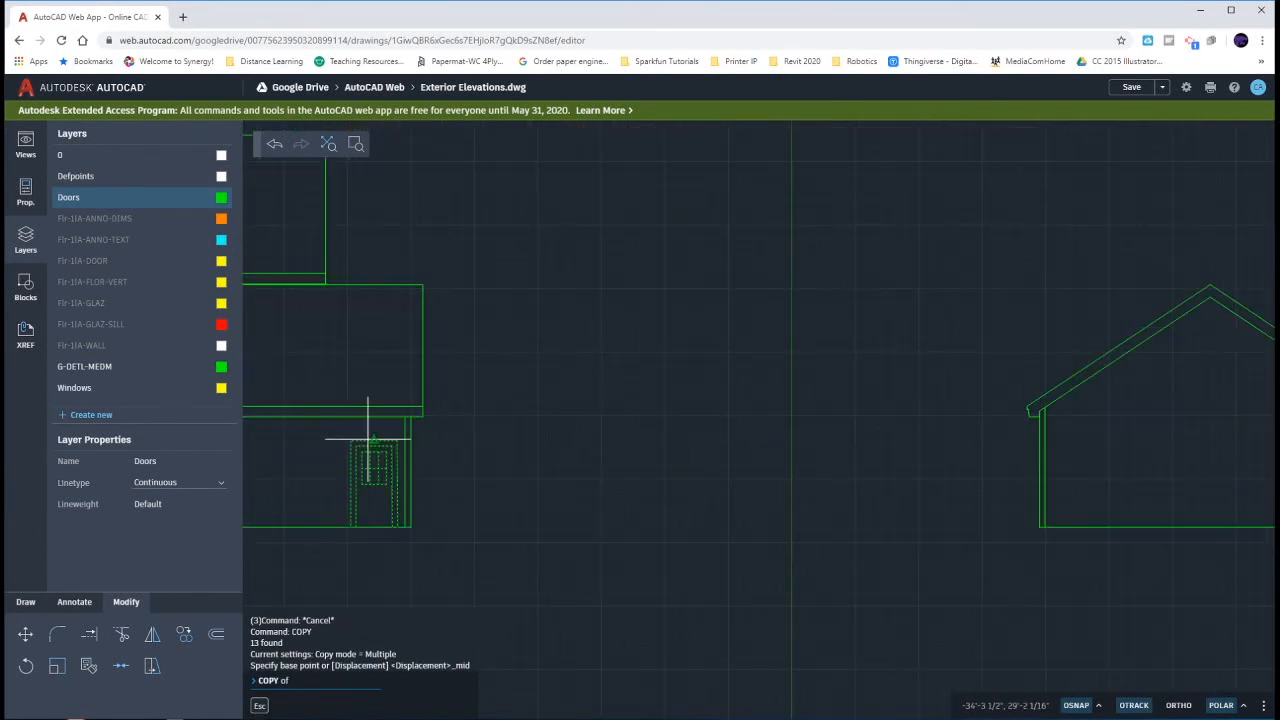
left_click(370, 445)
scroll(368, 450, "down", 5)
mouse_move(790, 429)
middle_mouse_down()
mouse_move(737, 443)
mouse_move(763, 426)
mouse_move(880, 429)
middle_mouse_up()
scroll(877, 412, "up", 2)
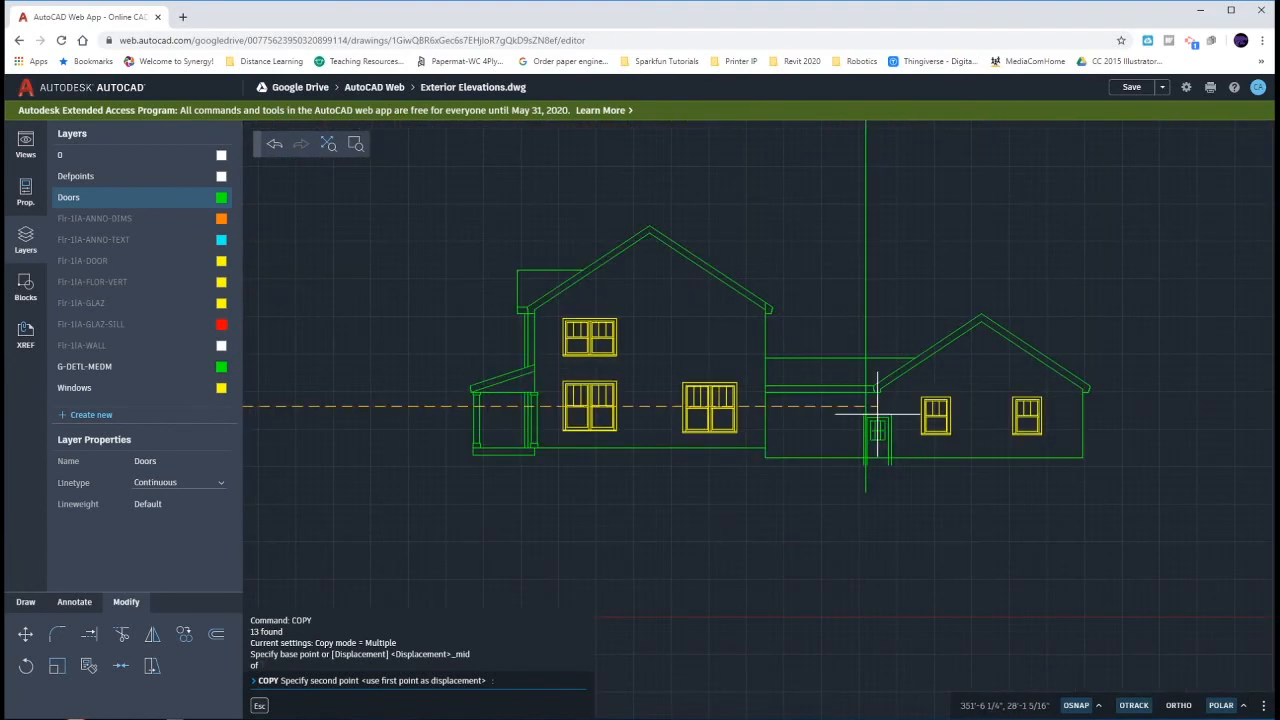
left_click(866, 406)
key("Escape")
key("Escape")
- Delete the vertical guide line running through the copied door beside the garage
scroll(857, 486, "up", 4)
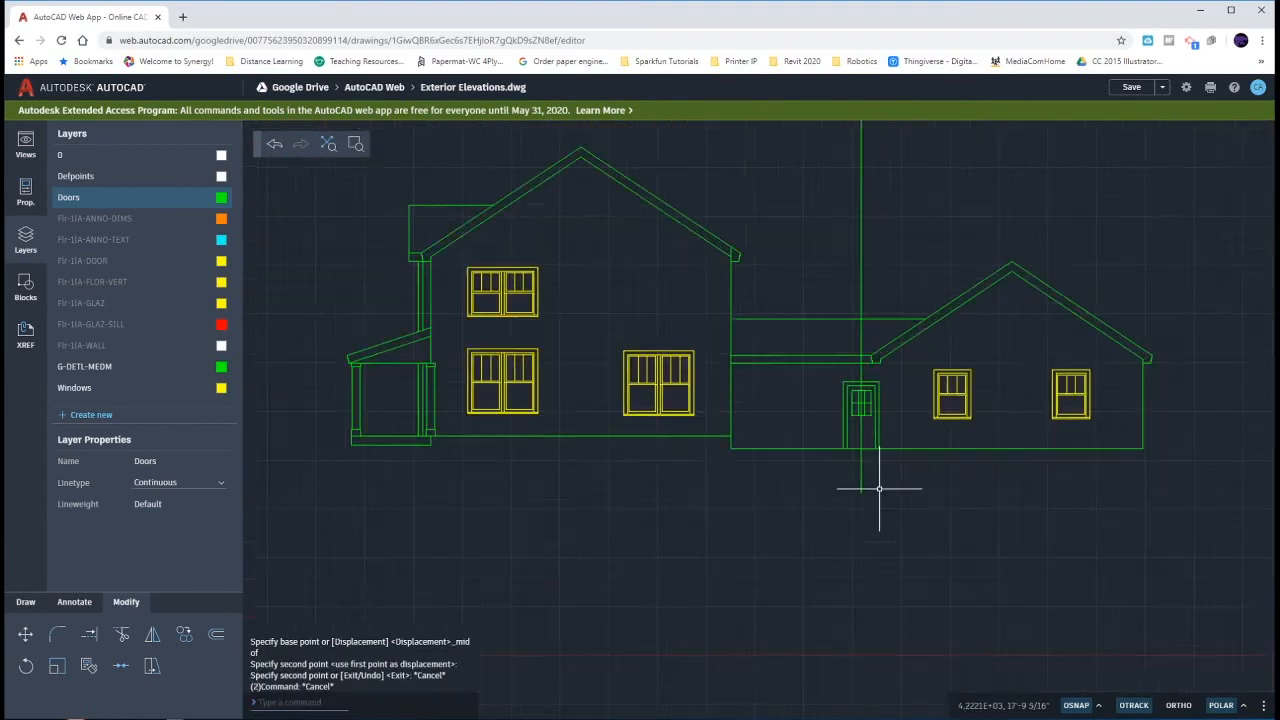
left_click(809, 451)
key("Delete")
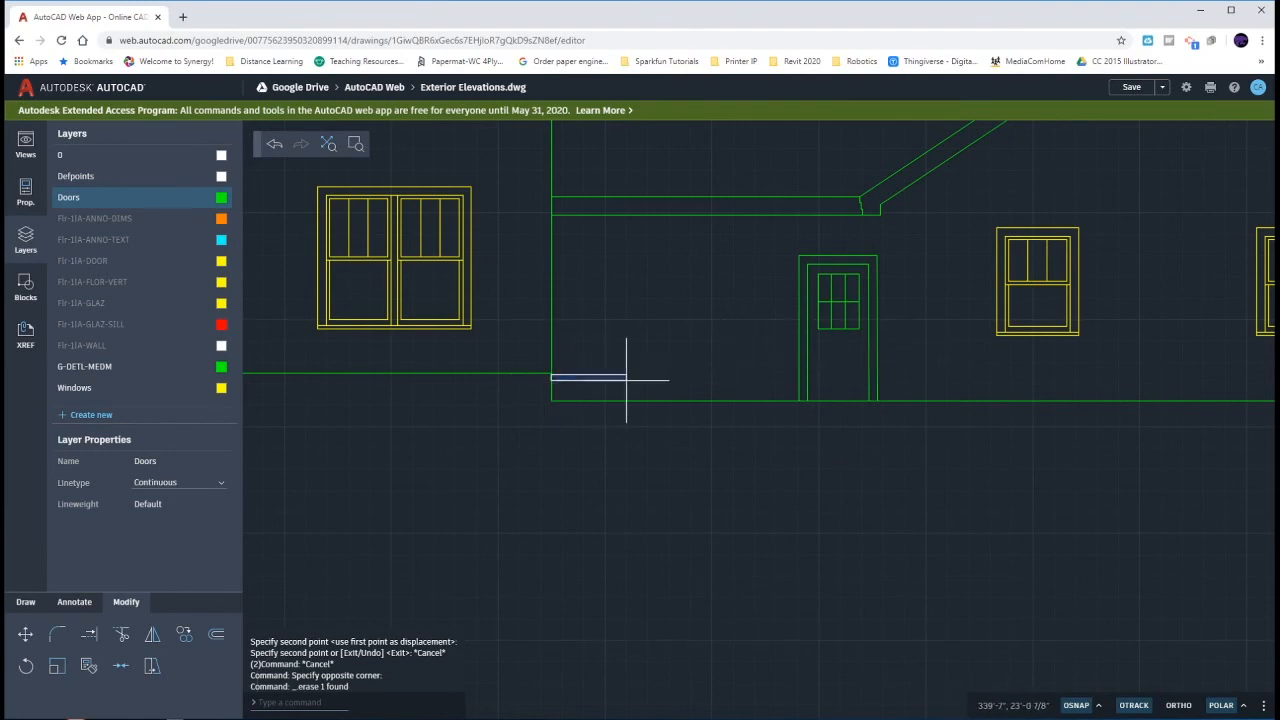
- Move the door beside the garage straight up, from the connecting wall's bottom corner to the end of the main house's base line
left_click(890, 242)
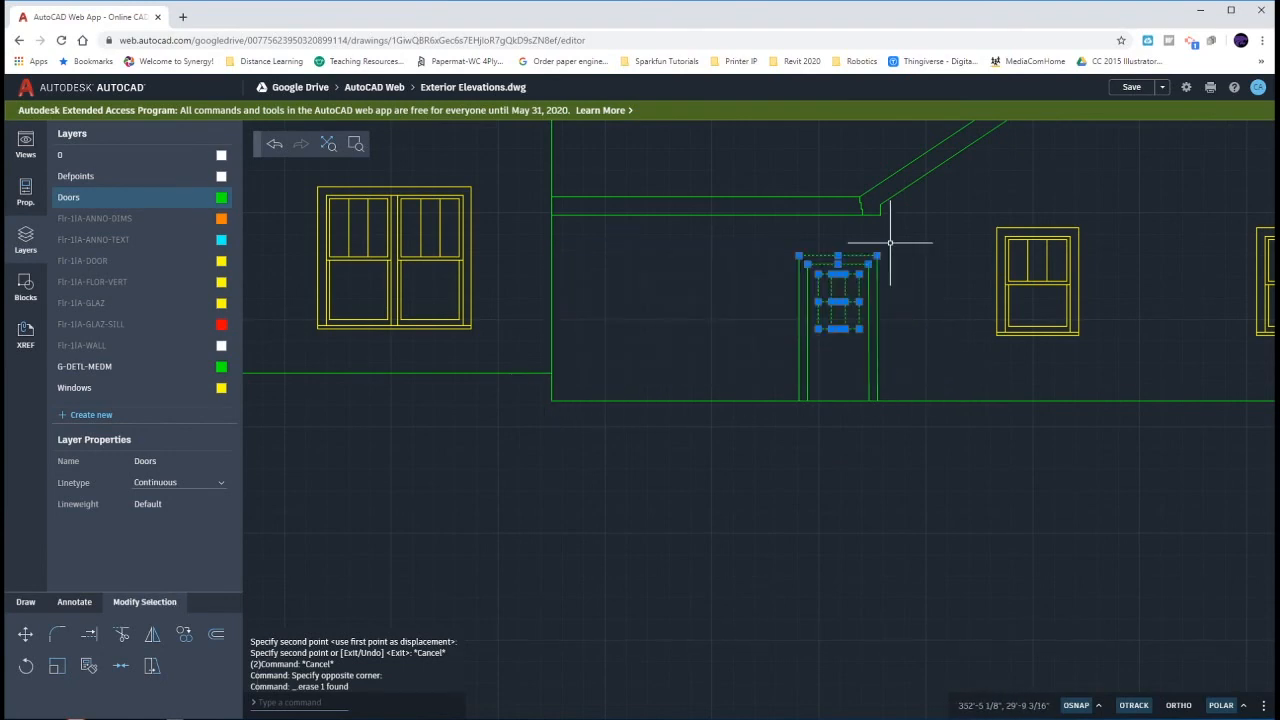
key("Escape")
left_click(771, 245)
left_click(909, 426)
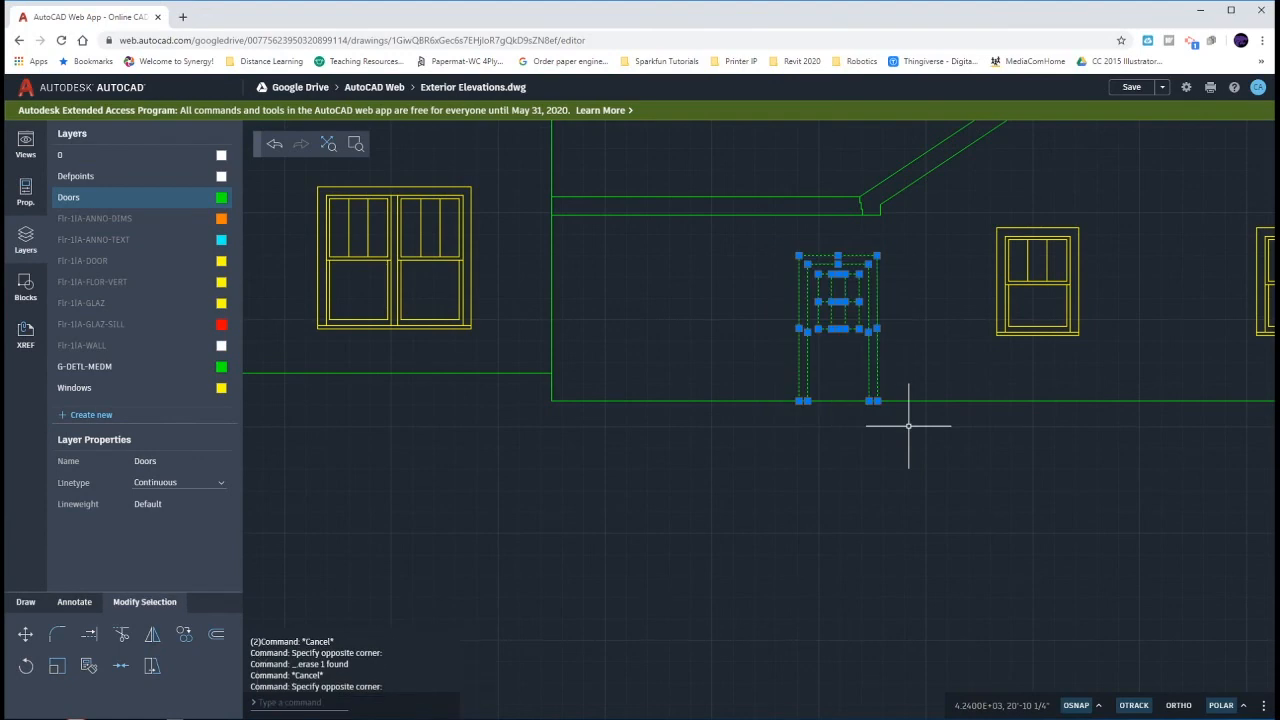
type("m")
key("Return")
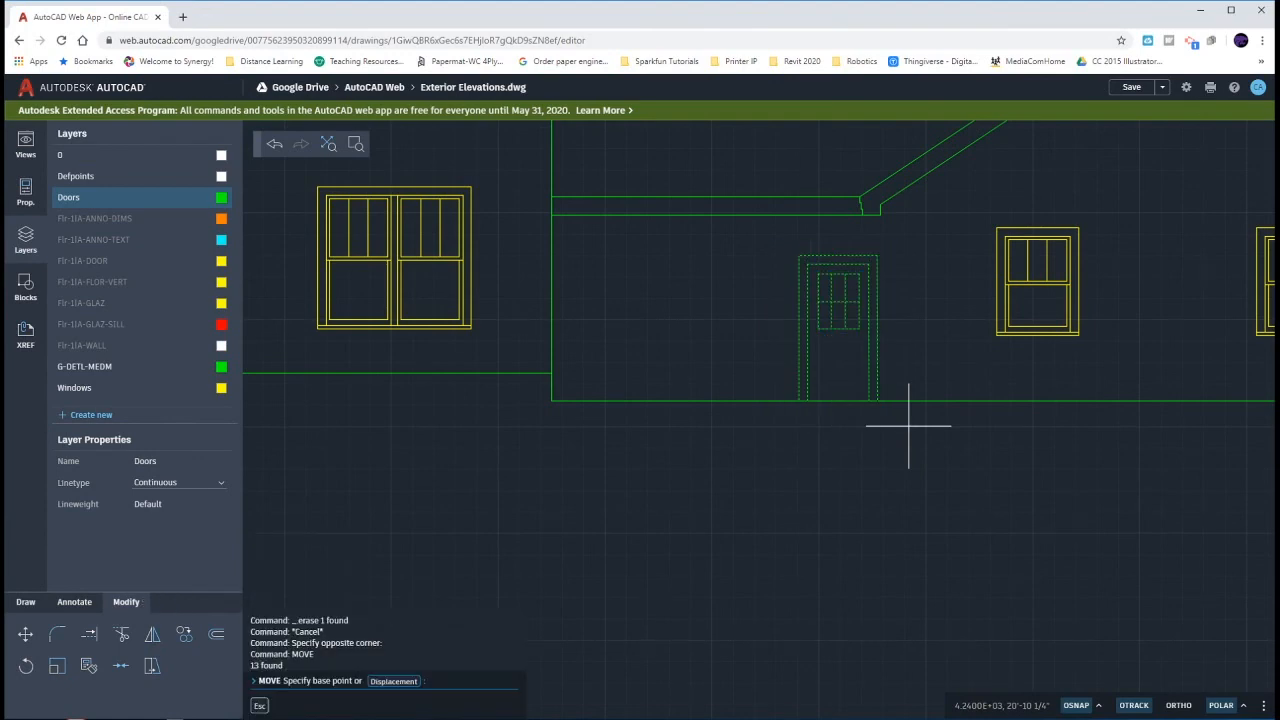
left_click(551, 401)
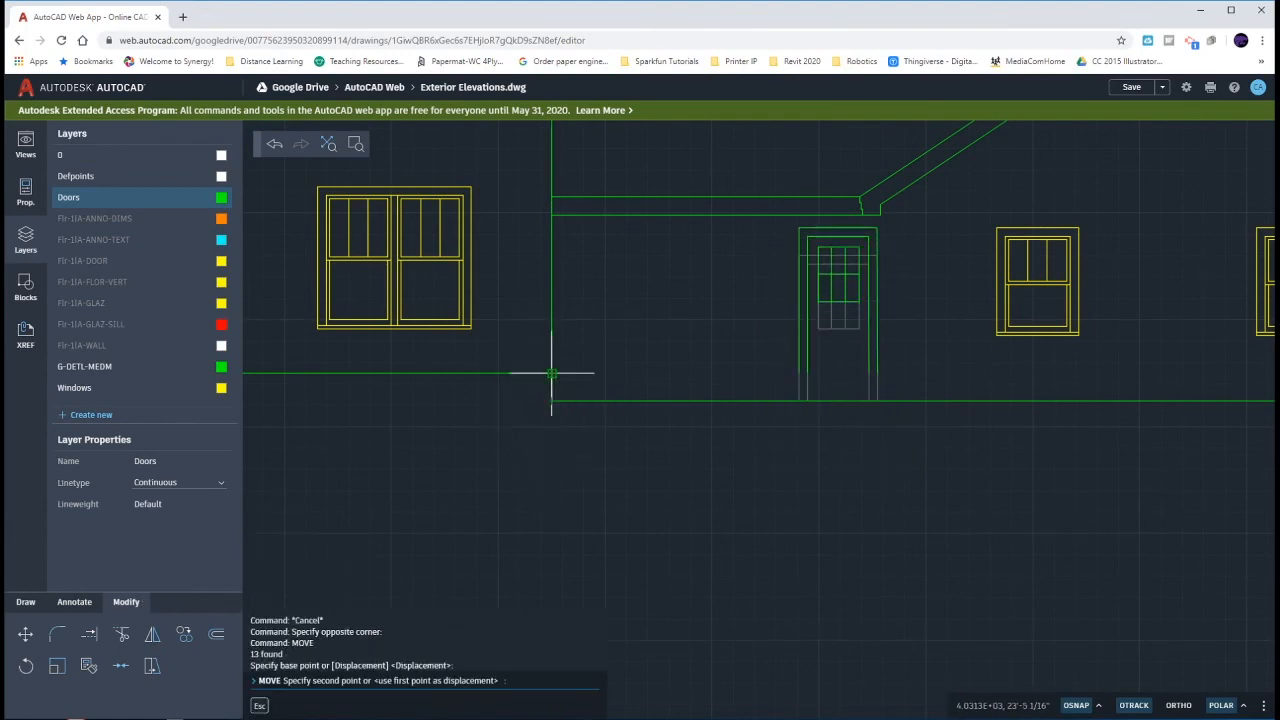
key("Escape")
- Draw a horizontal line closing the bottom of the raised door, between the lower ends of its outer frame lines
type("l")
key("Return")
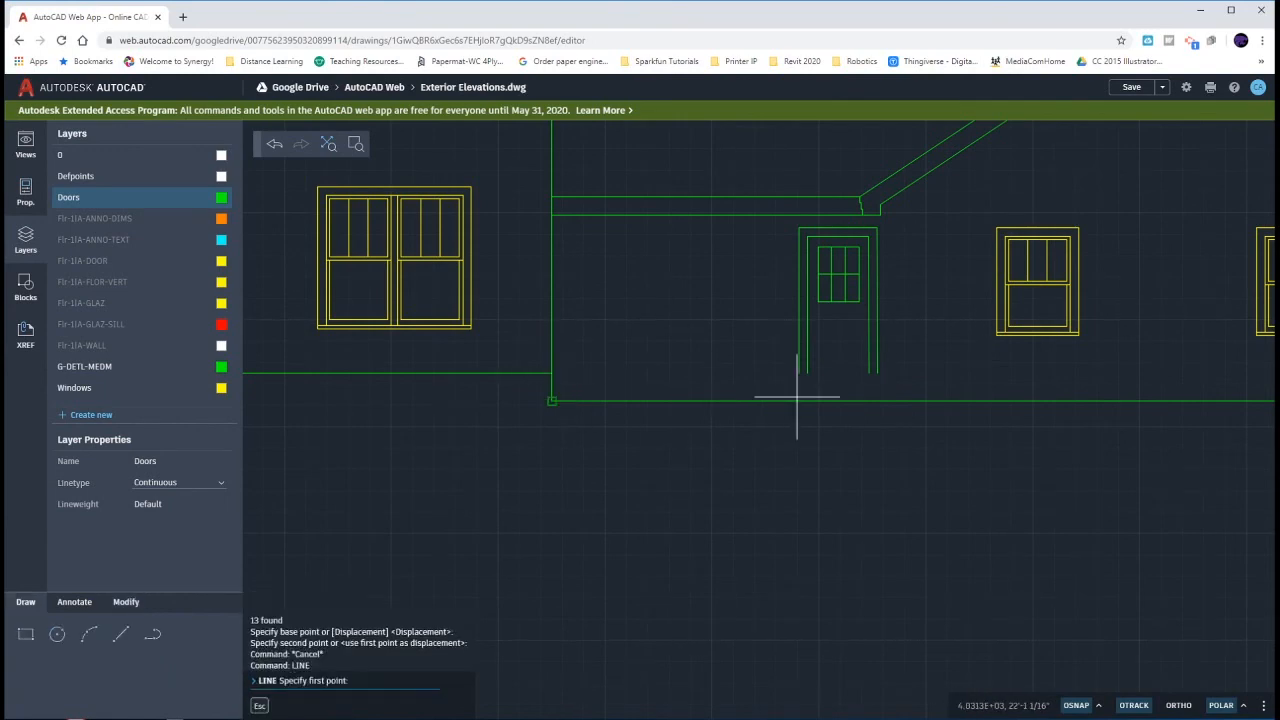
left_click(804, 376)
key("Escape")
key("Escape")
key("Escape")
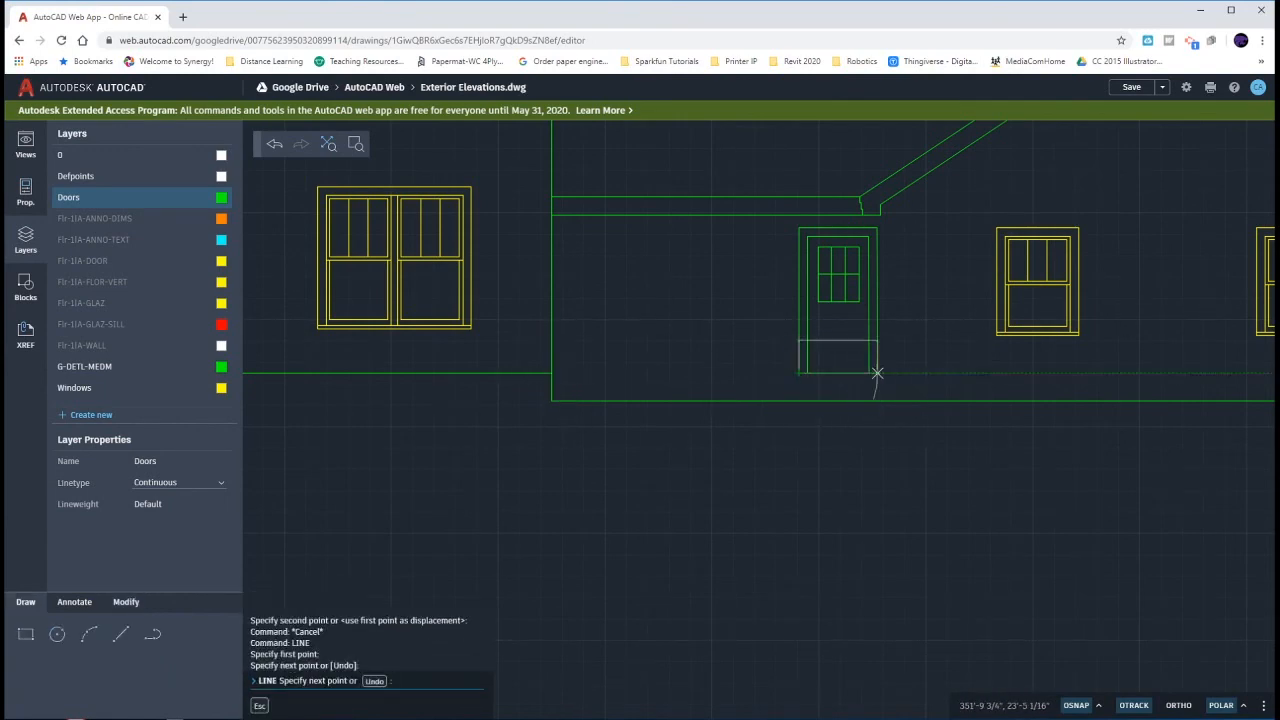
scroll(973, 486, "down", 6)
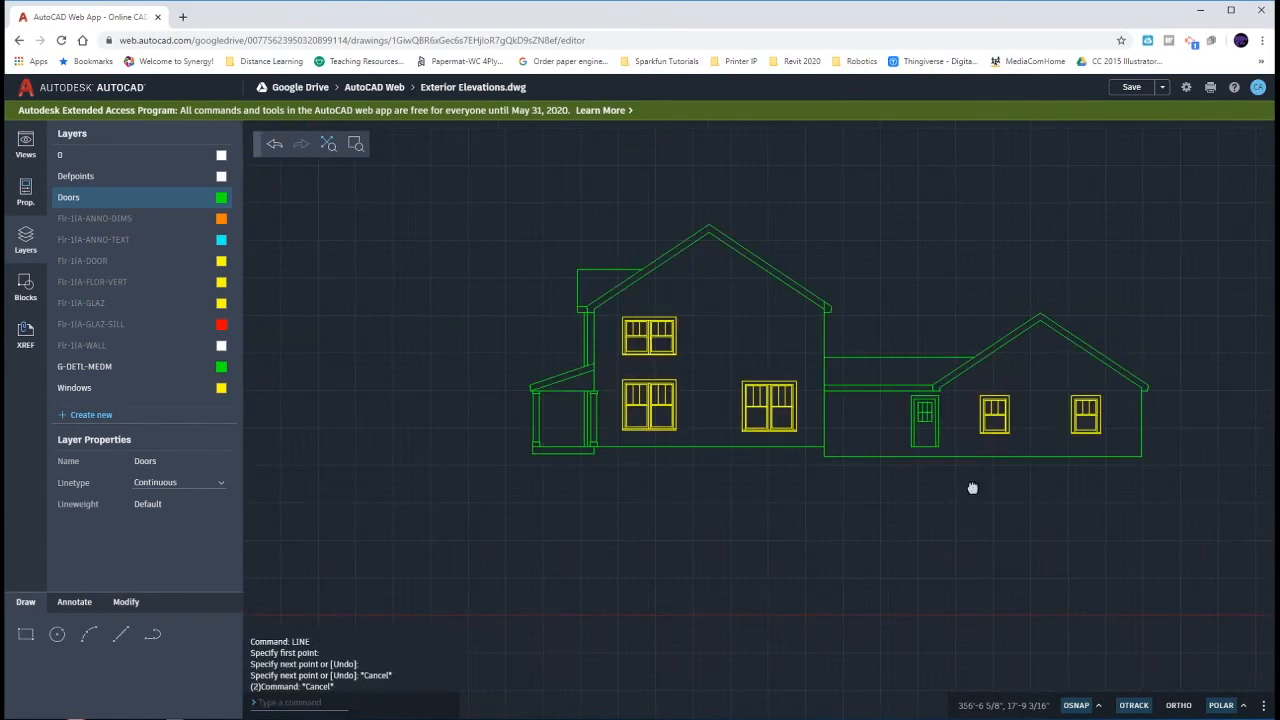
scroll(975, 494, "down", 1)
middle_click_drag(826, 427, 966, 469)
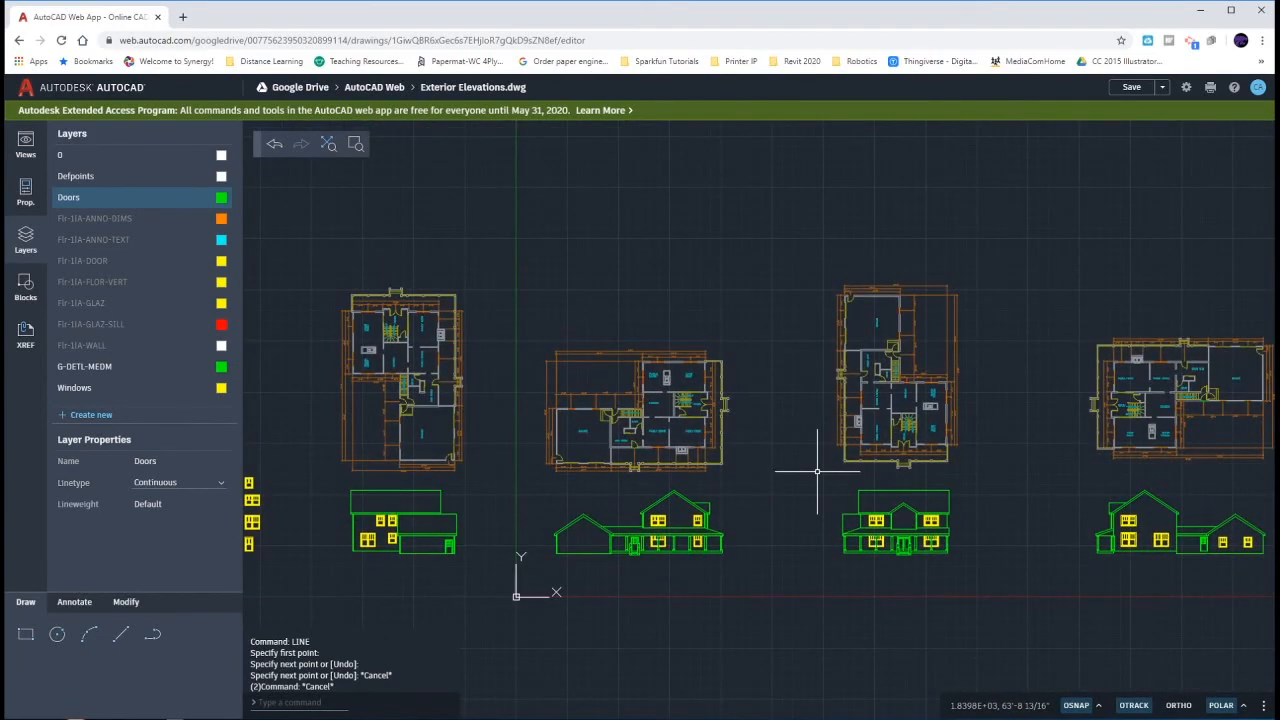